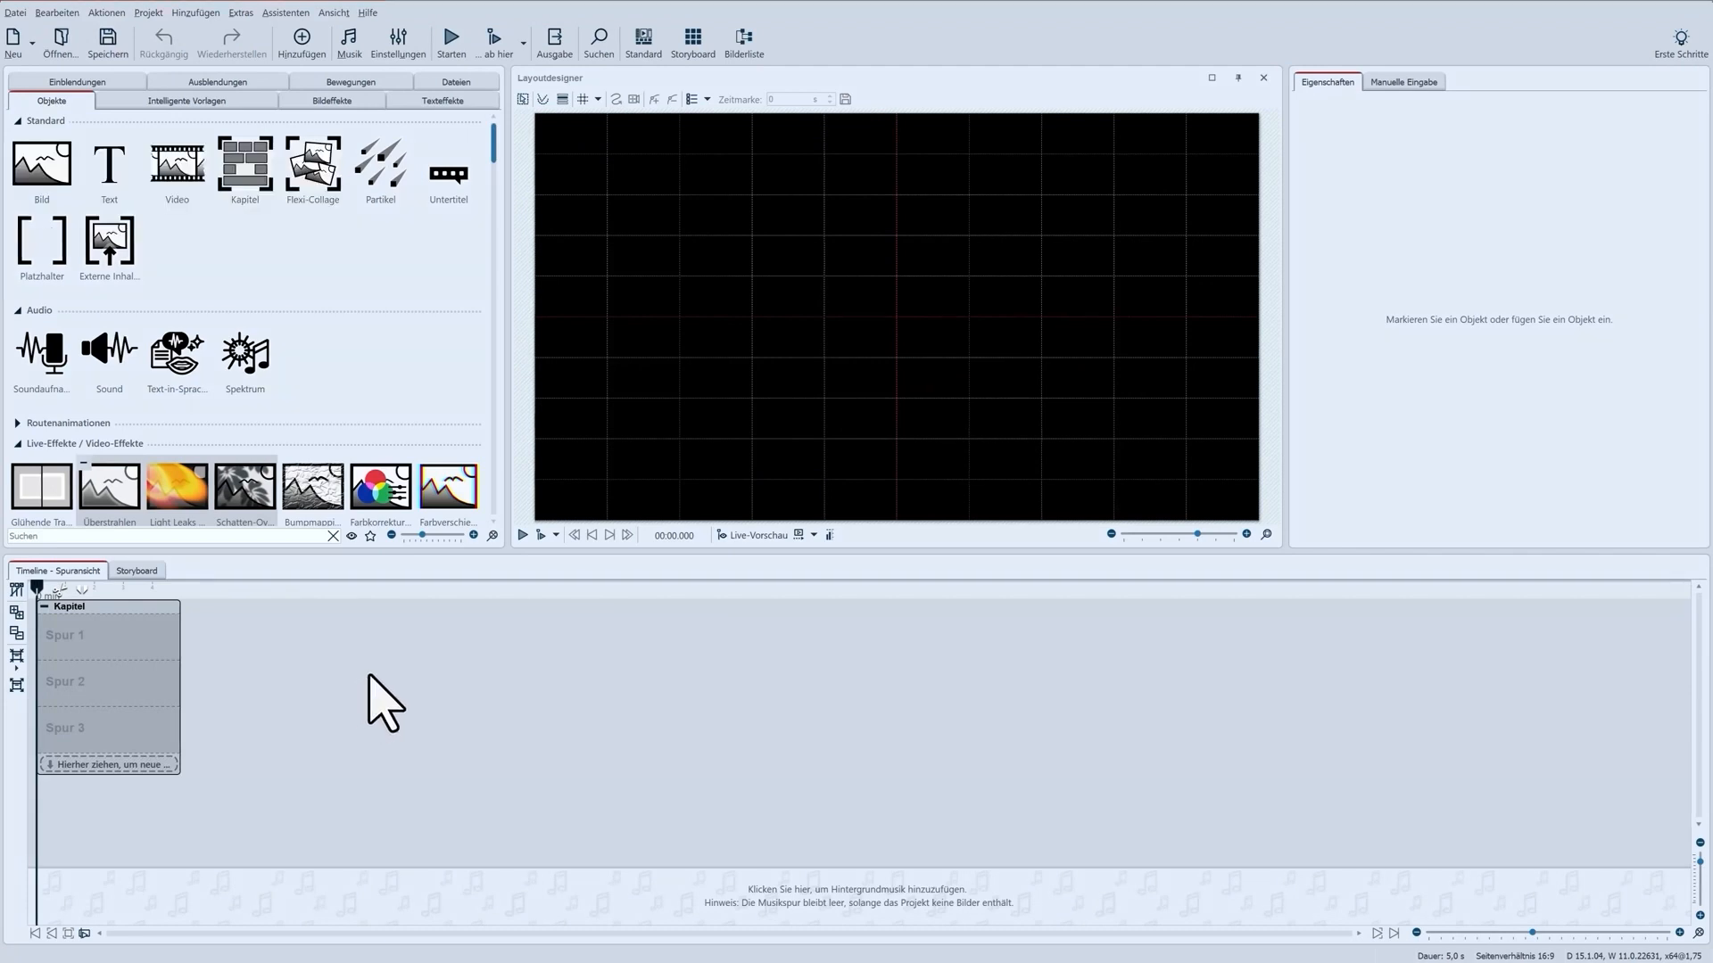
- Check the grid and snapping options of the layout designer
click(598, 99)
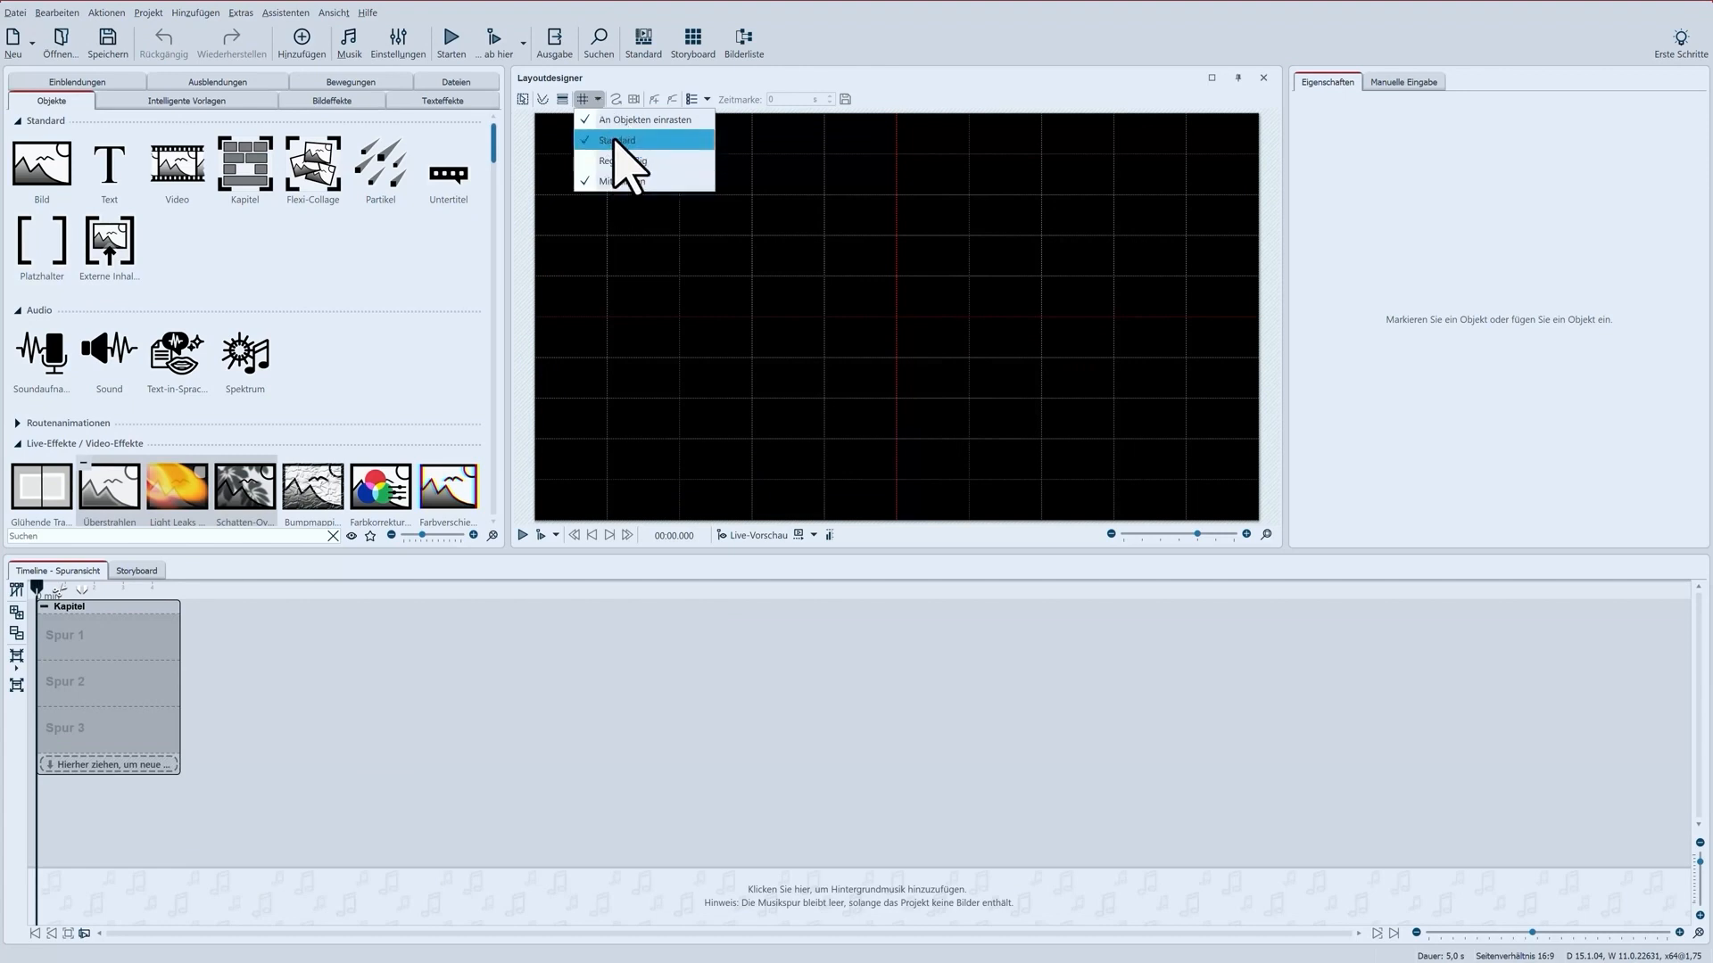
click(600, 78)
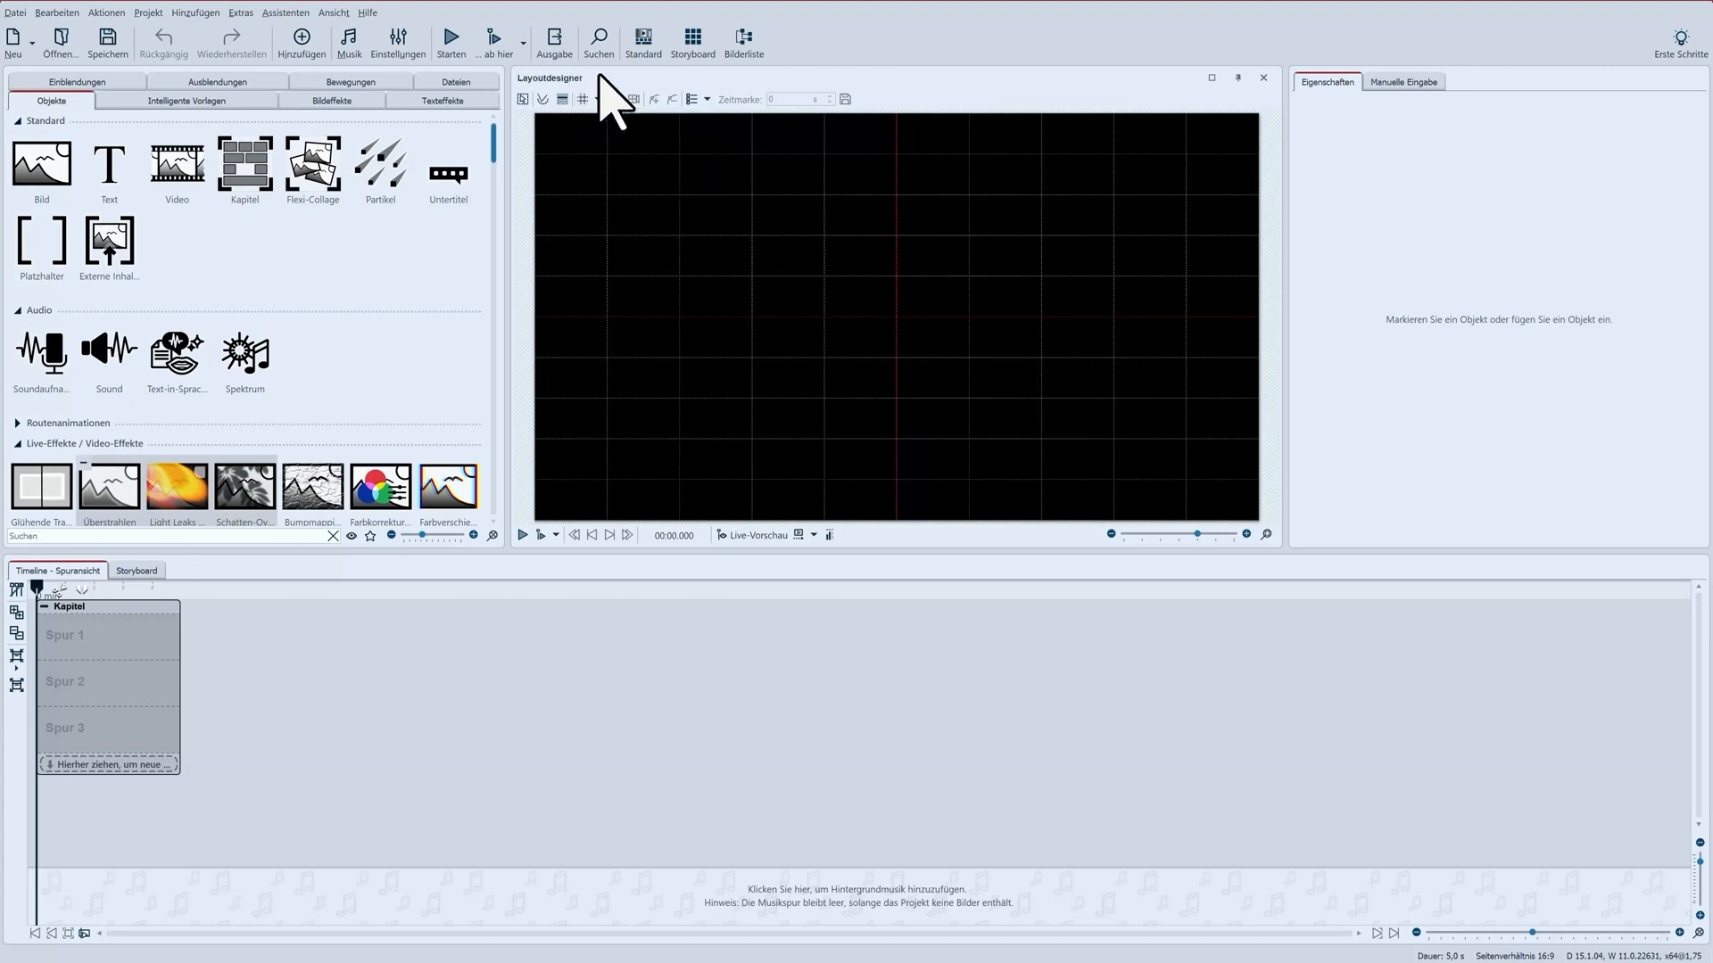
- Add the Landschaft 1 background image to Spur 1 and set its fade-in transition to Keine
drag(490, 134, 473, 283)
drag(321, 412, 68, 650)
click(1360, 234)
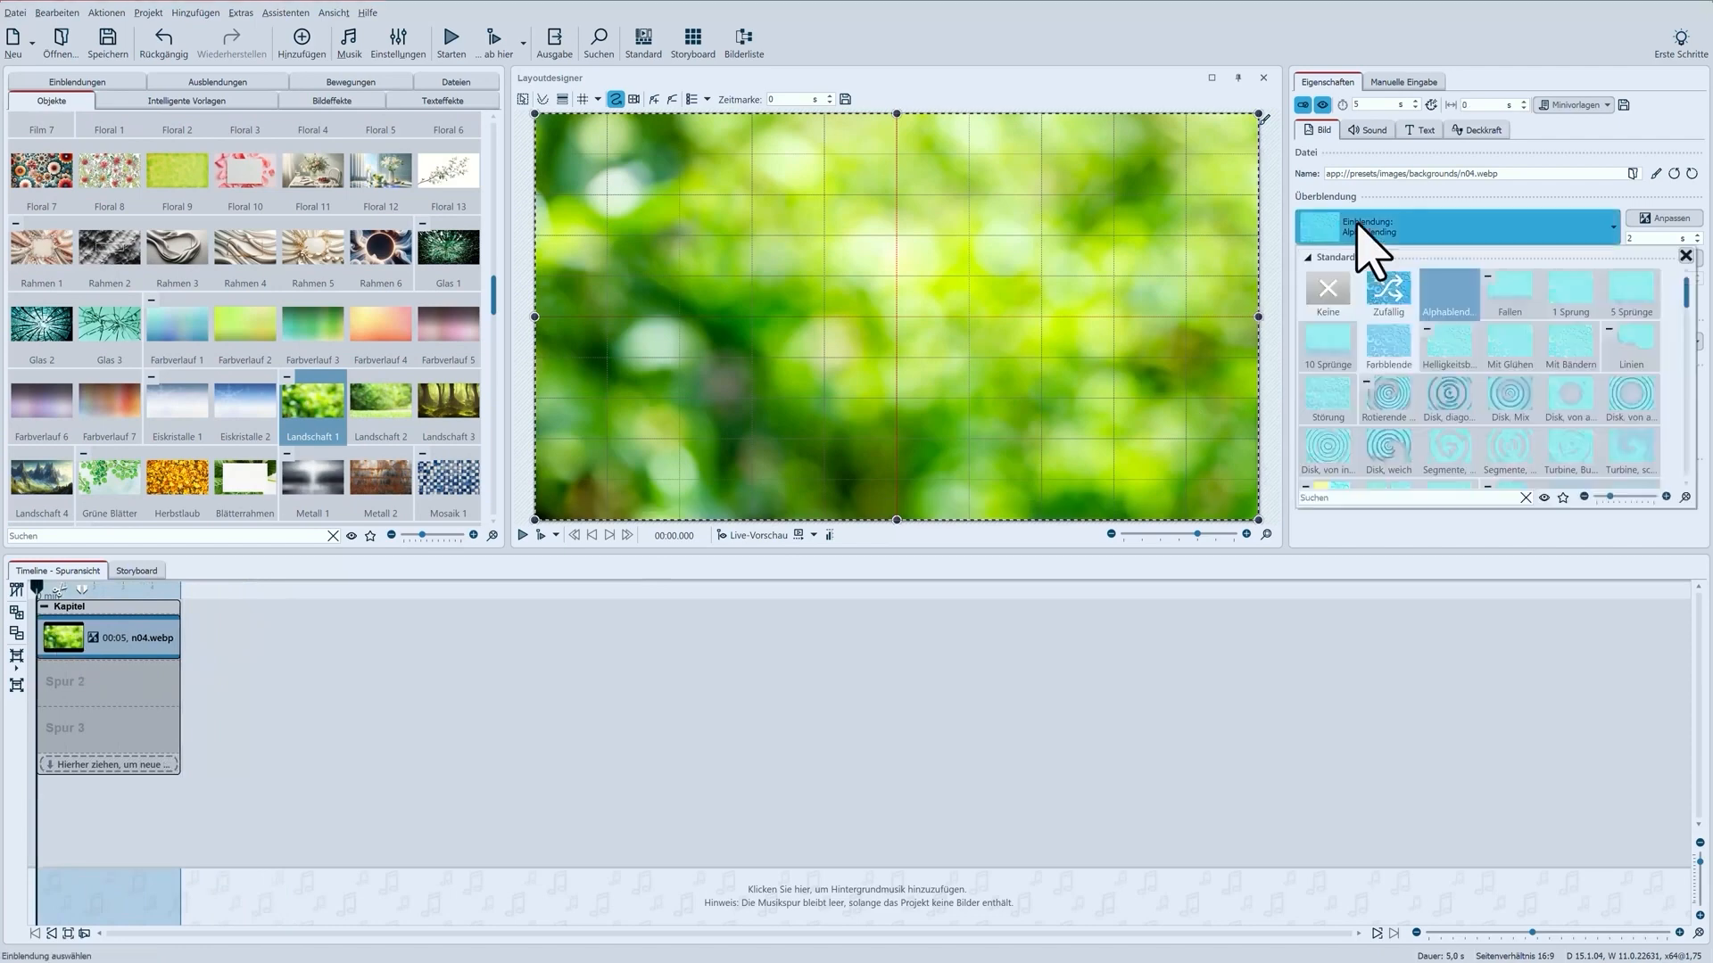
click(1341, 291)
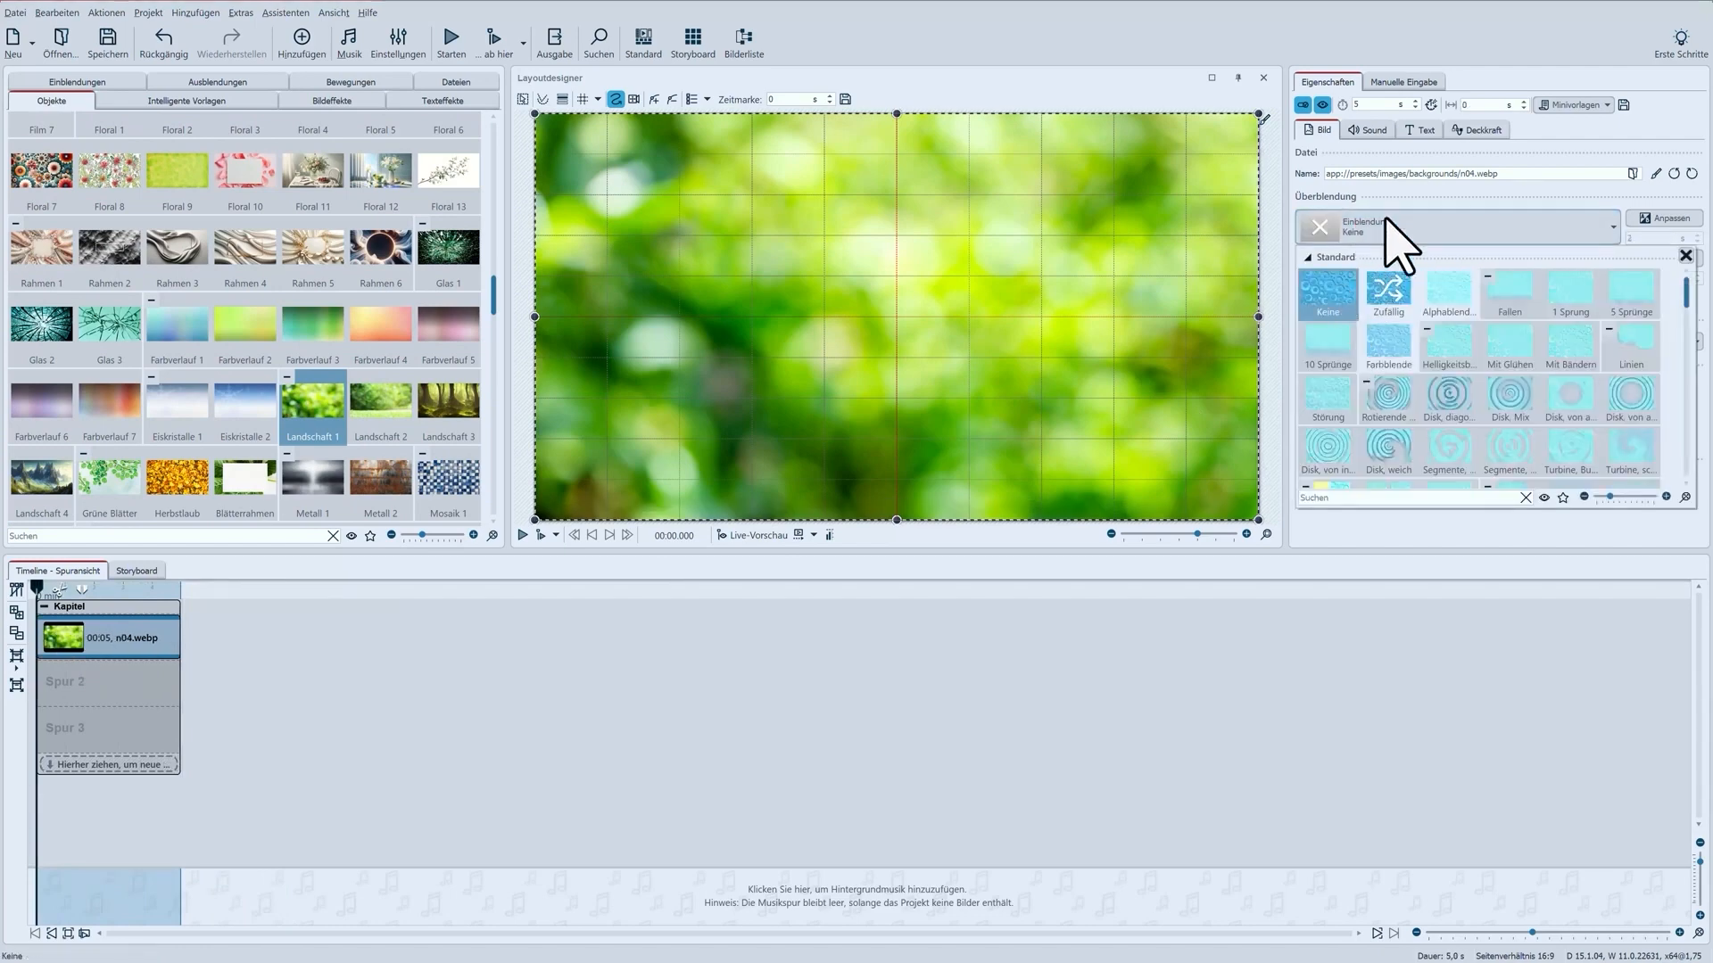
- Search the objects for "rech" and add the dynamic Rechteck shape to Spur 2
click(31, 535)
text(rech)
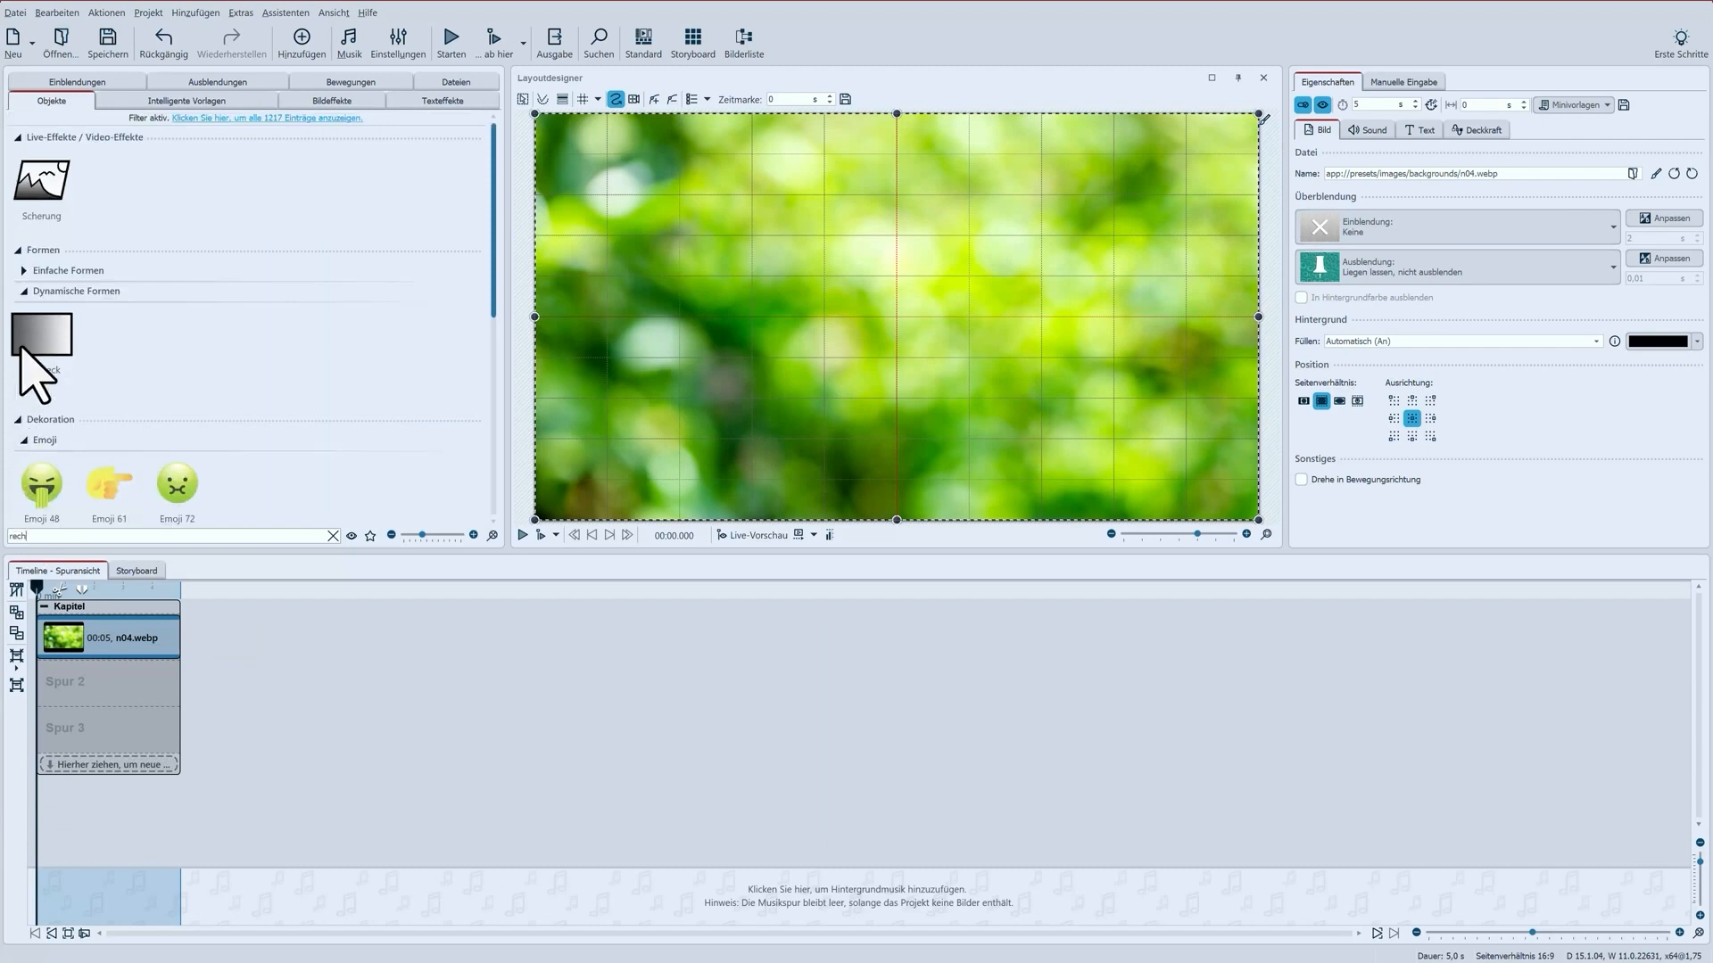
drag(27, 341, 47, 682)
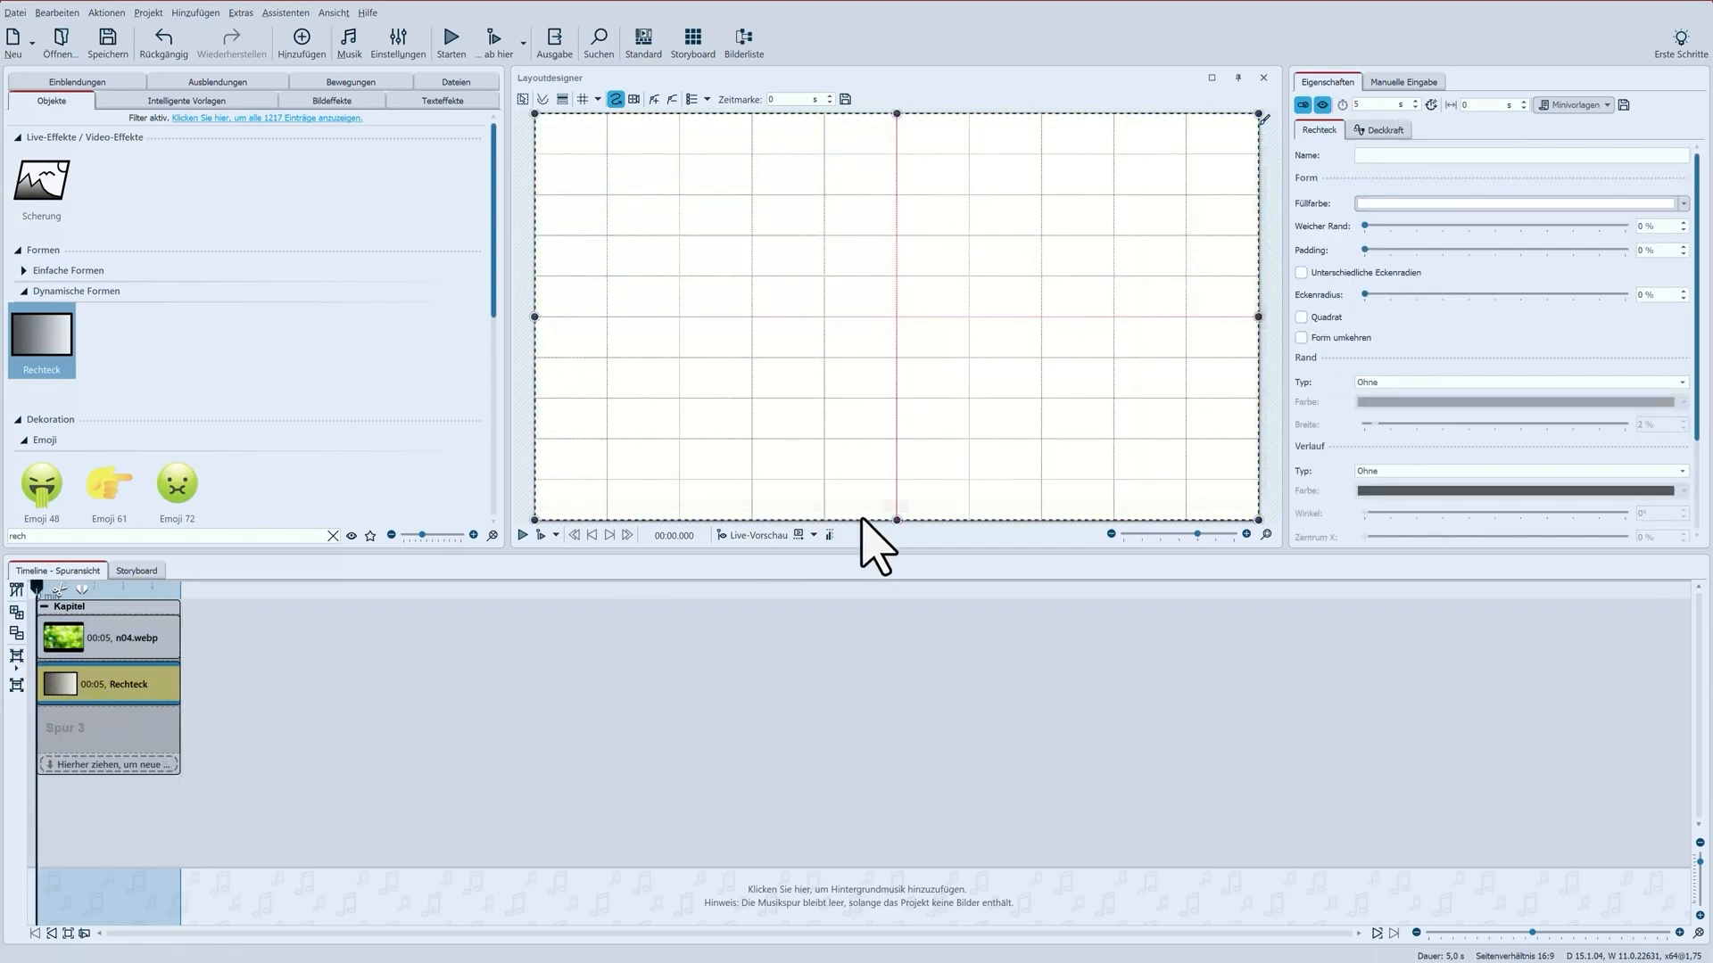
- Resize the rectangle to a small bar, about four grid cells wide and two high, centred at the image's upper edge
drag(895, 495, 896, 170)
drag(538, 153, 750, 152)
drag(1252, 153, 1032, 161)
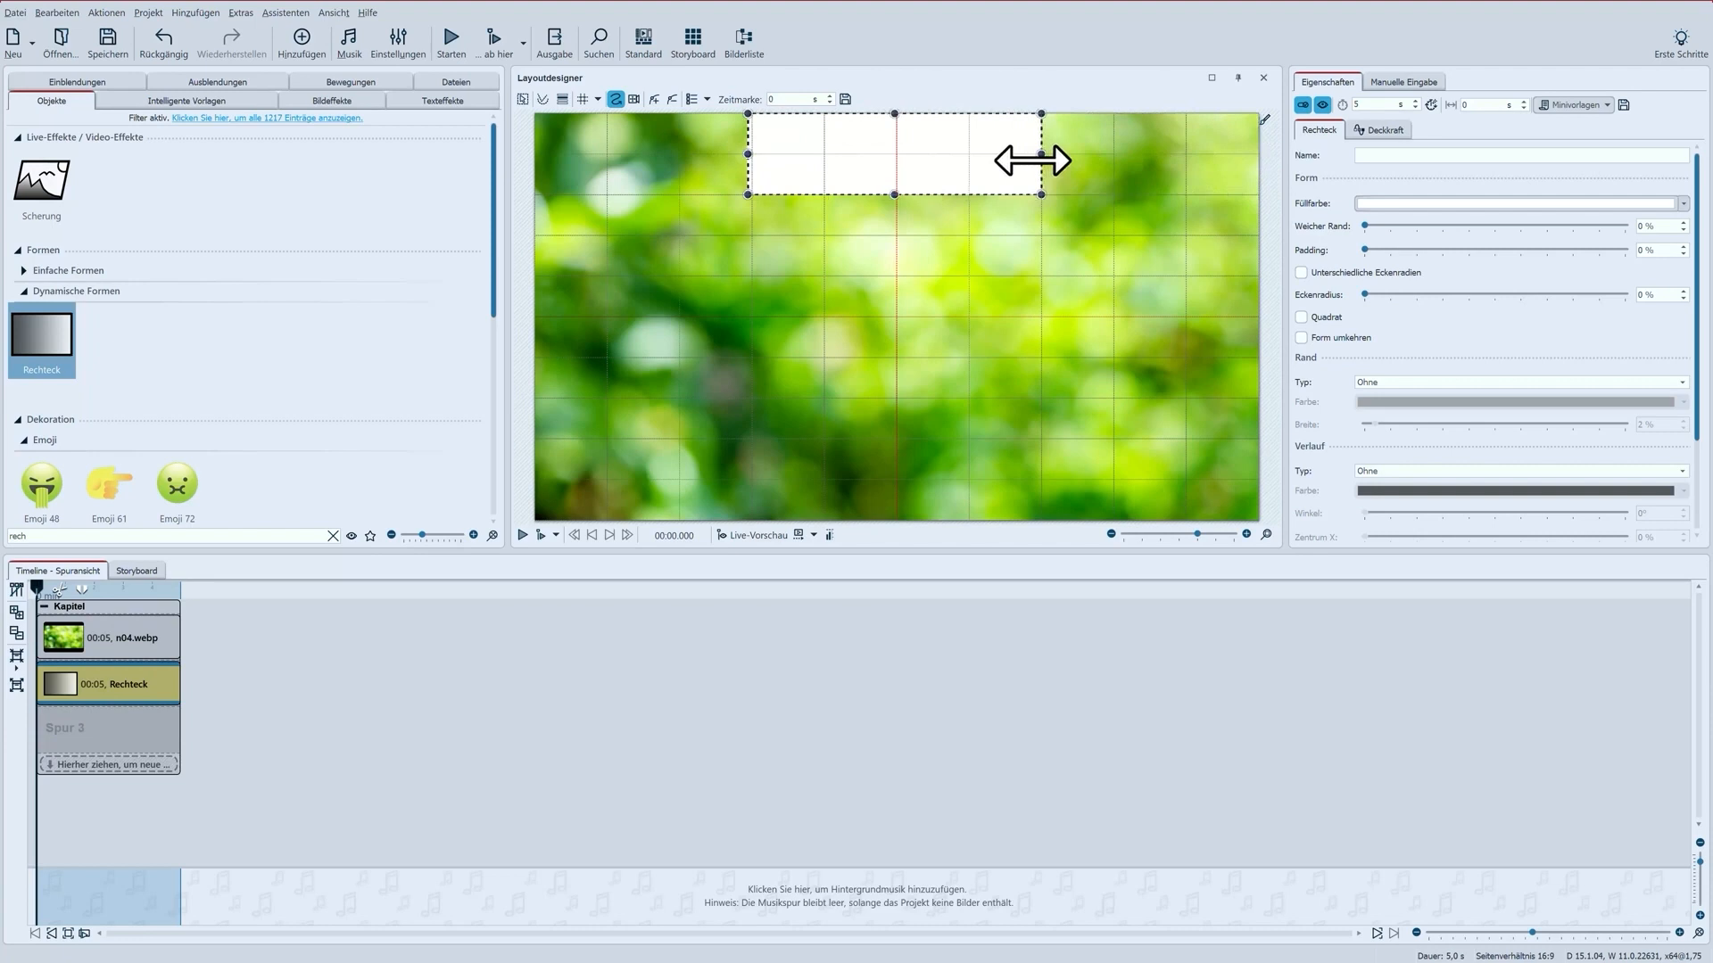
- Set the rectangle's fill colour to the recently used pastel green
click(1447, 204)
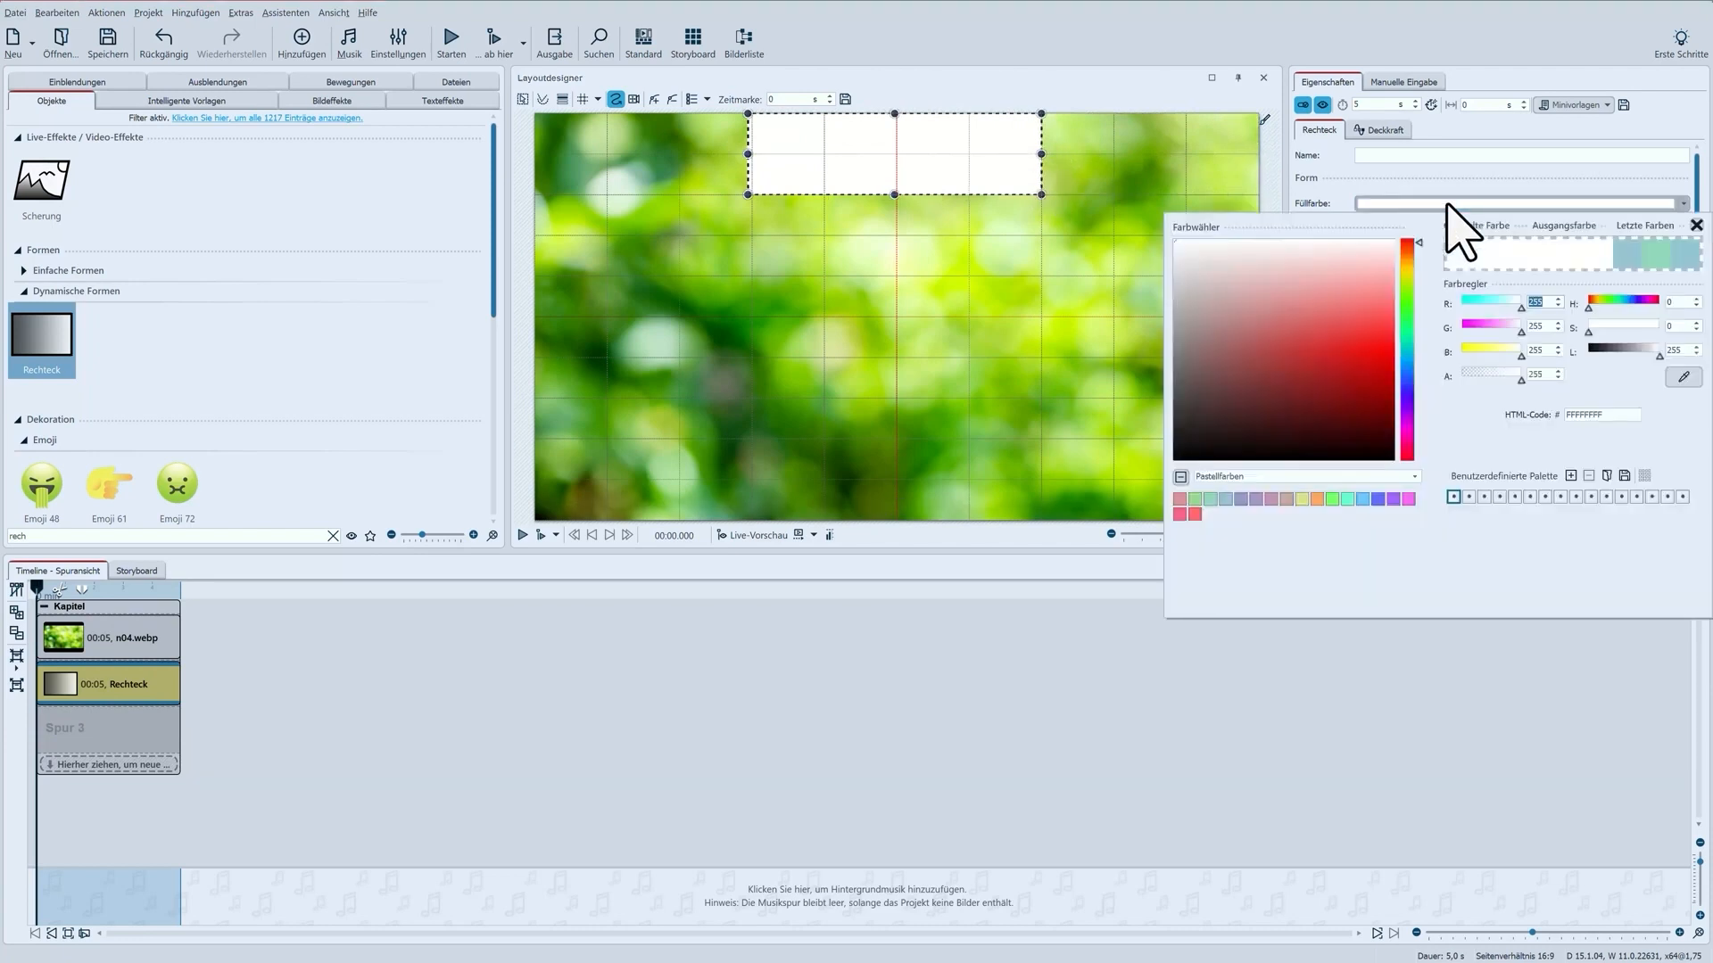
click(1657, 255)
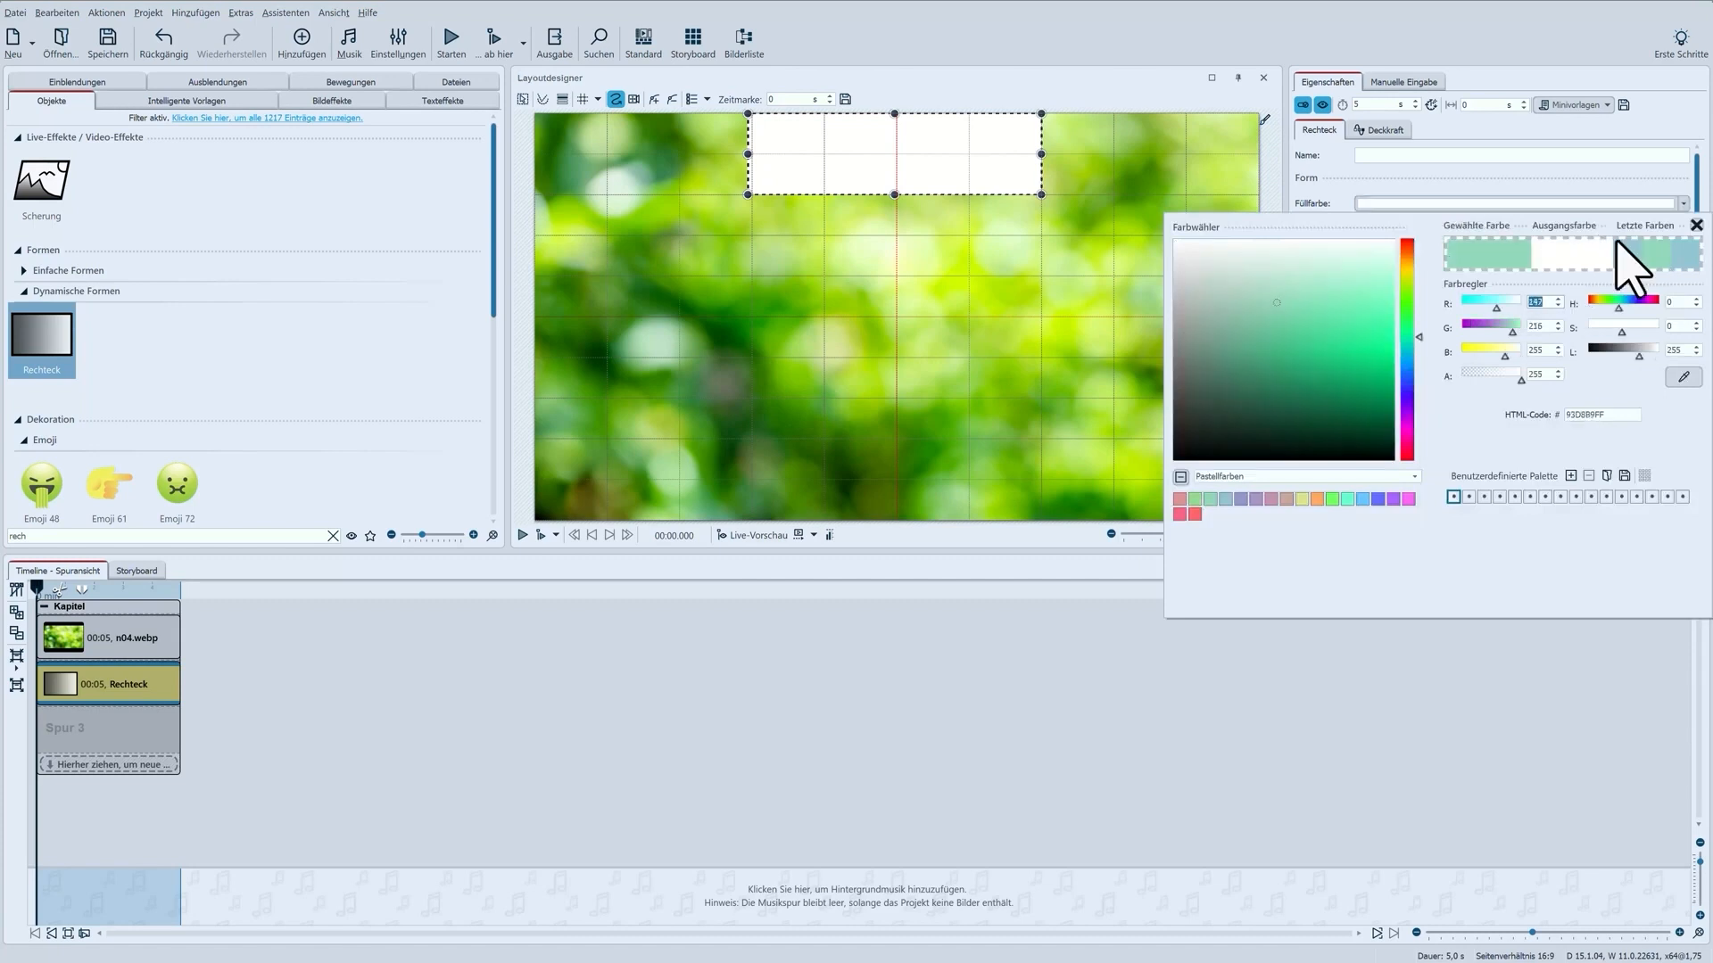
click(1531, 189)
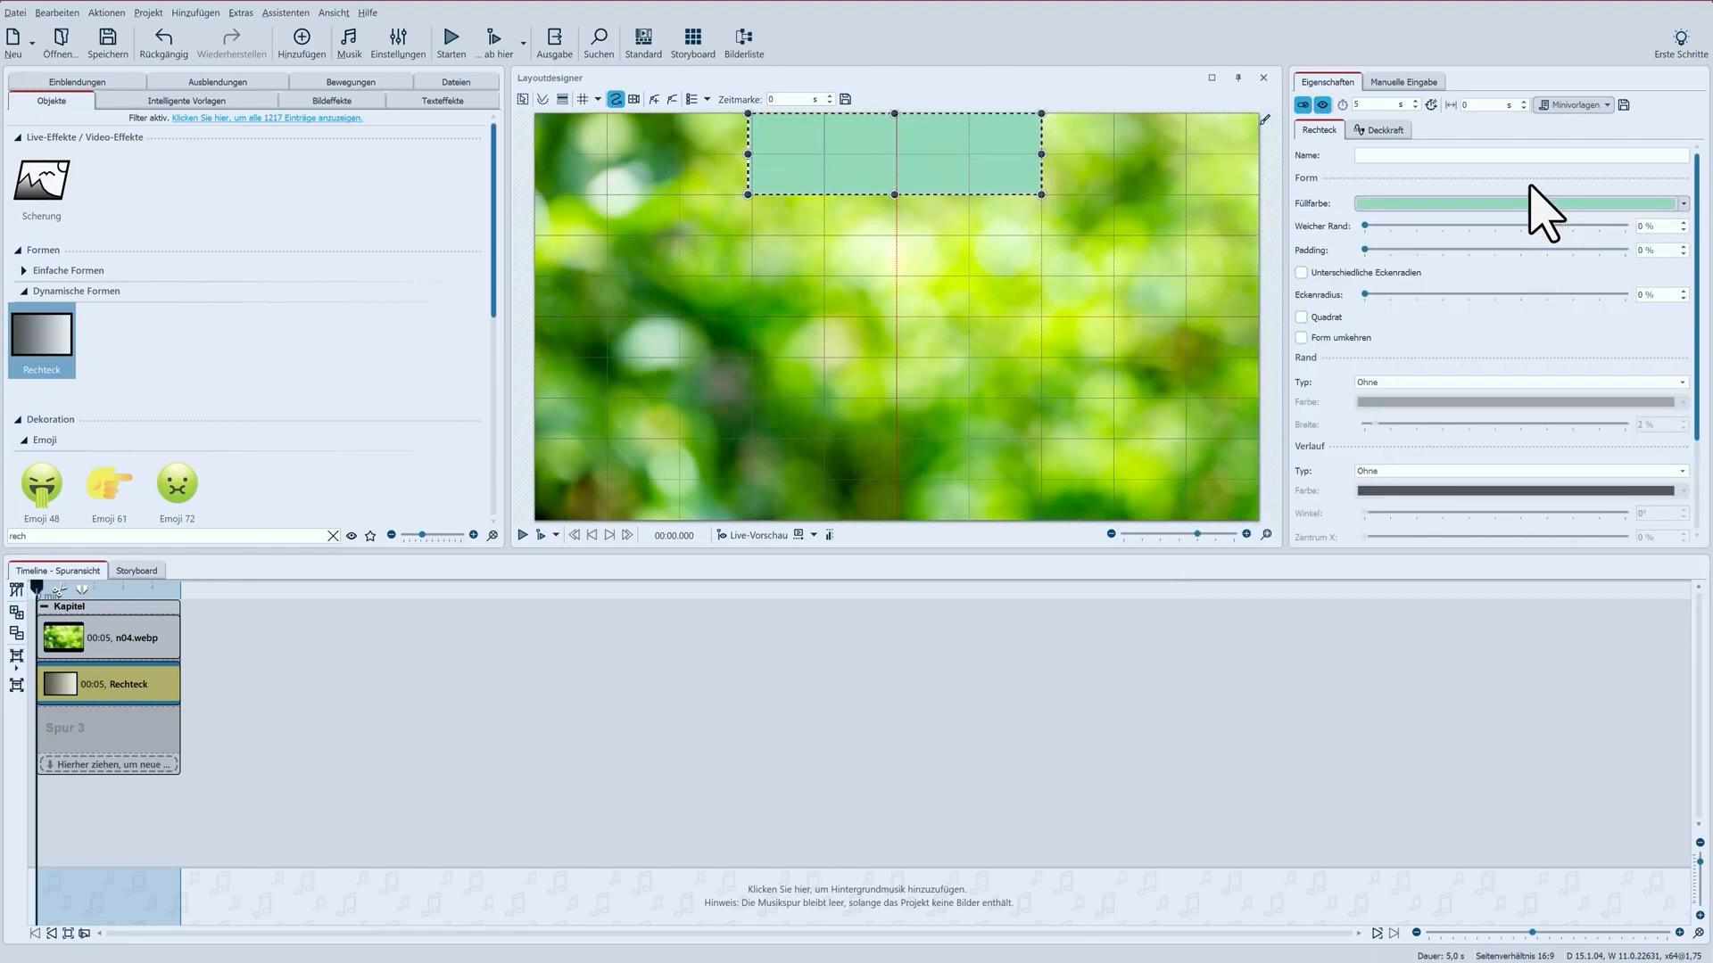
- Enable separate corner radii for the rectangle and set upper right, lower left and lower right to 30 %
click(1312, 273)
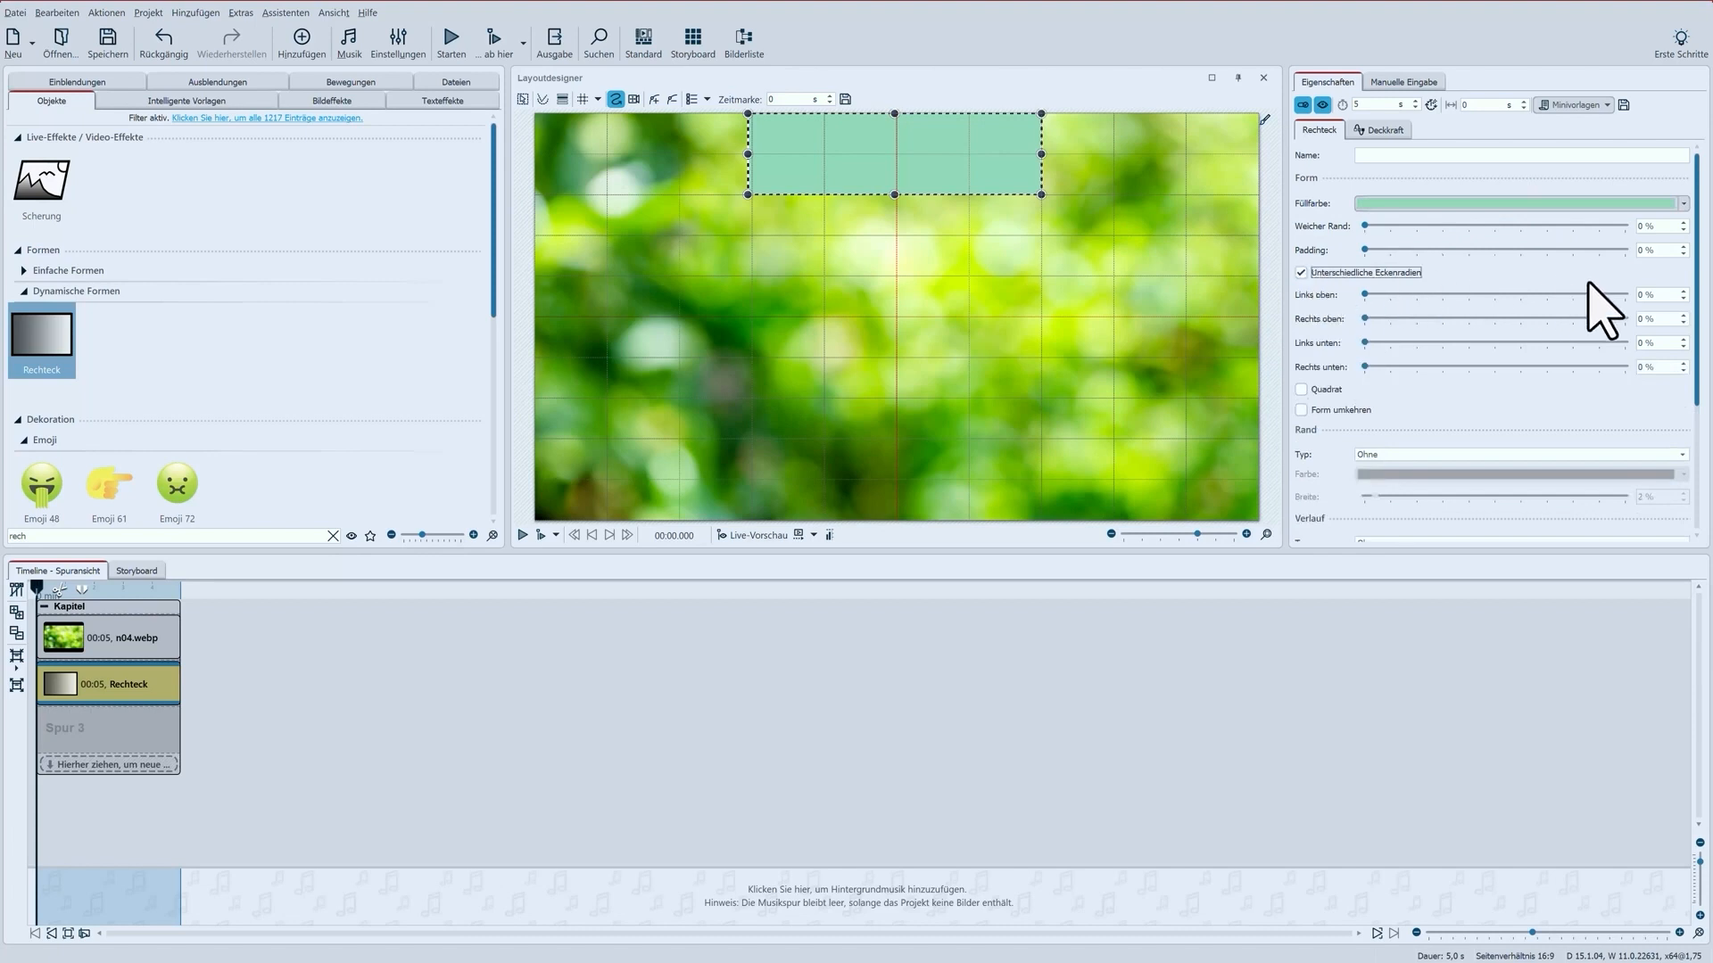
double_click(1639, 318)
text(30)
key(Tab)
text(30)
key(Tab)
text(30)
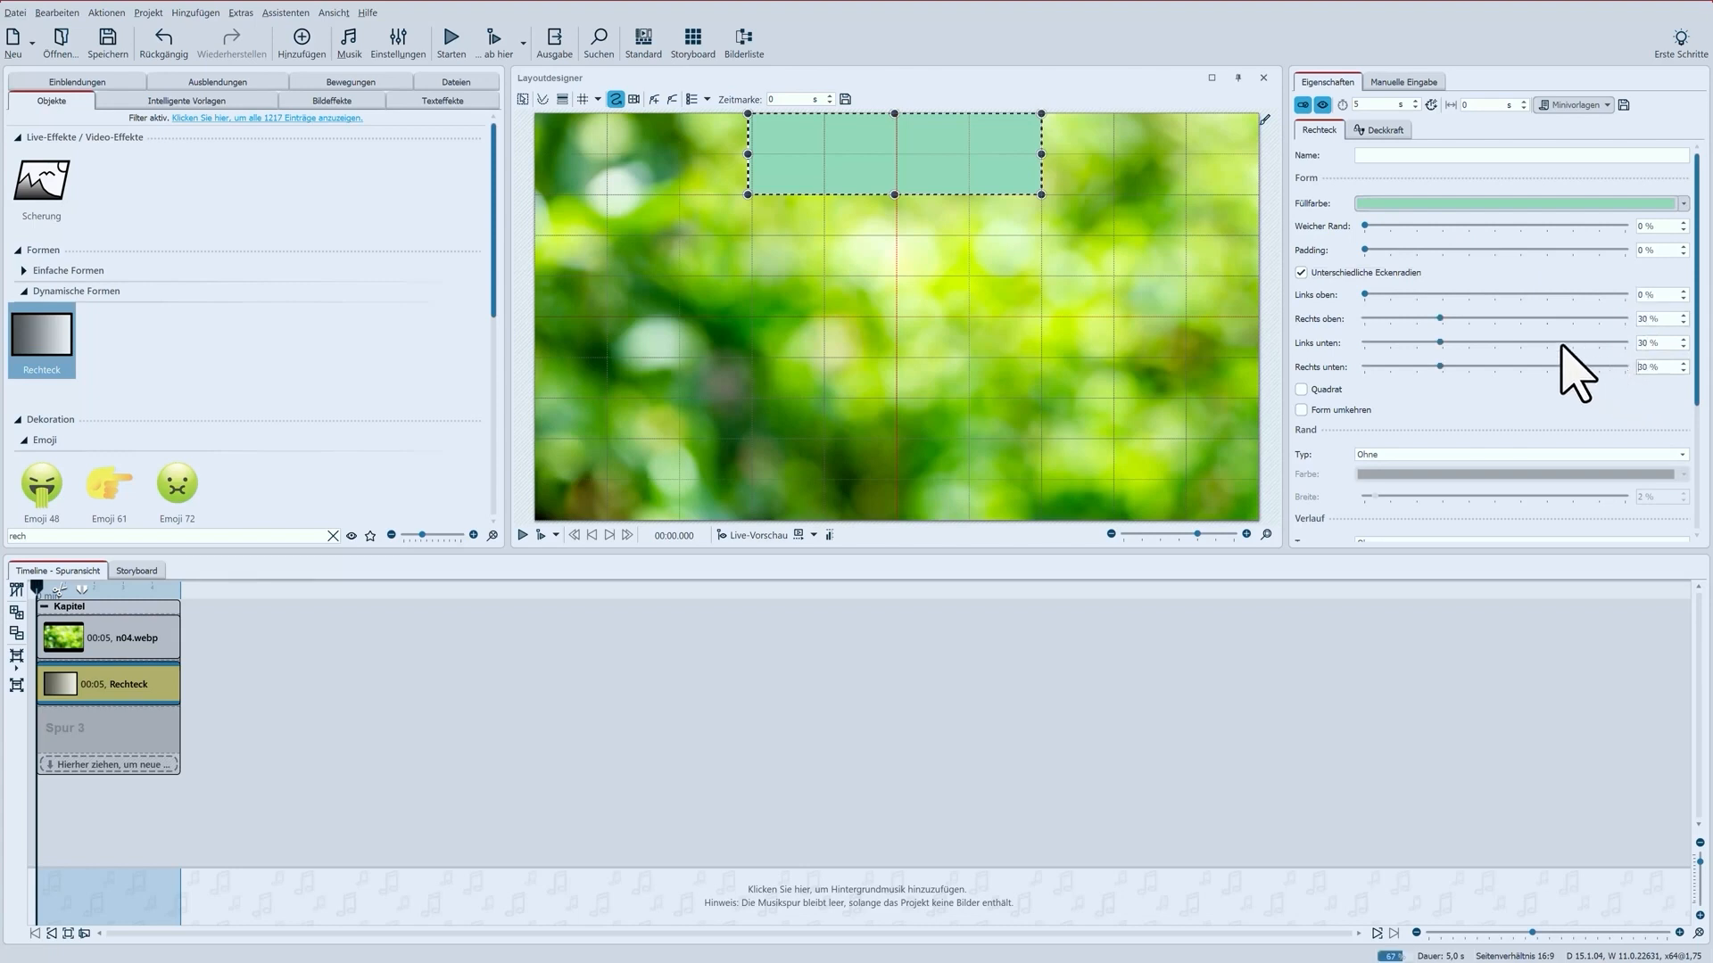
click(1111, 205)
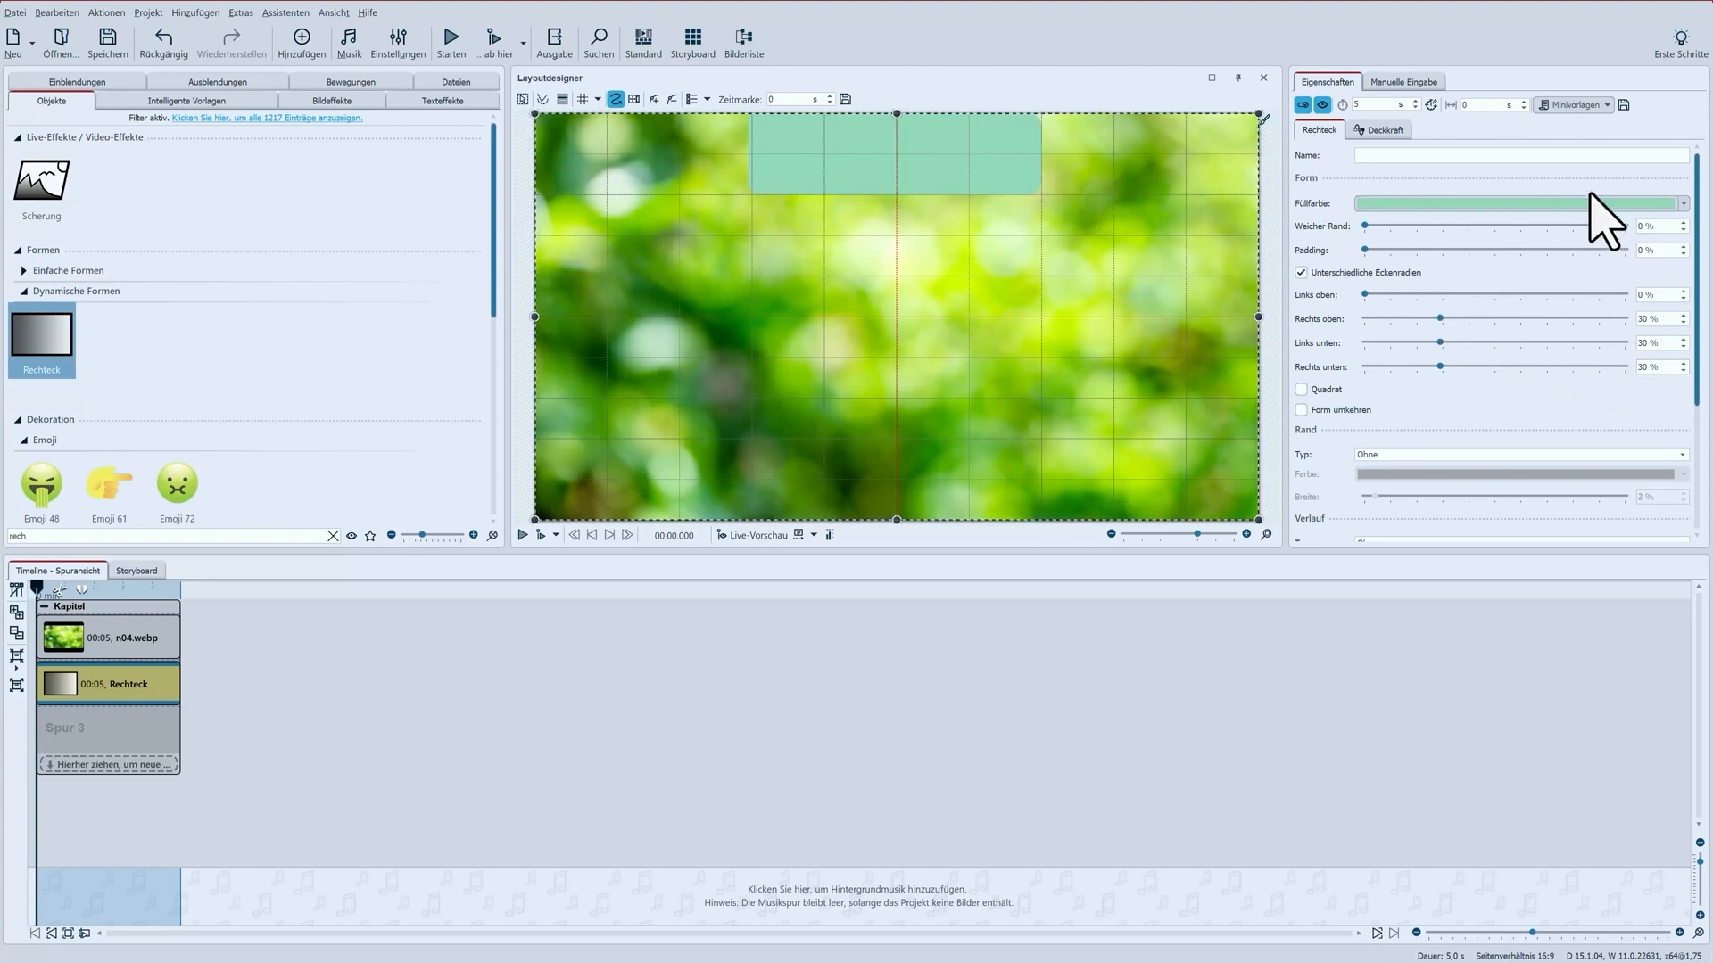
- Set the rectangle's soft edge to 1 % and enable the Liegen lassen option
drag(1644, 230, 1625, 231)
text(1)
drag(1703, 339, 1696, 463)
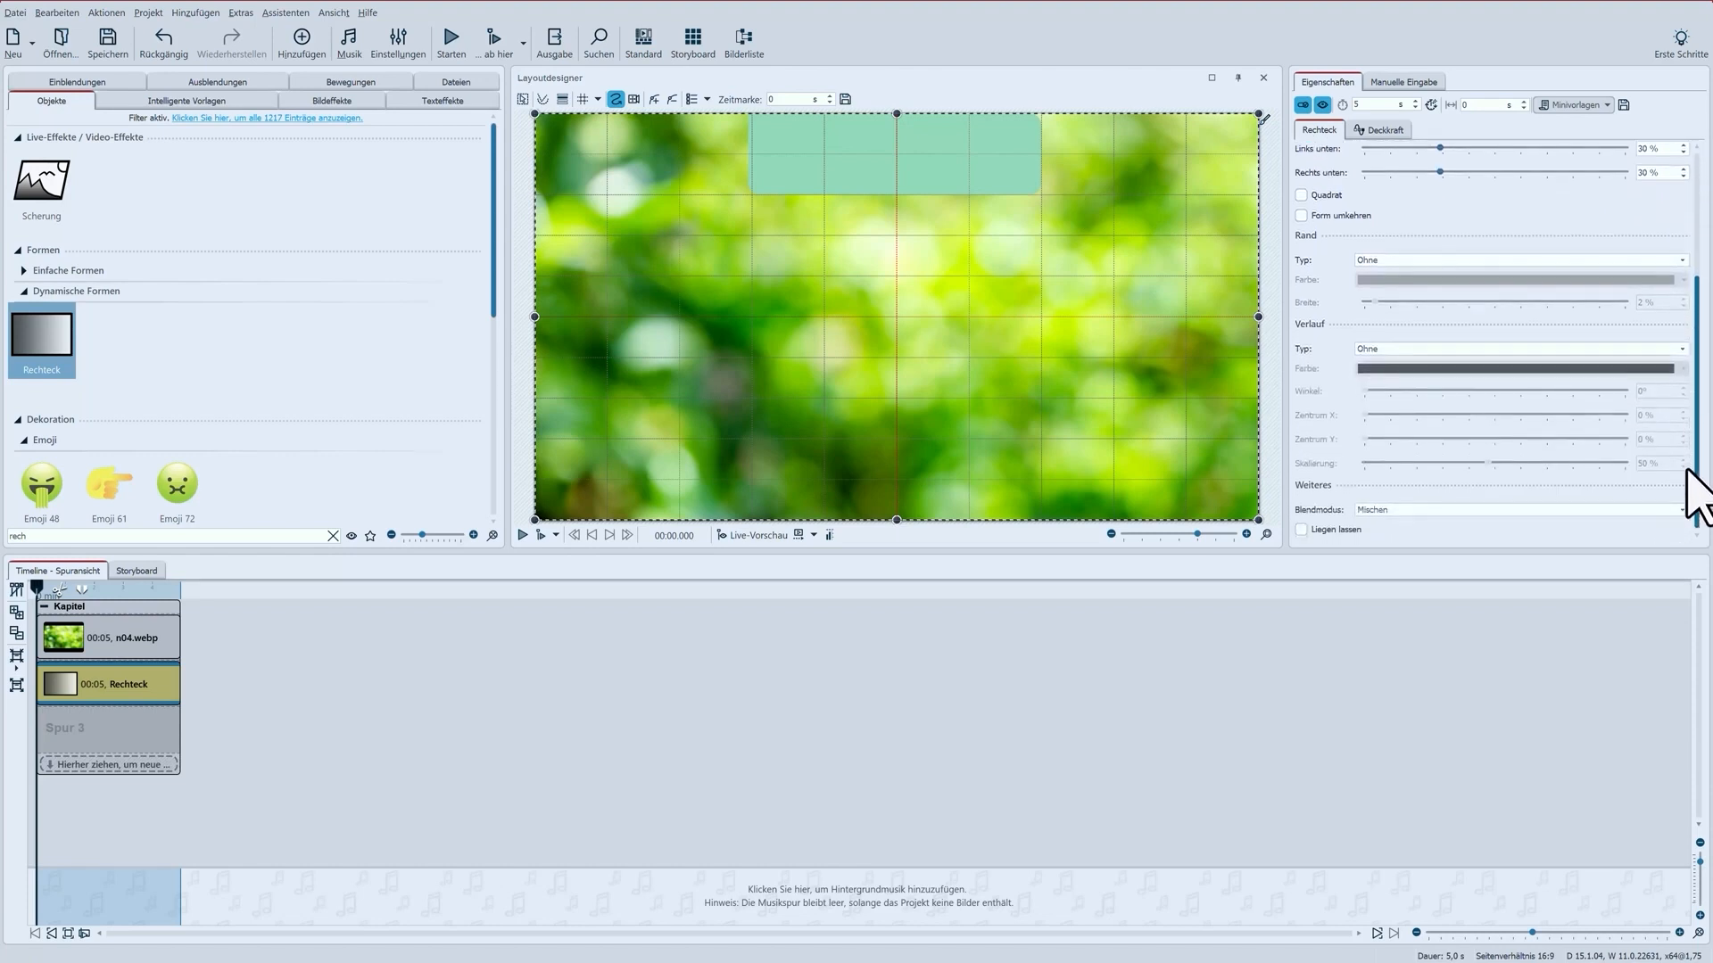
click(1302, 530)
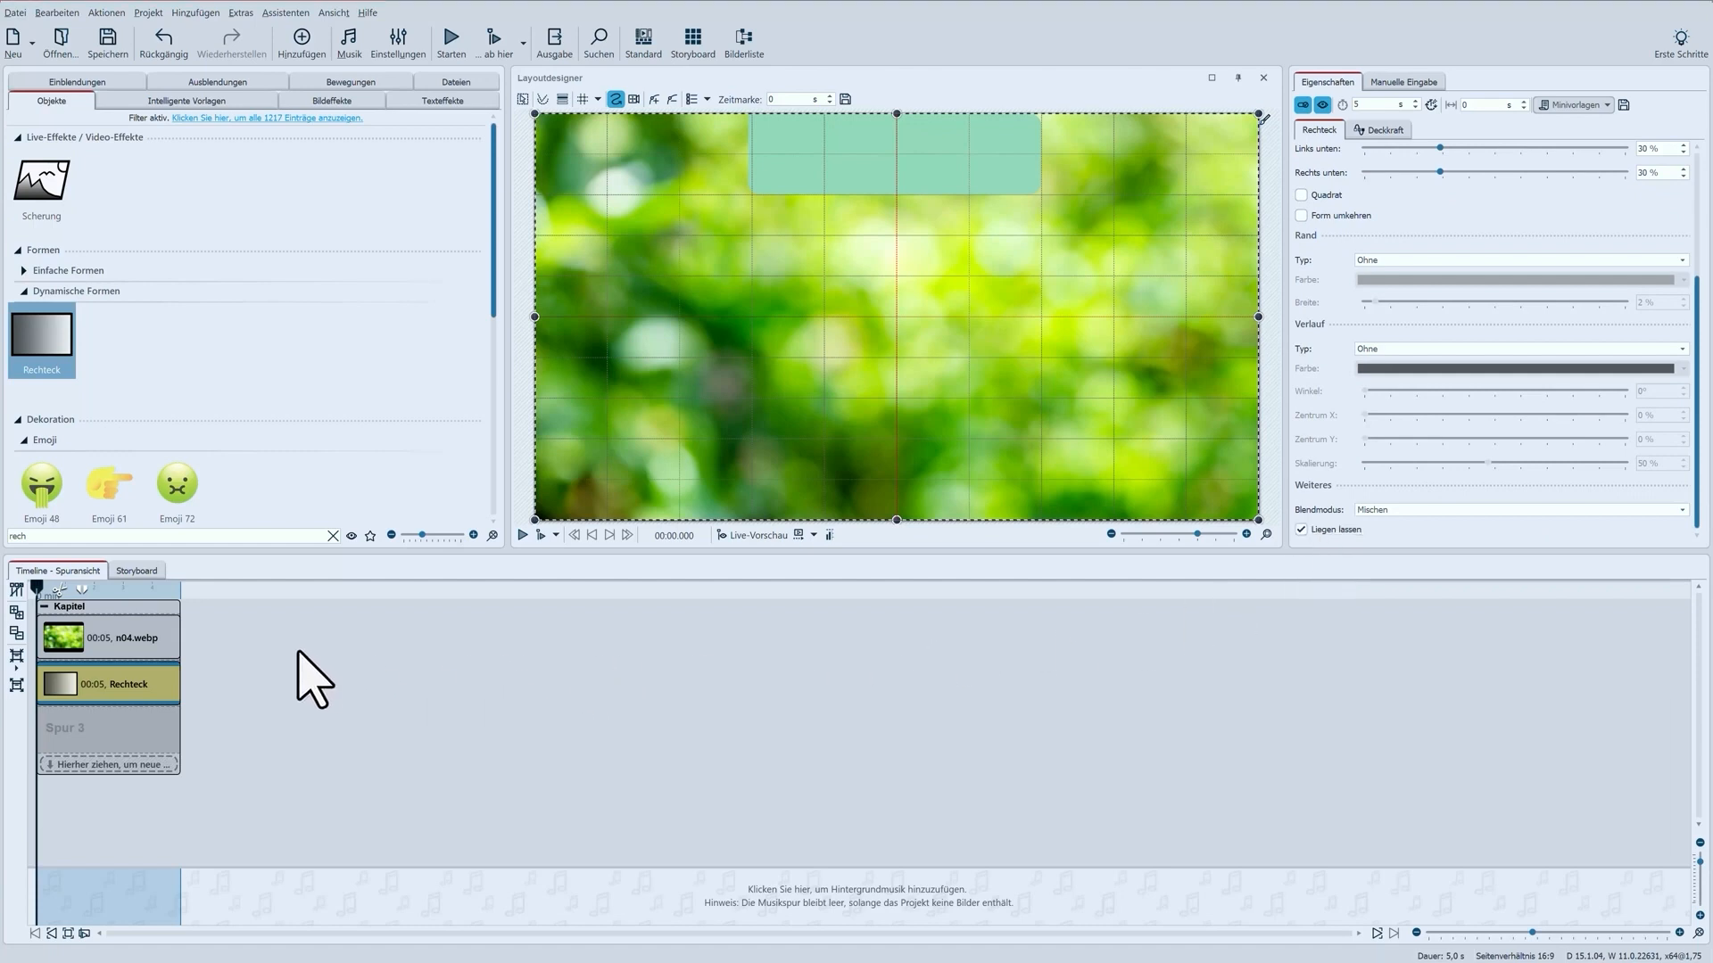
- Add a text object to Spur 3 reading "Kommt, lass uns Witze erzählen! / Ich fange an ... / Zu welchem Arzt geht Pinocchio?" on three lines
click(333, 535)
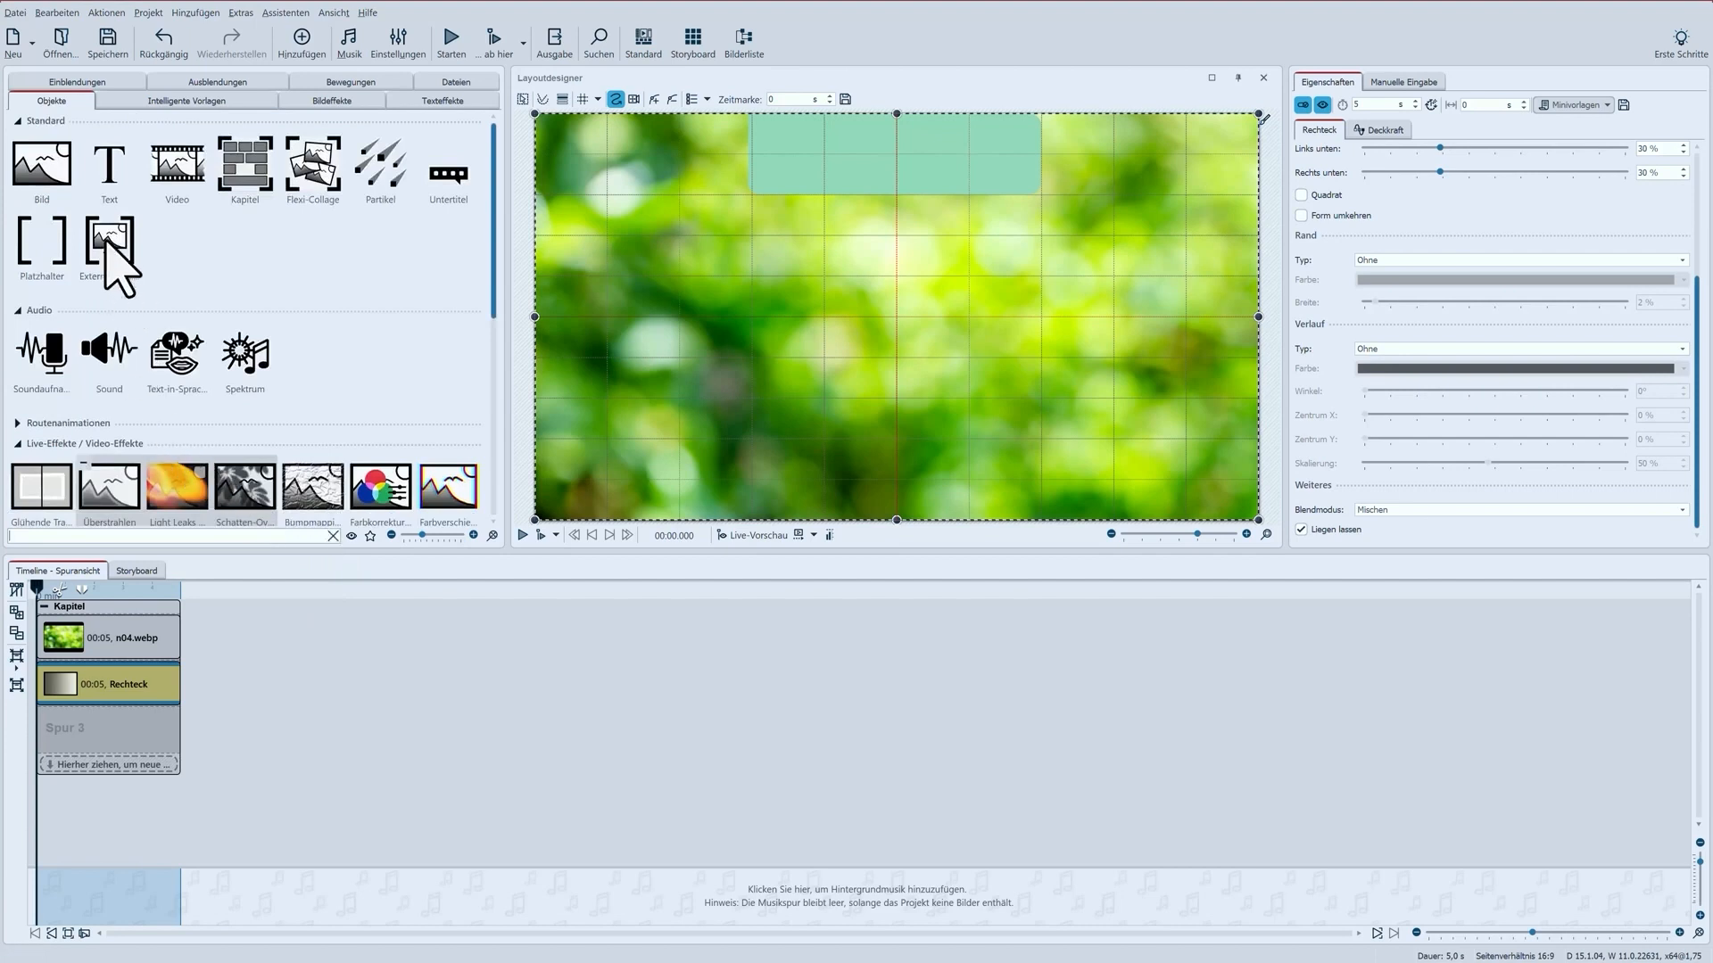
drag(111, 170, 161, 753)
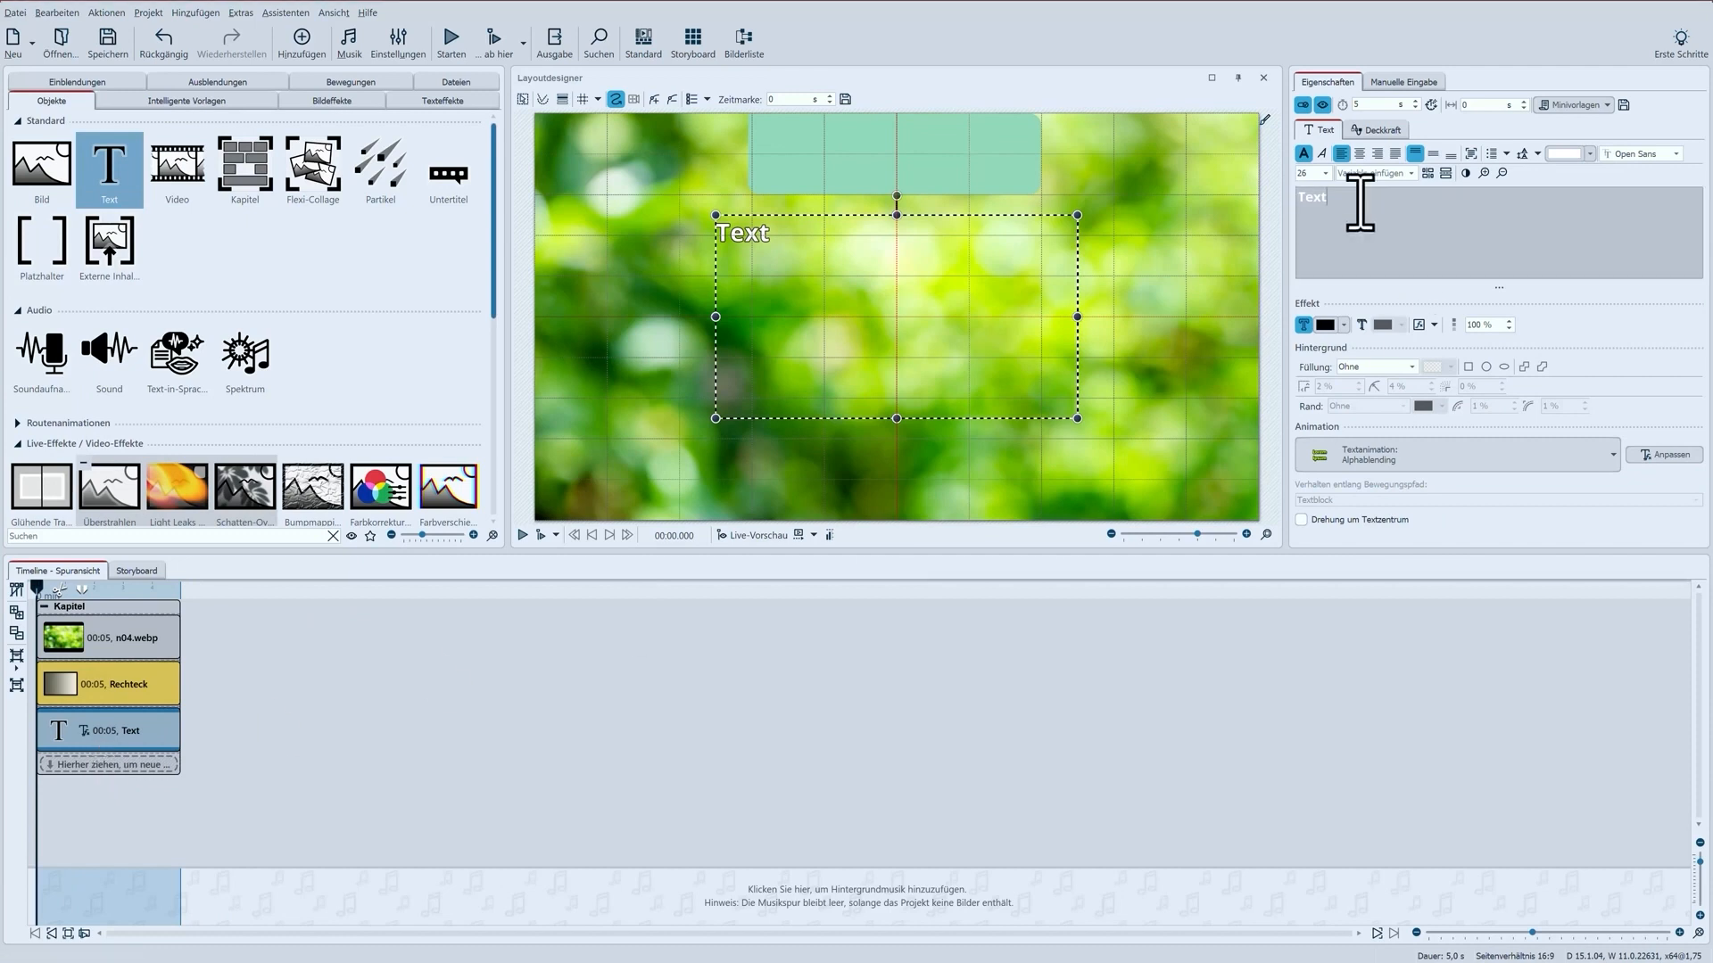
drag(1357, 199, 1282, 195)
text(Kommt, lass uns Witze erzählen! Ich fange an ... Zu welchem Arzt geht Pinocchio?)
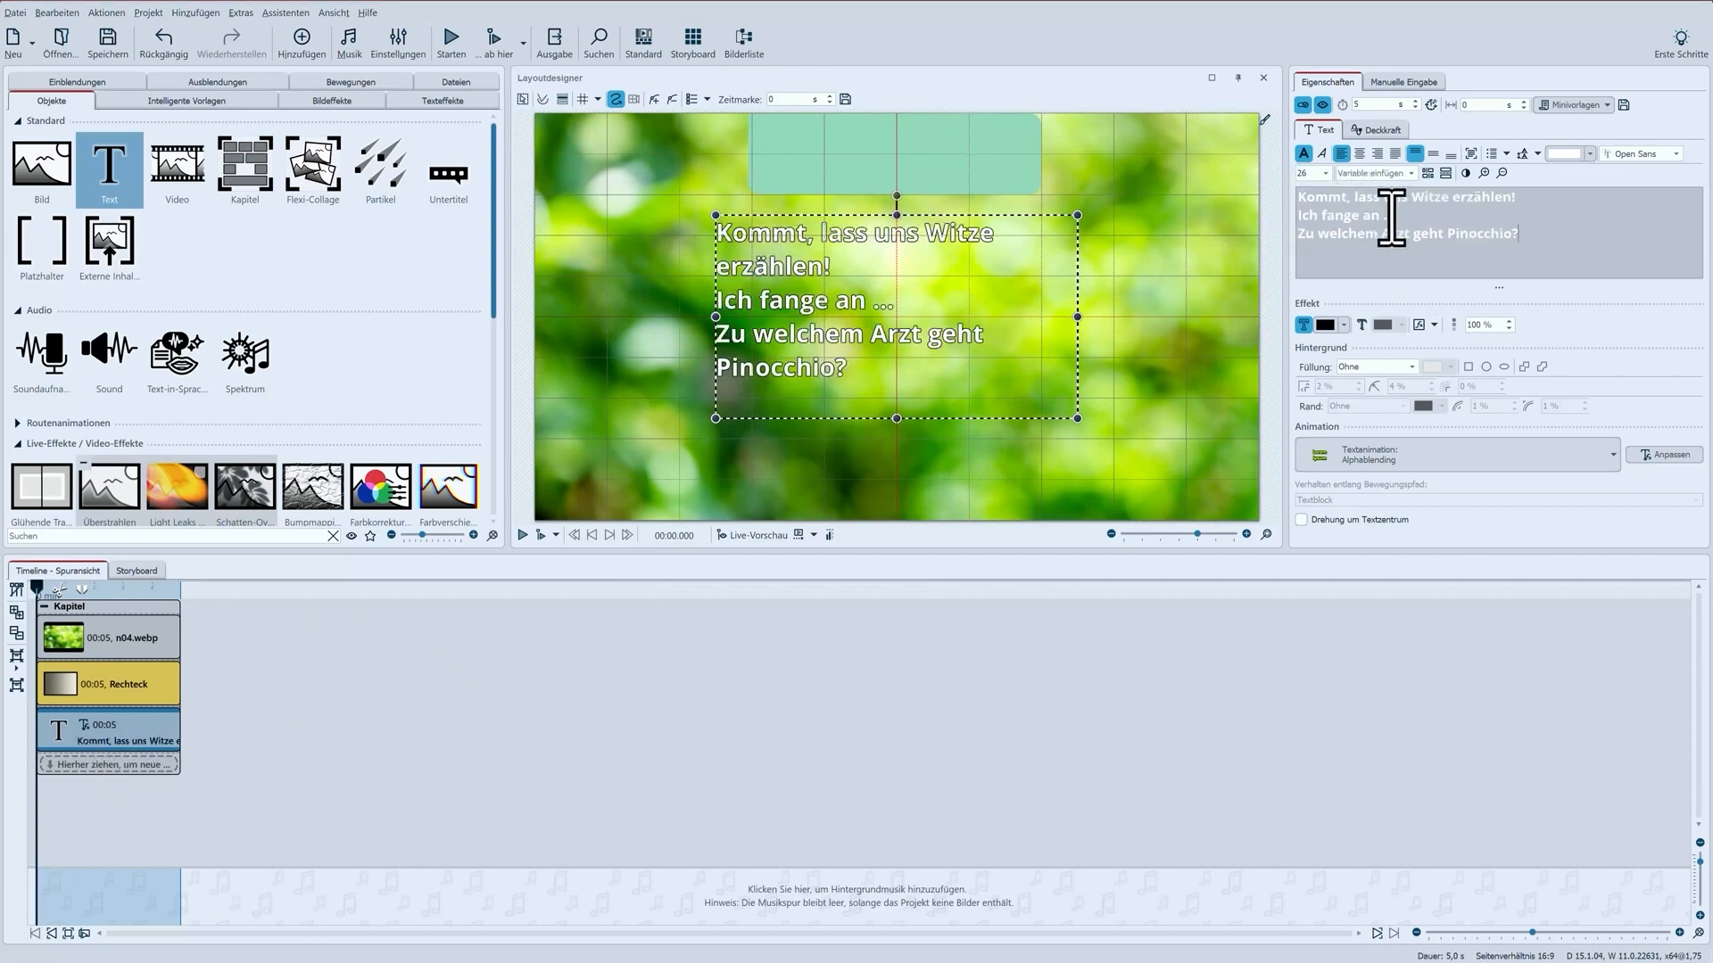
- Remove the bold formatting from the whole joke text and colour it black
drag(1529, 237, 1312, 187)
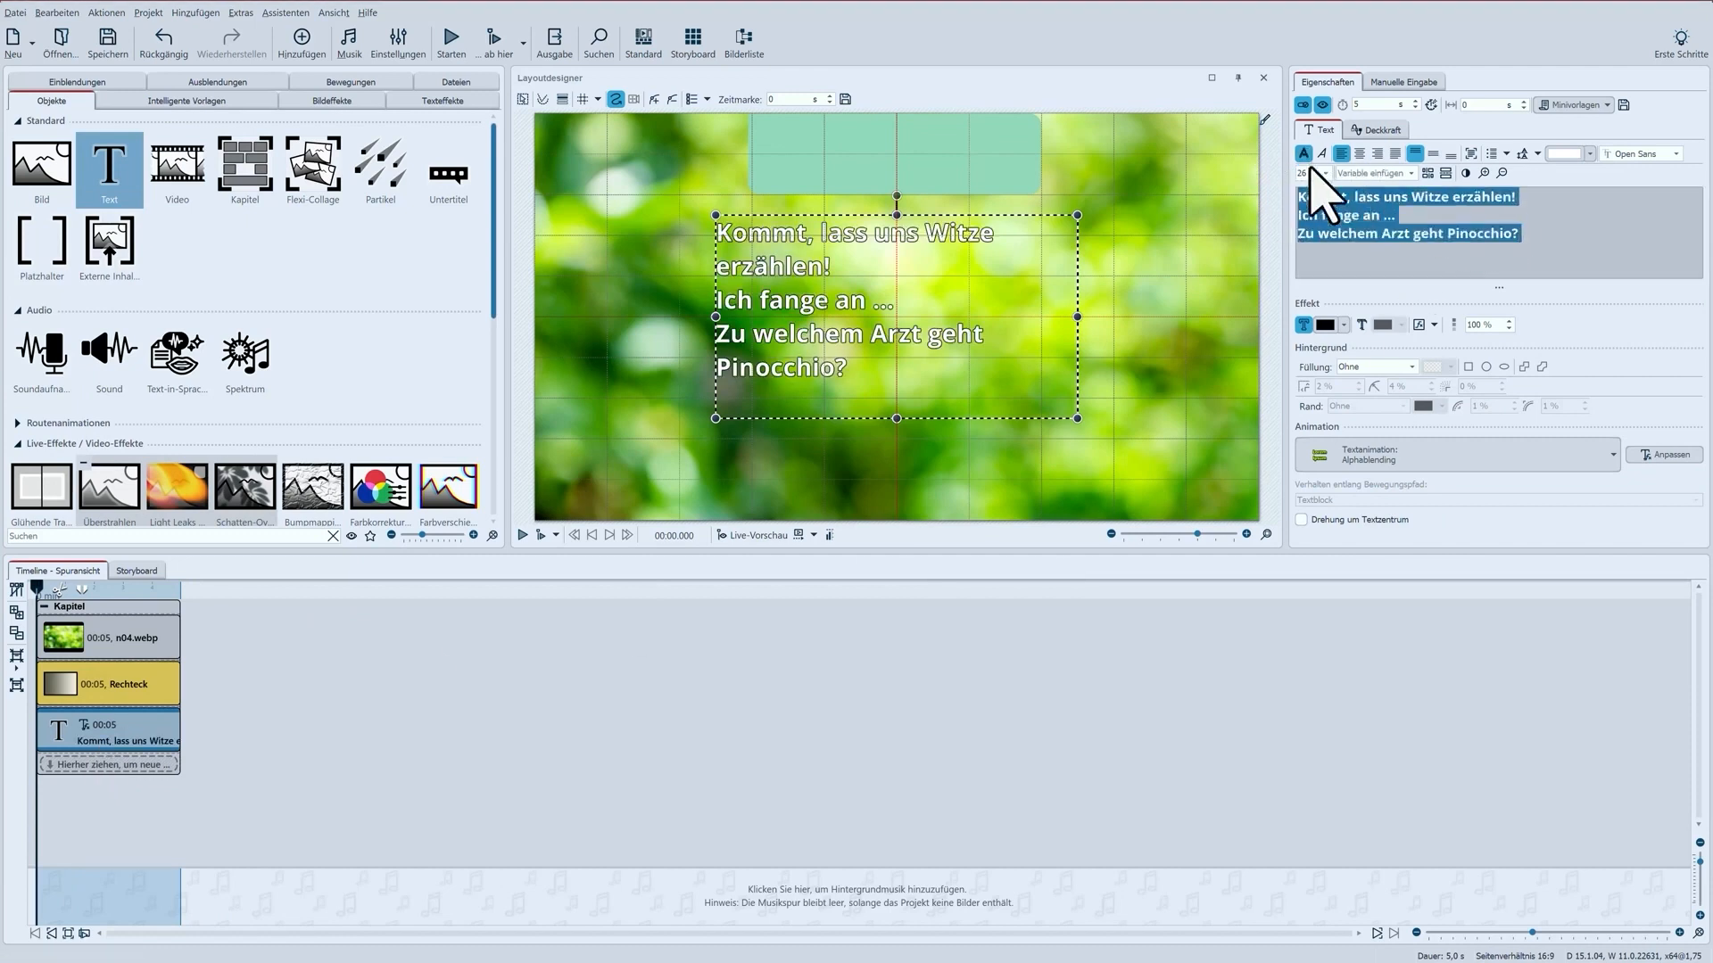
click(1304, 155)
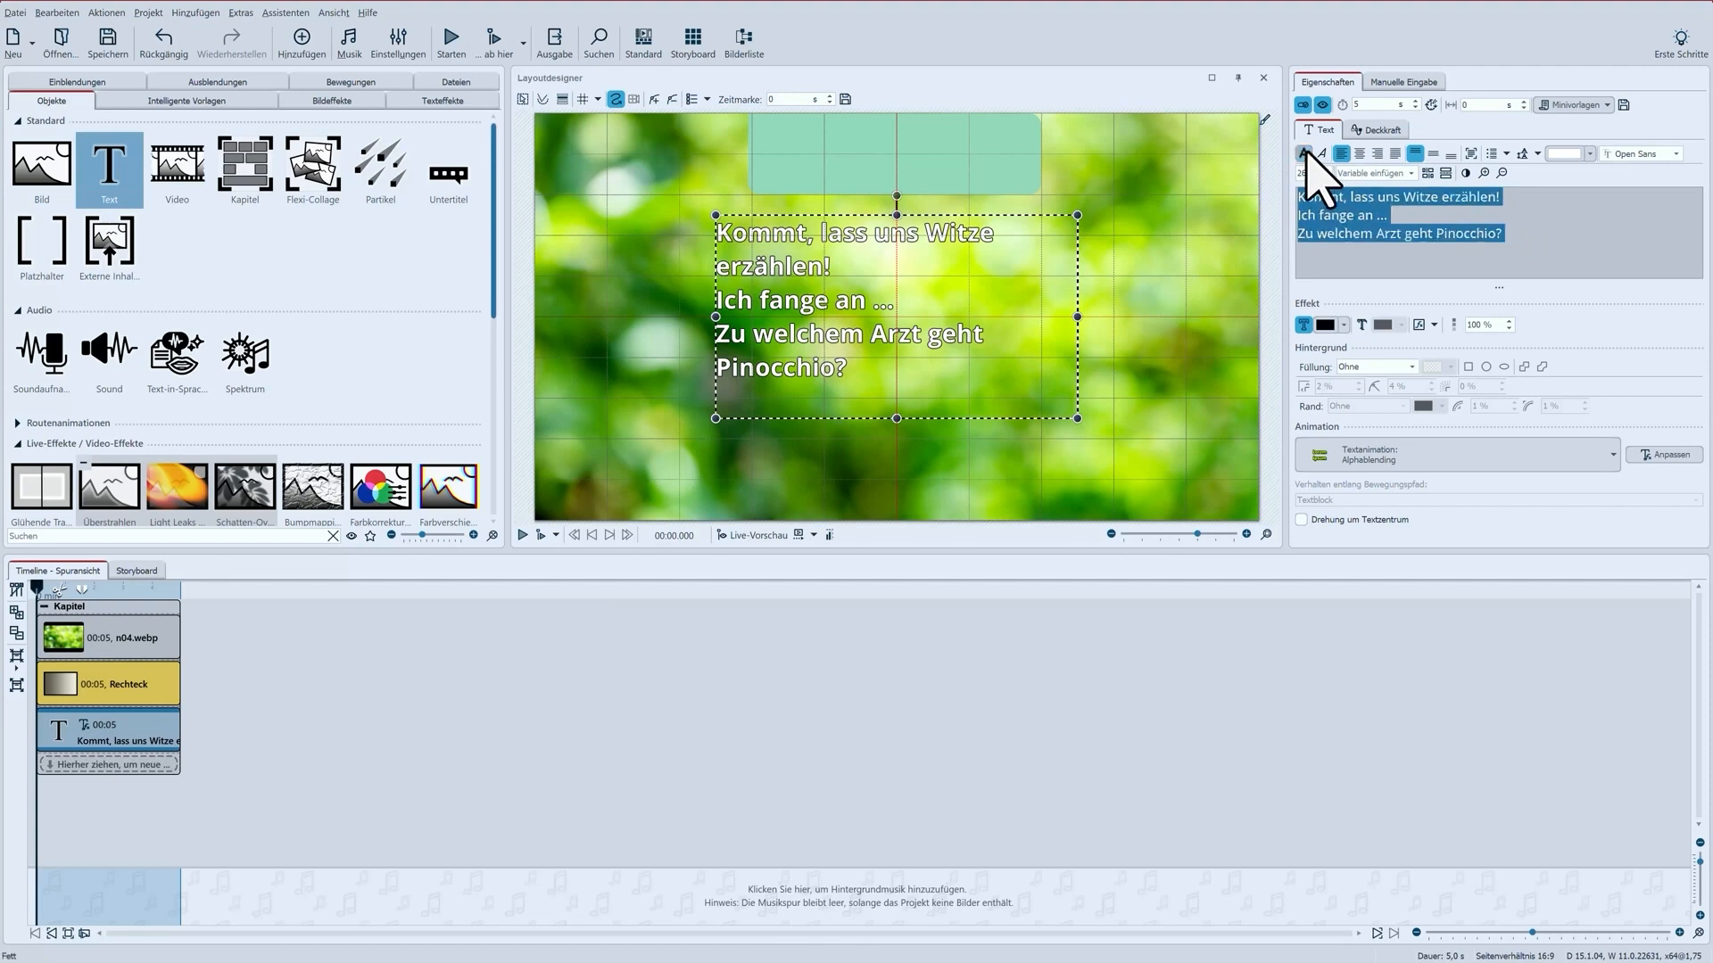
click(1566, 154)
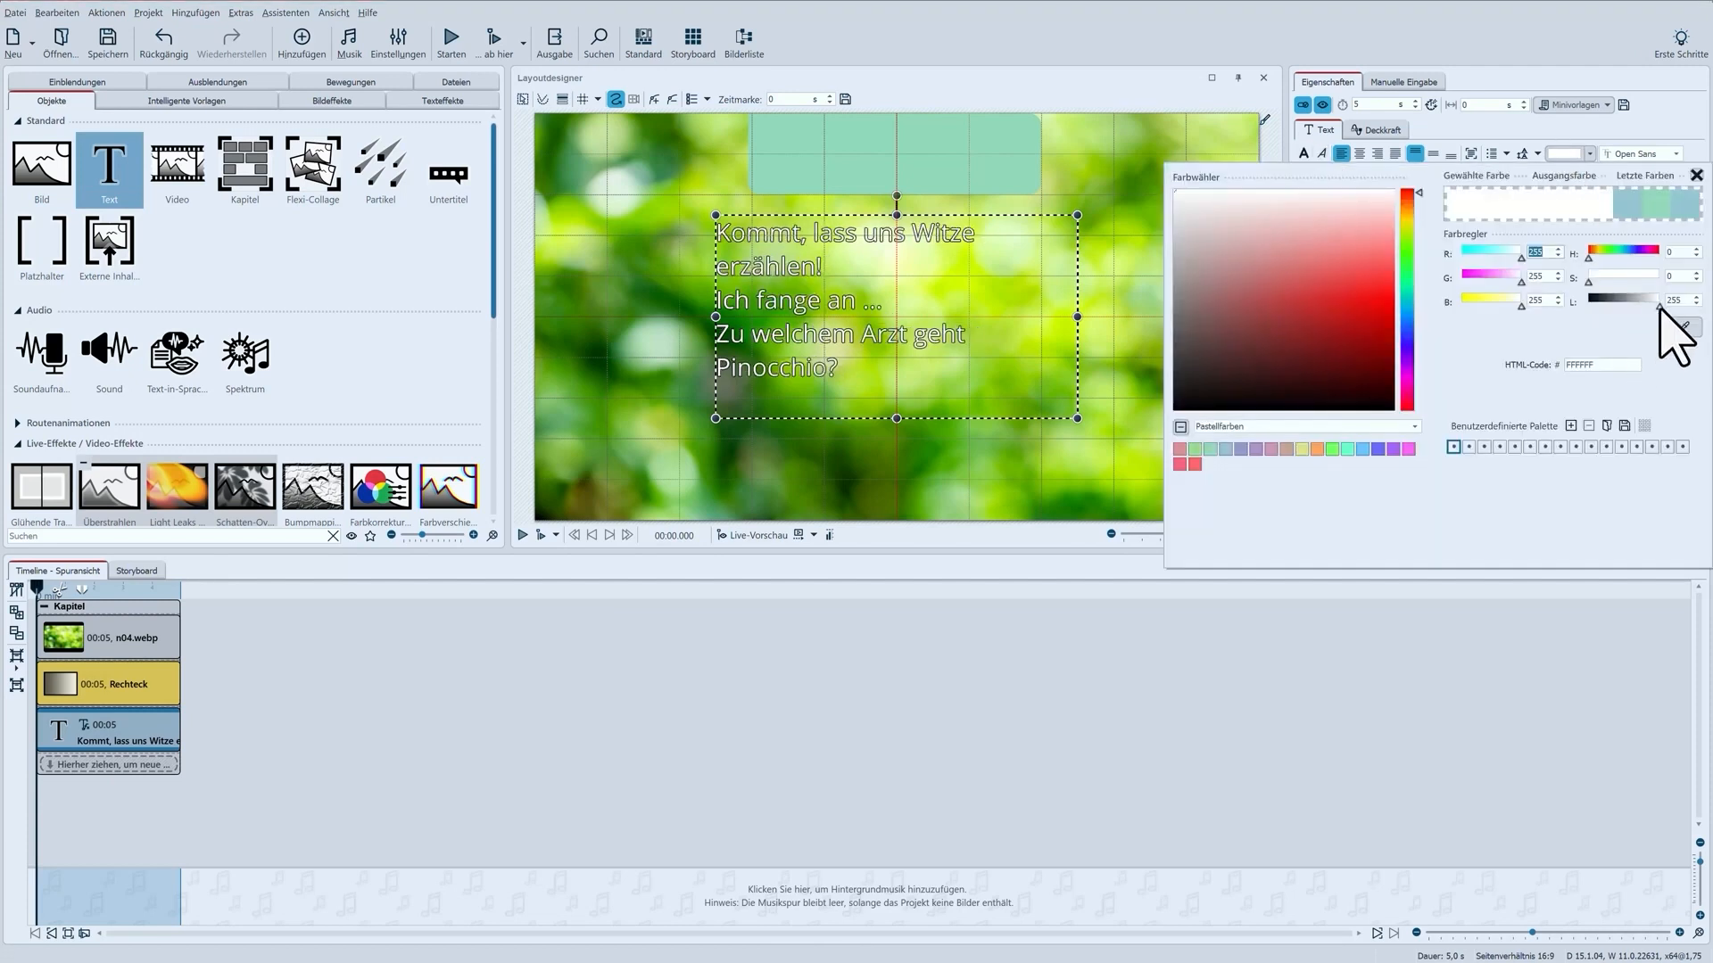
drag(1661, 307, 1584, 308)
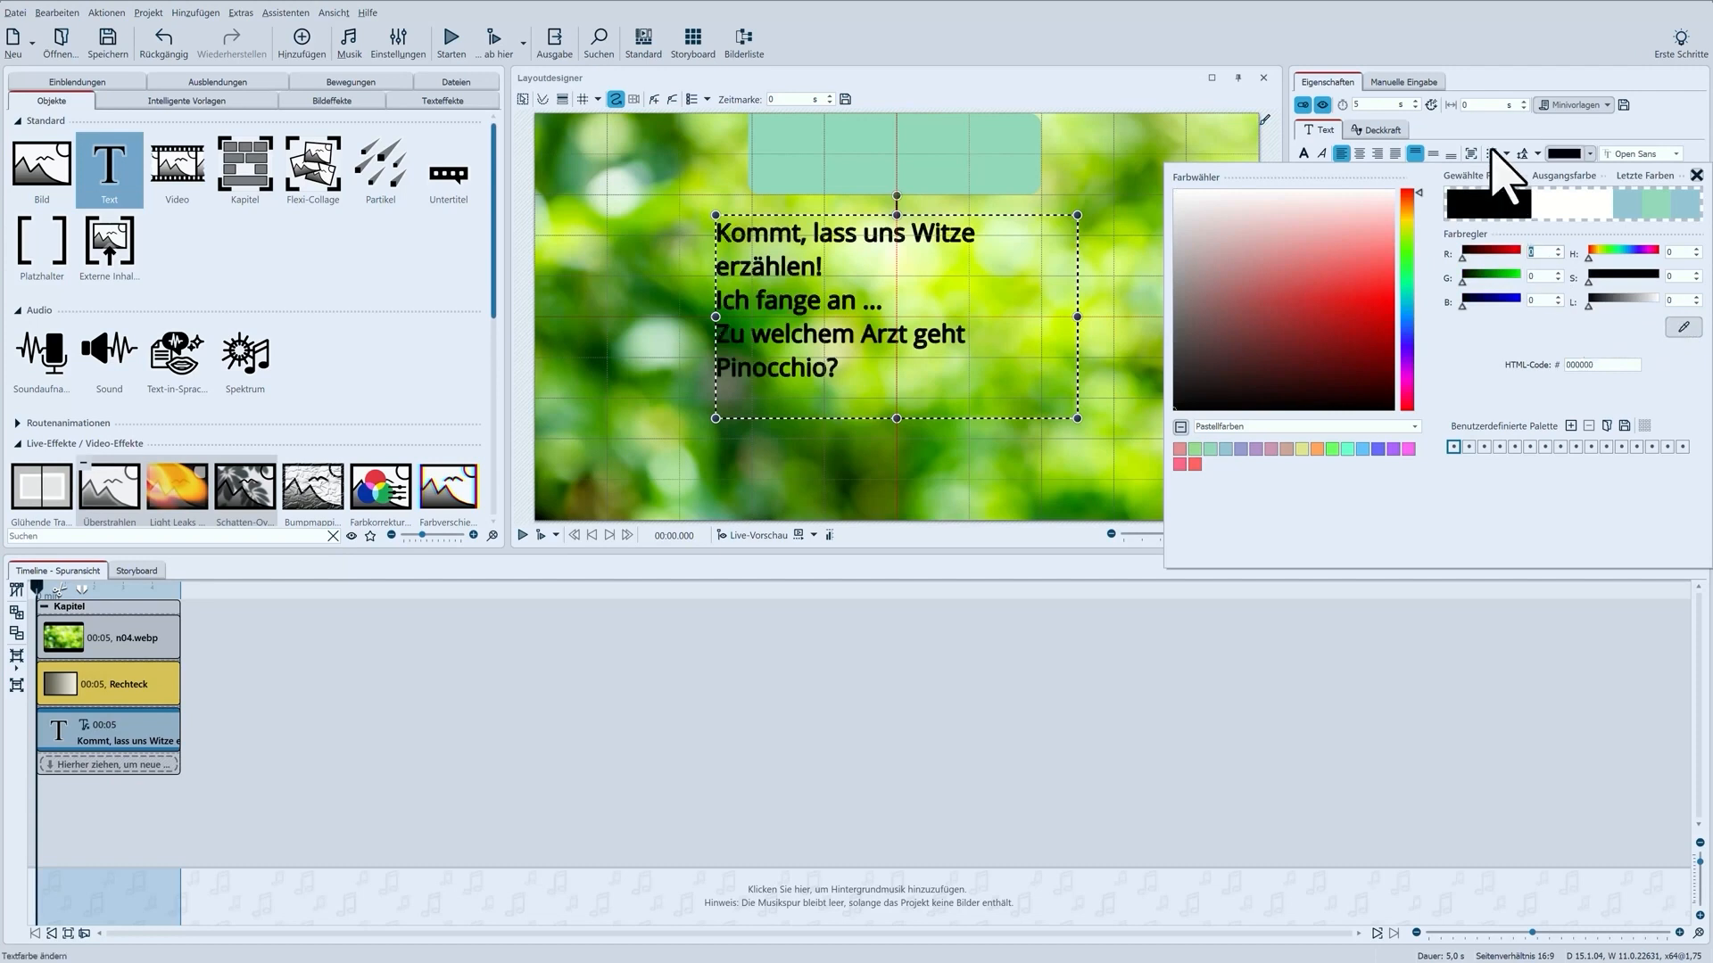
click(1492, 131)
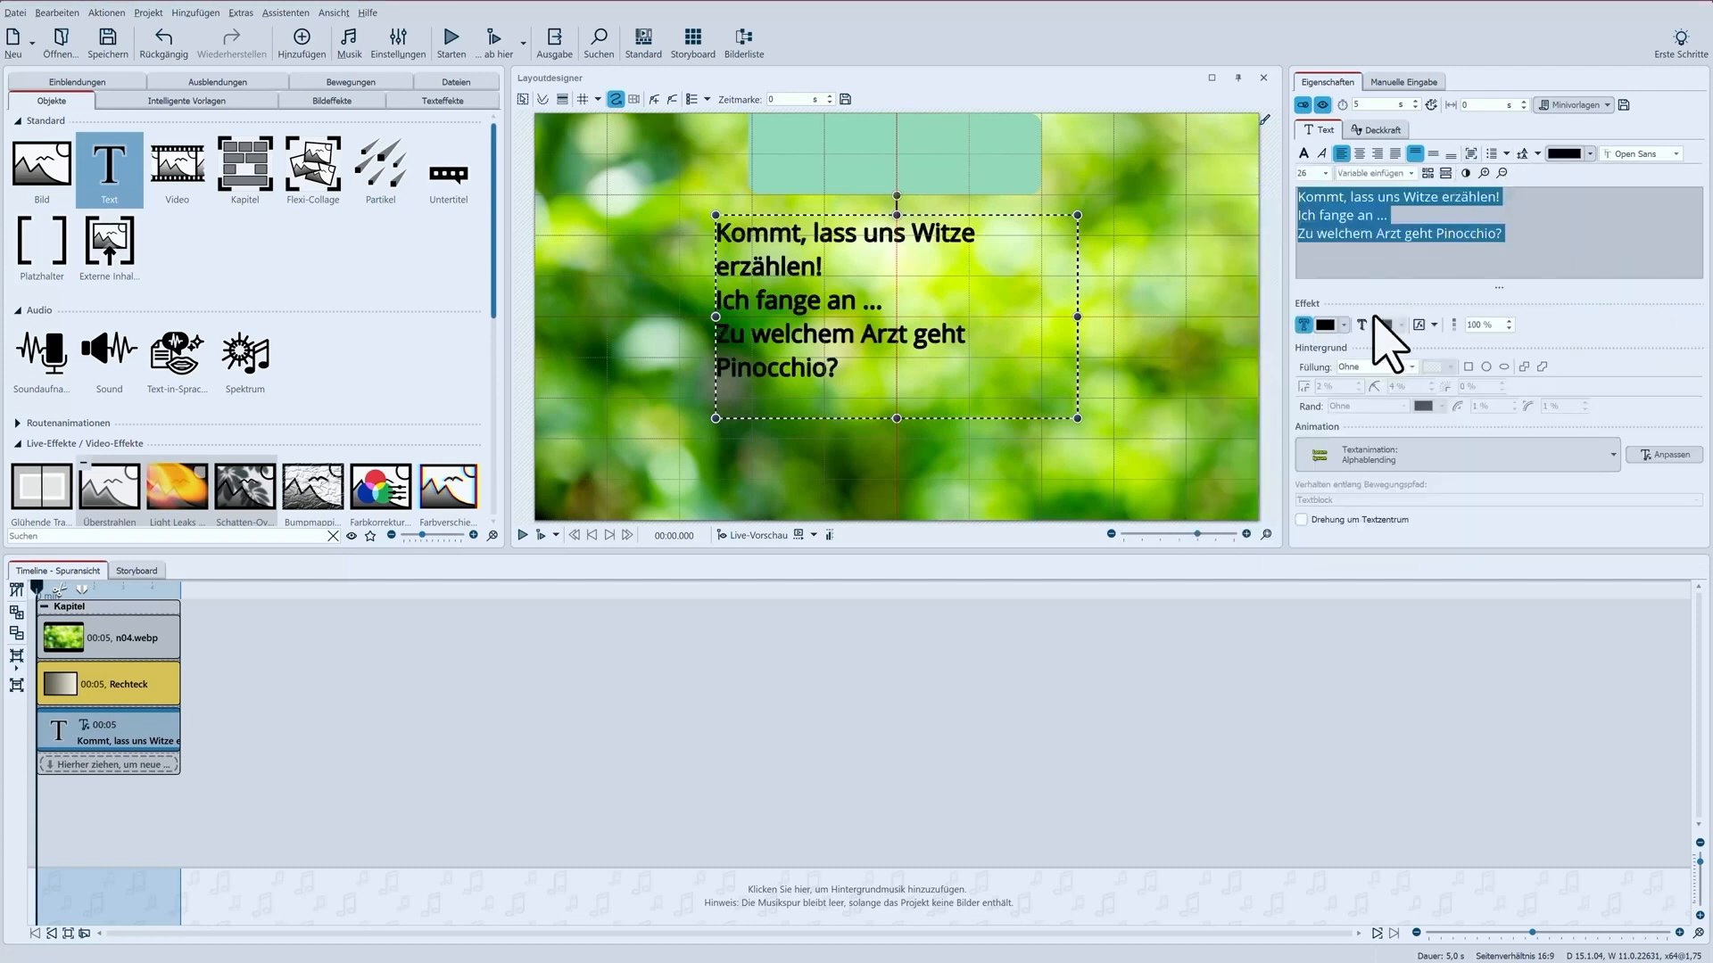
- Turn off the text's outline effect and set its font size to 14
click(1303, 325)
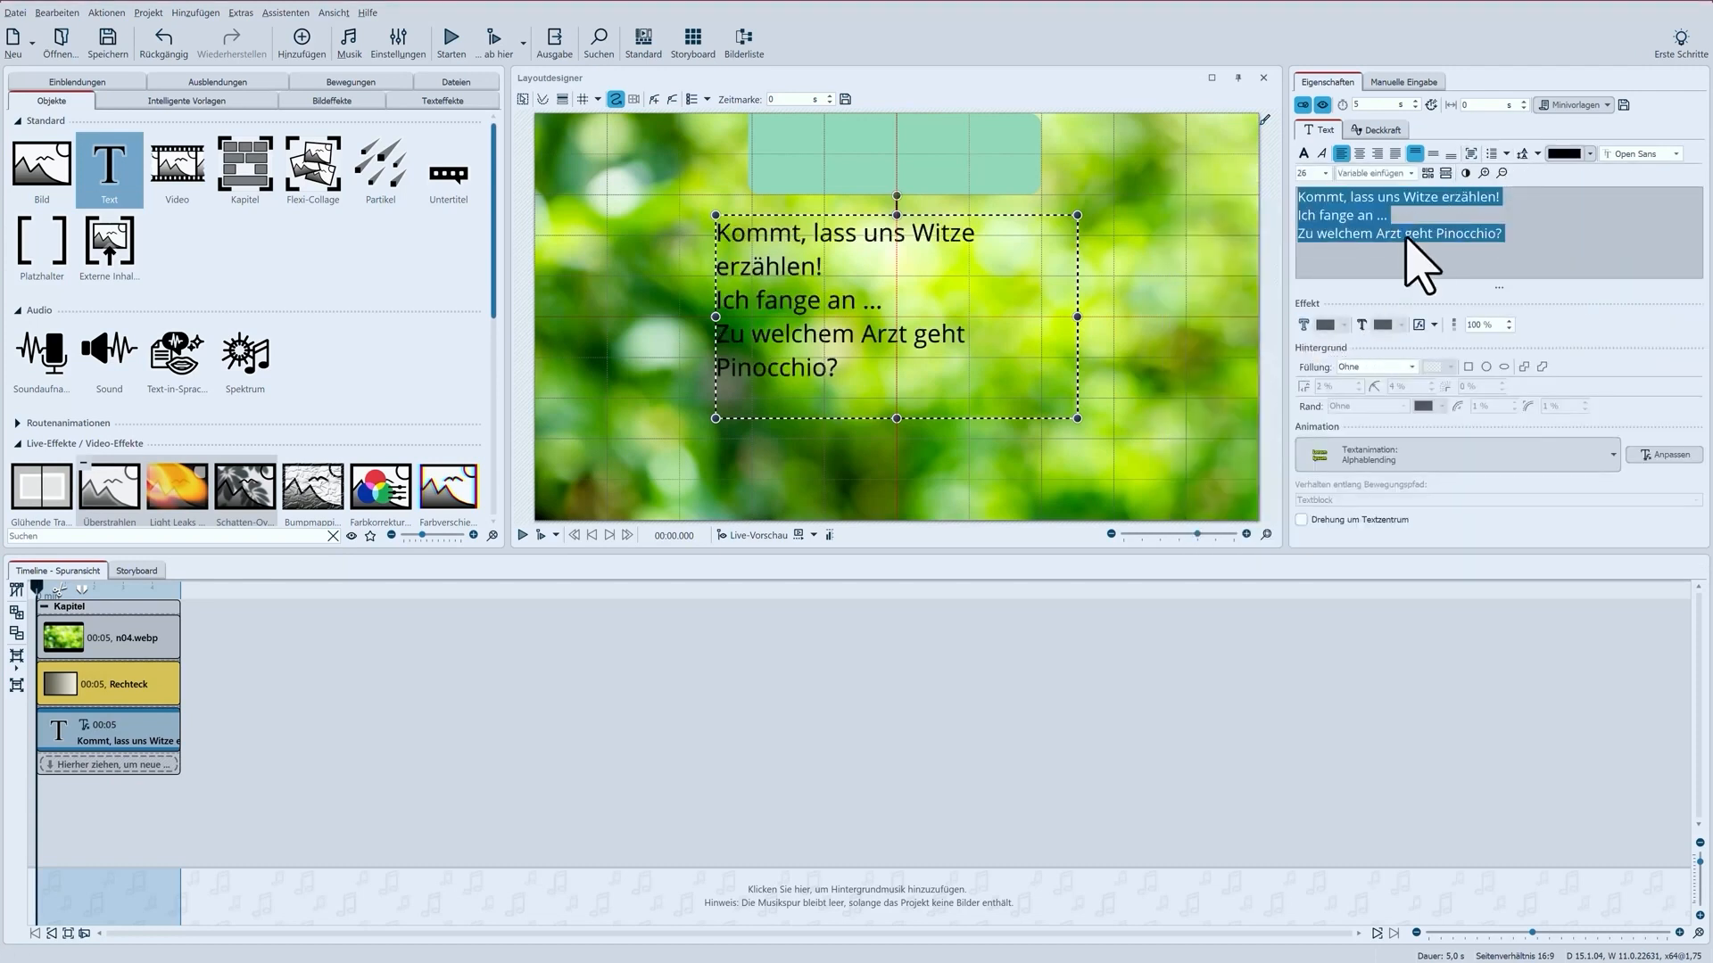
click(1325, 173)
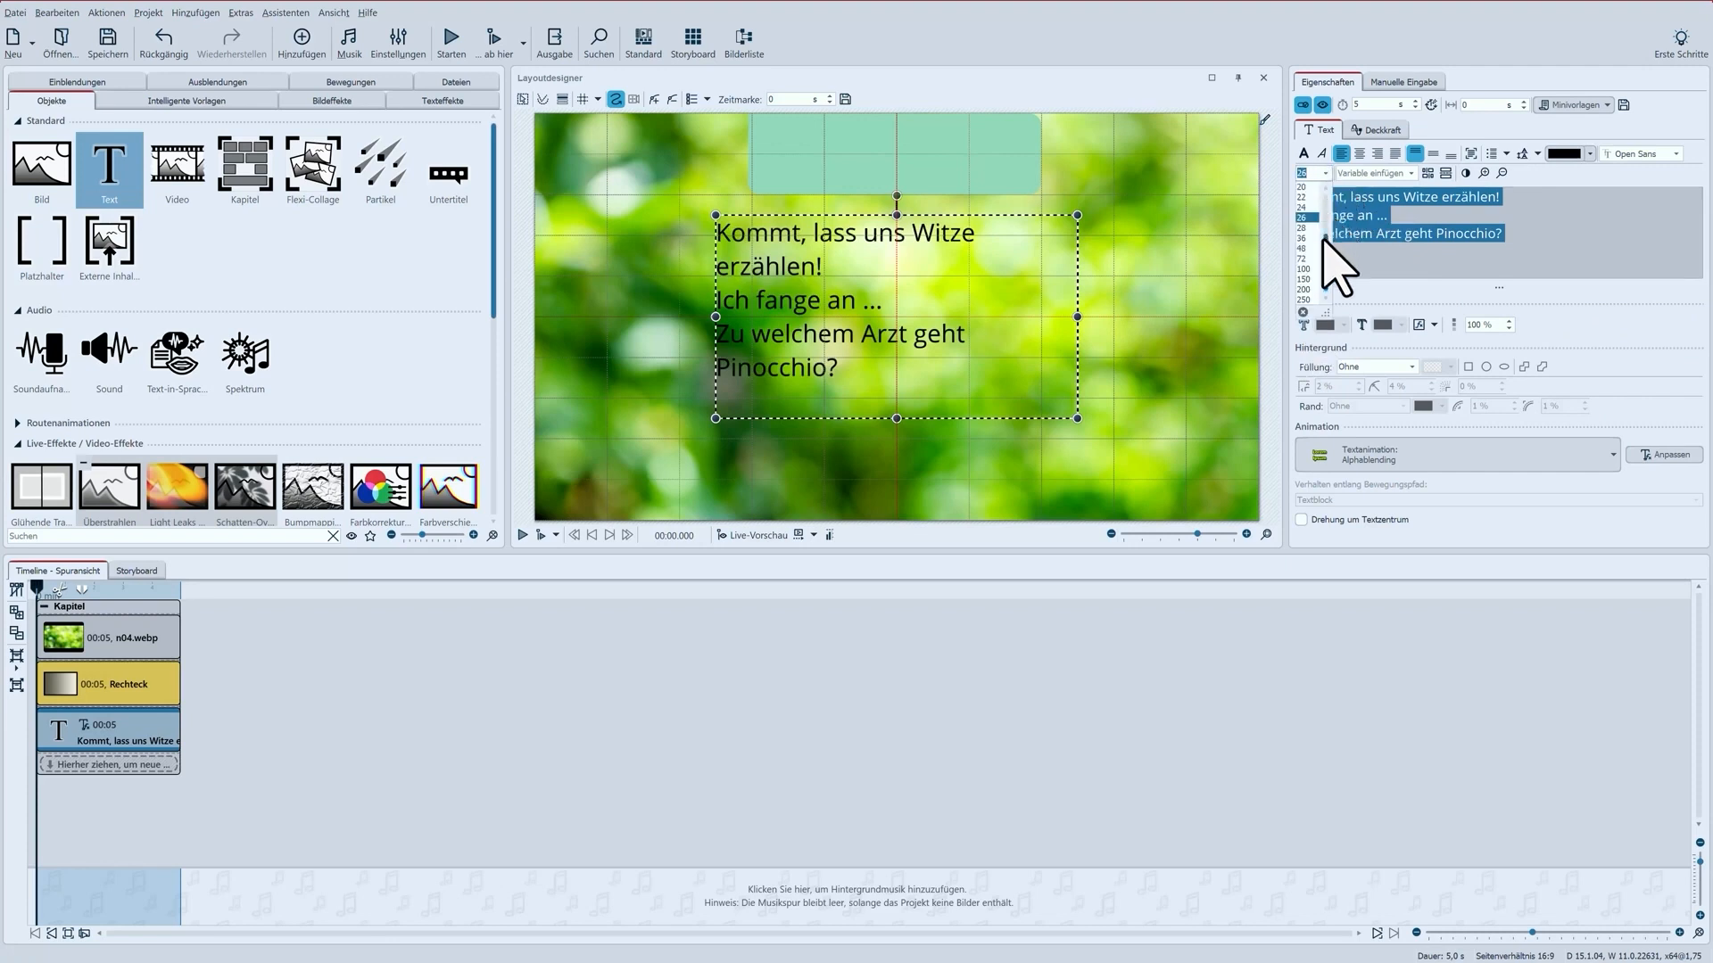
scroll(1329, 250, up, 3)
click(1307, 239)
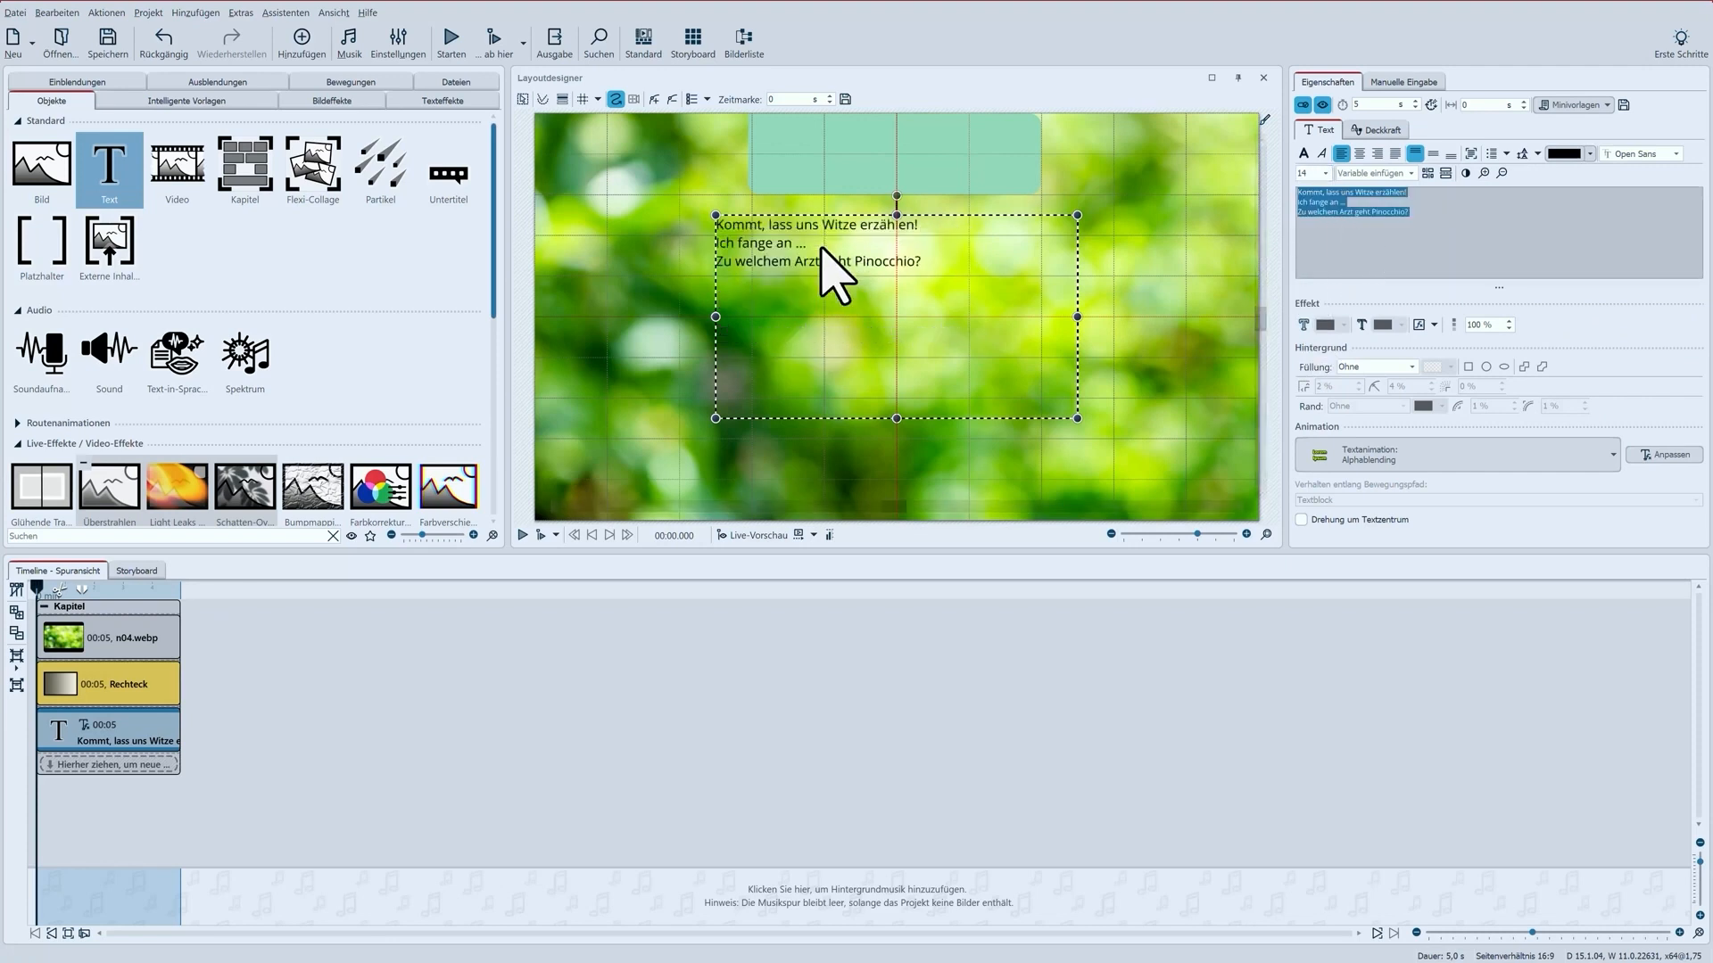
- Fit the text frame closely around its three lines on the green rectangle and centre the text vertically
drag(773, 259, 837, 167)
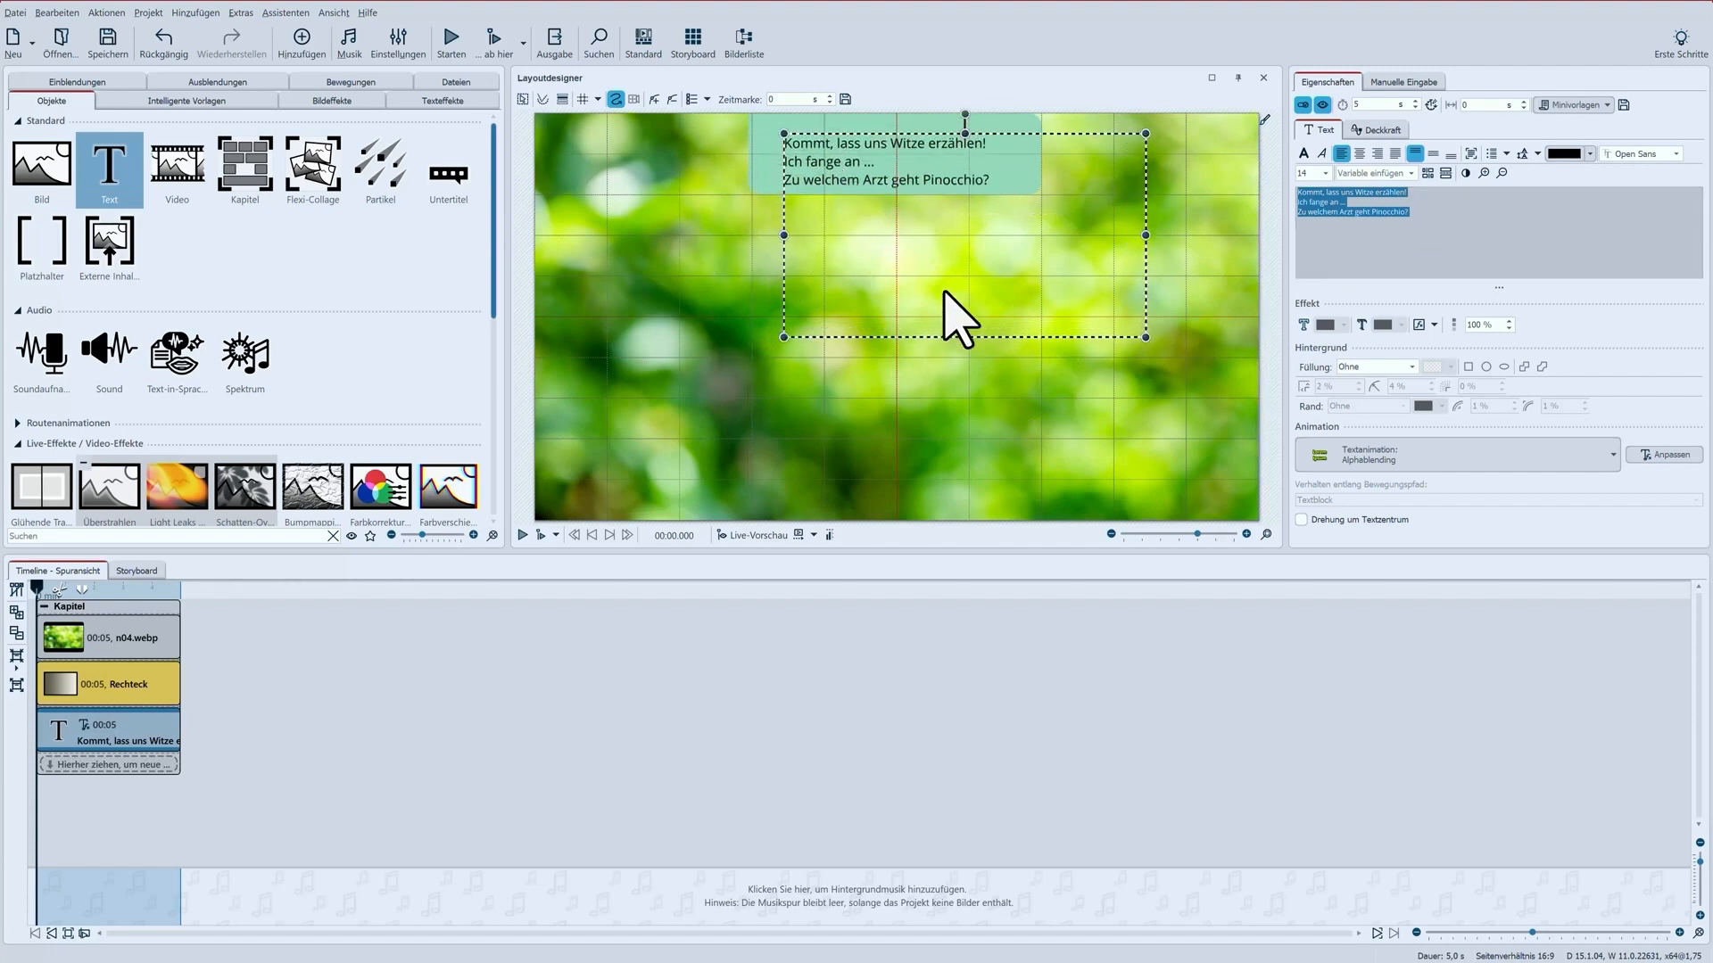
drag(965, 337, 971, 196)
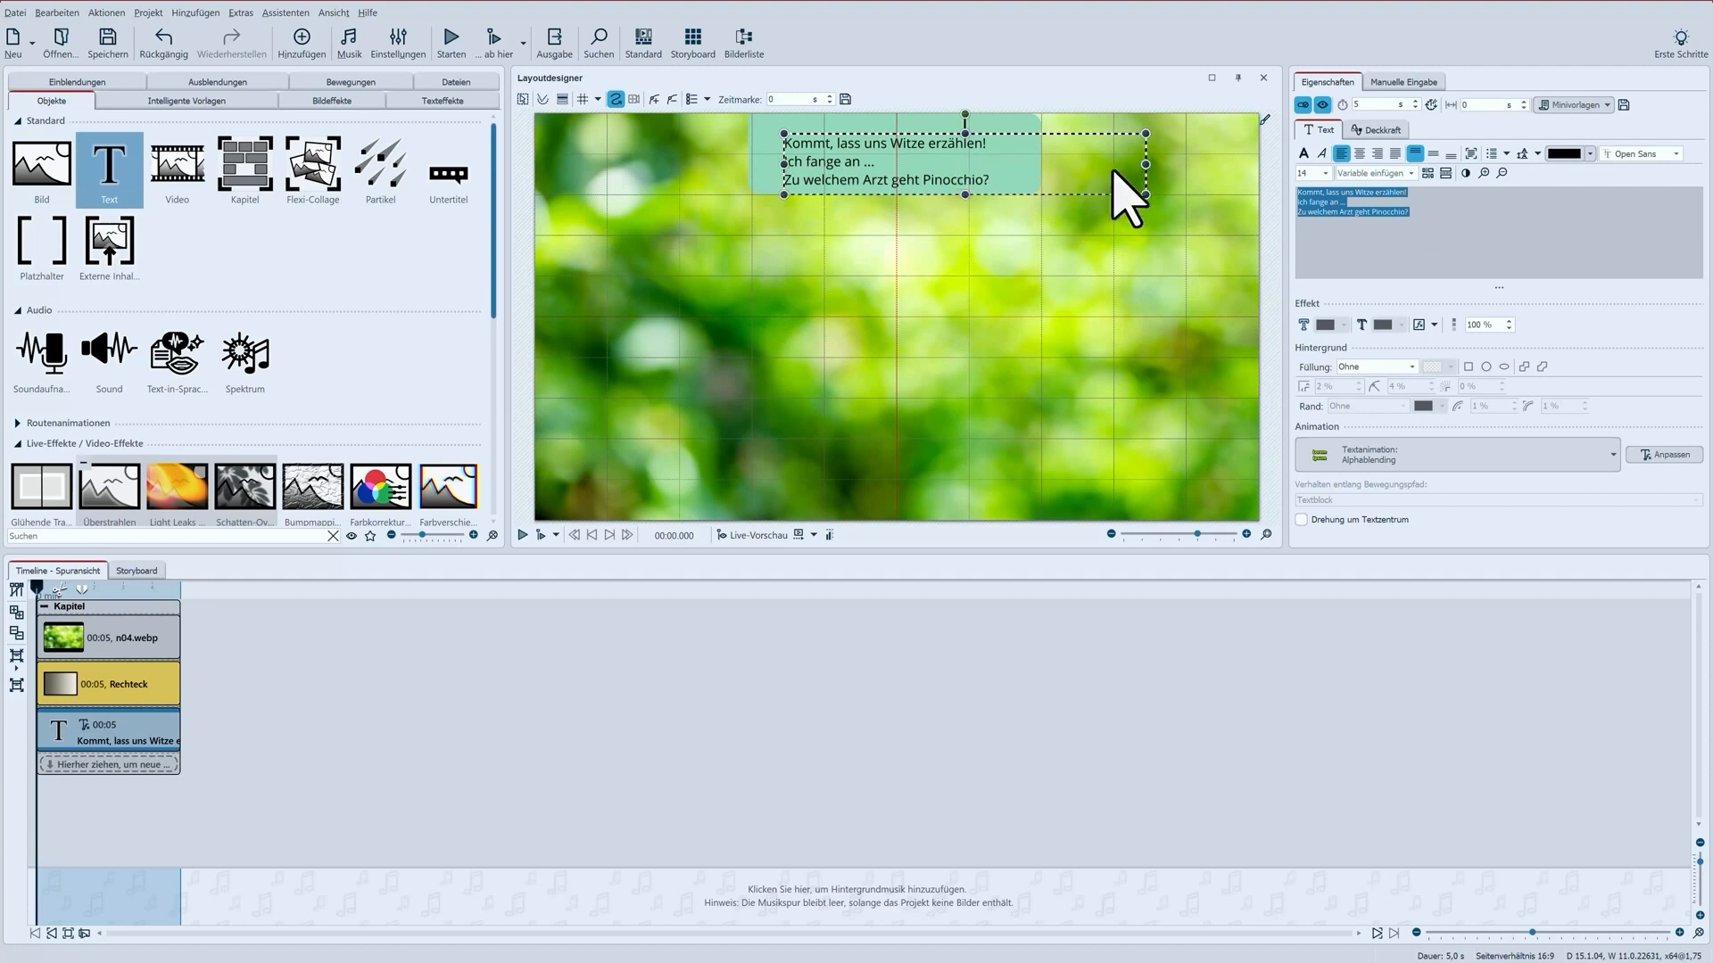
drag(1145, 164, 996, 165)
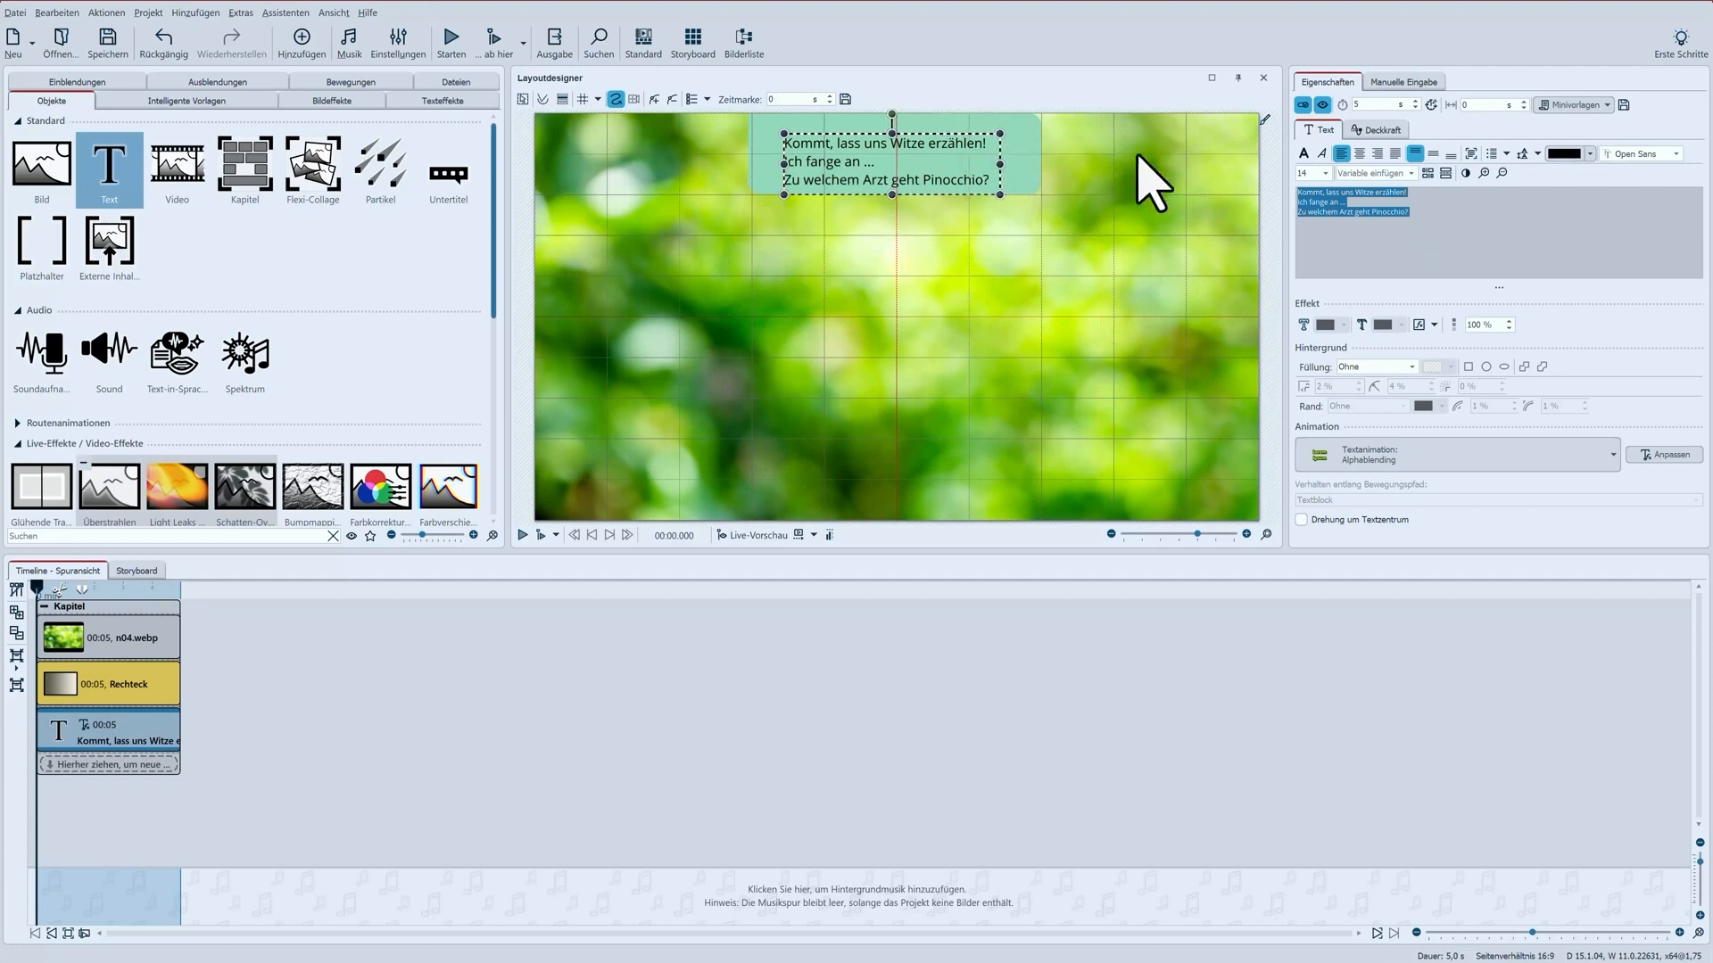
click(1433, 155)
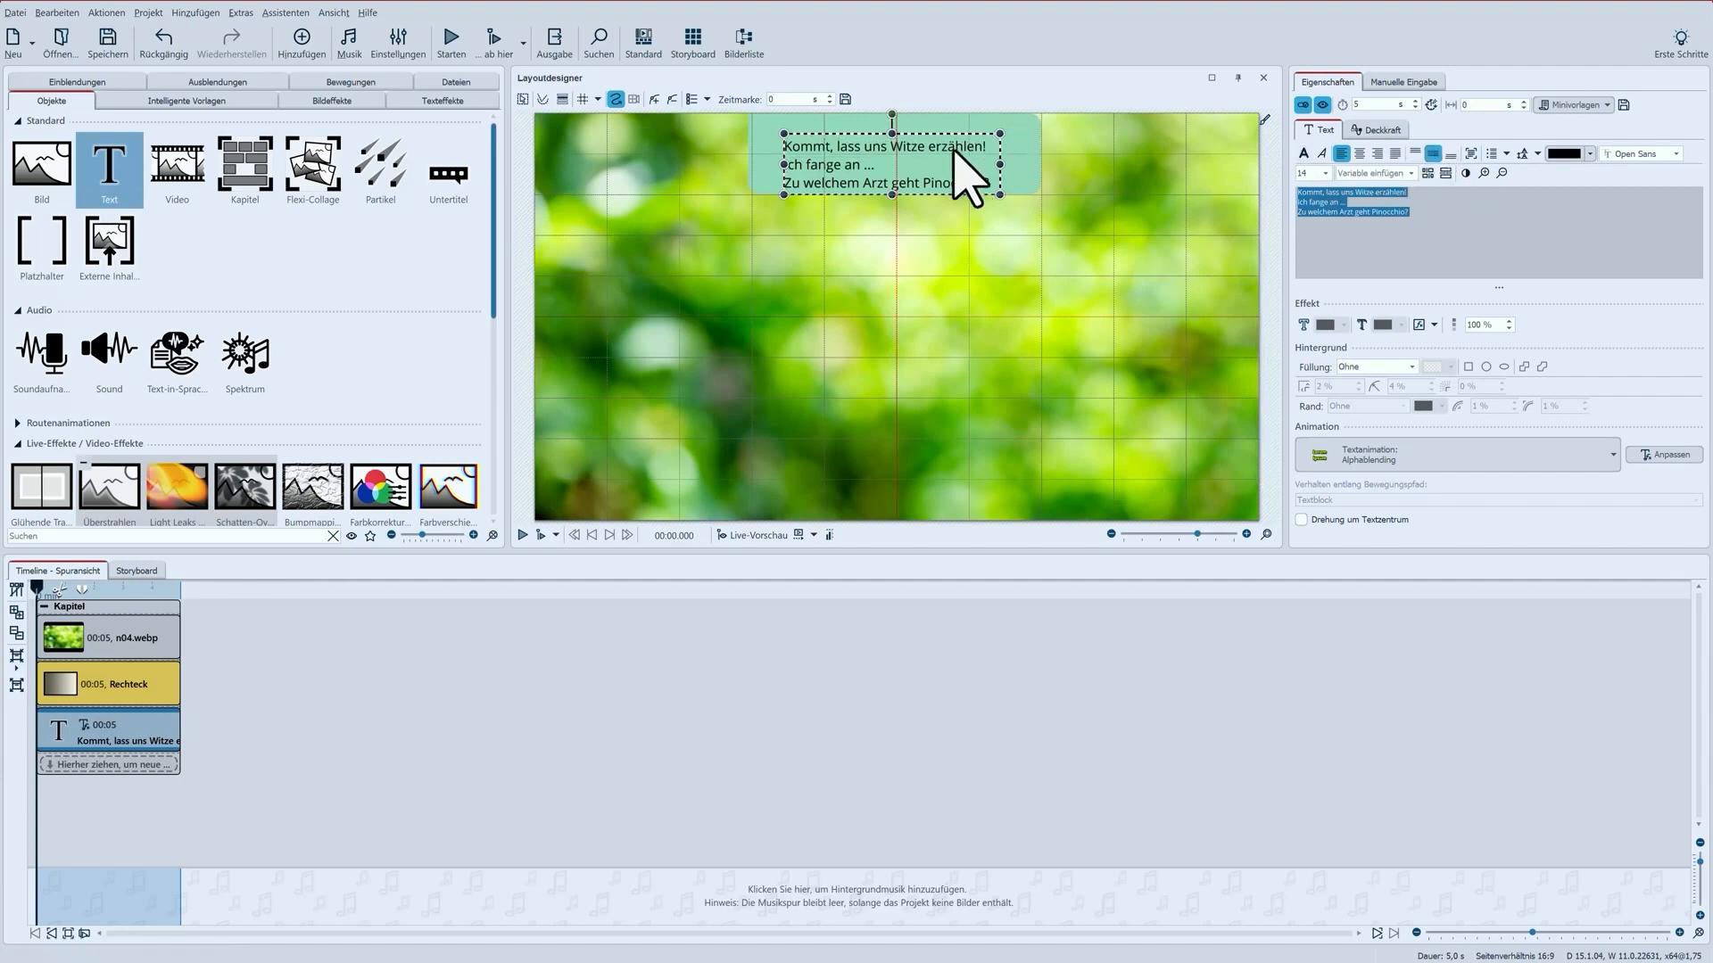
drag(901, 163, 912, 161)
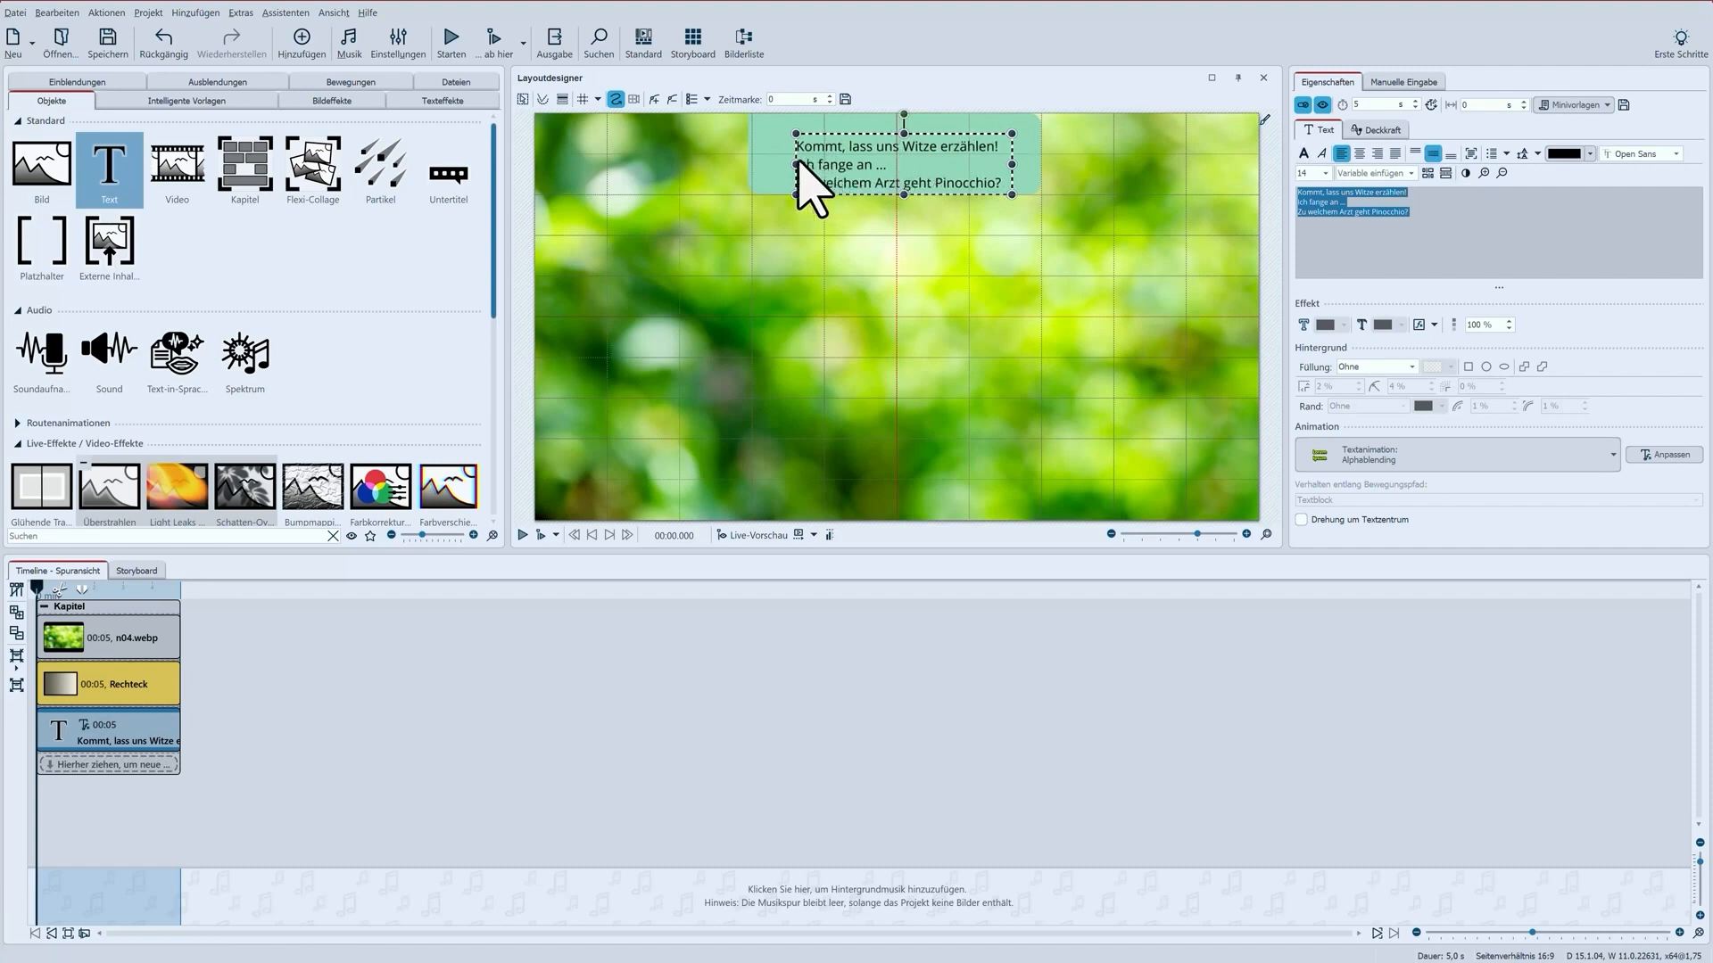
- Shrink the green rectangle's sides and upper edge to fit closely around the joke text
click(783, 182)
drag(758, 154, 786, 158)
drag(1041, 154, 1005, 153)
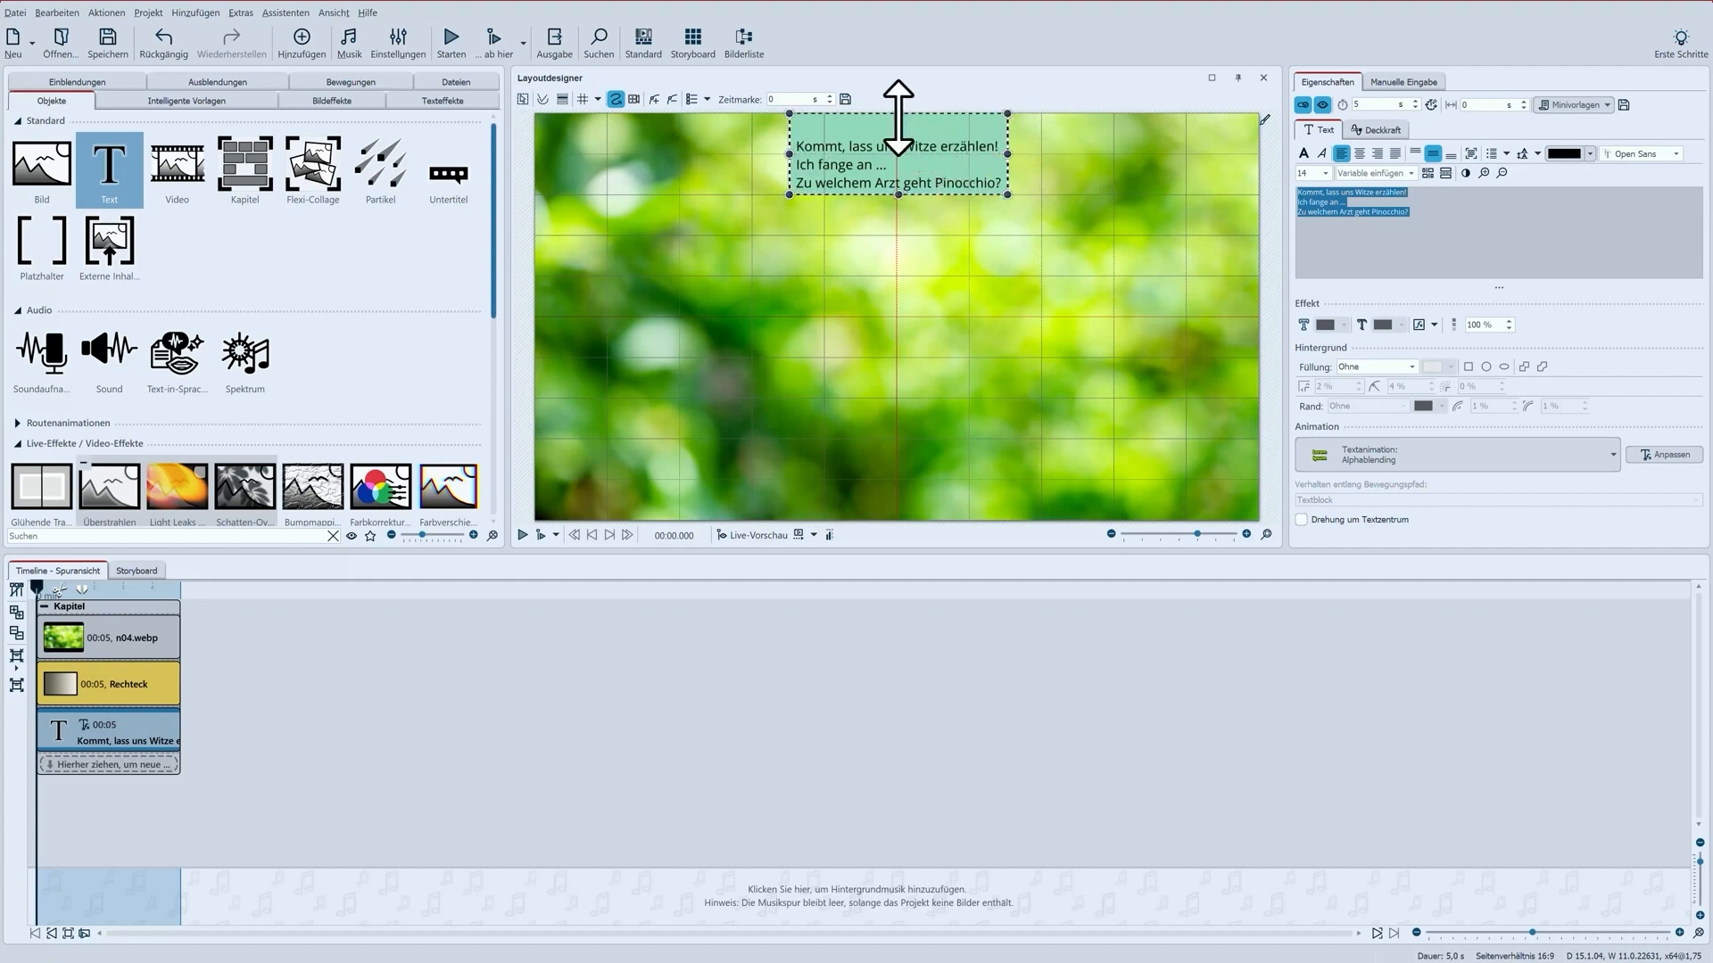
drag(896, 113, 1004, 164)
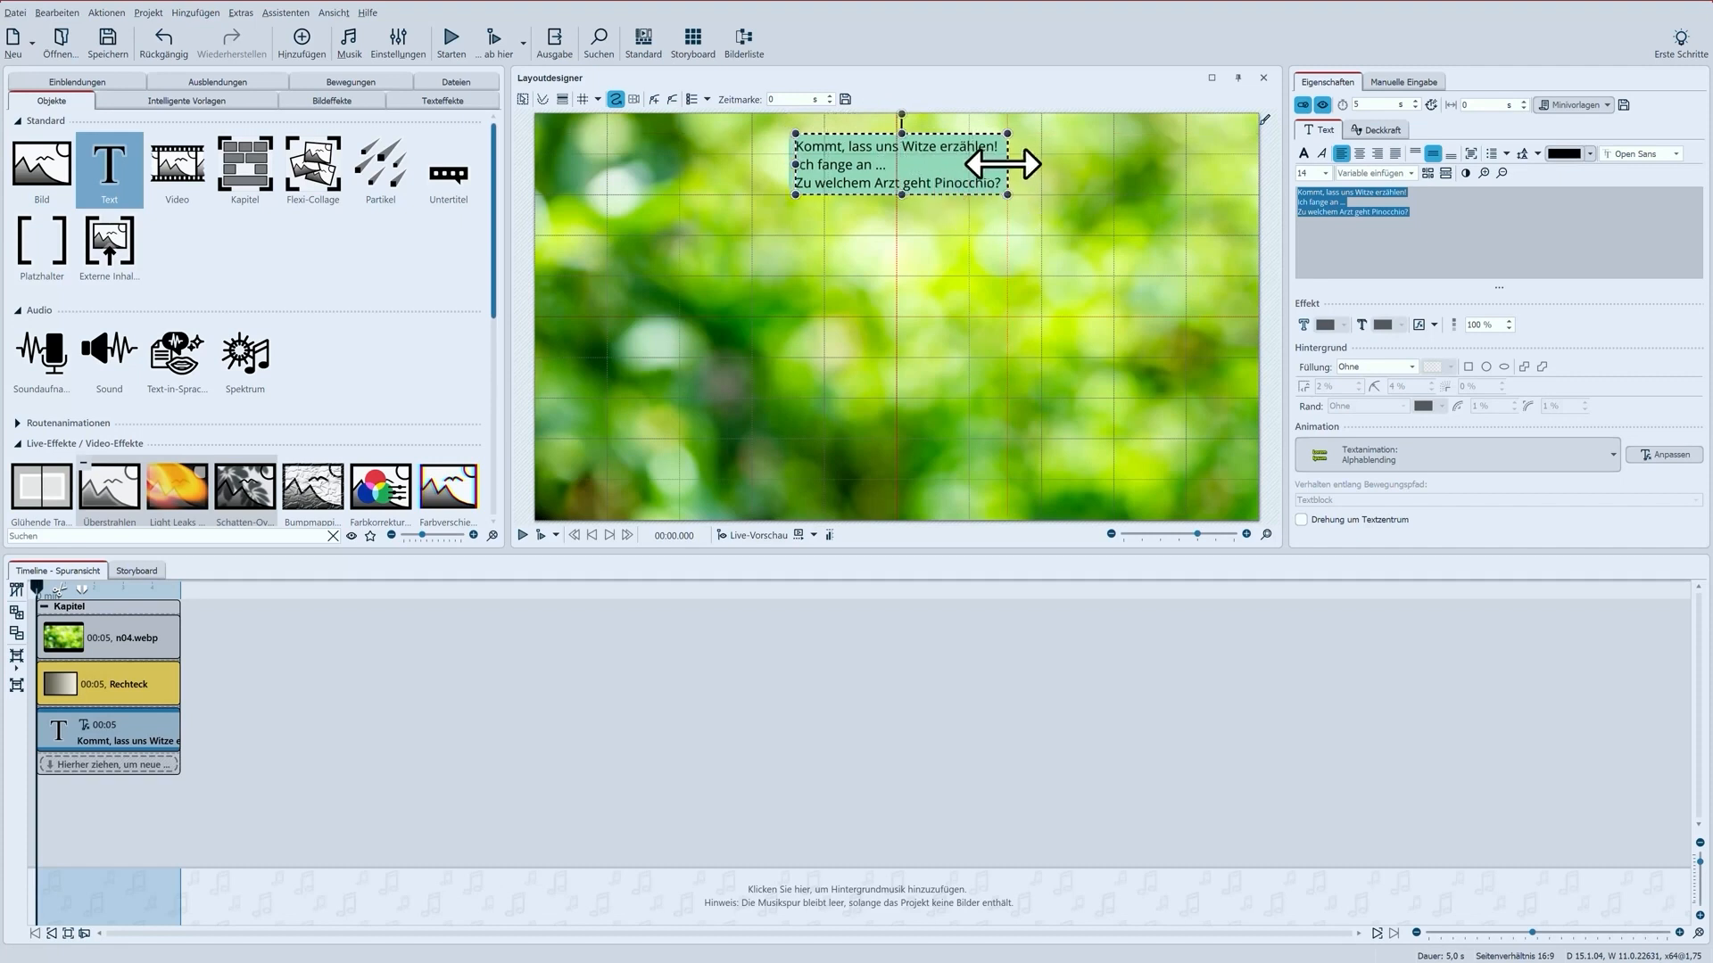
click(876, 214)
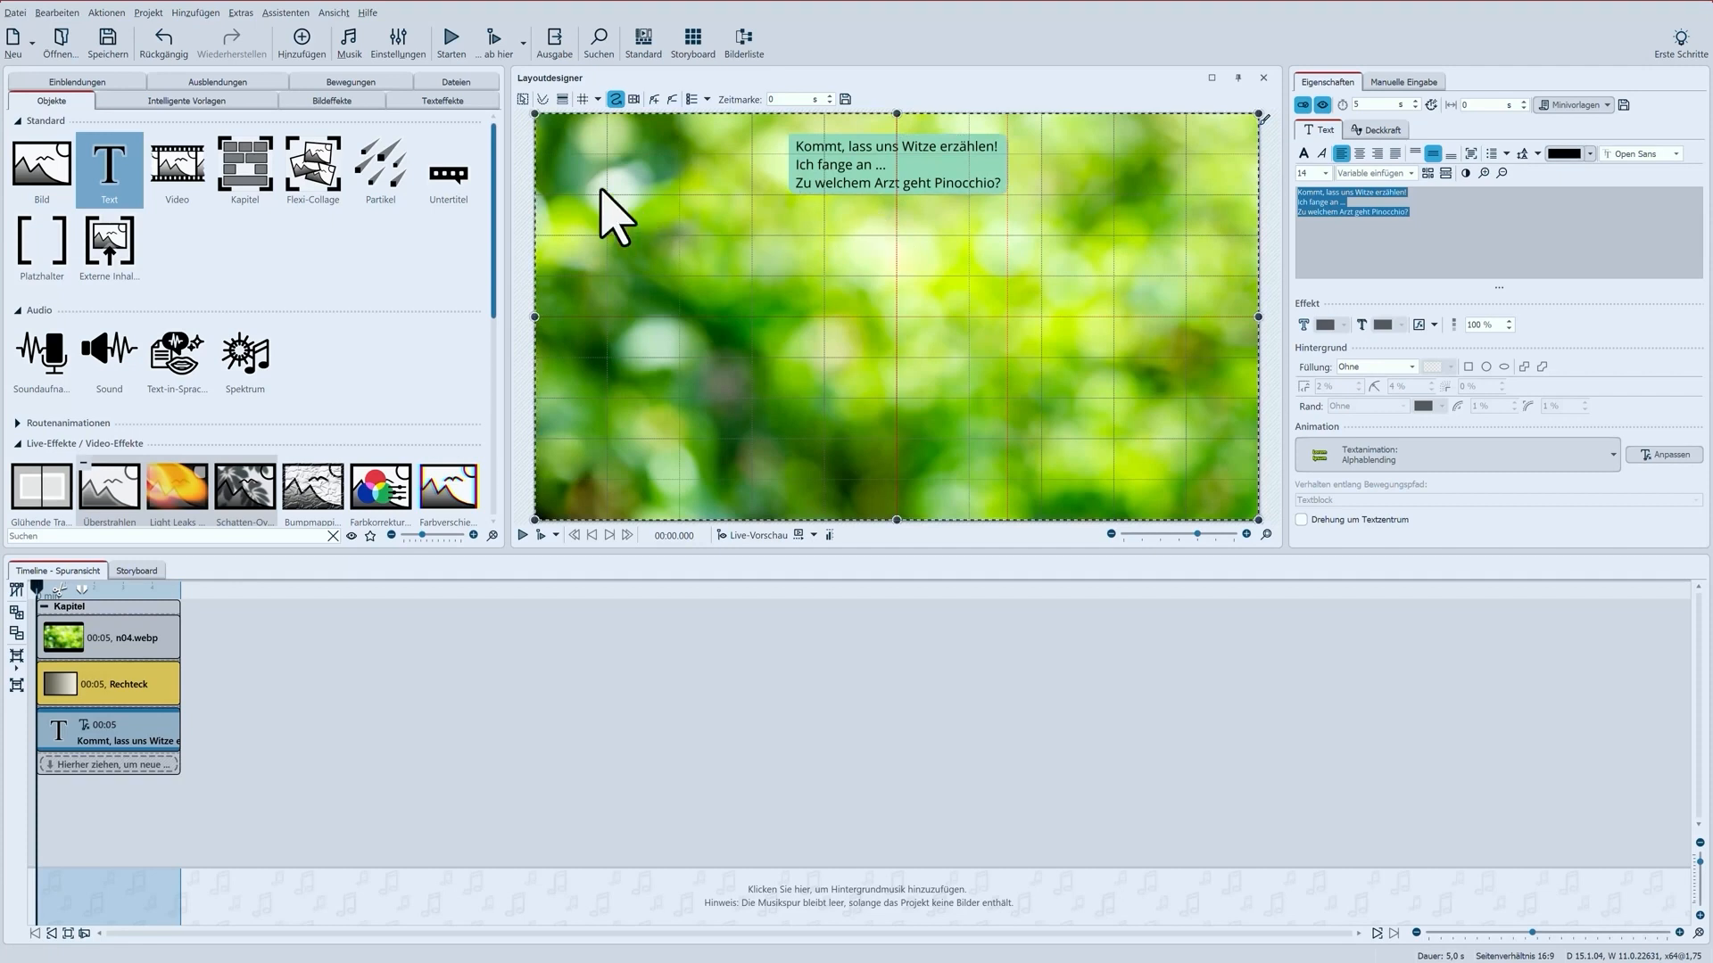
- Add the seated woman's photo on a new track beneath the text and apply a Statische Maske effect to it
click(458, 82)
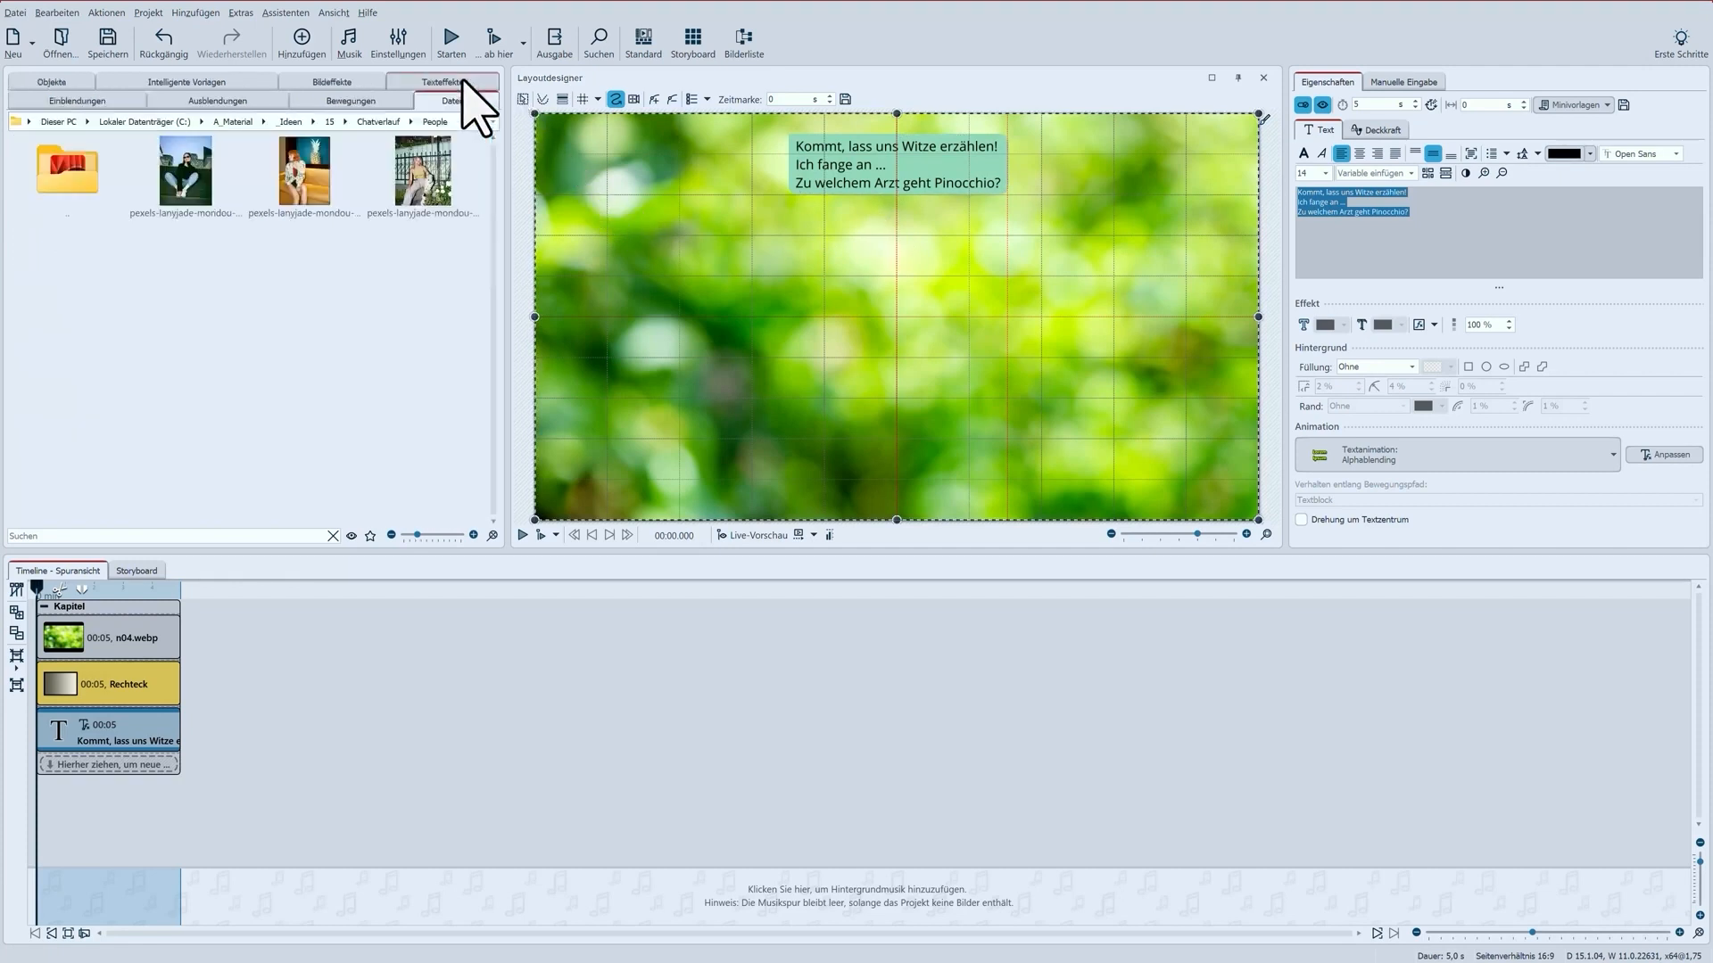
drag(192, 183, 94, 807)
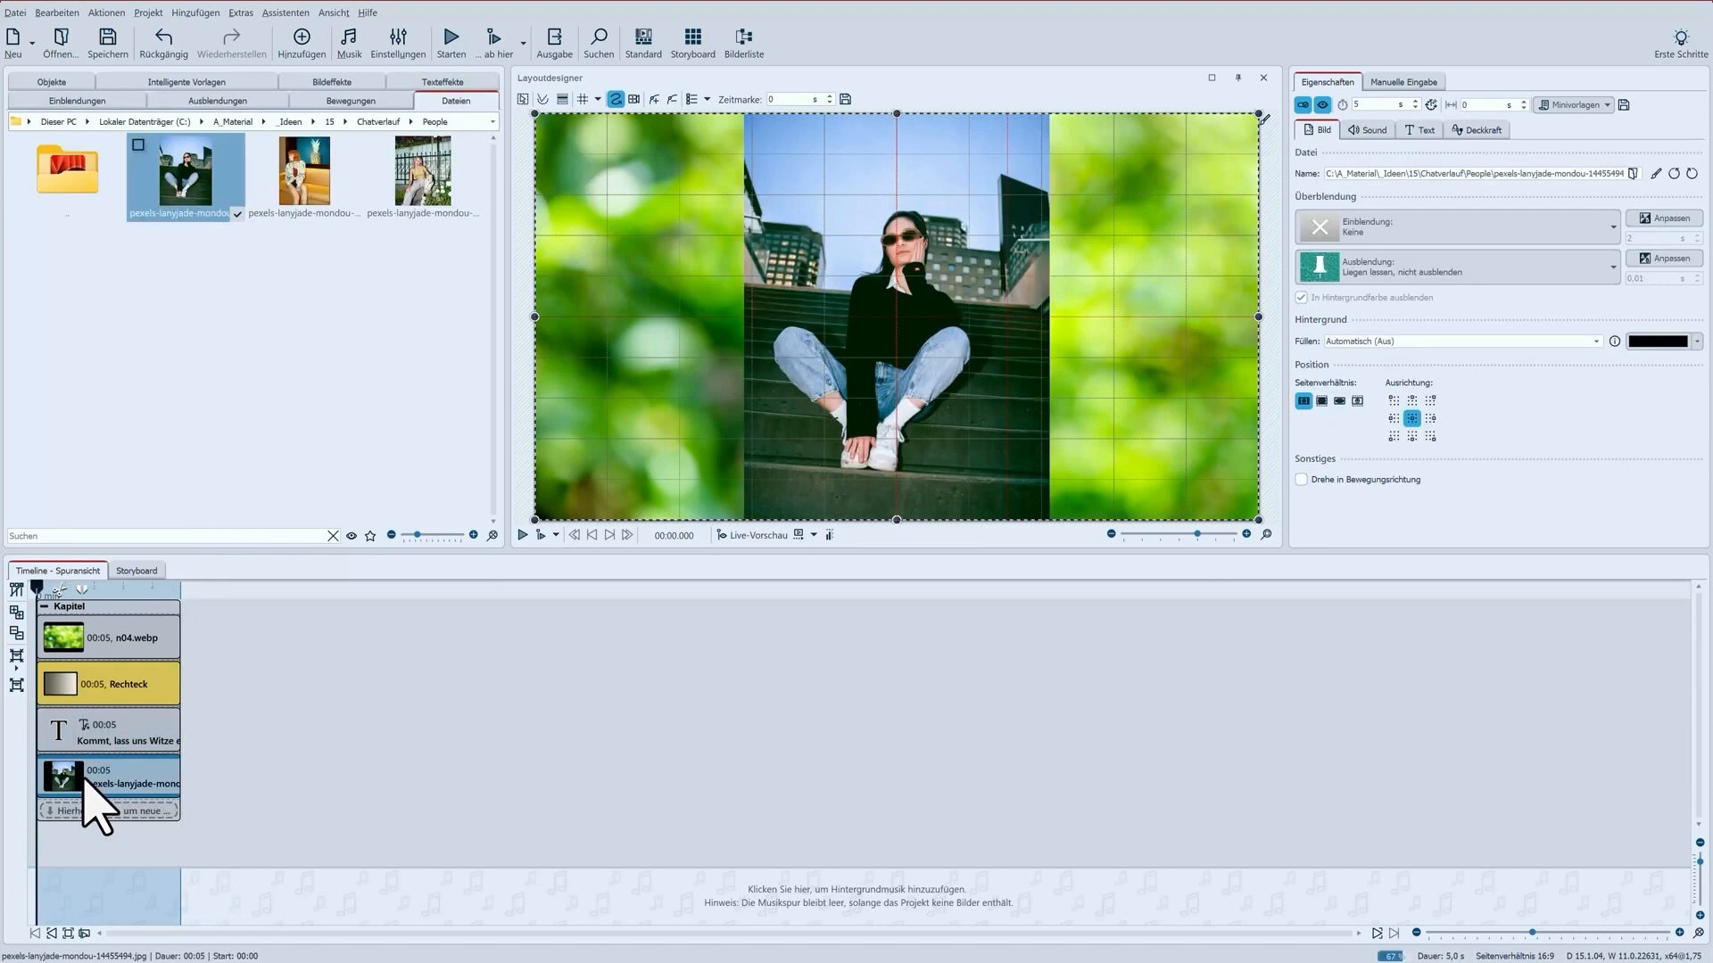
click(56, 83)
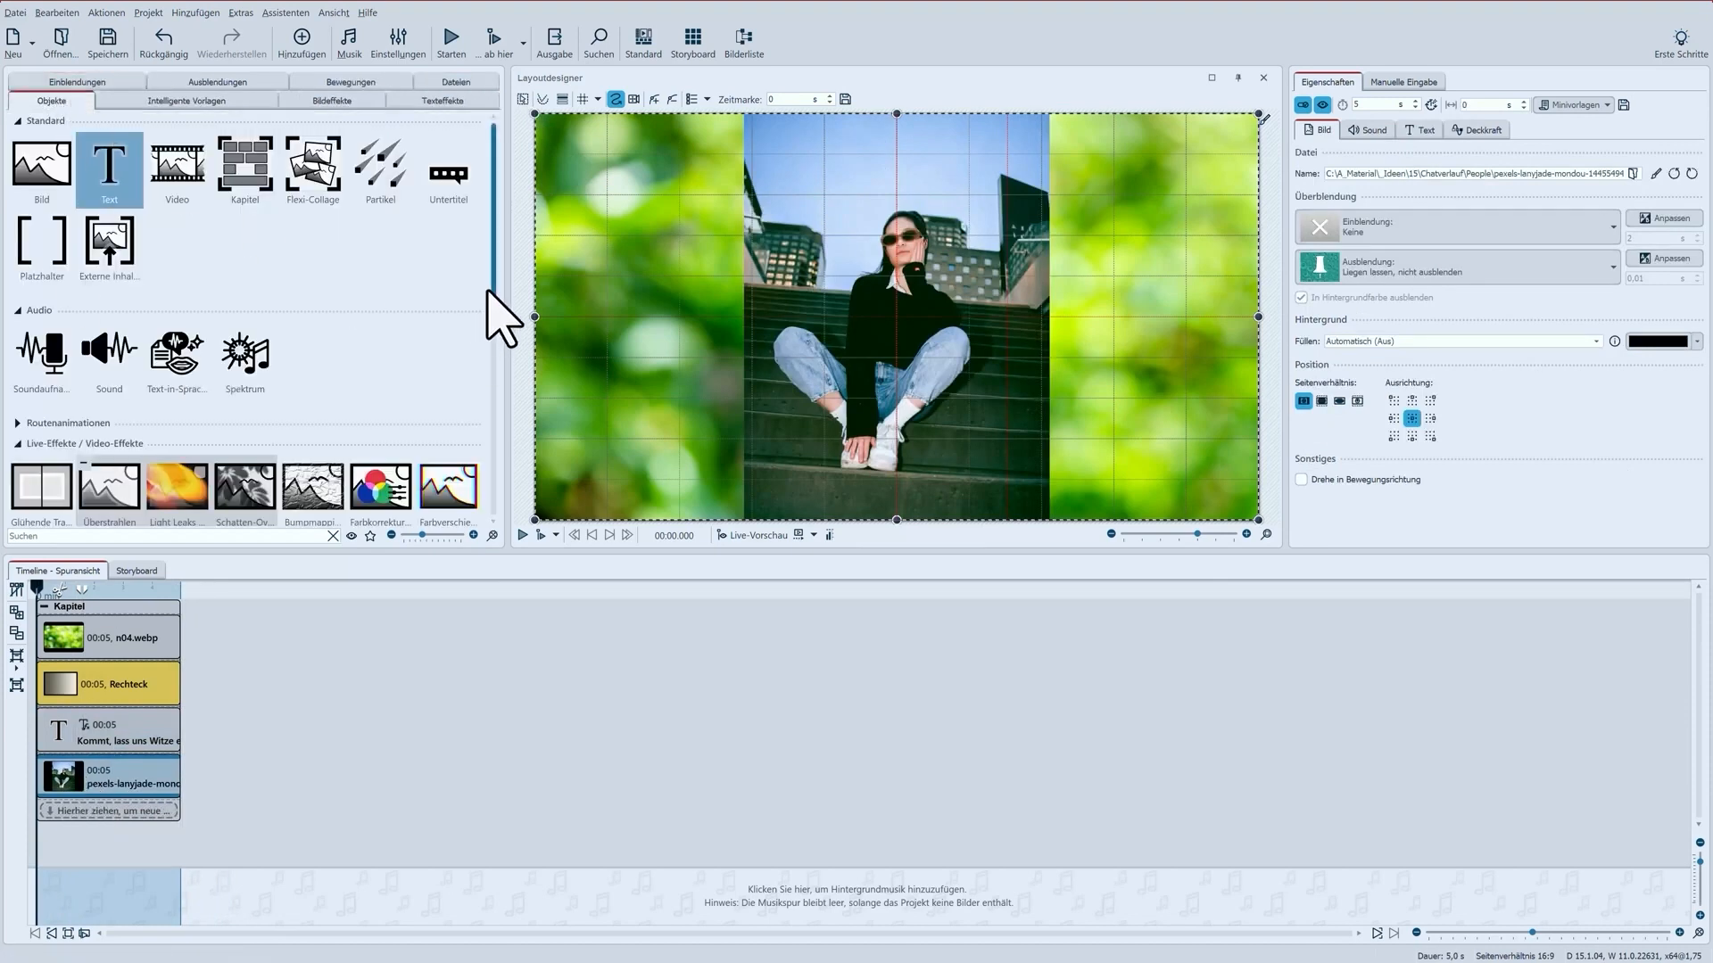
drag(493, 289, 114, 785)
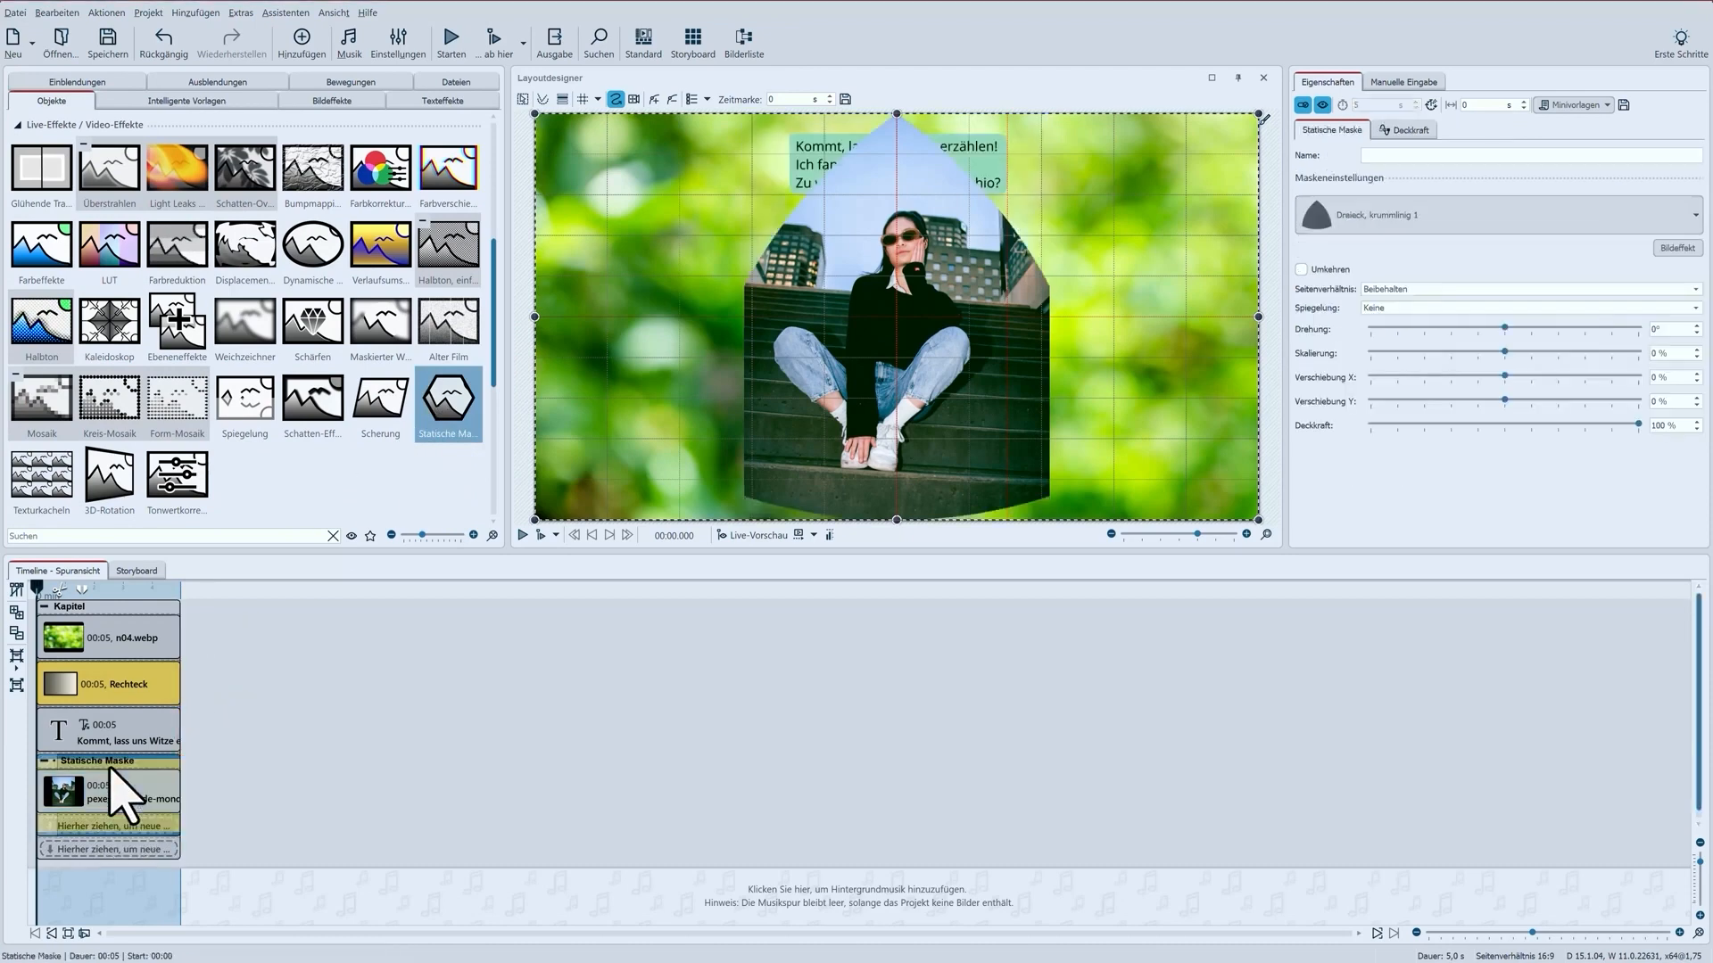
- Set the photo's static mask shape to Kreis 1
click(1462, 219)
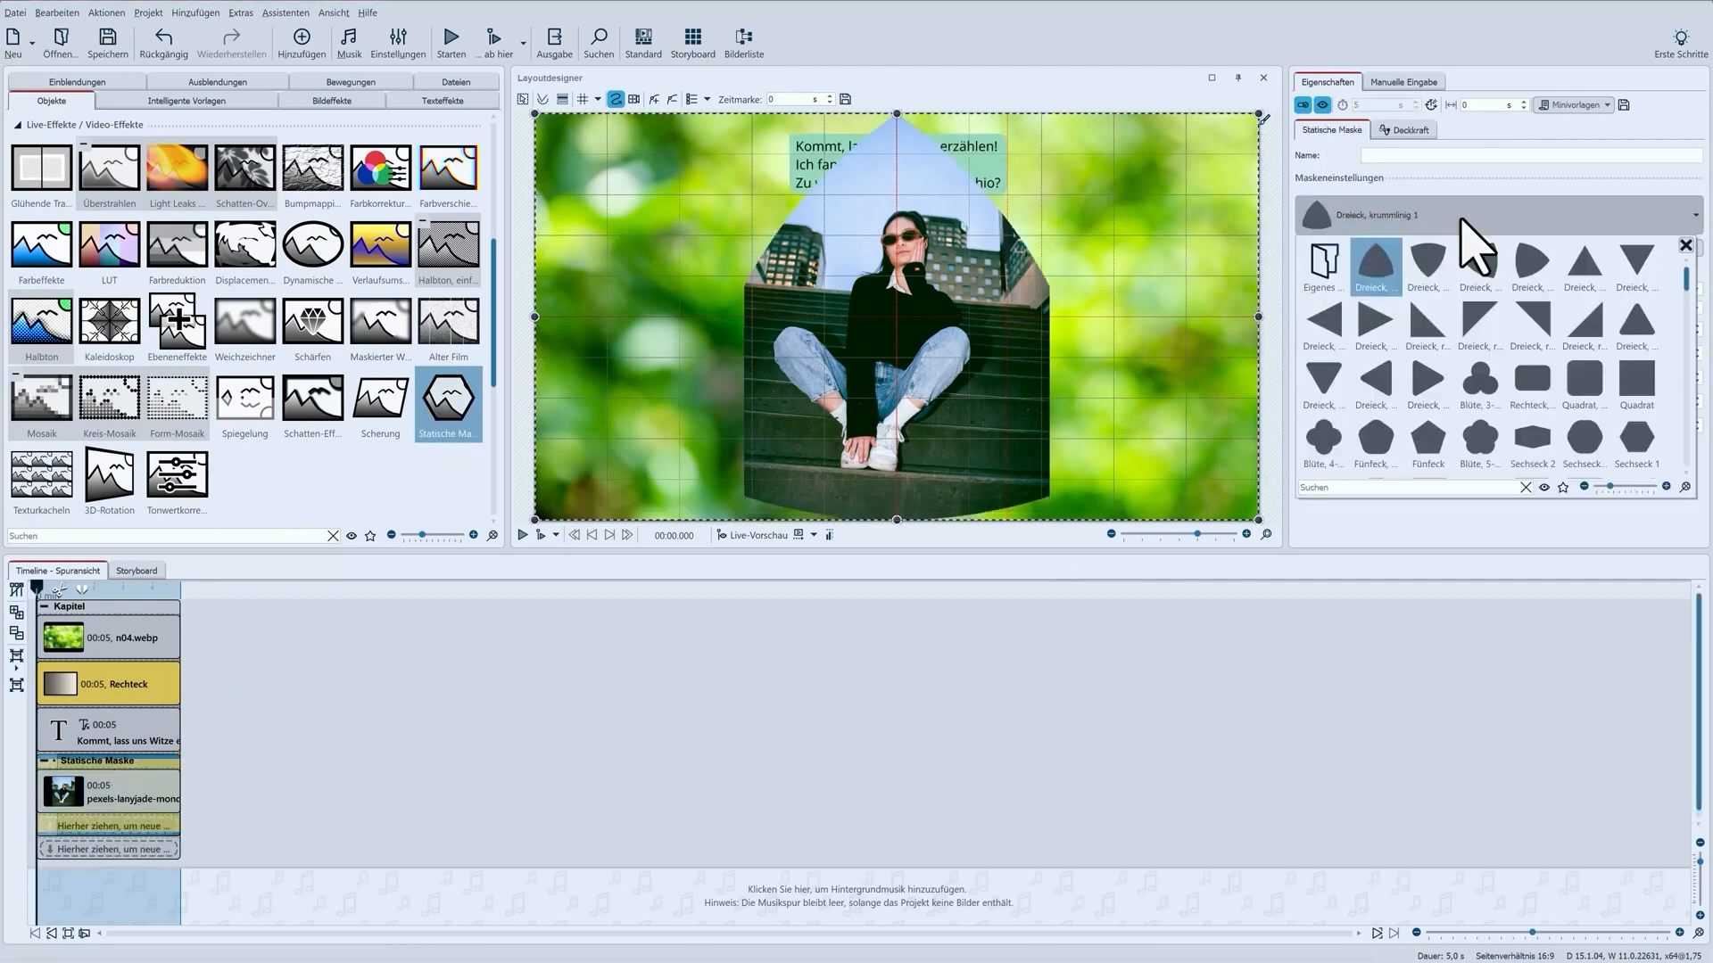
click(1334, 490)
text(krei)
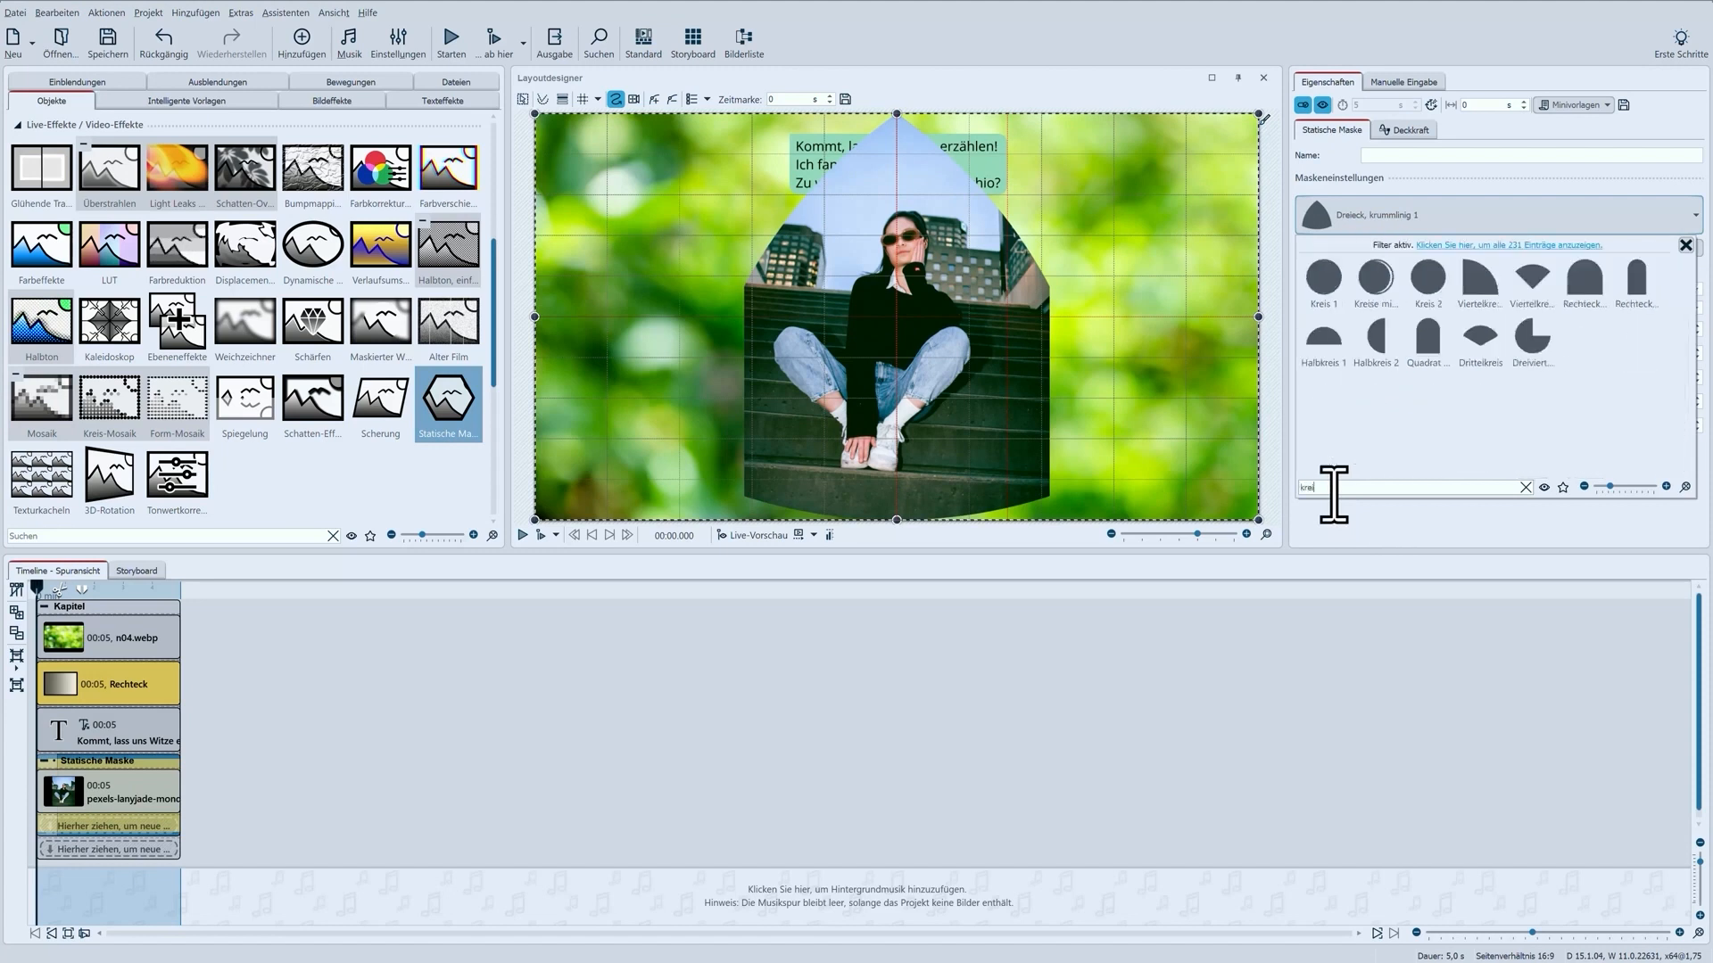
click(1325, 280)
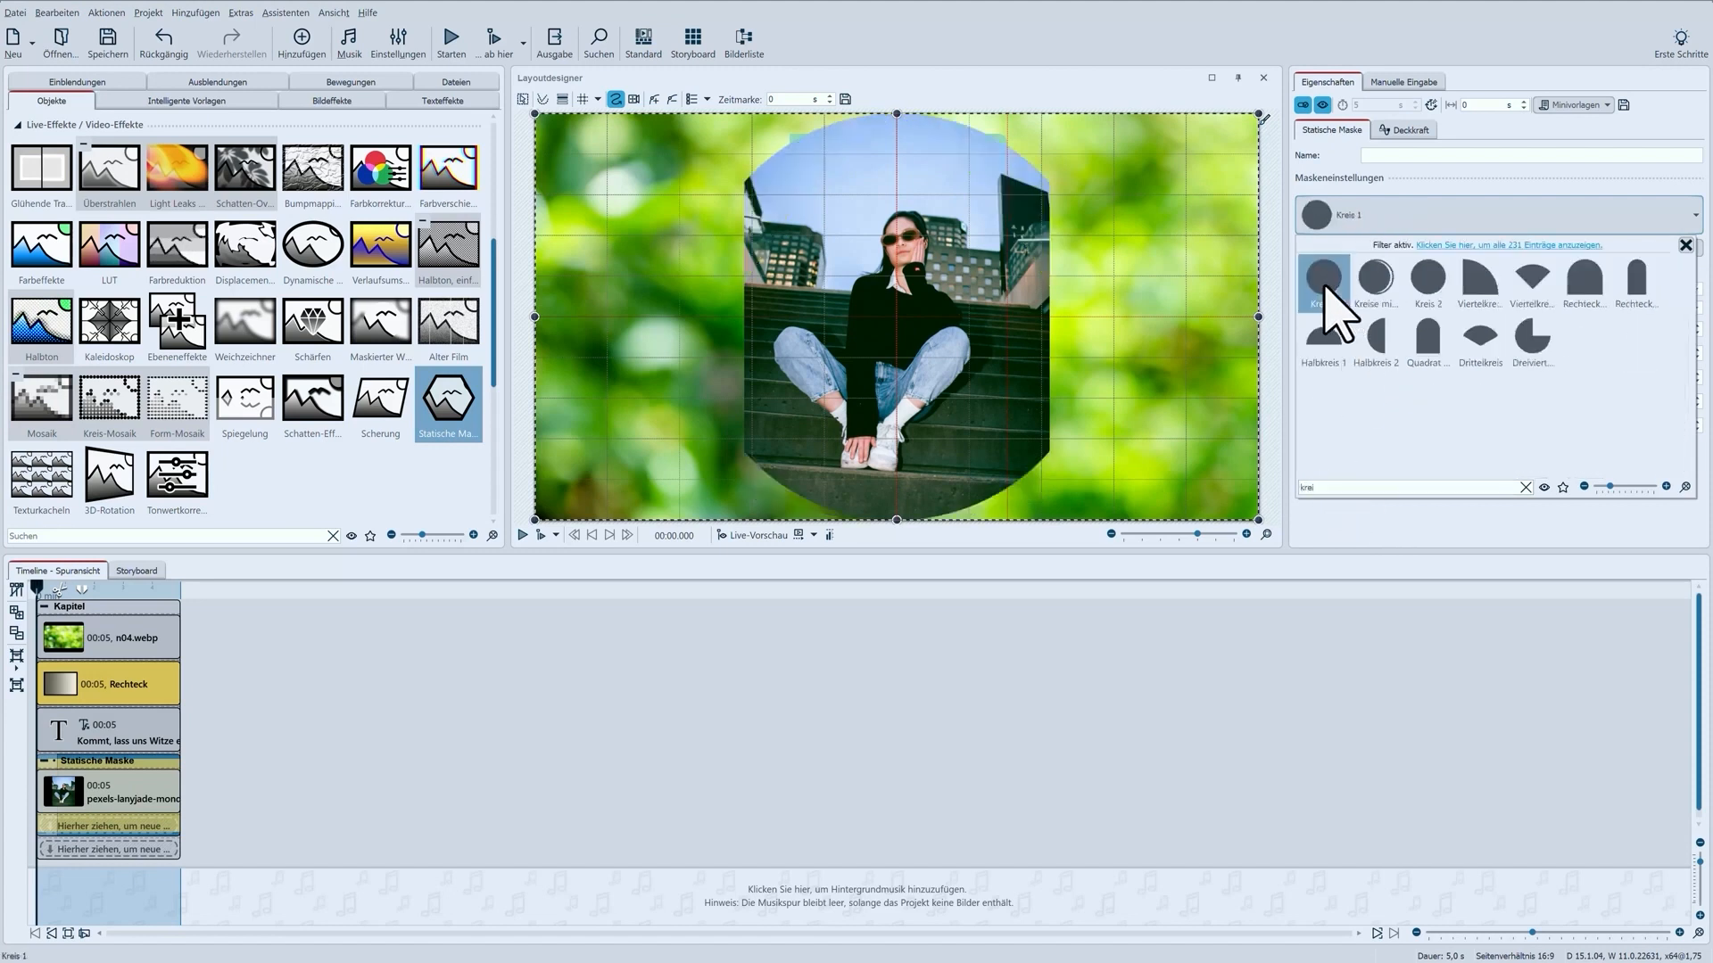
click(1402, 198)
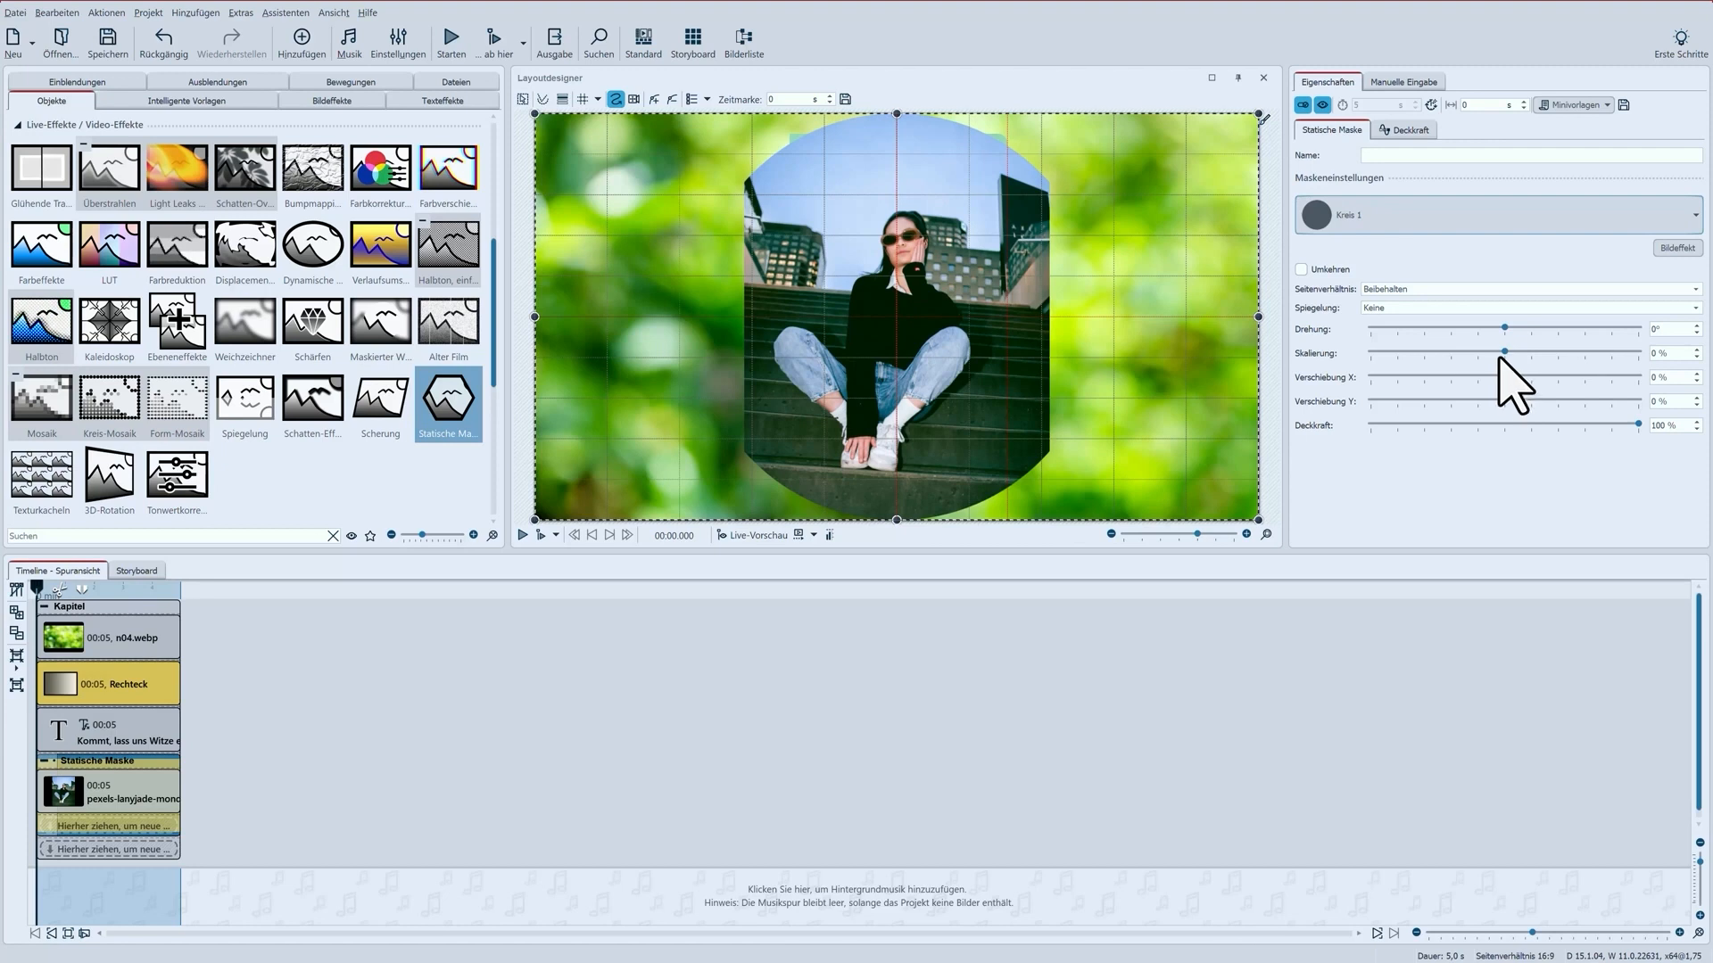
- Set the mask's scaling to -85.6 %, X offset to 2 % and Y offset to -38 %, and place the portrait beside the bubble's left edge
drag(1501, 353, 1391, 355)
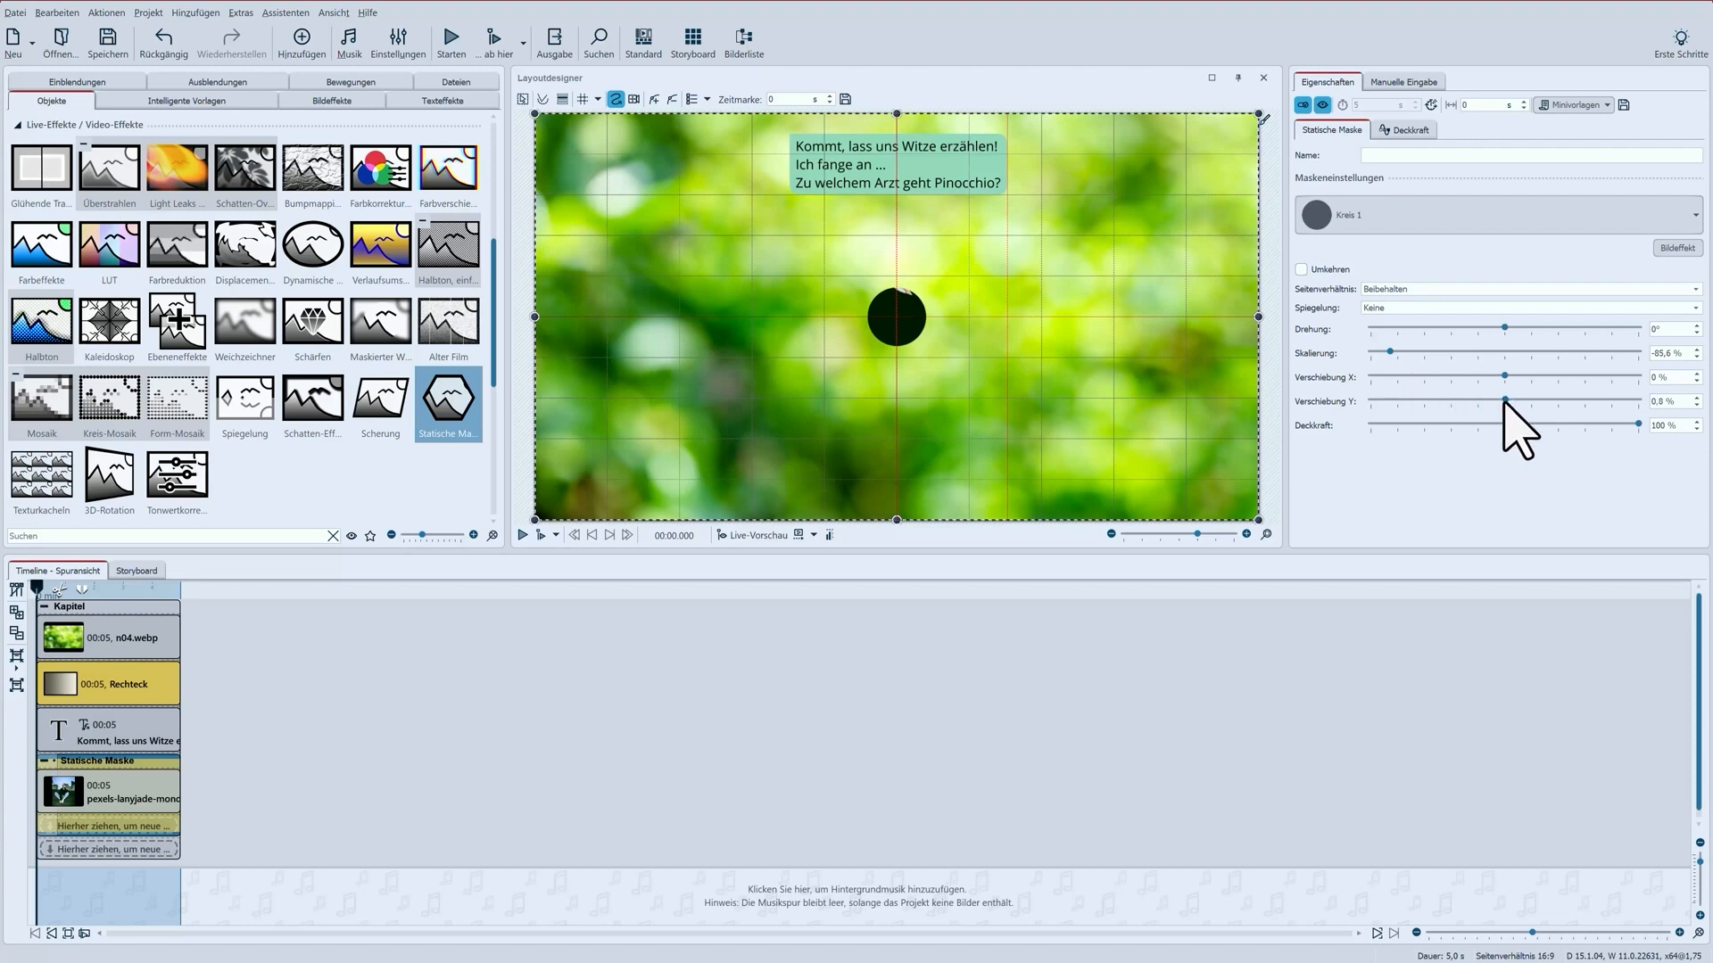
drag(1504, 402, 1476, 401)
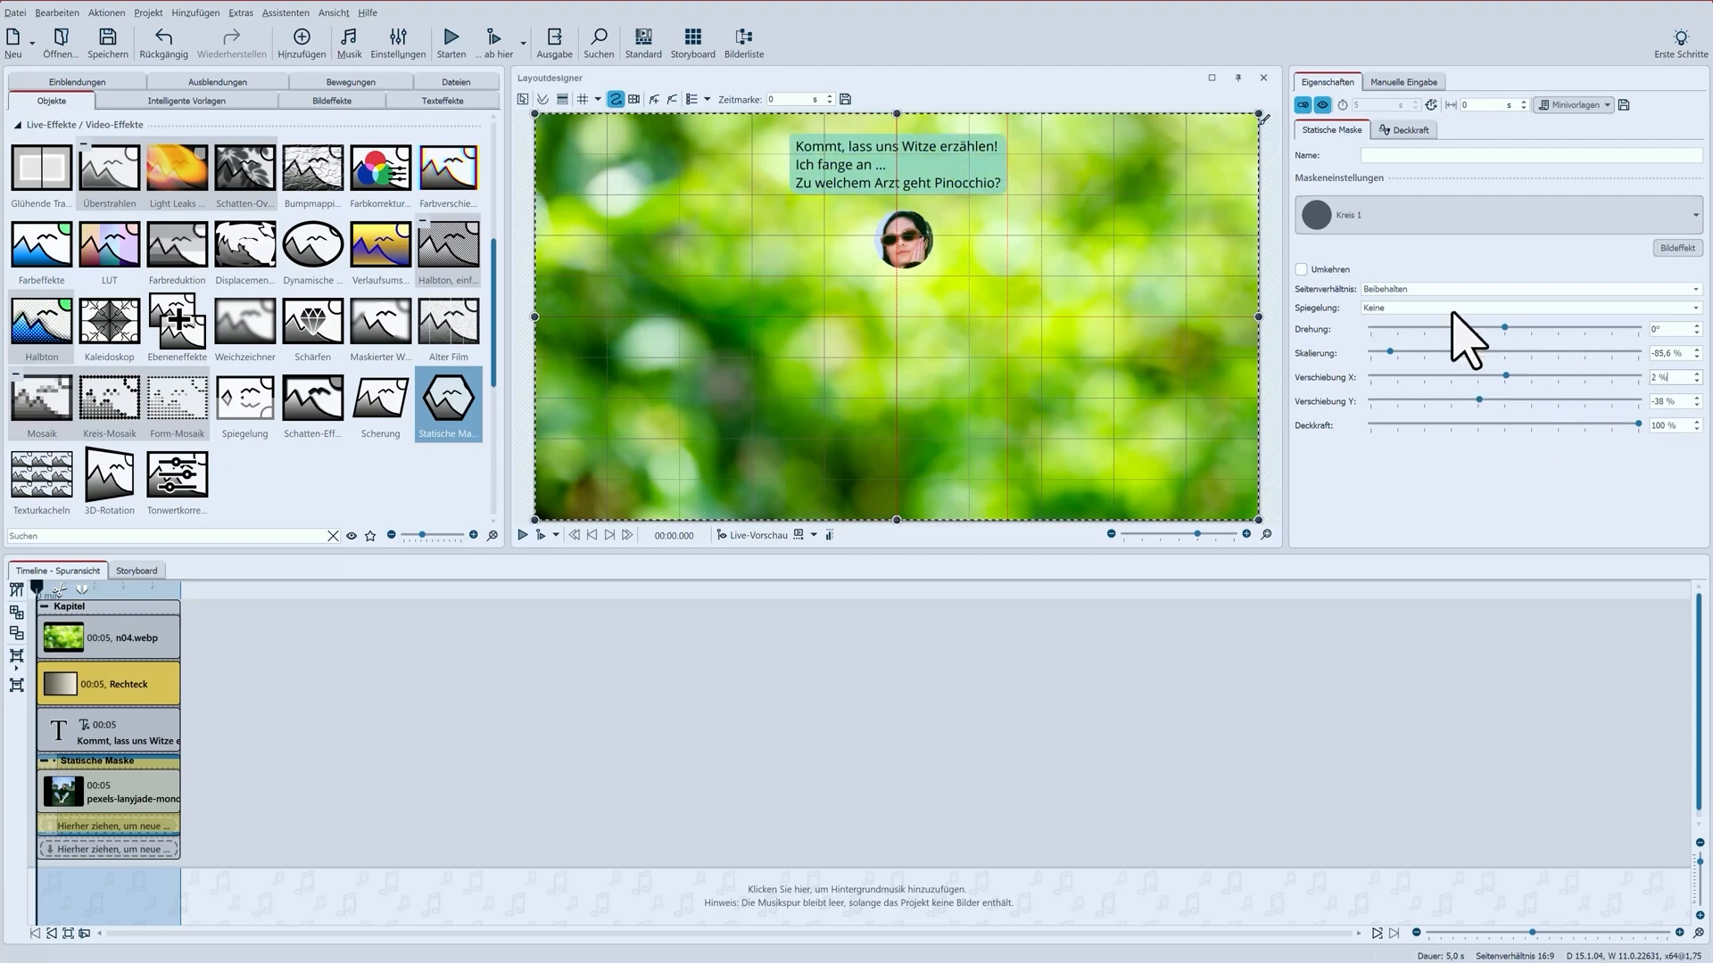
drag(914, 249, 765, 174)
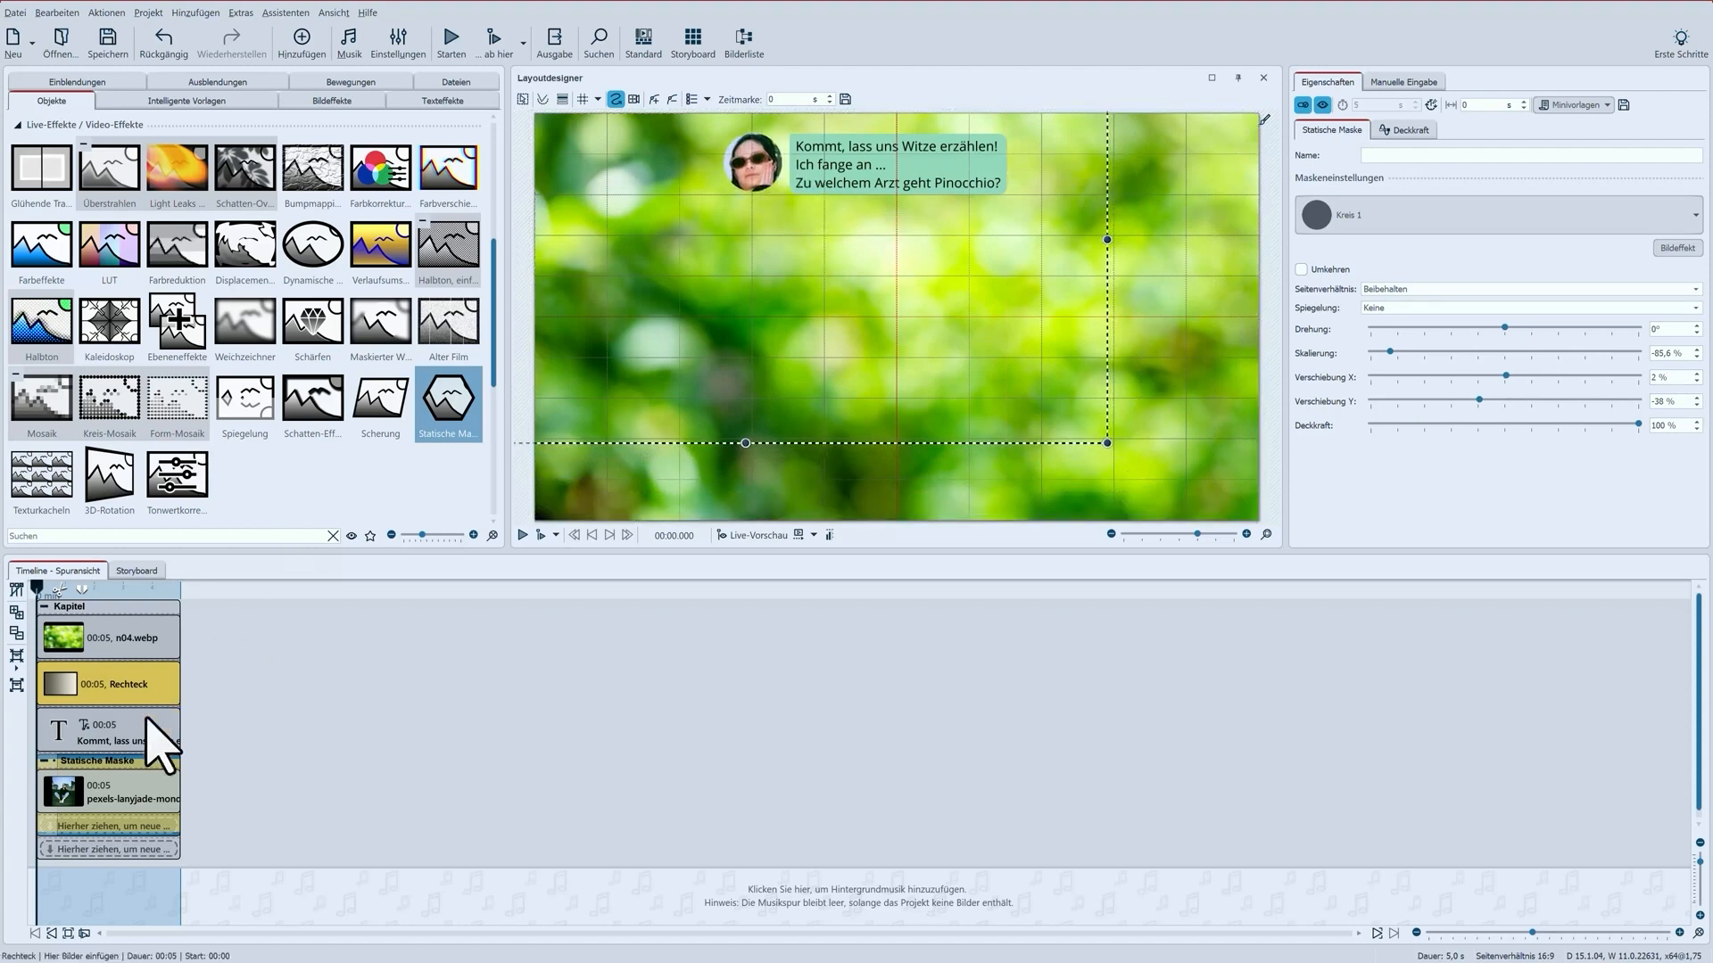
click(111, 797)
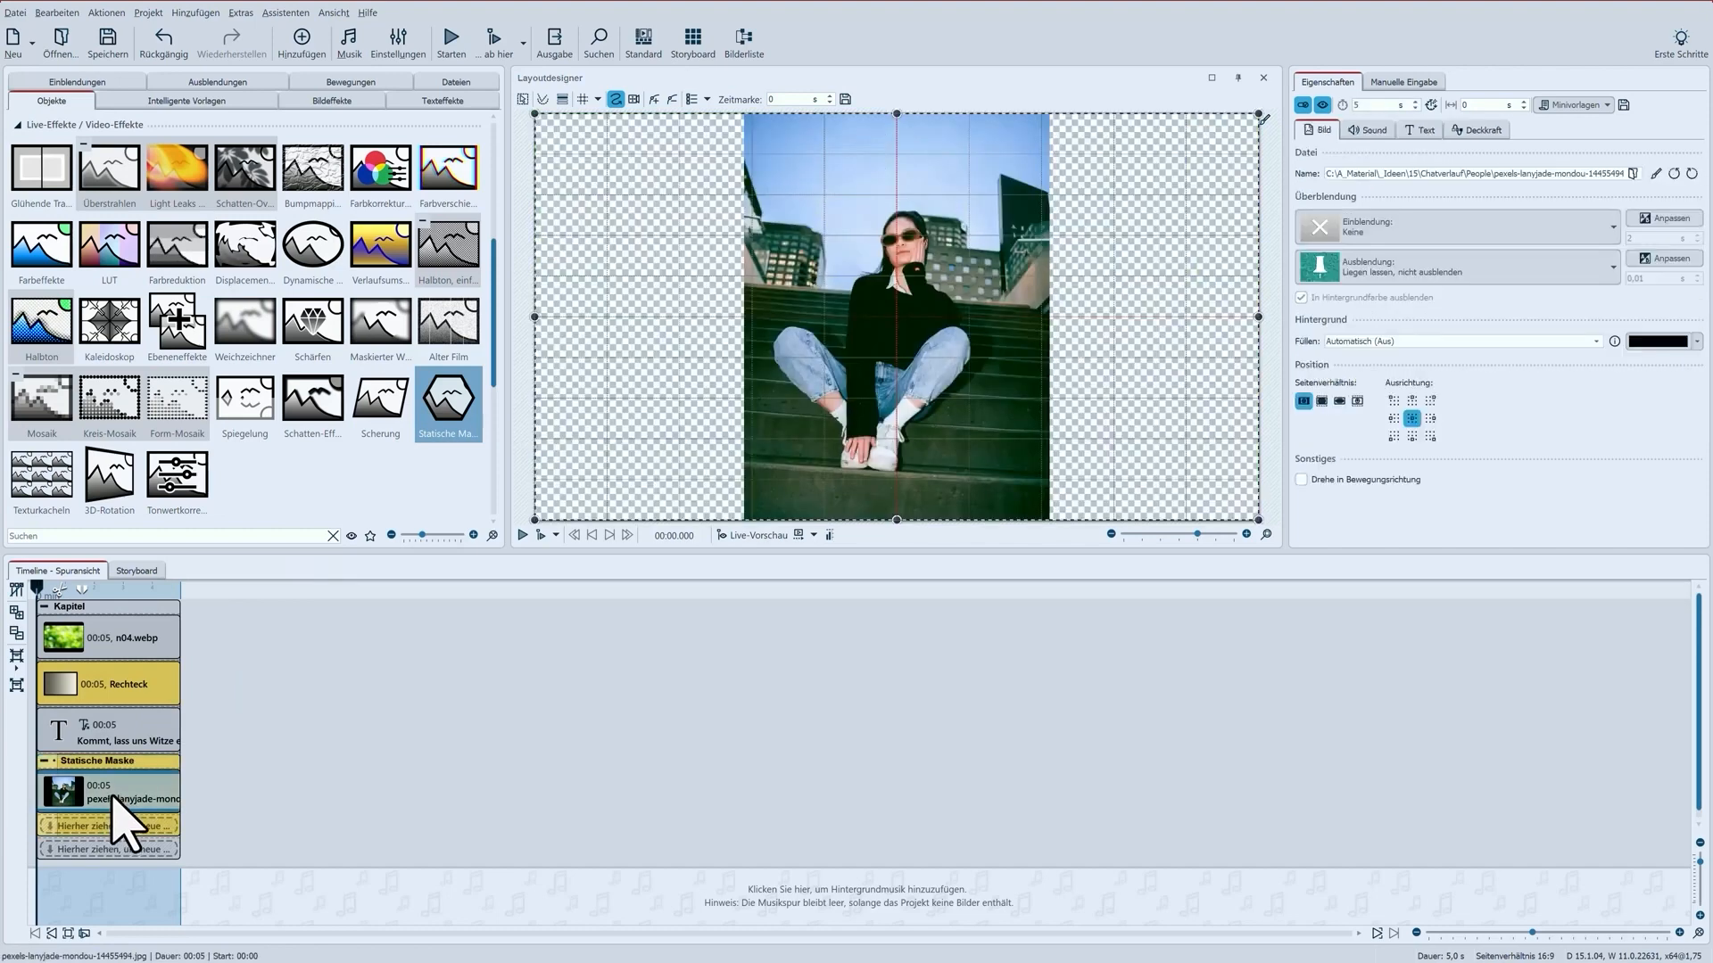
- Remove the text animation from the joke text
click(111, 732)
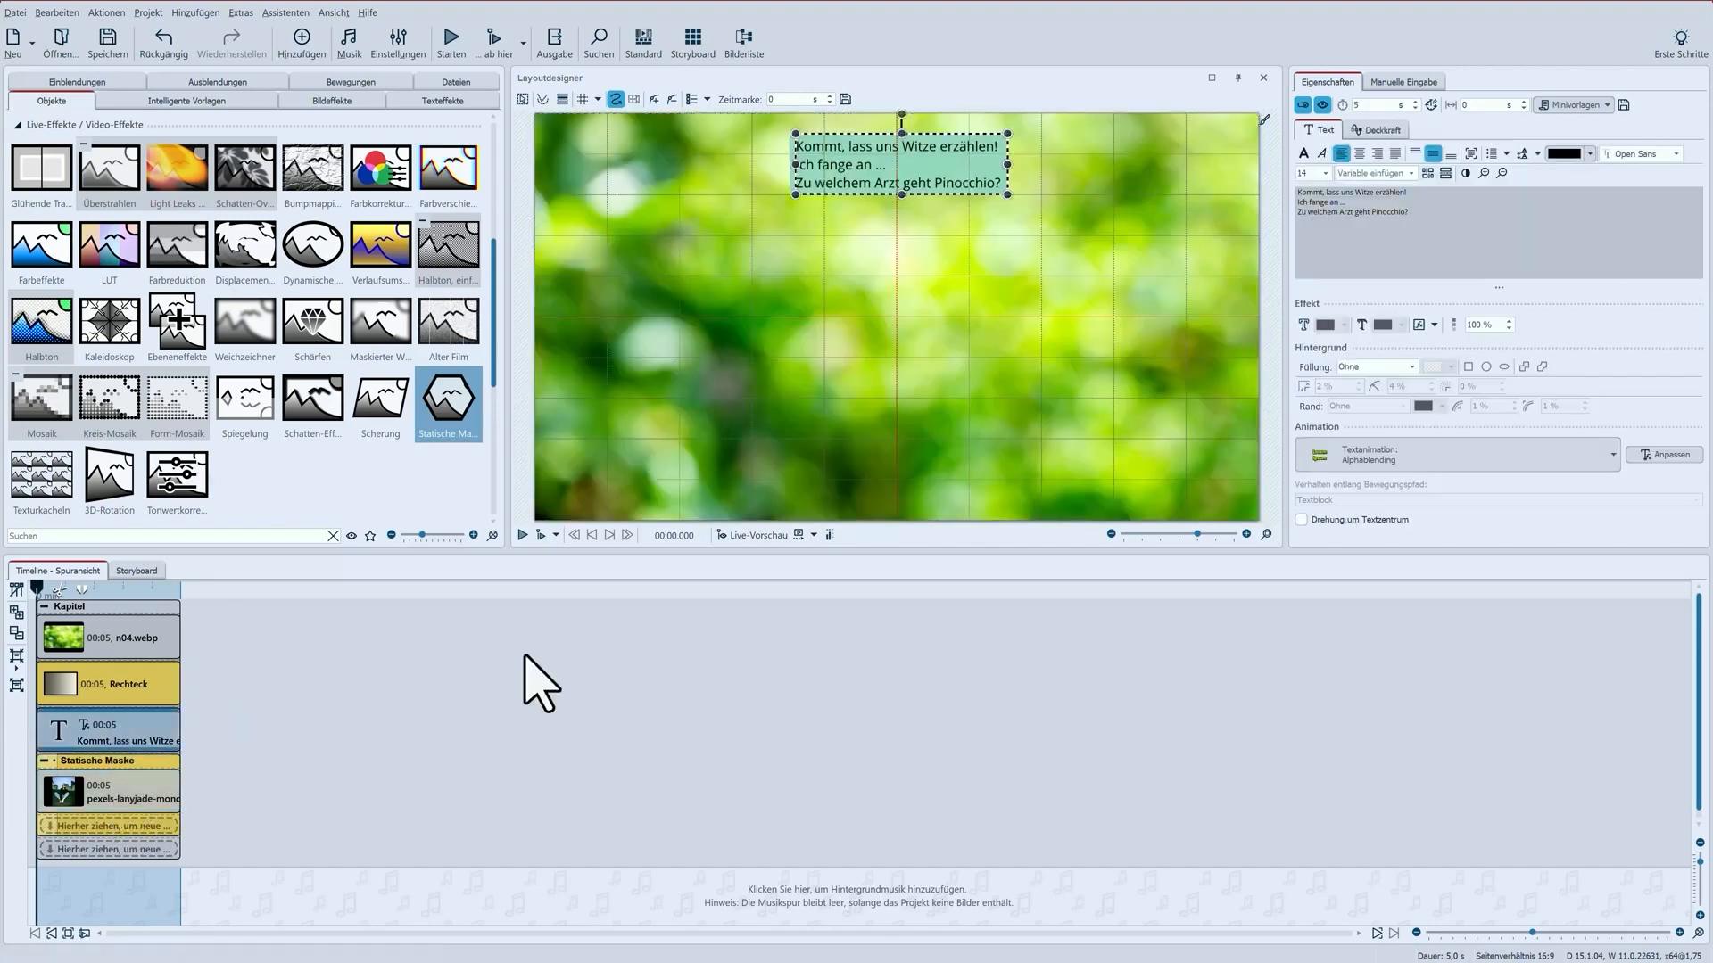
click(1439, 458)
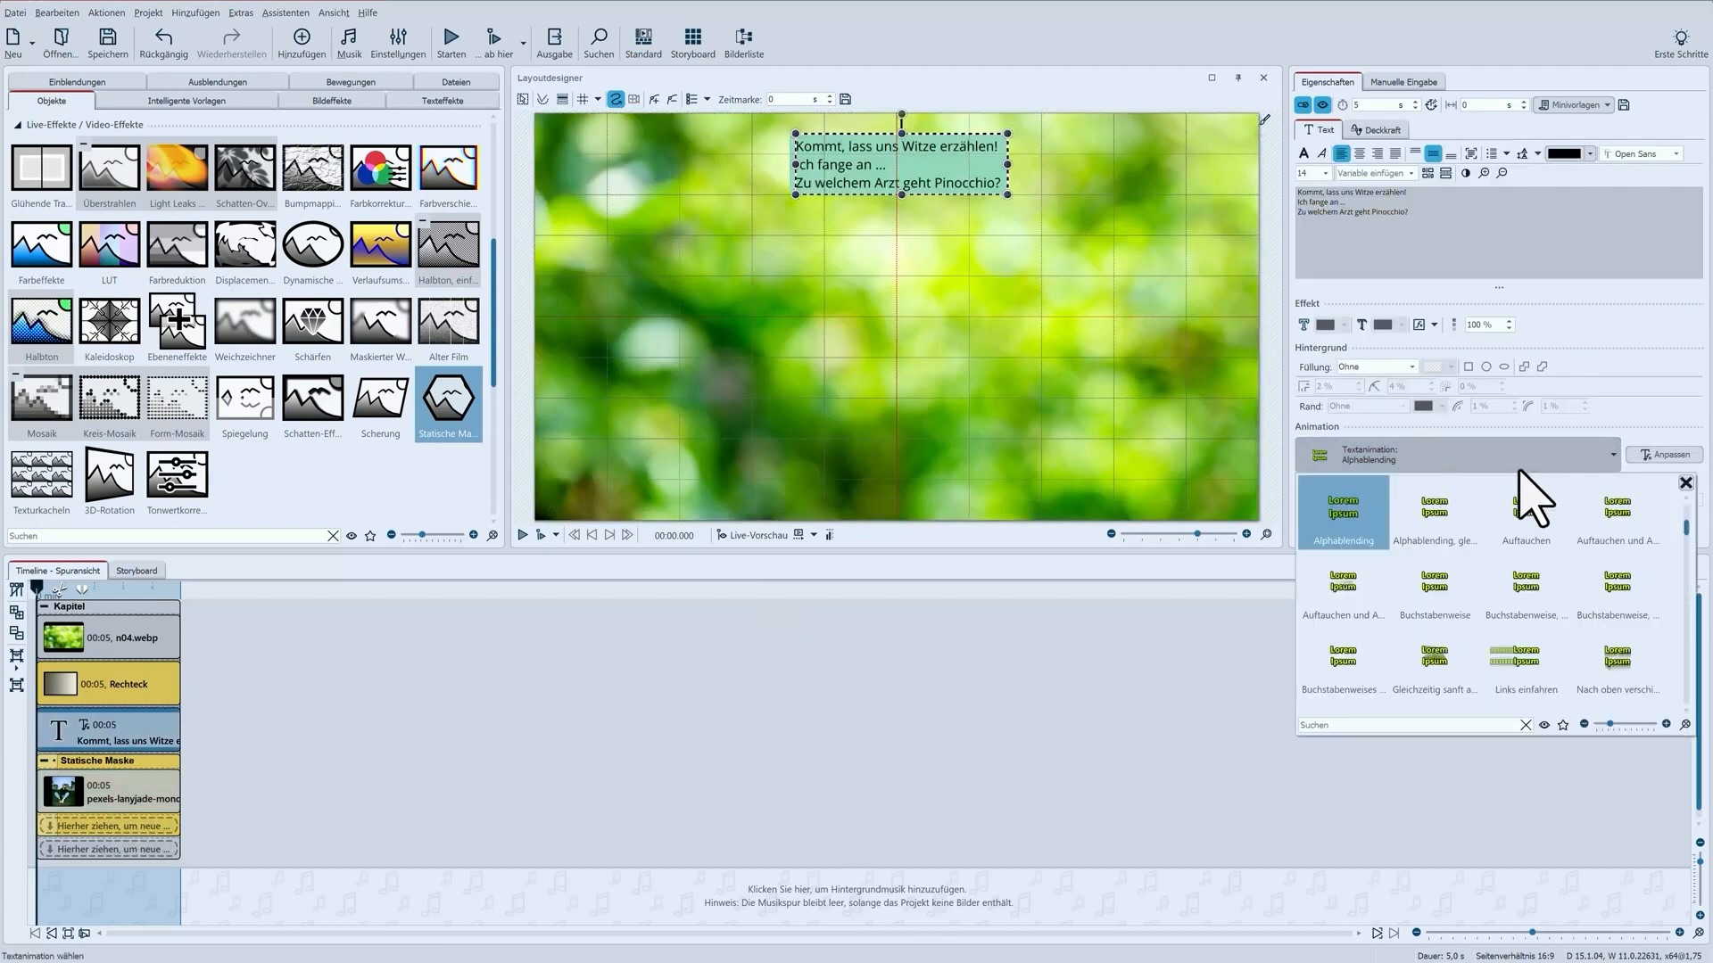
drag(1685, 528, 1686, 506)
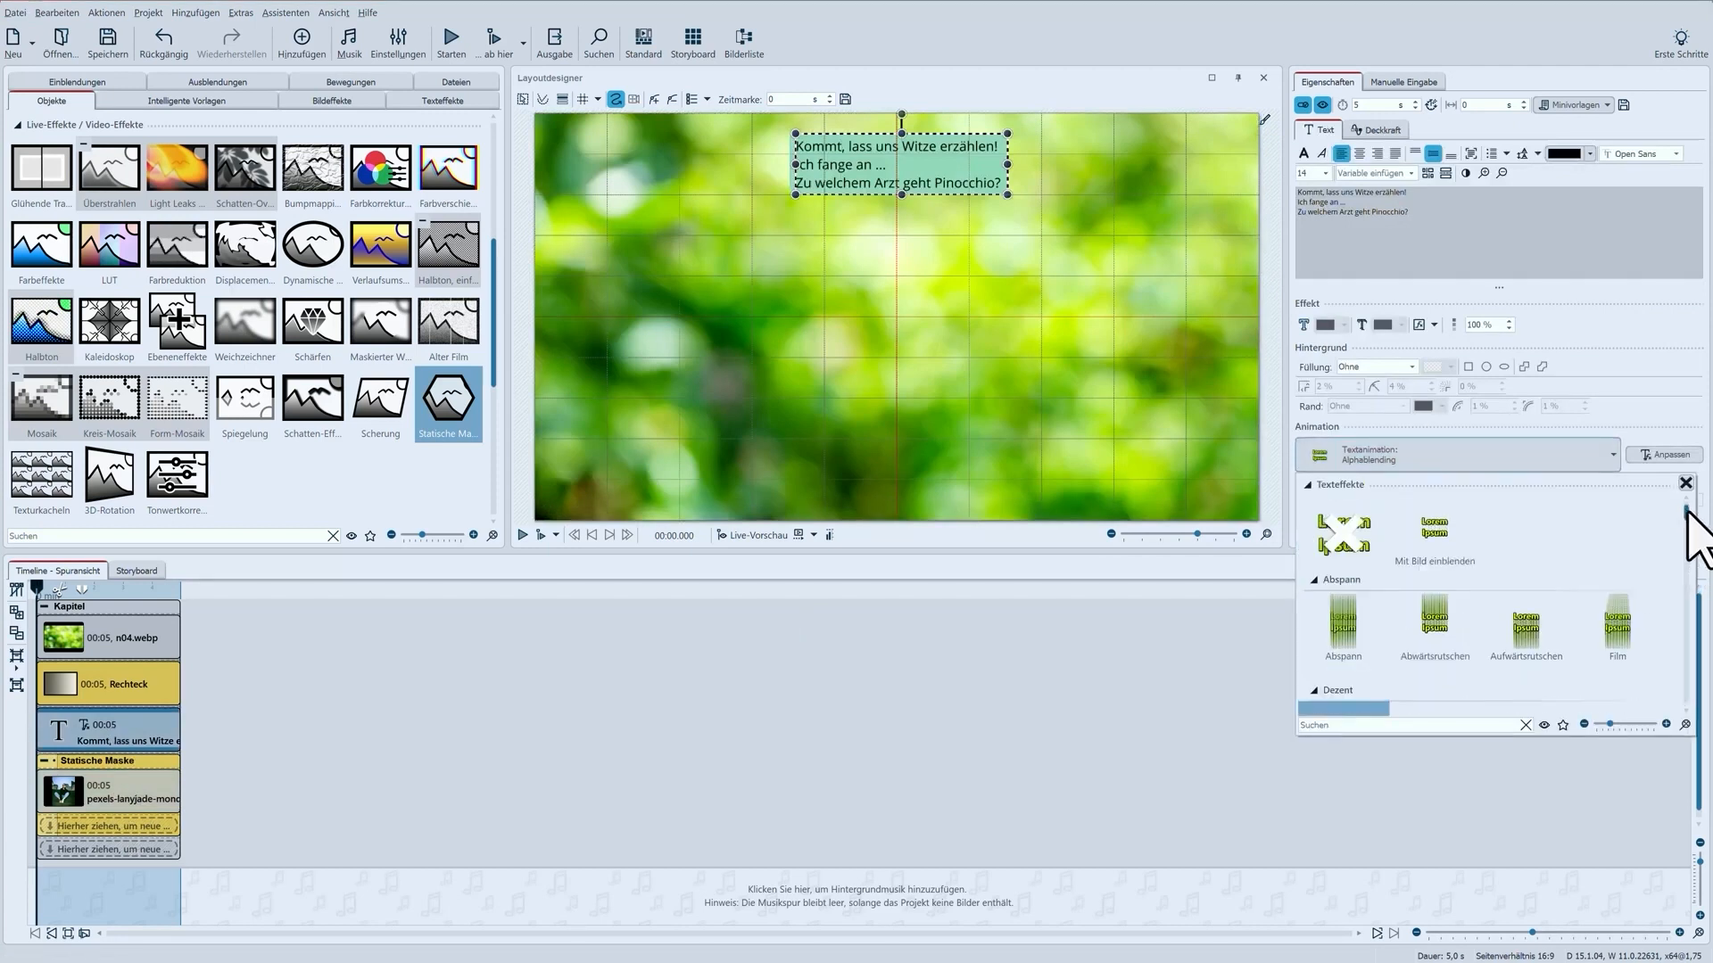
click(1342, 544)
- Set the joke text's fade-out to "Liegen lassen, nicht ausblenden"
click(1658, 462)
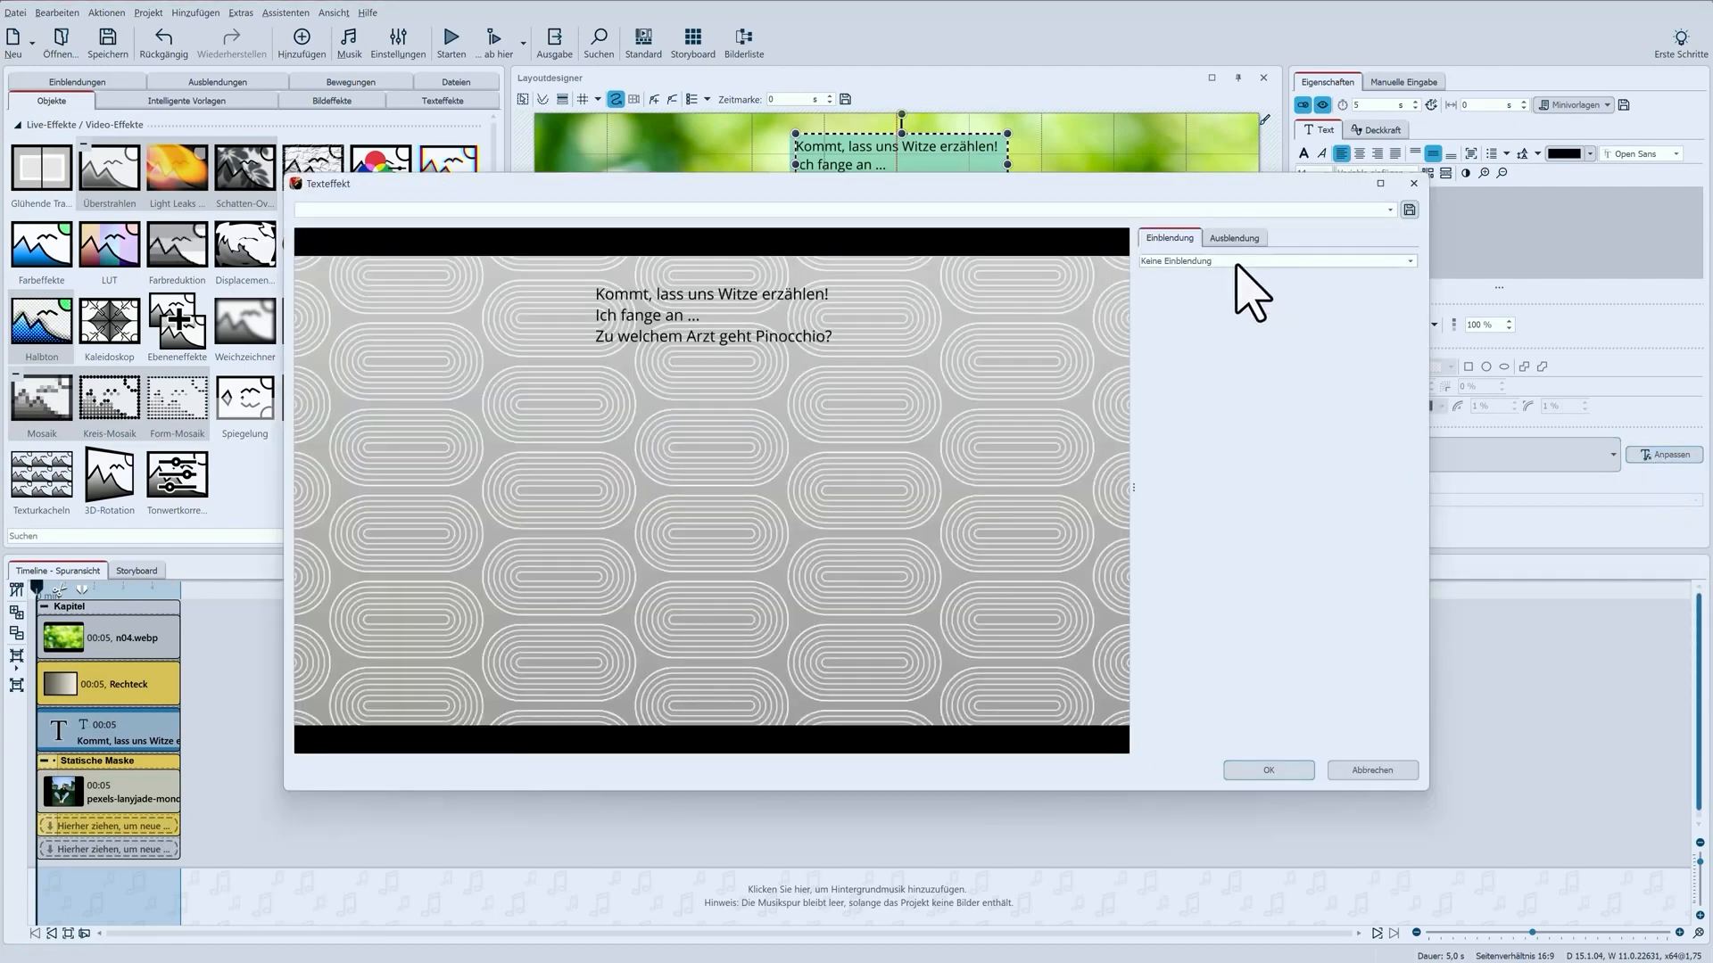
click(1232, 248)
click(1231, 260)
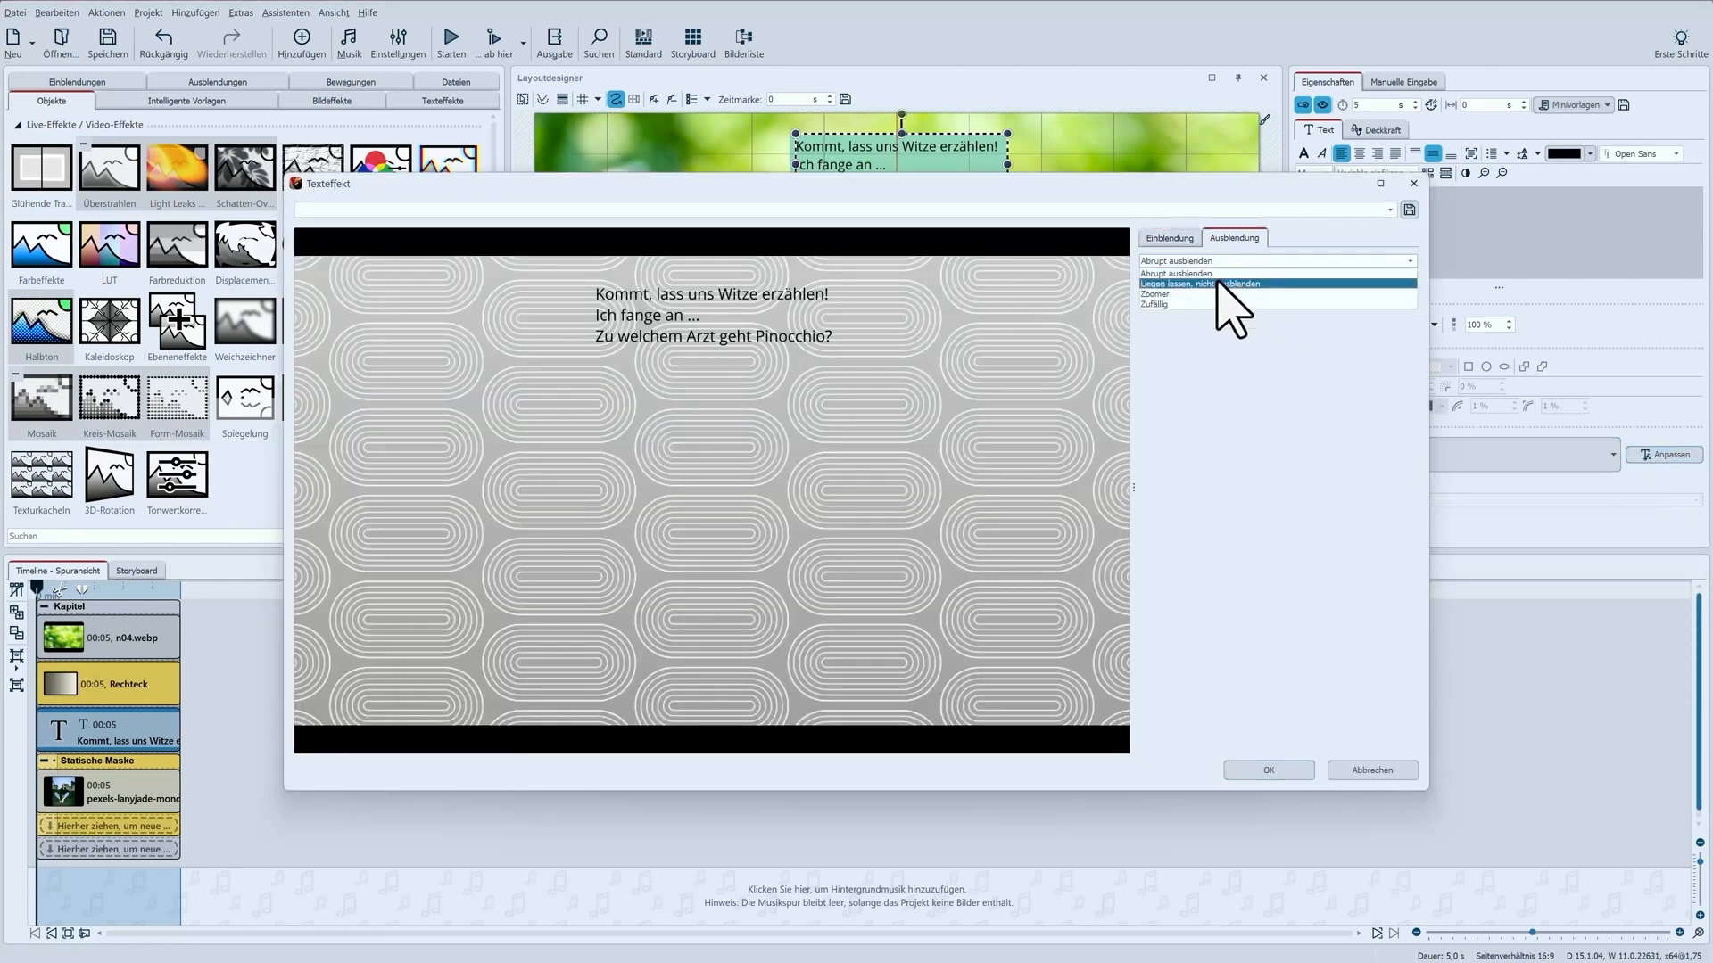
click(1217, 283)
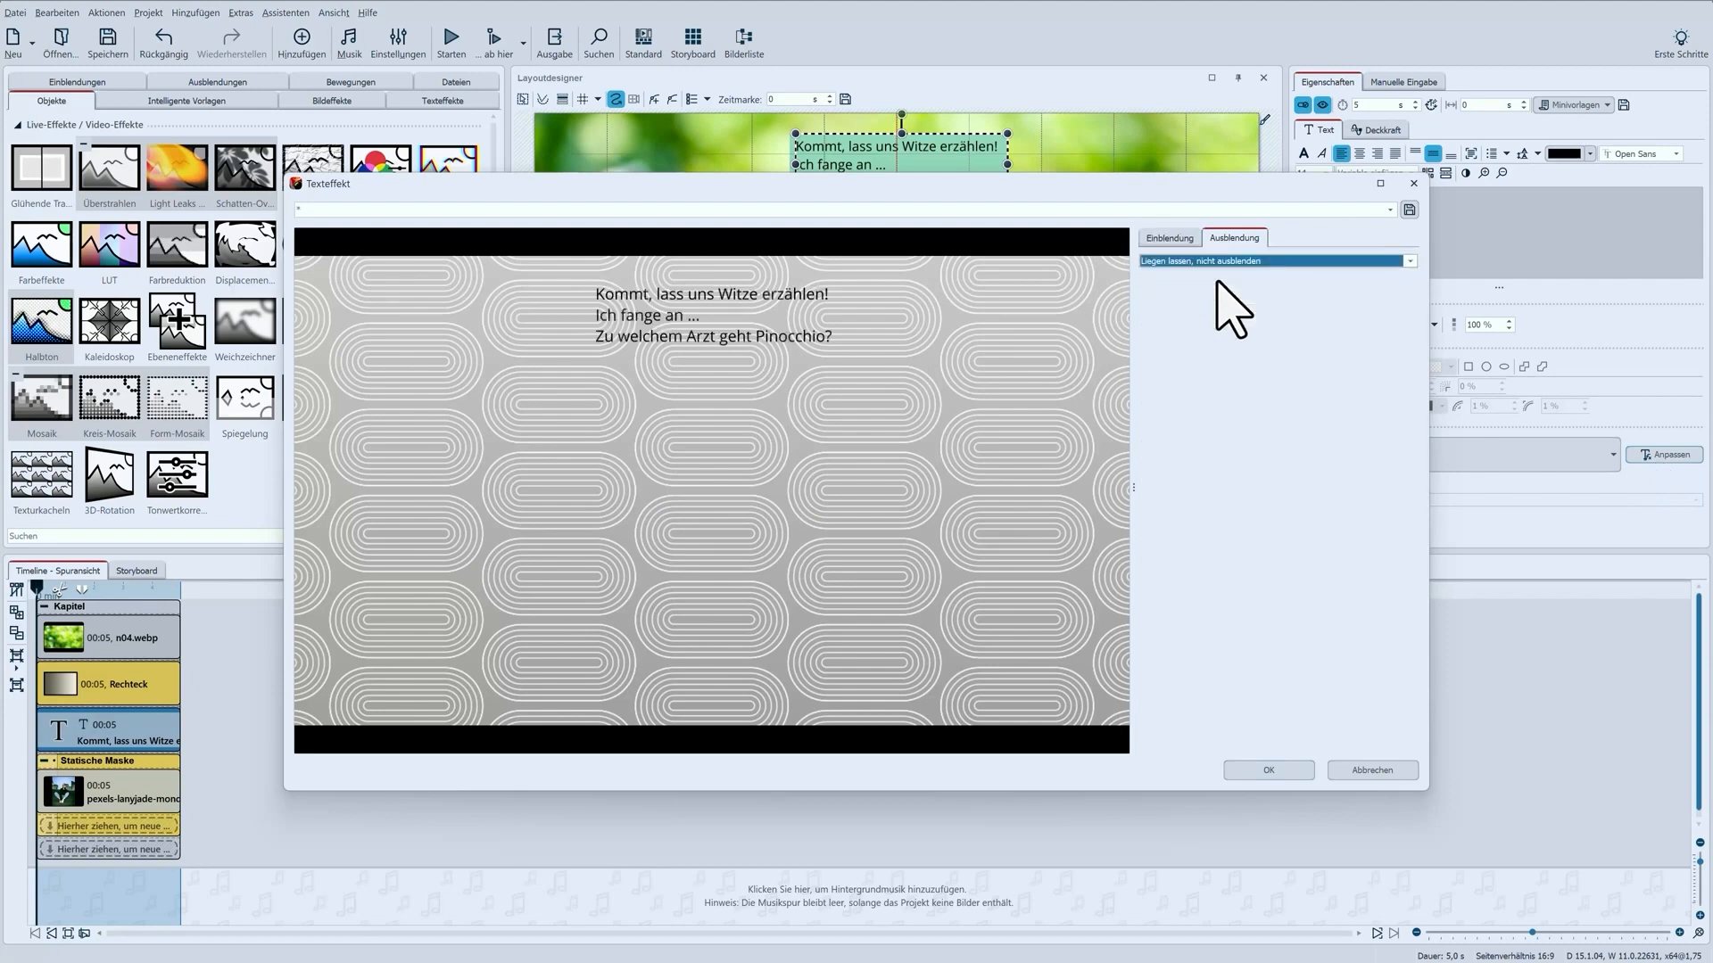
click(1288, 773)
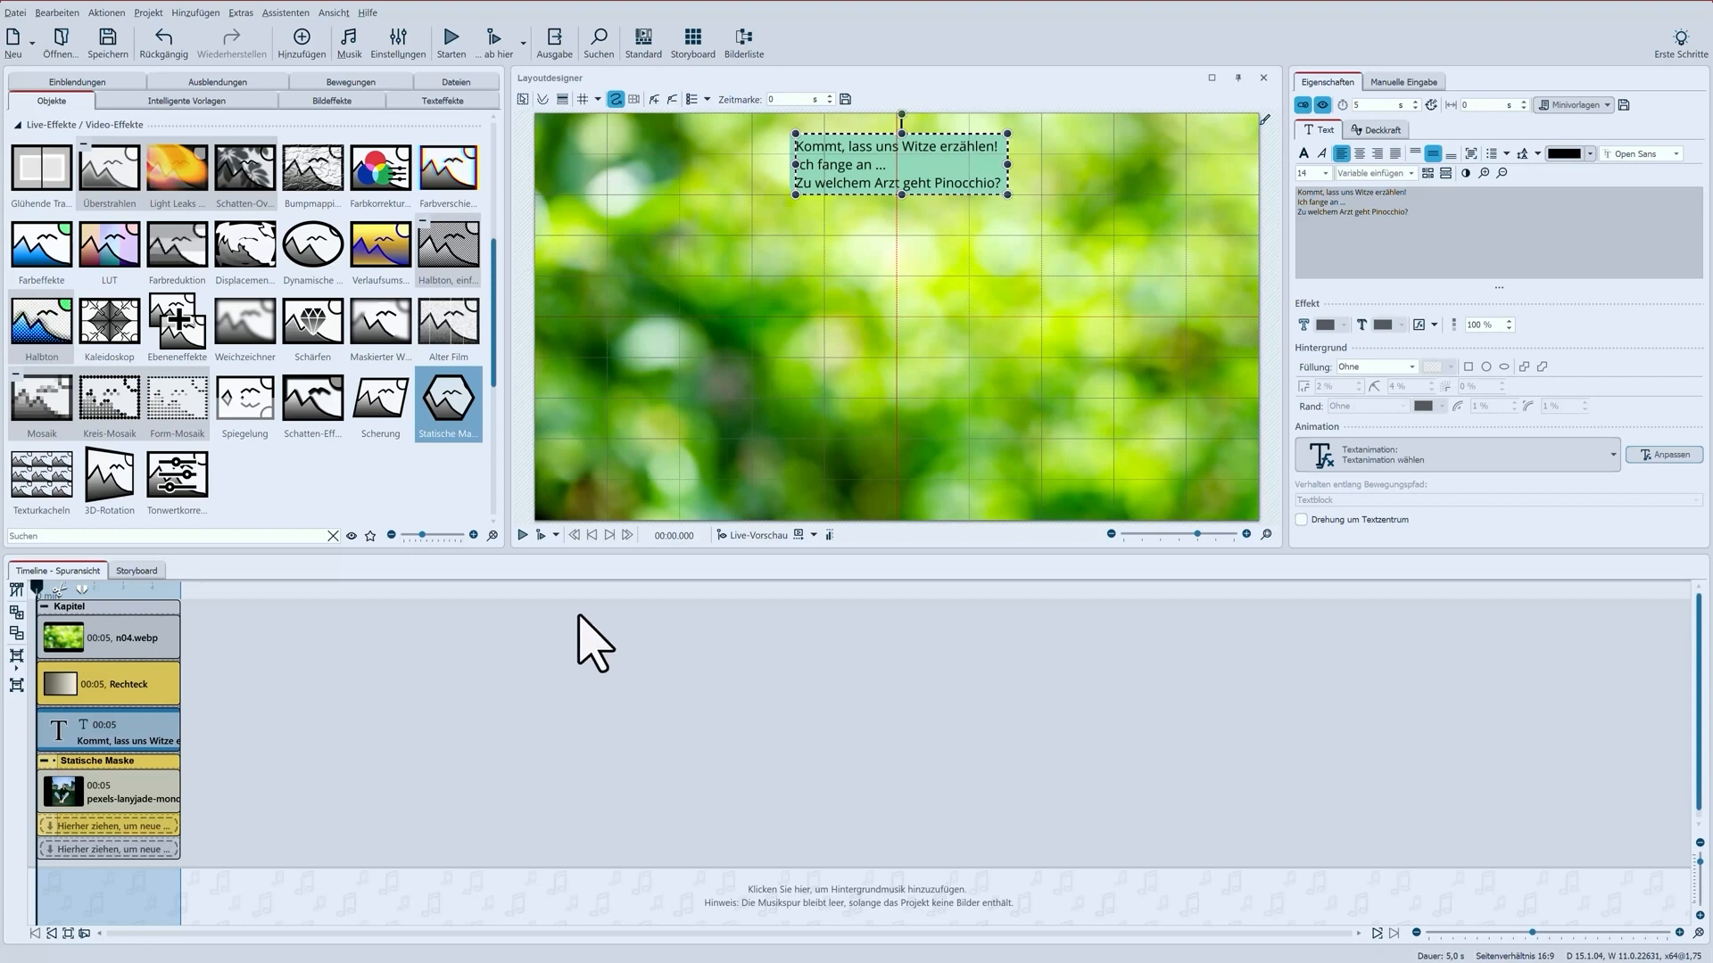
- Wrap the green rectangle in a Flexi-Collage and move the joke text and the masked photo into it, starting at the beginning
click(84, 692)
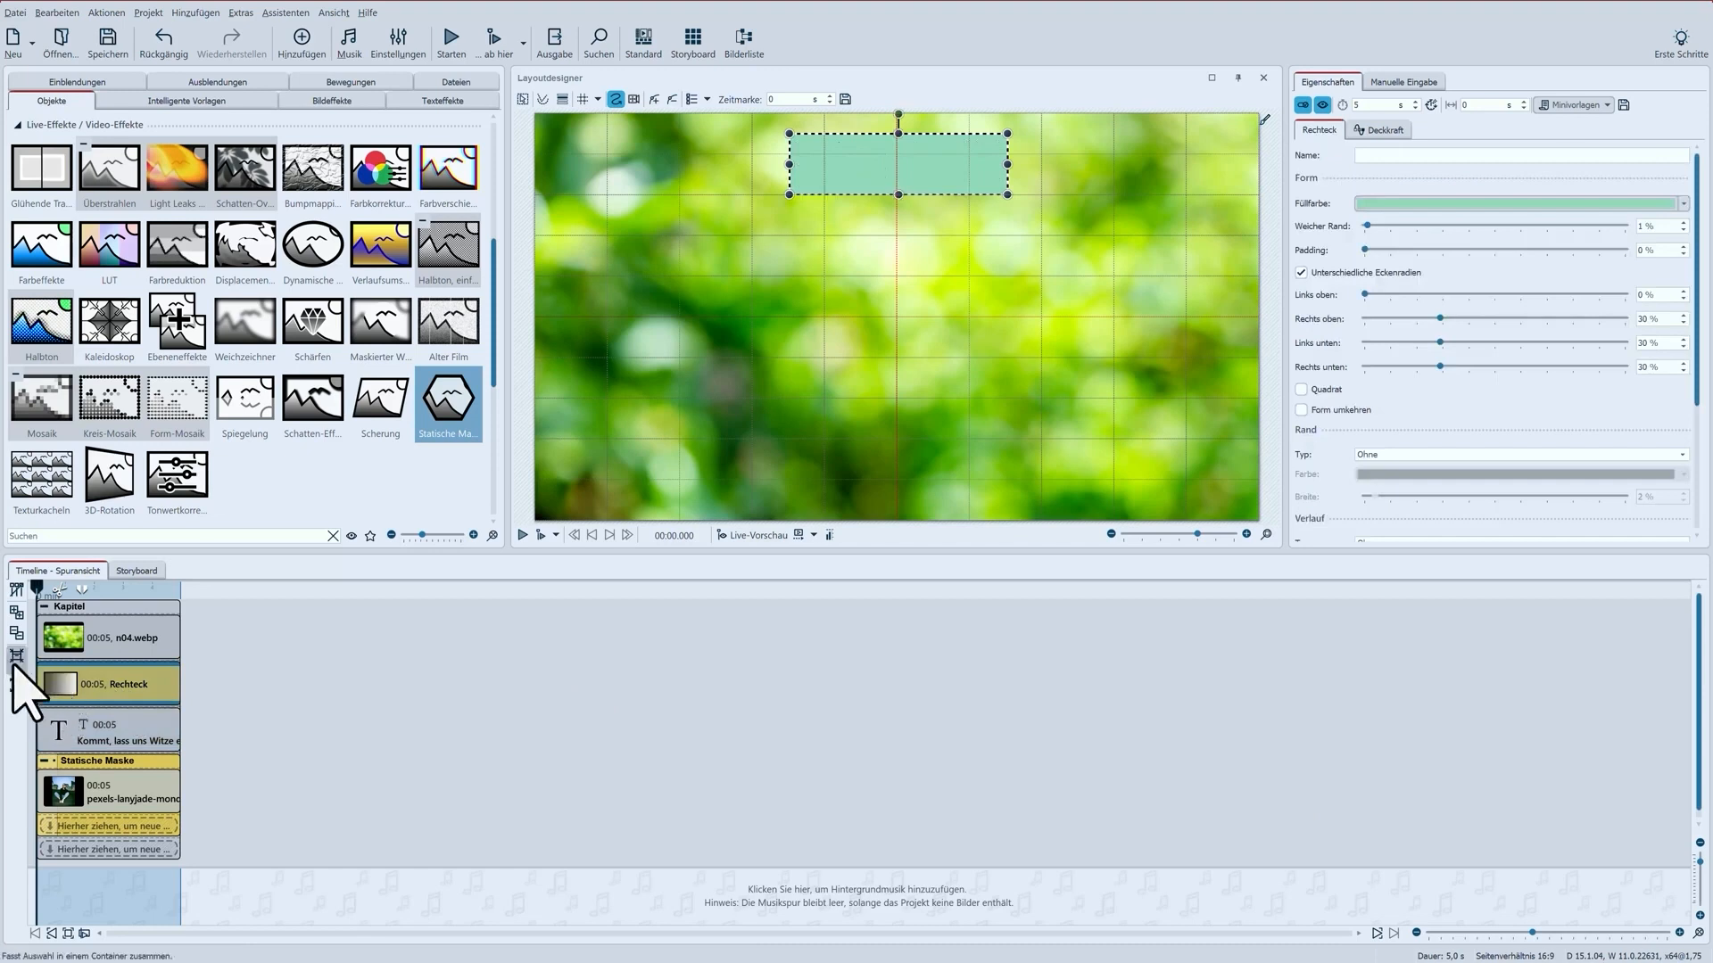
click(17, 664)
click(63, 680)
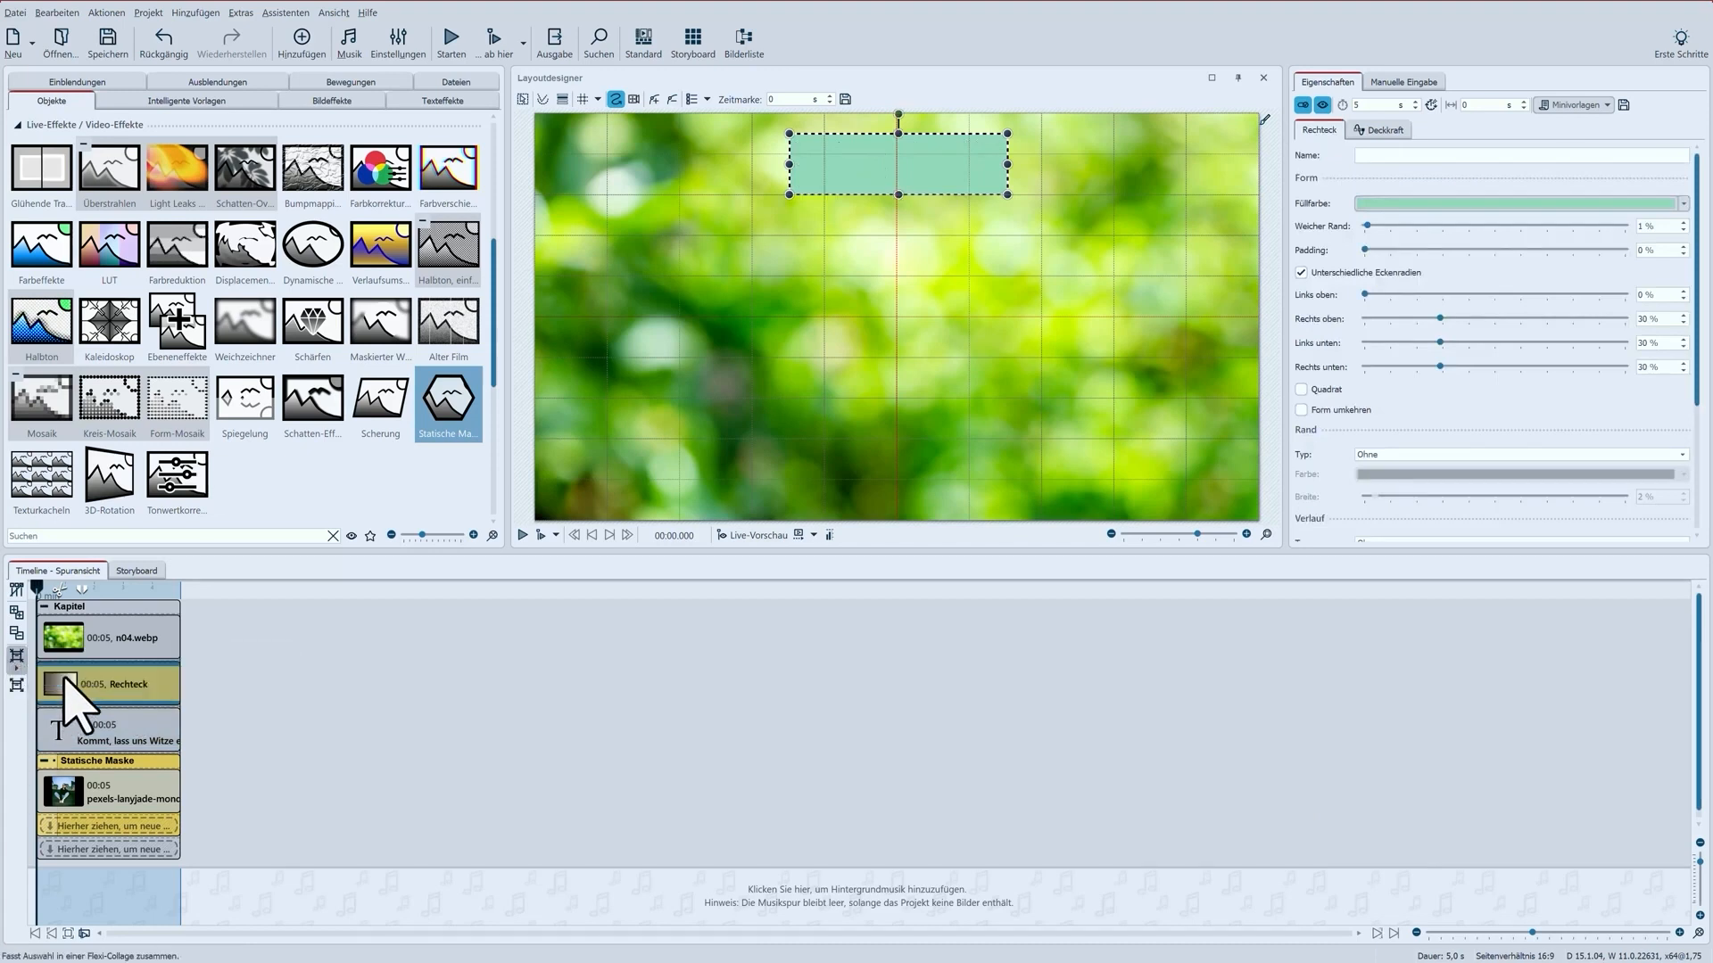
drag(102, 803, 86, 736)
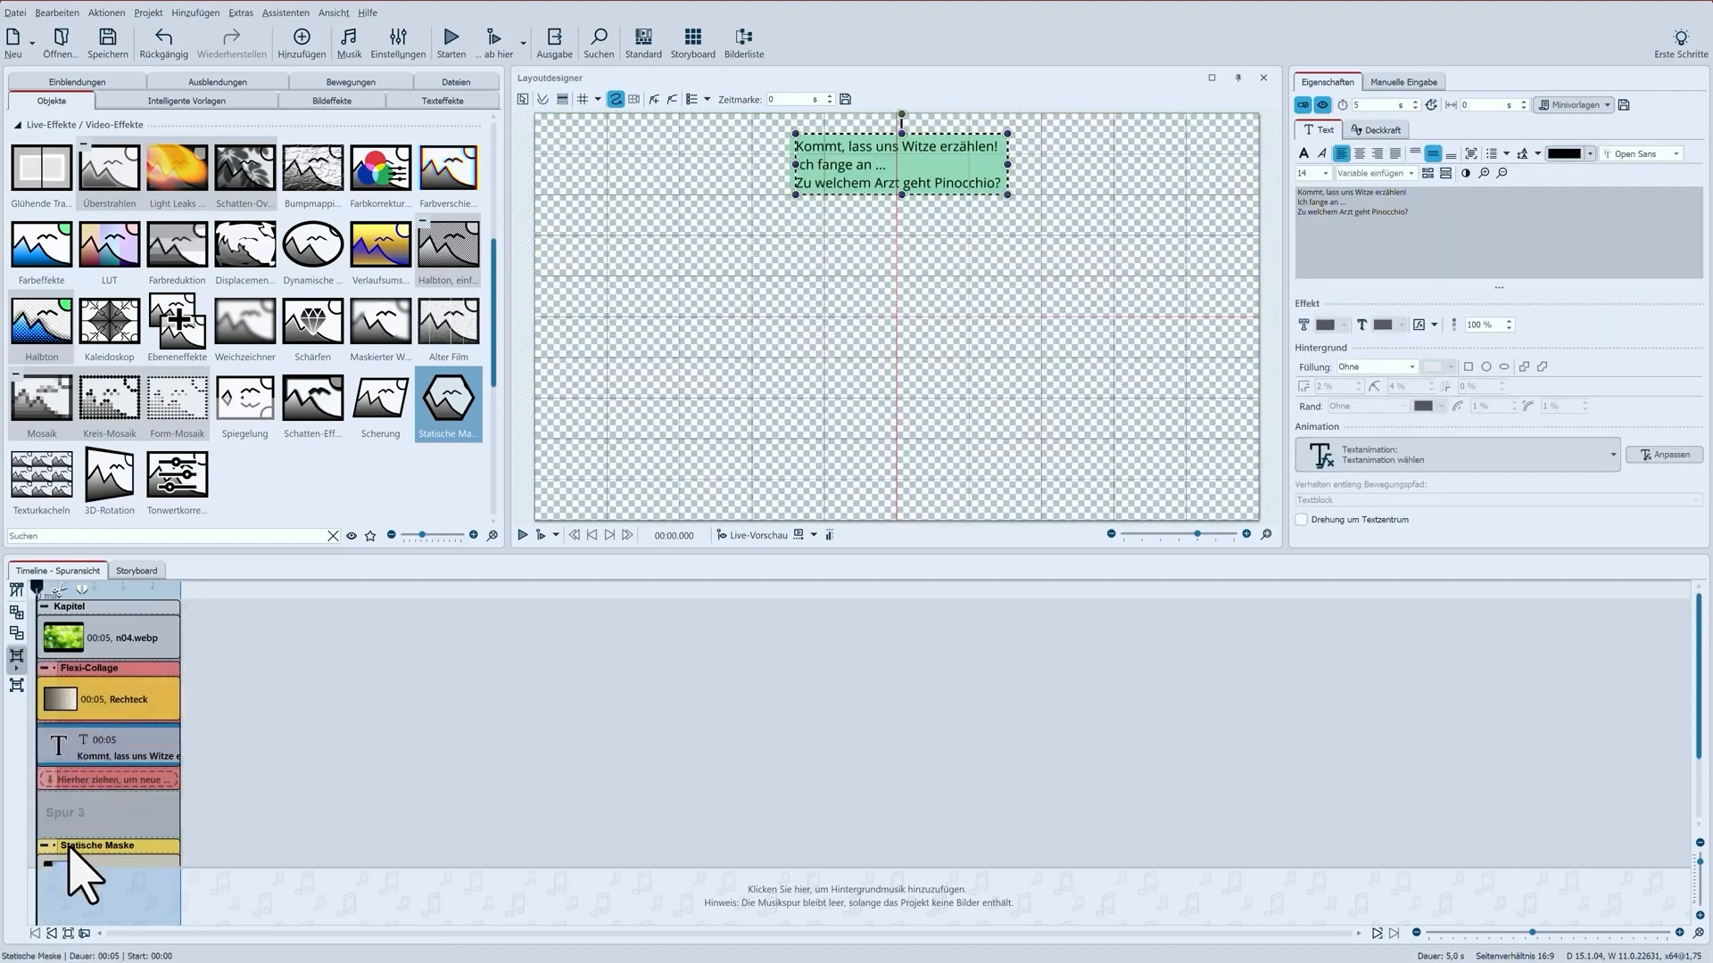
drag(67, 846, 104, 785)
click(59, 776)
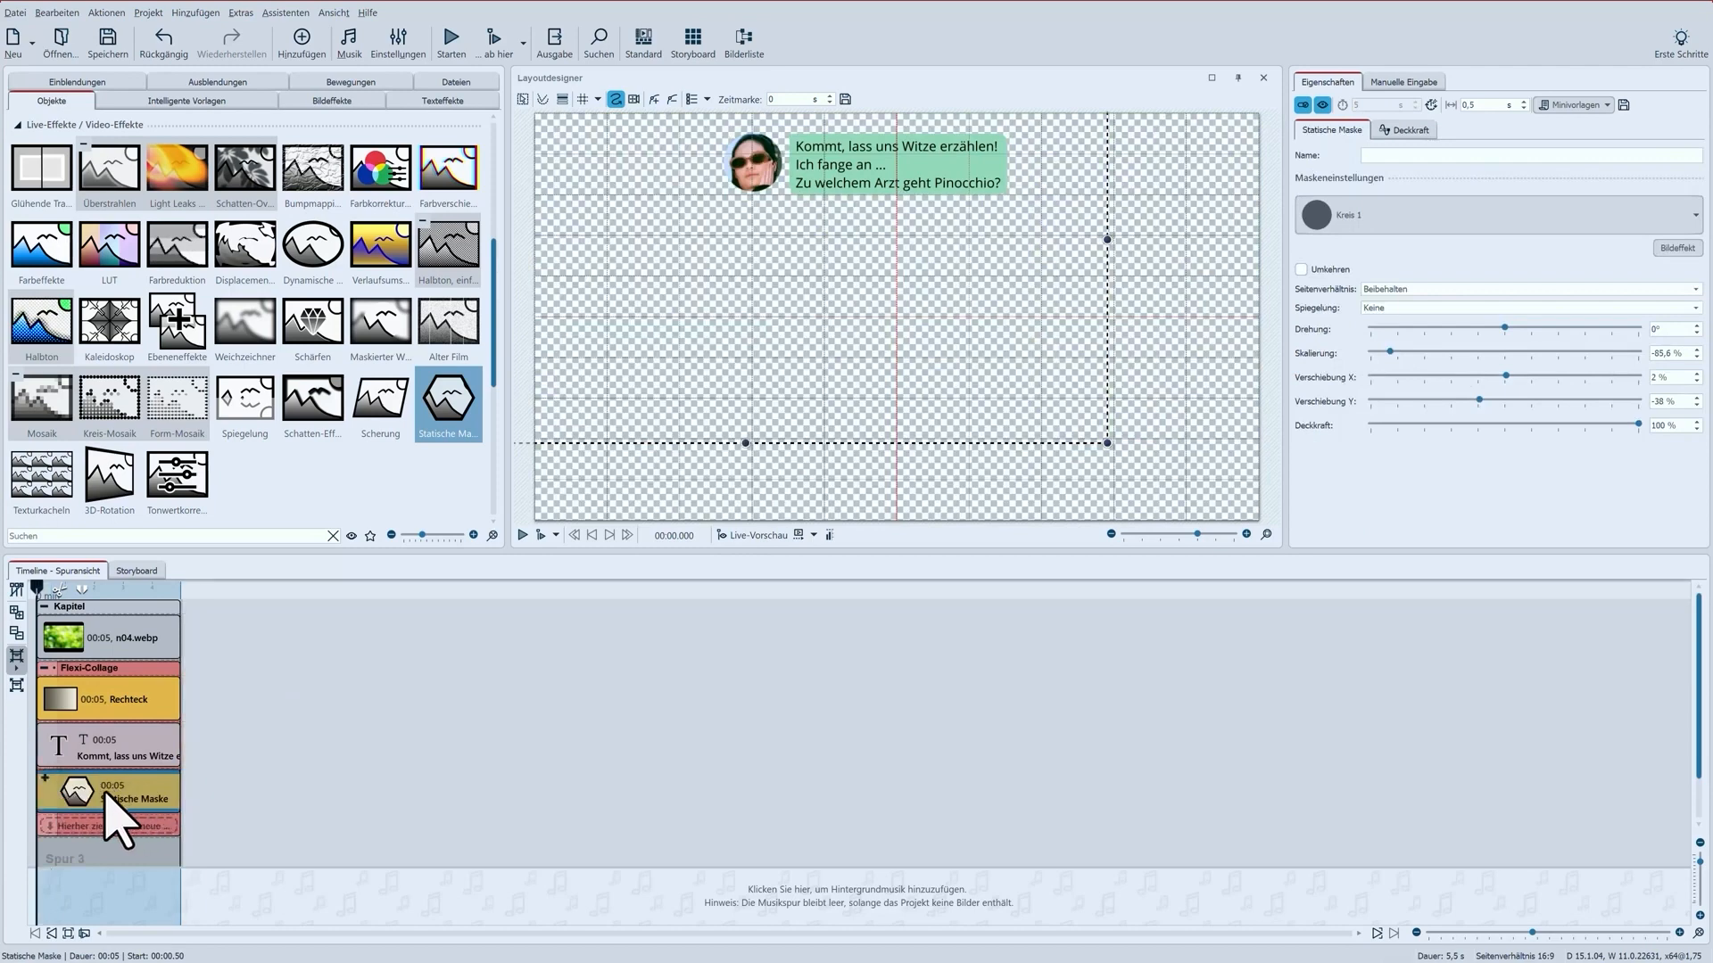
- Set the Flexi-Collage's fade-in transition to Schieben
click(93, 671)
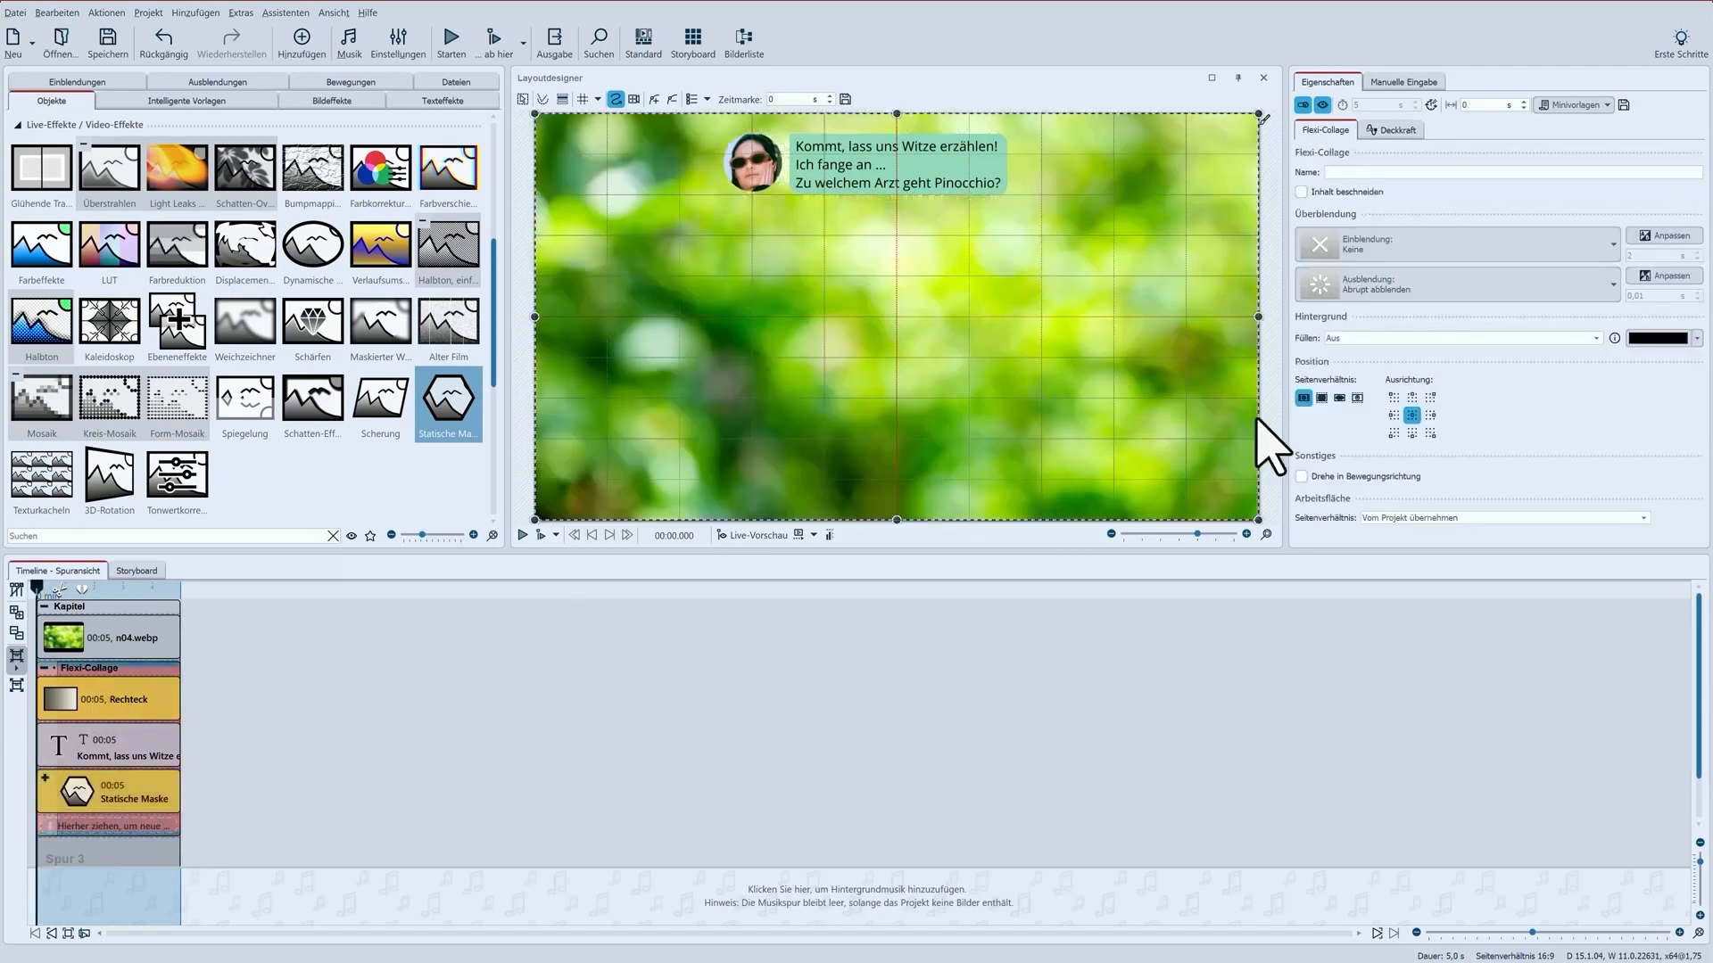
click(1615, 267)
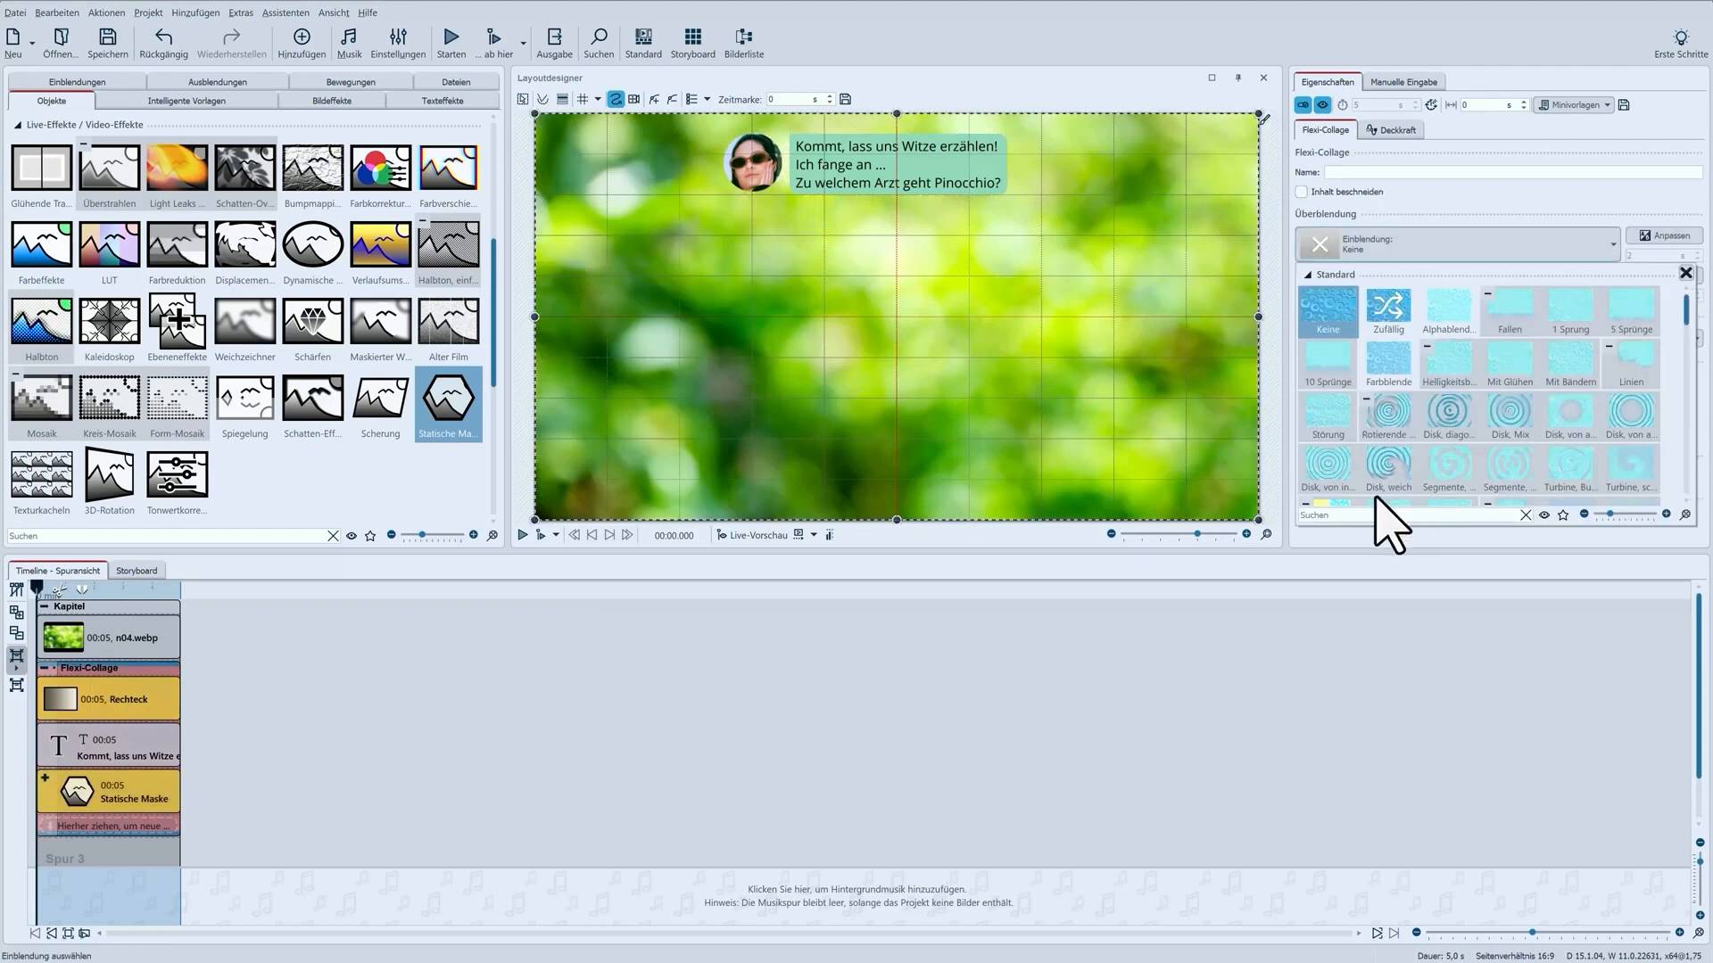
click(1330, 522)
text(schiebe)
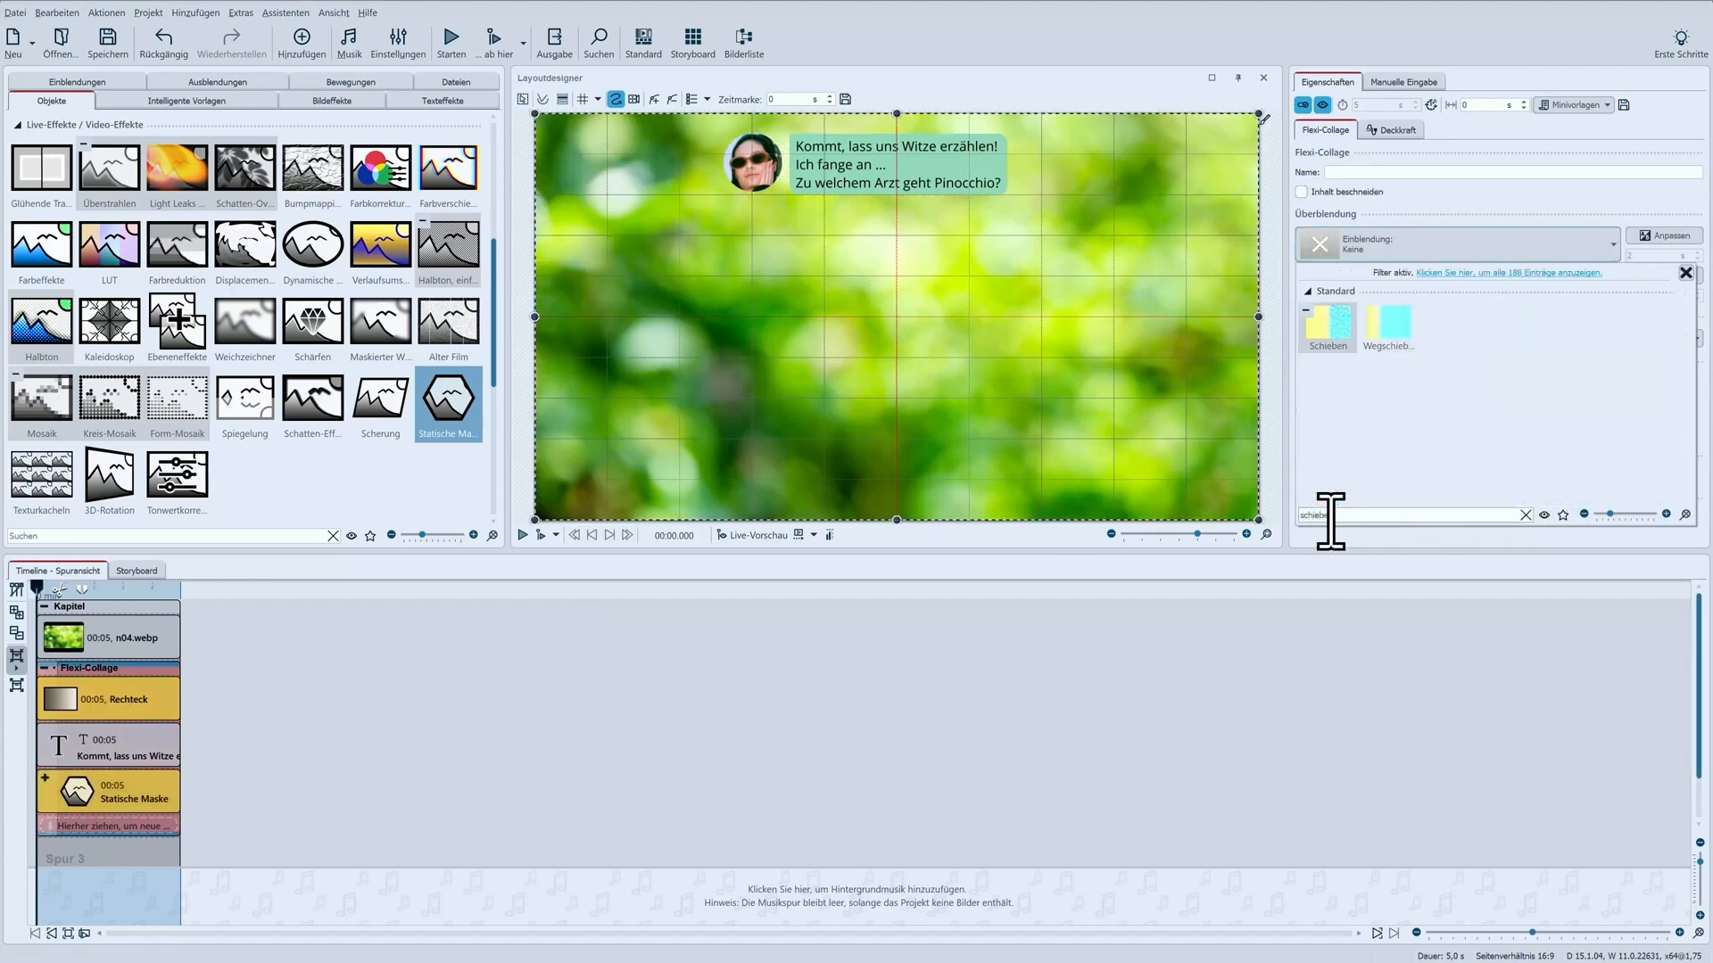
text(n)
click(1340, 332)
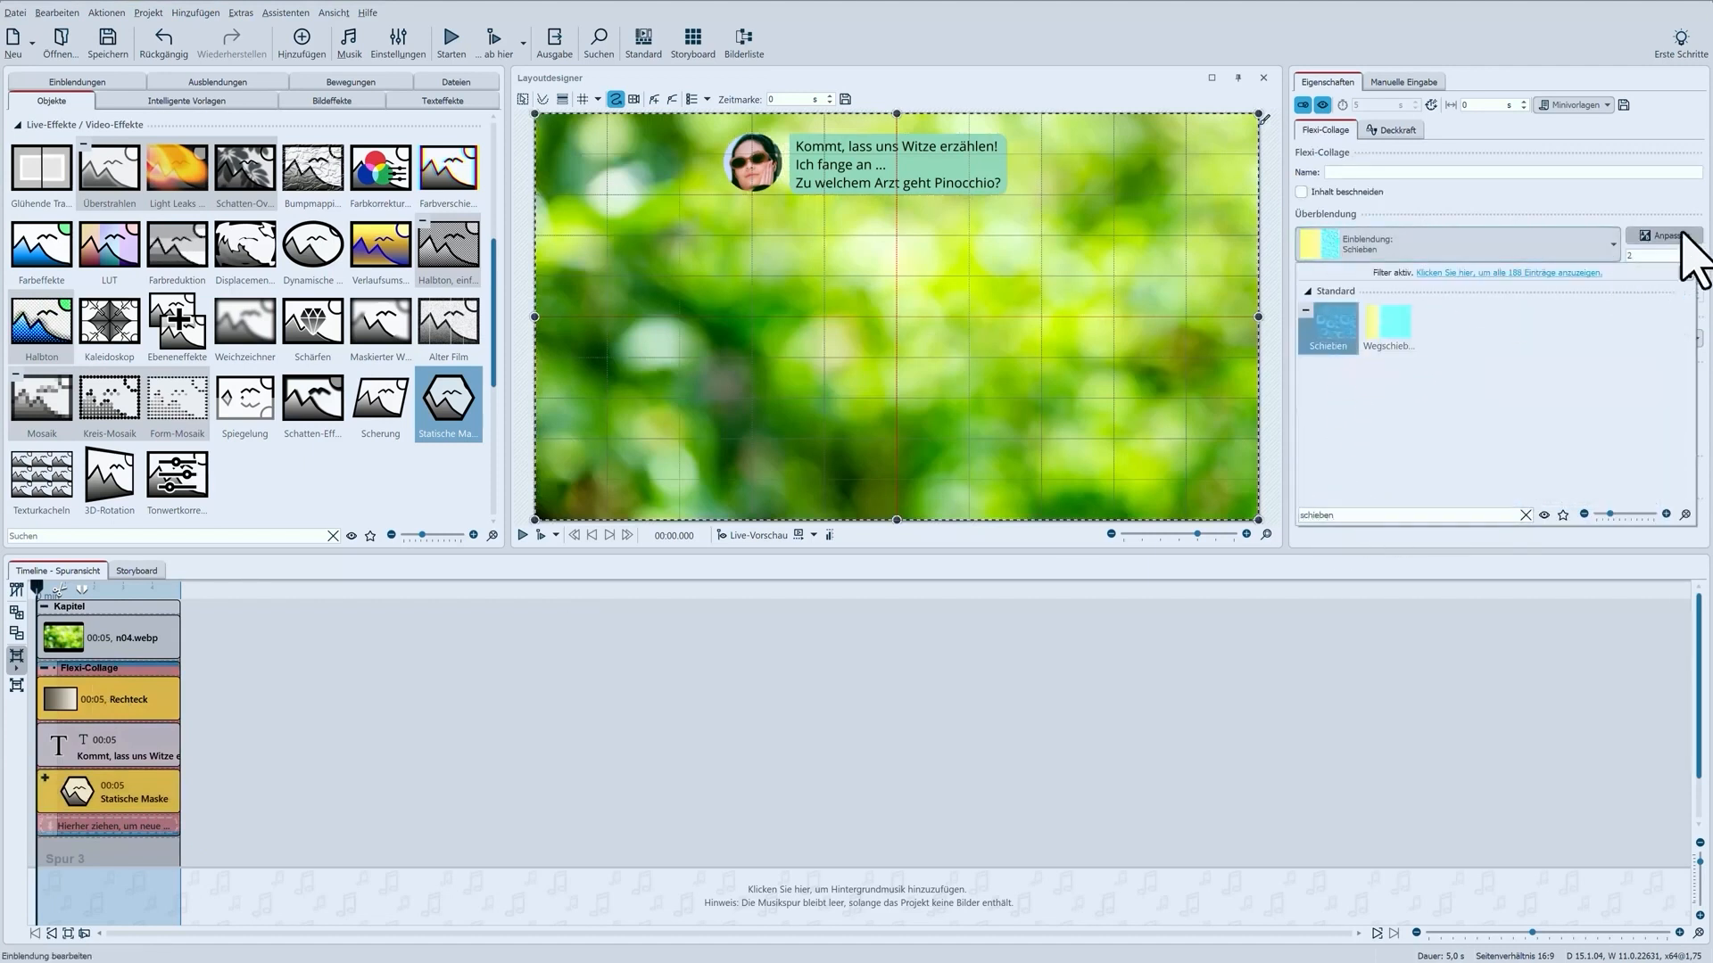
- Make the collage slide in from the left over 0.5 s with motion blur strength 0 %, and preview the animation
click(1667, 237)
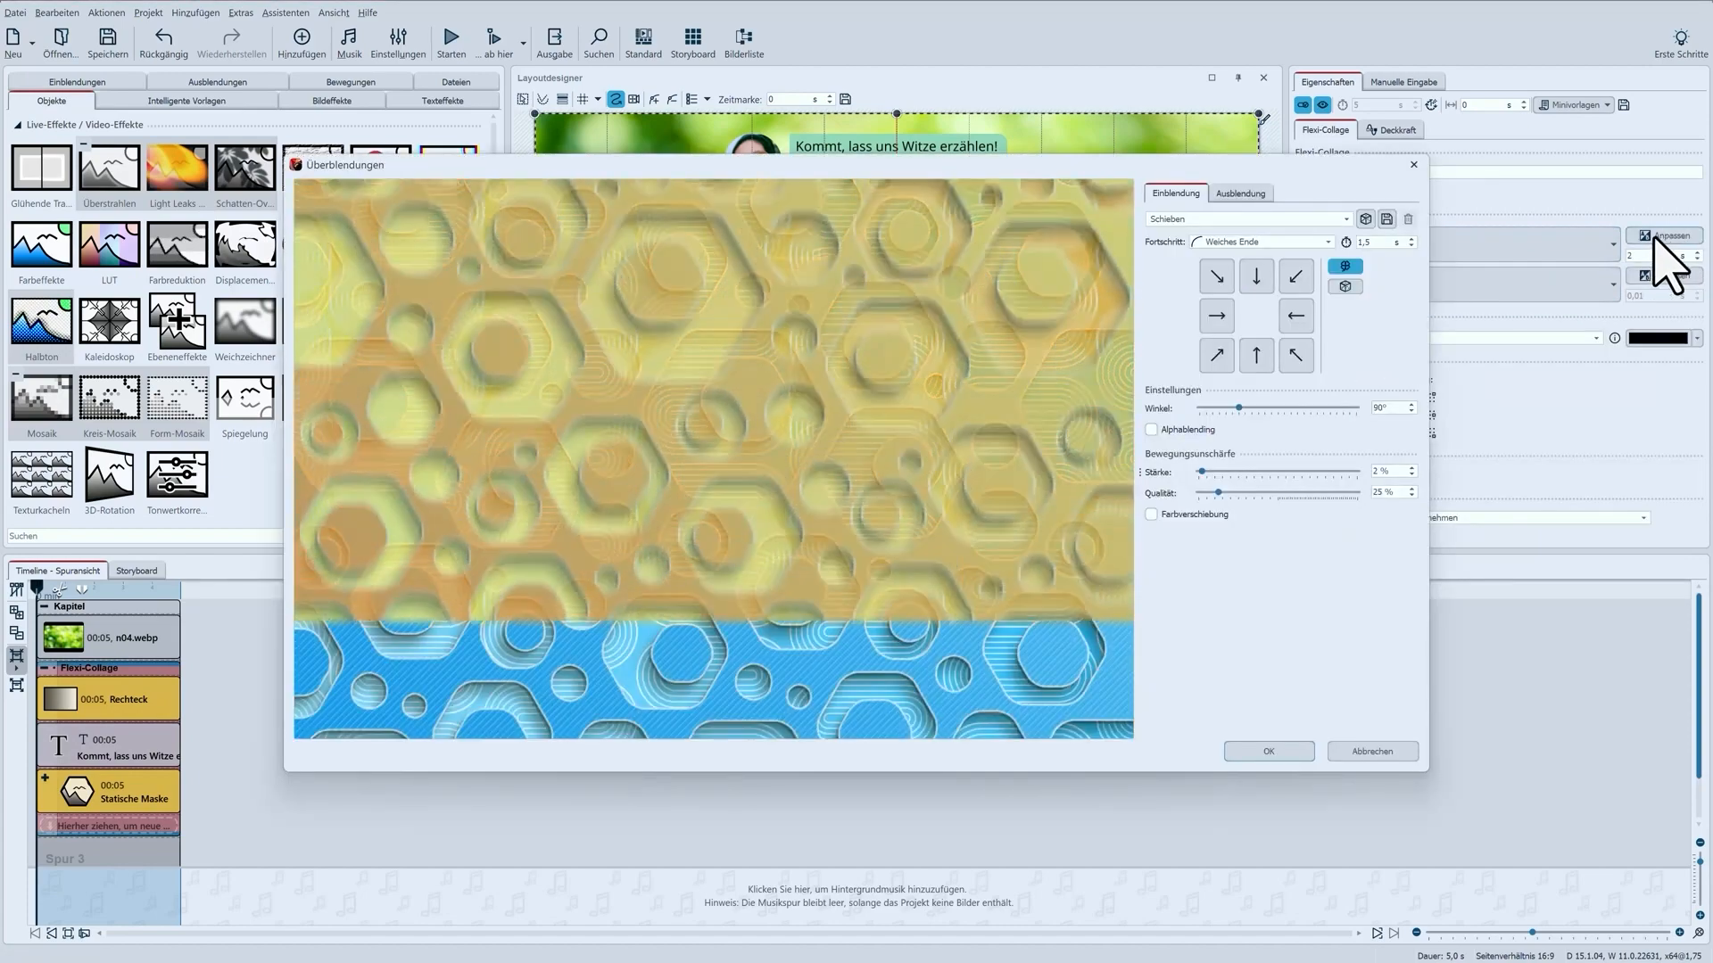
click(1208, 314)
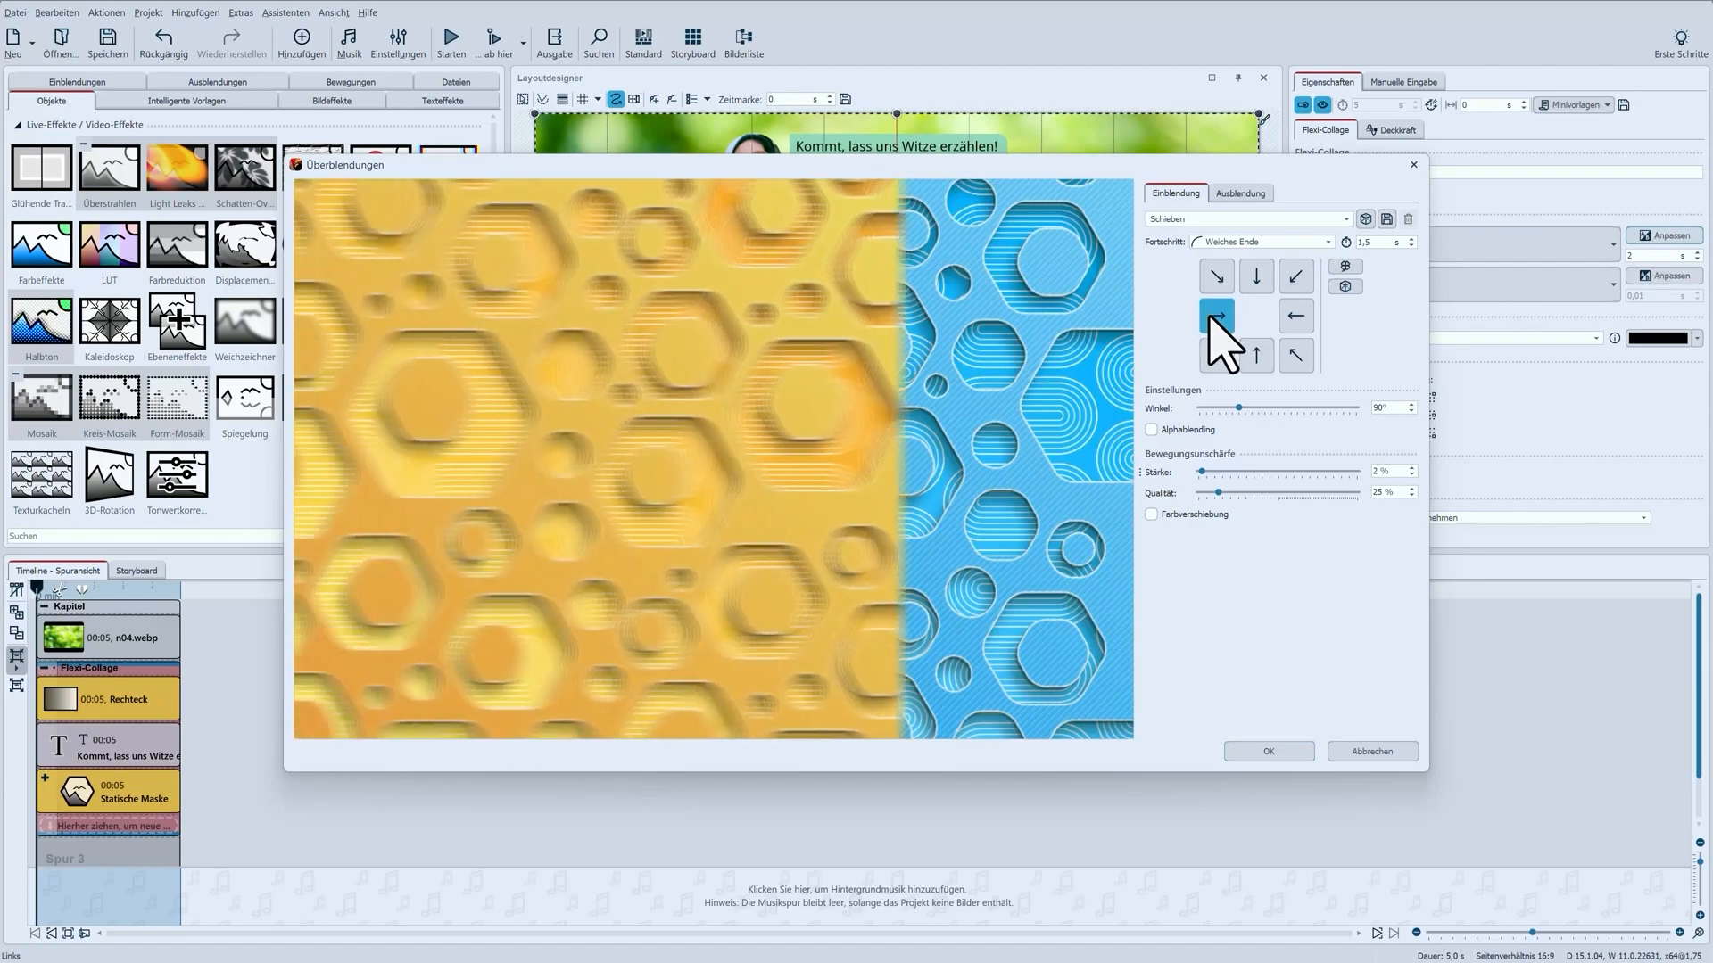
drag(1203, 473, 1198, 473)
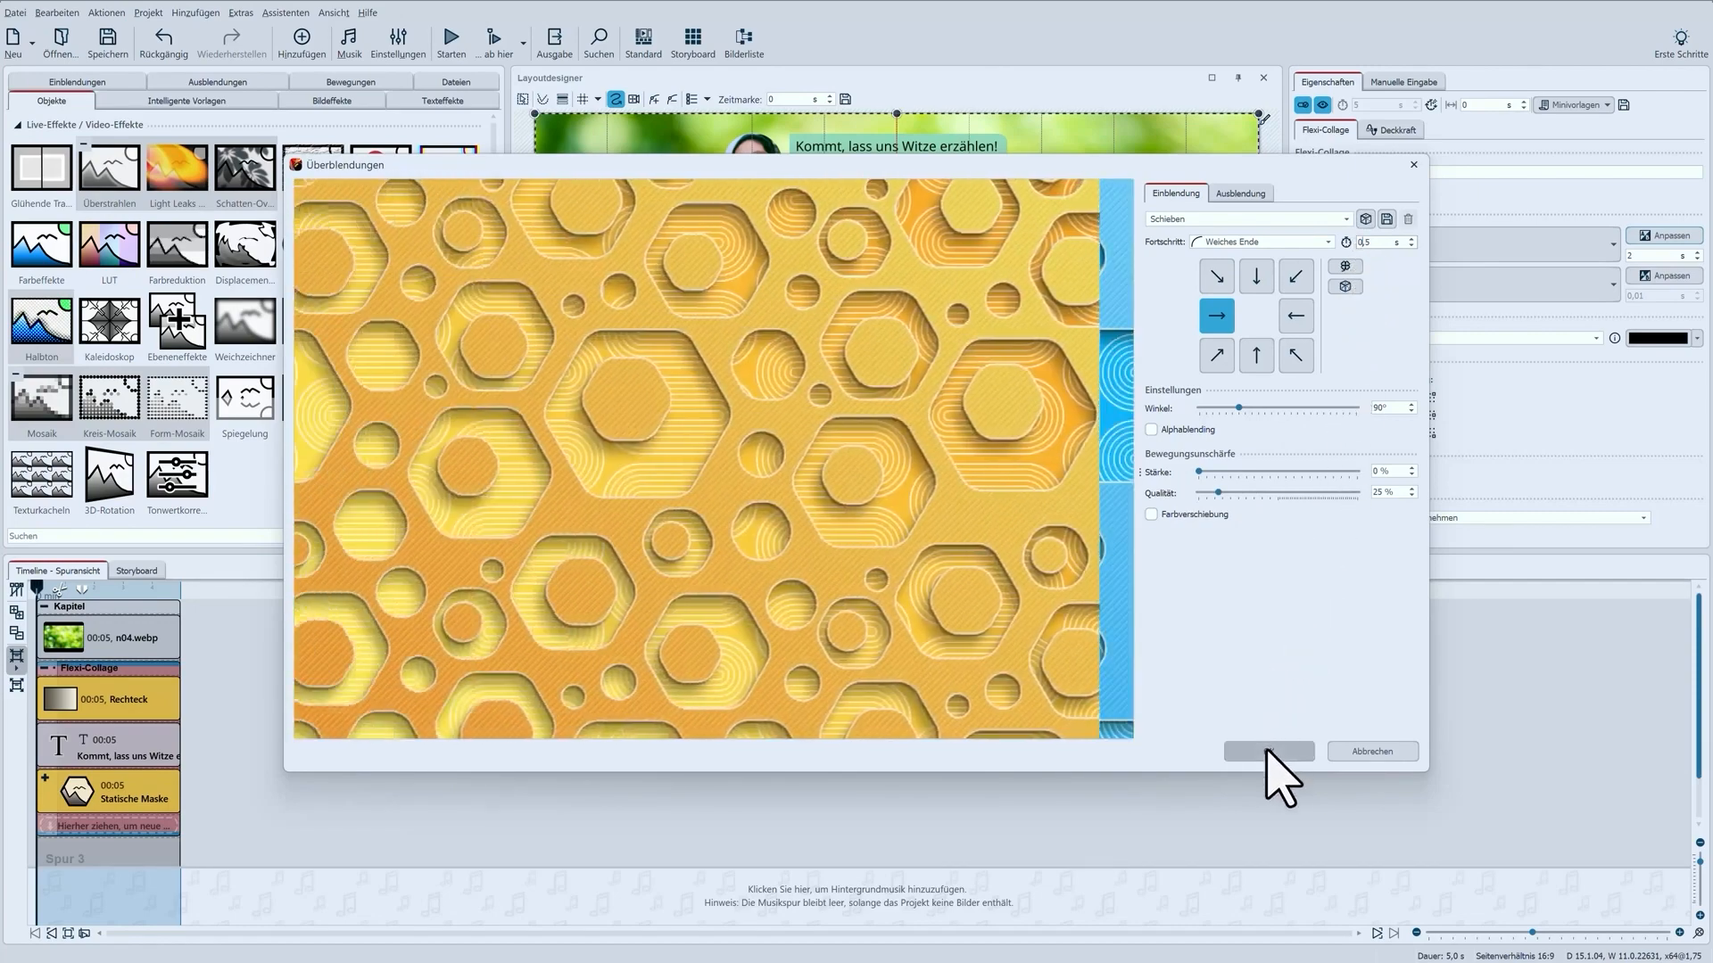
click(1268, 751)
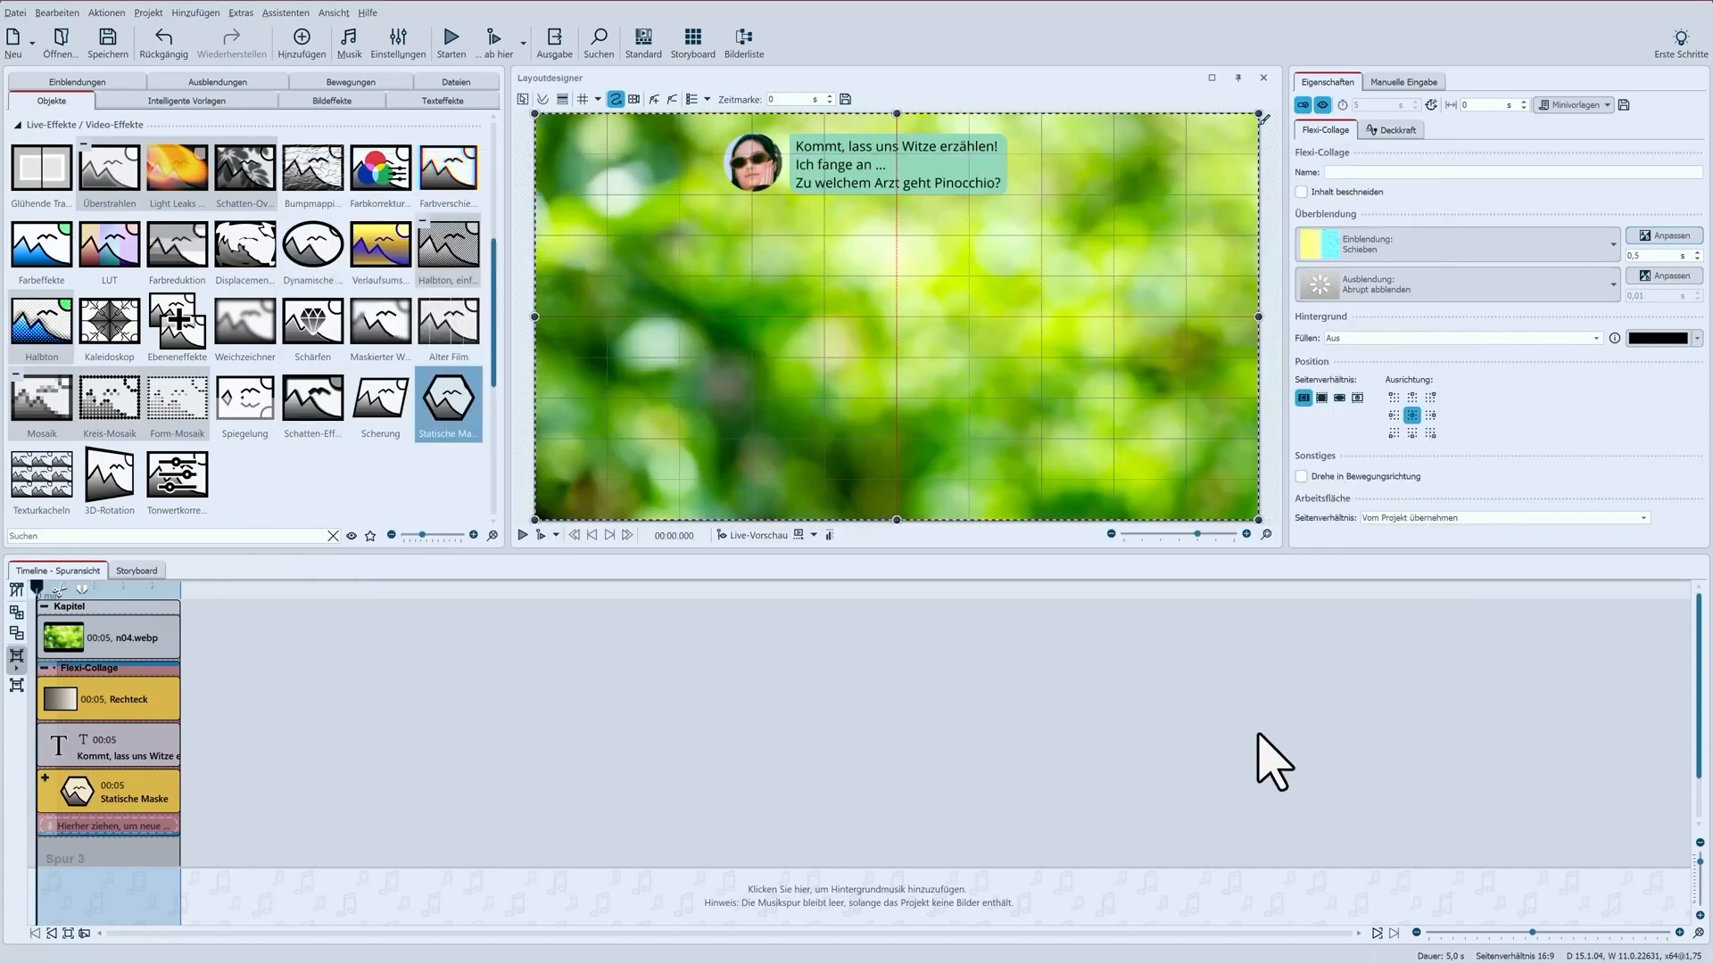
click(522, 535)
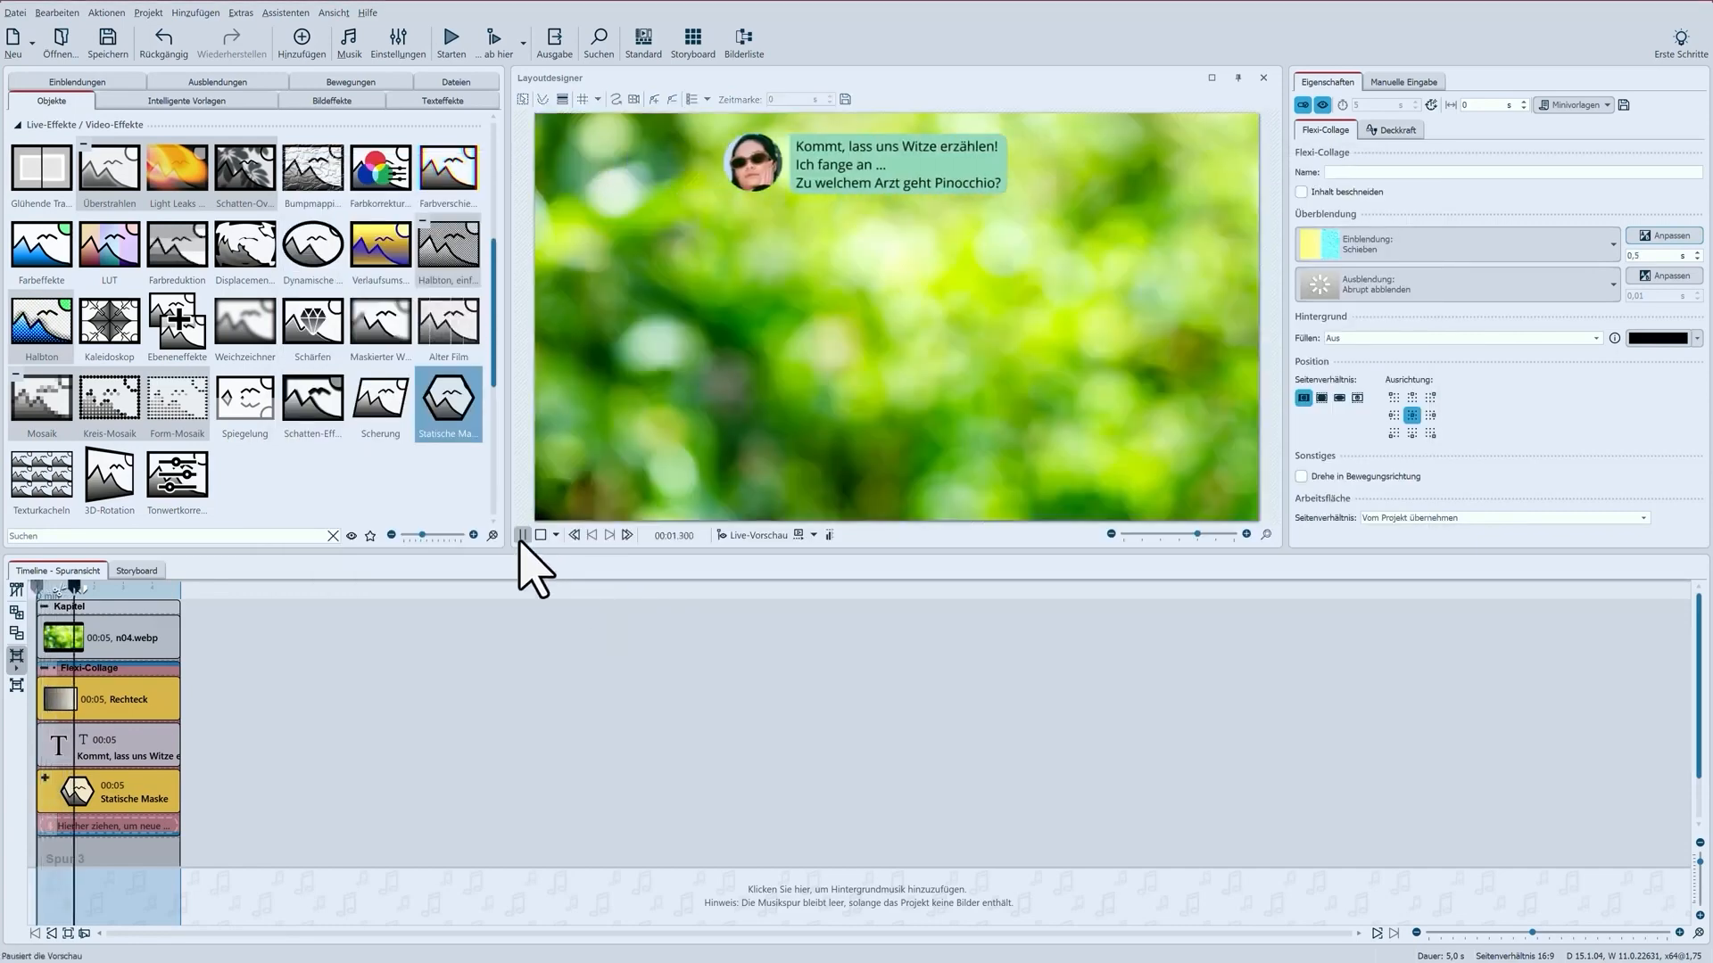
click(541, 536)
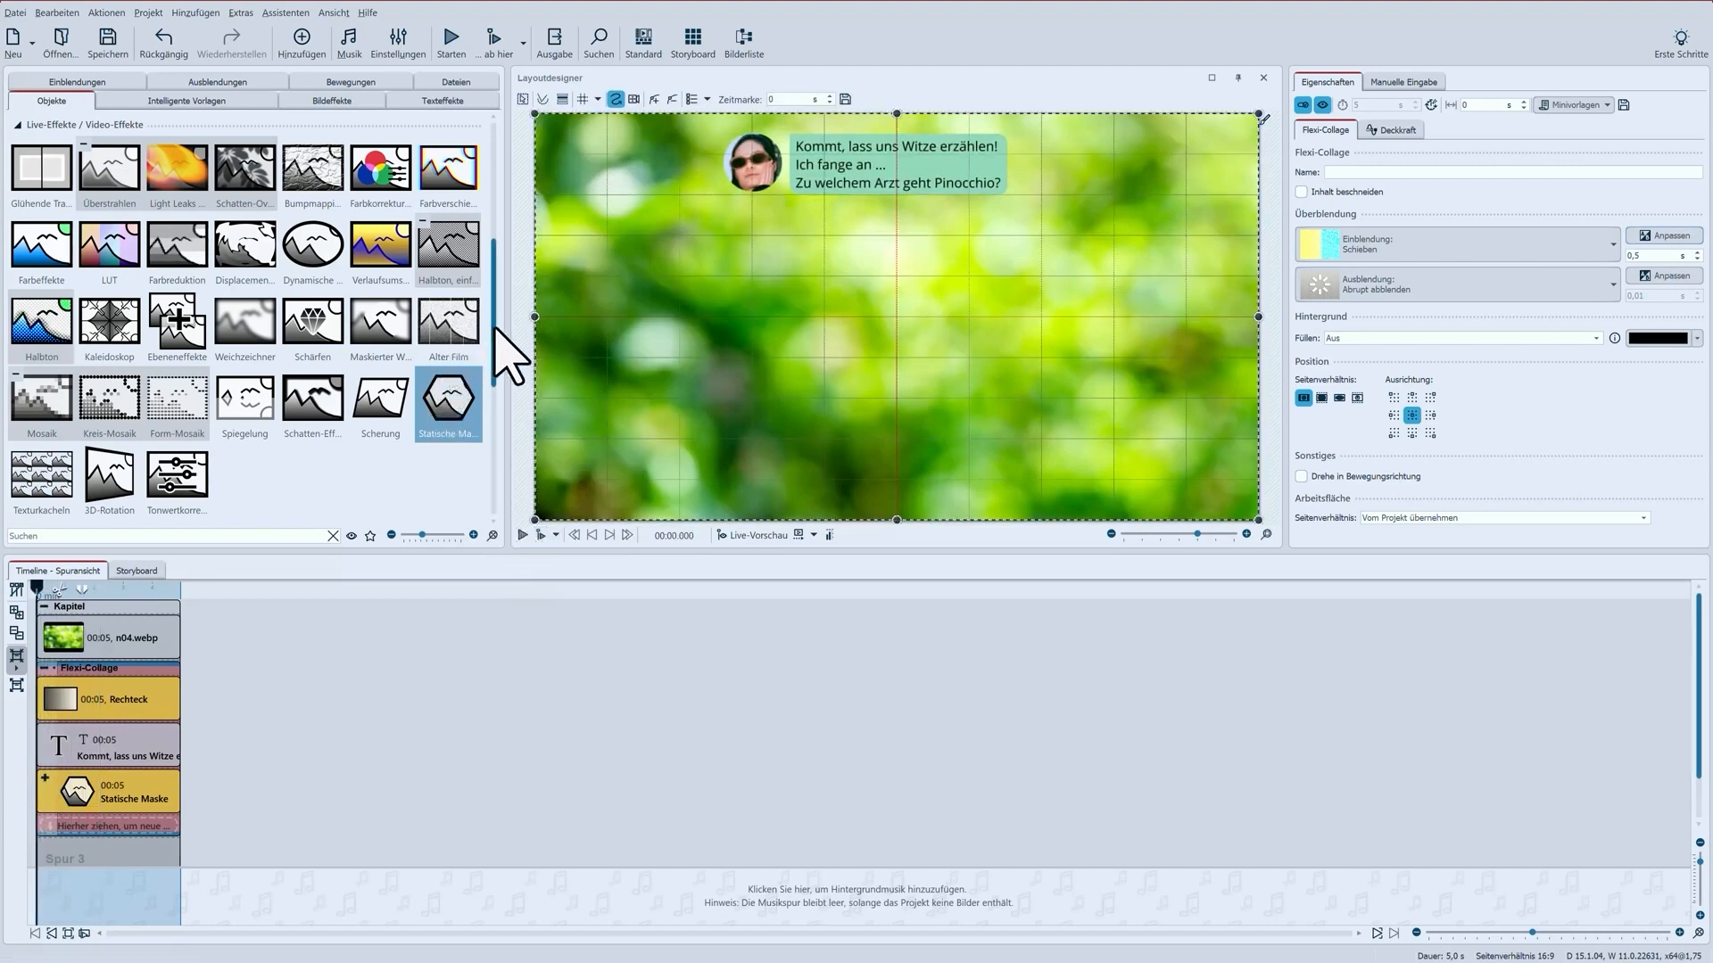
- Add a Sound object with the file music-box-pixabay-98027-ping.mp3 to a new track inside the Flexi-Collage
drag(496, 328, 497, 199)
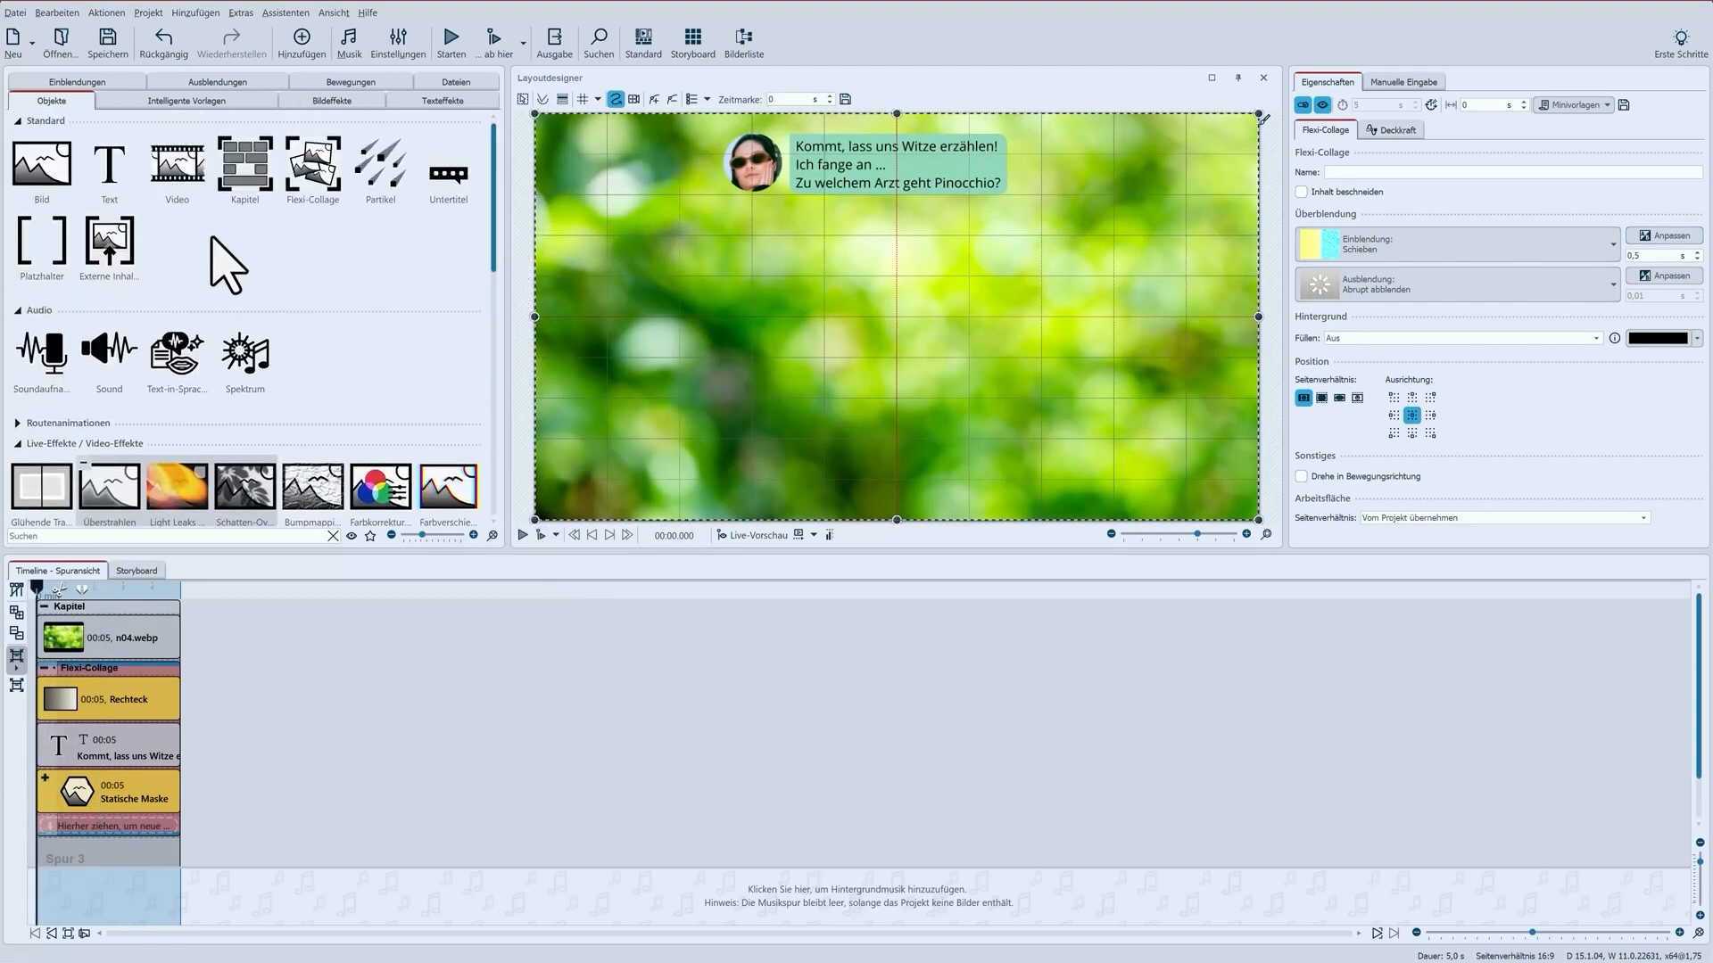
mouse_move(104, 343)
mouse_down()
mouse_move(116, 535)
mouse_move(59, 826)
mouse_up()
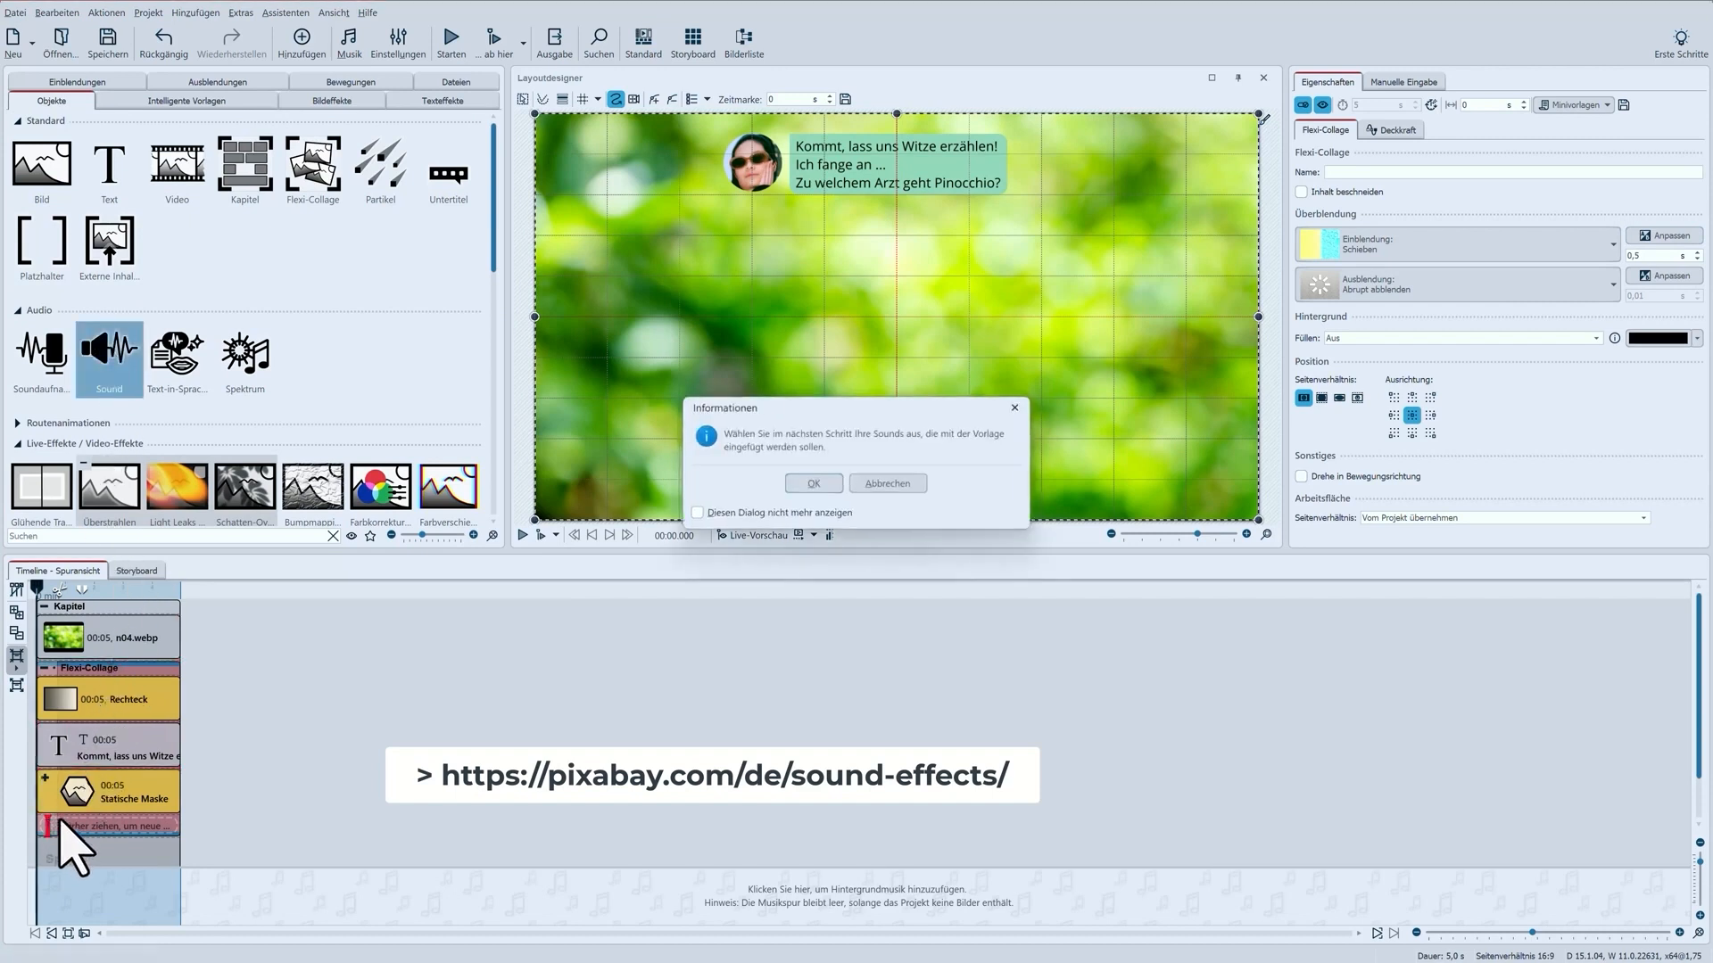
click(814, 483)
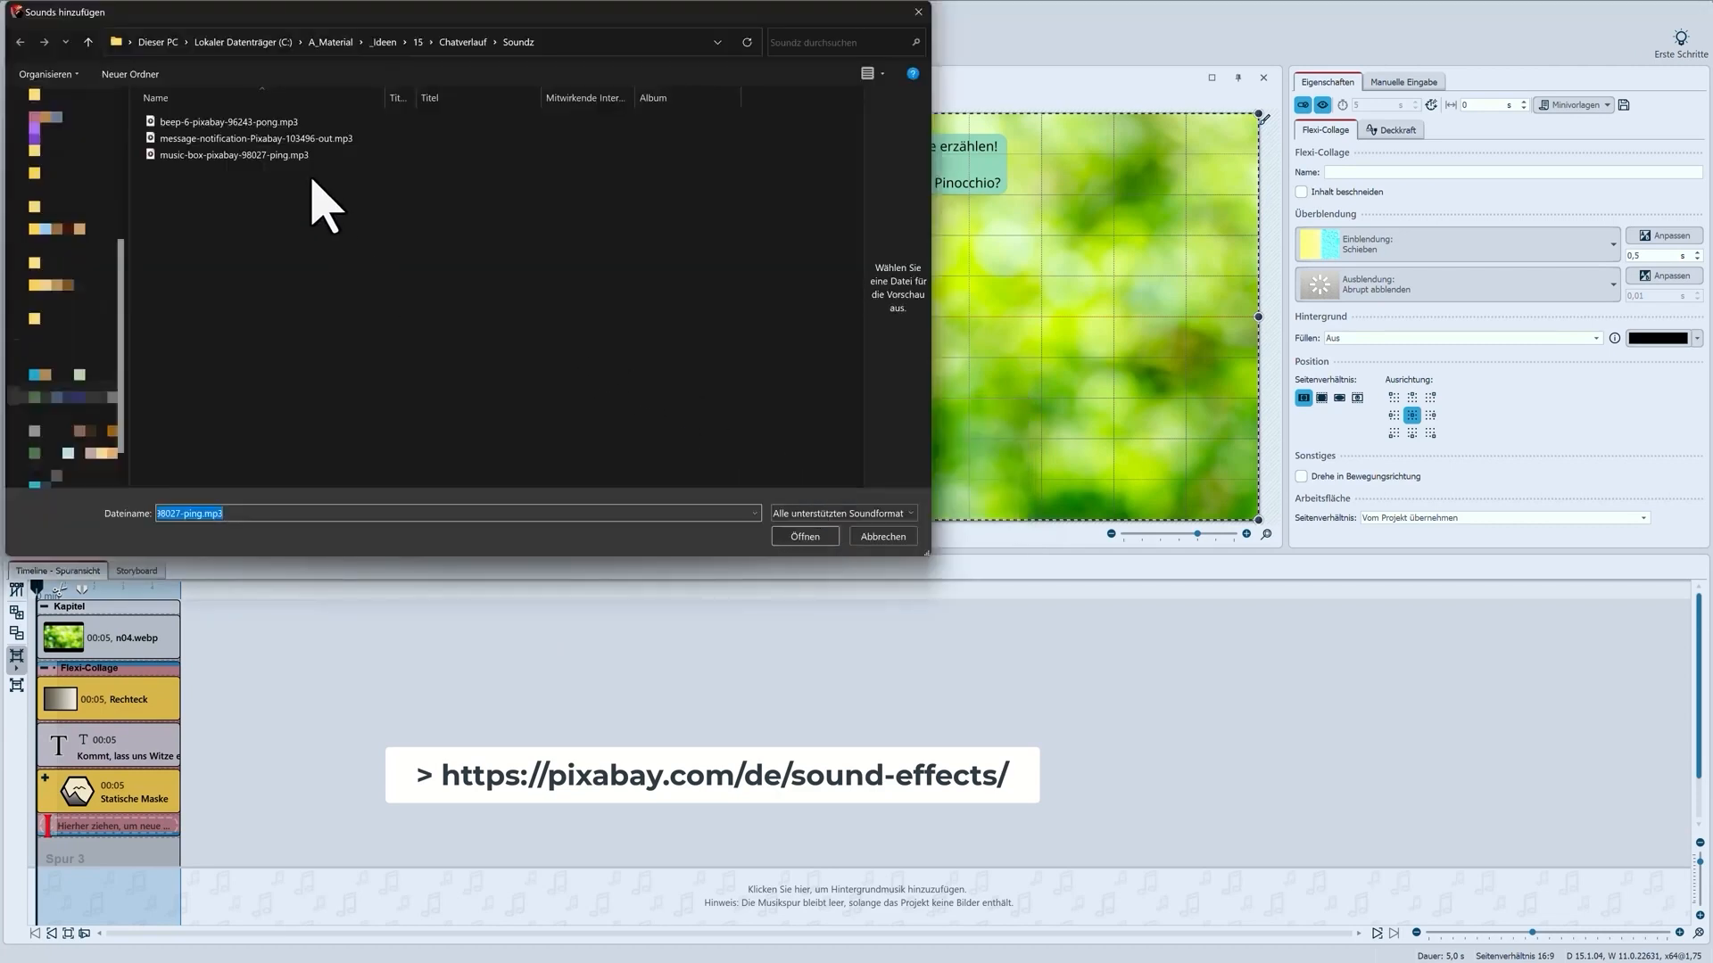
click(284, 155)
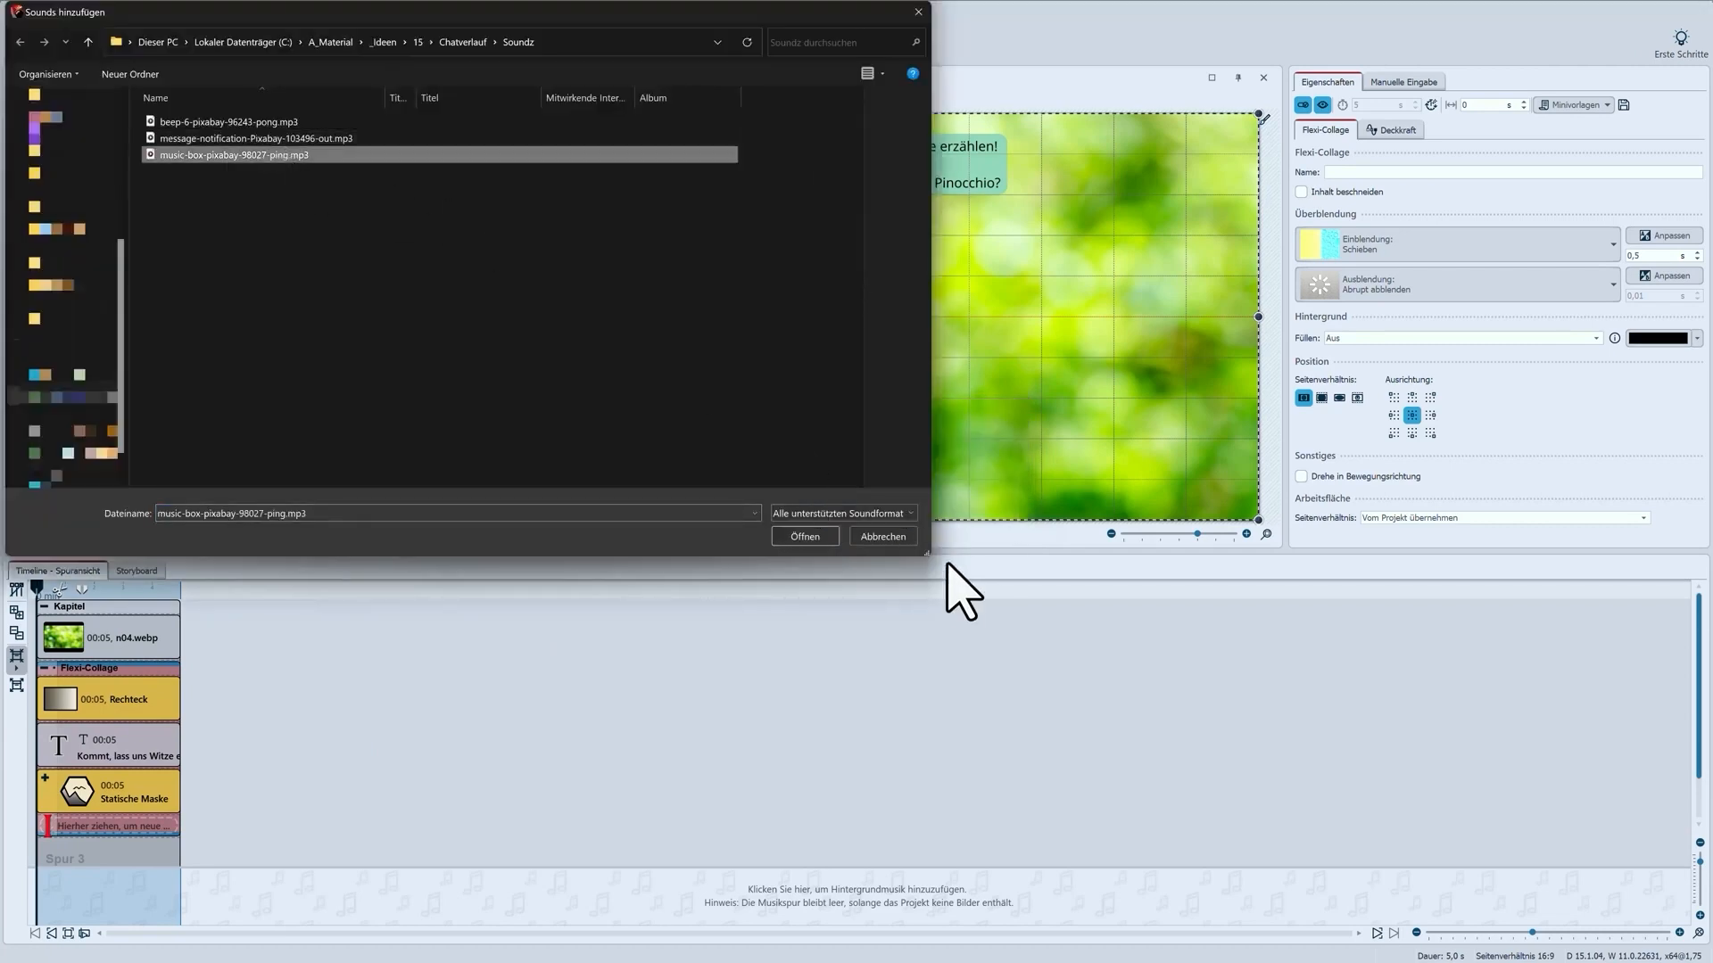
click(804, 536)
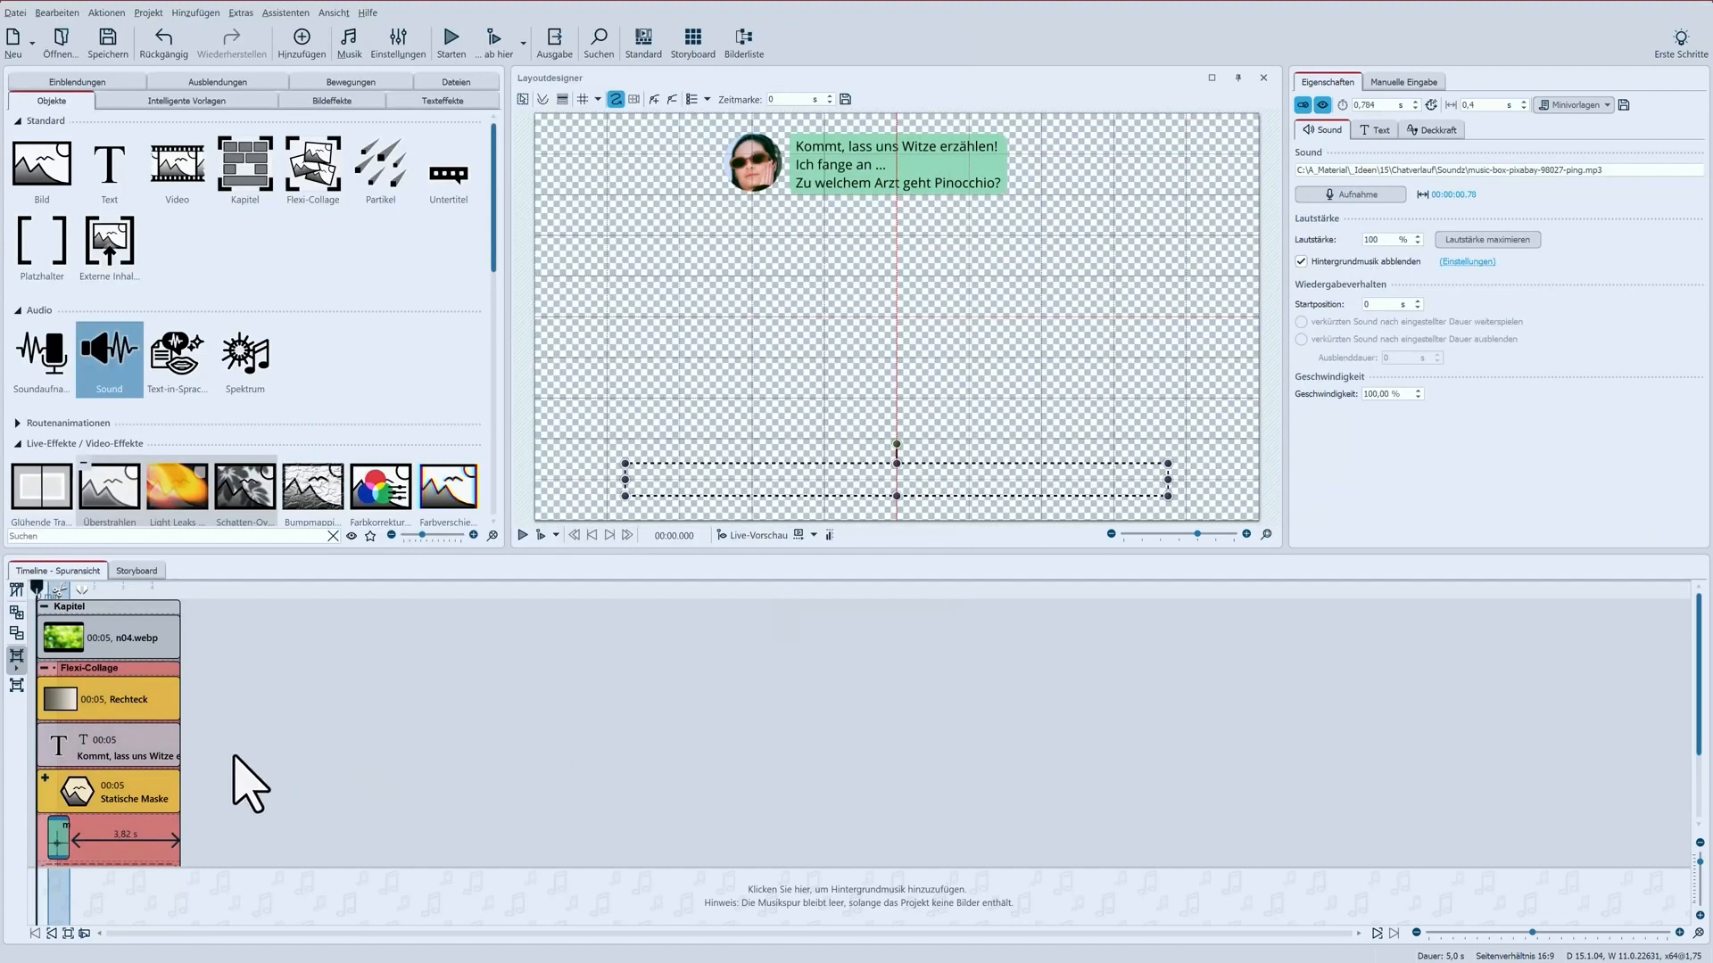
- Move the ping sound to the start of the Flexi-Collage, collapse the collage and preview the show
drag(62, 837, 53, 837)
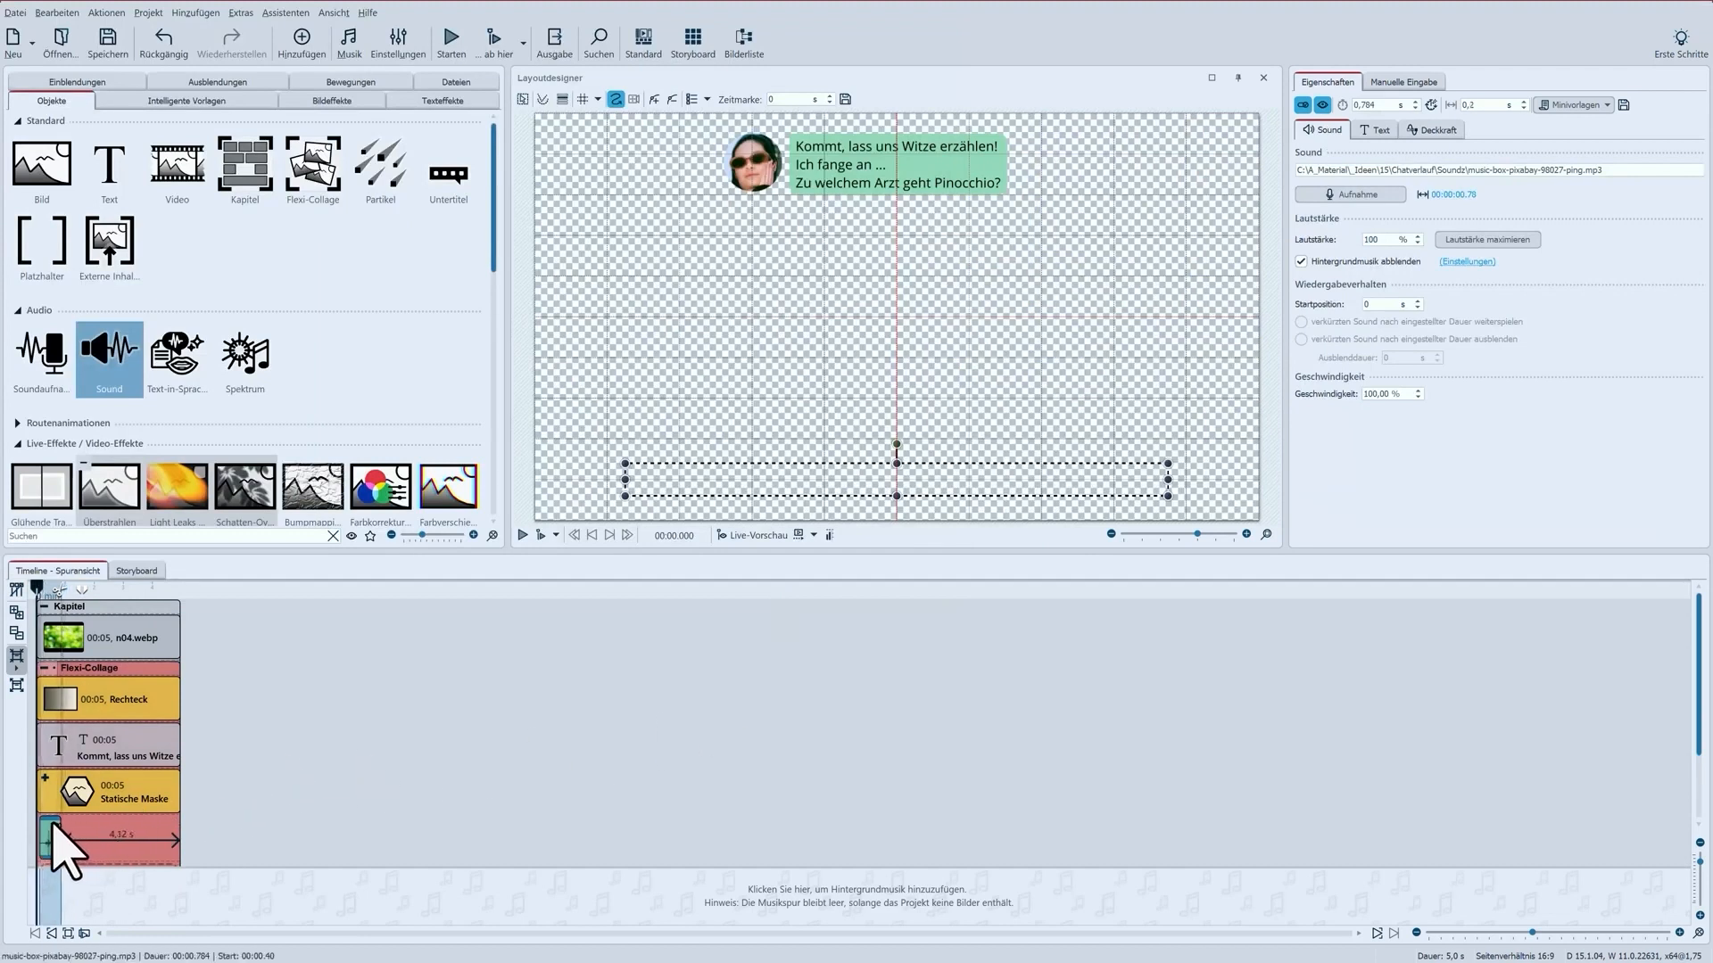
click(45, 669)
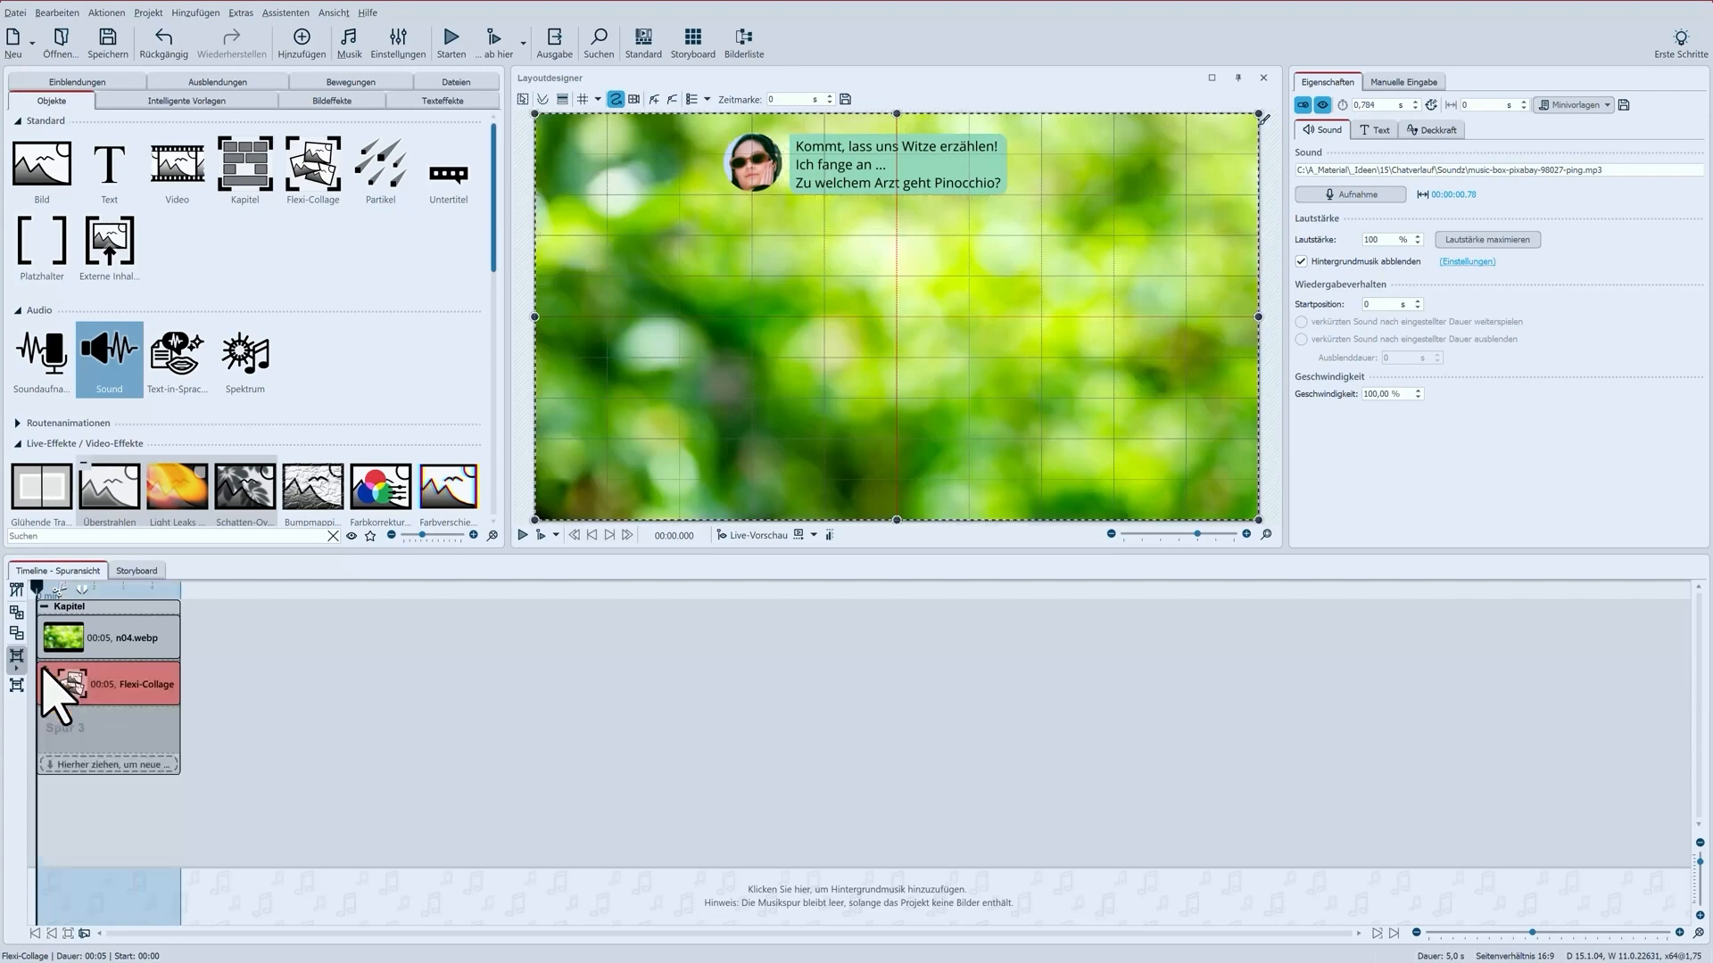
click(451, 39)
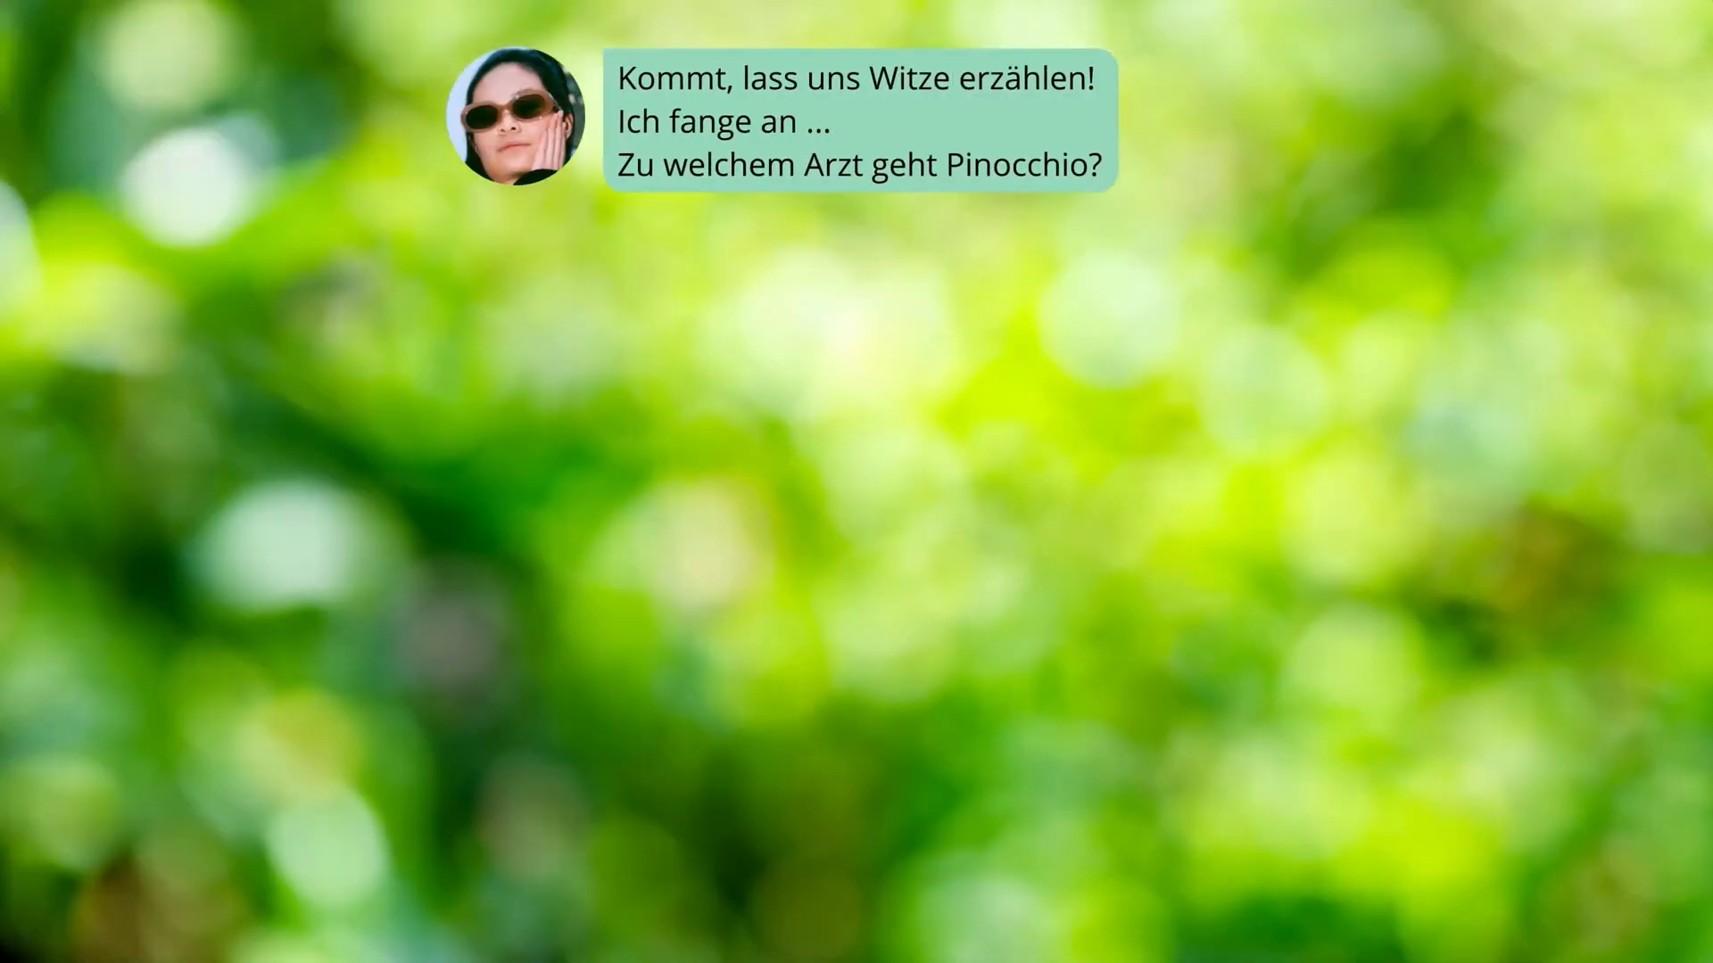
key(Escape)
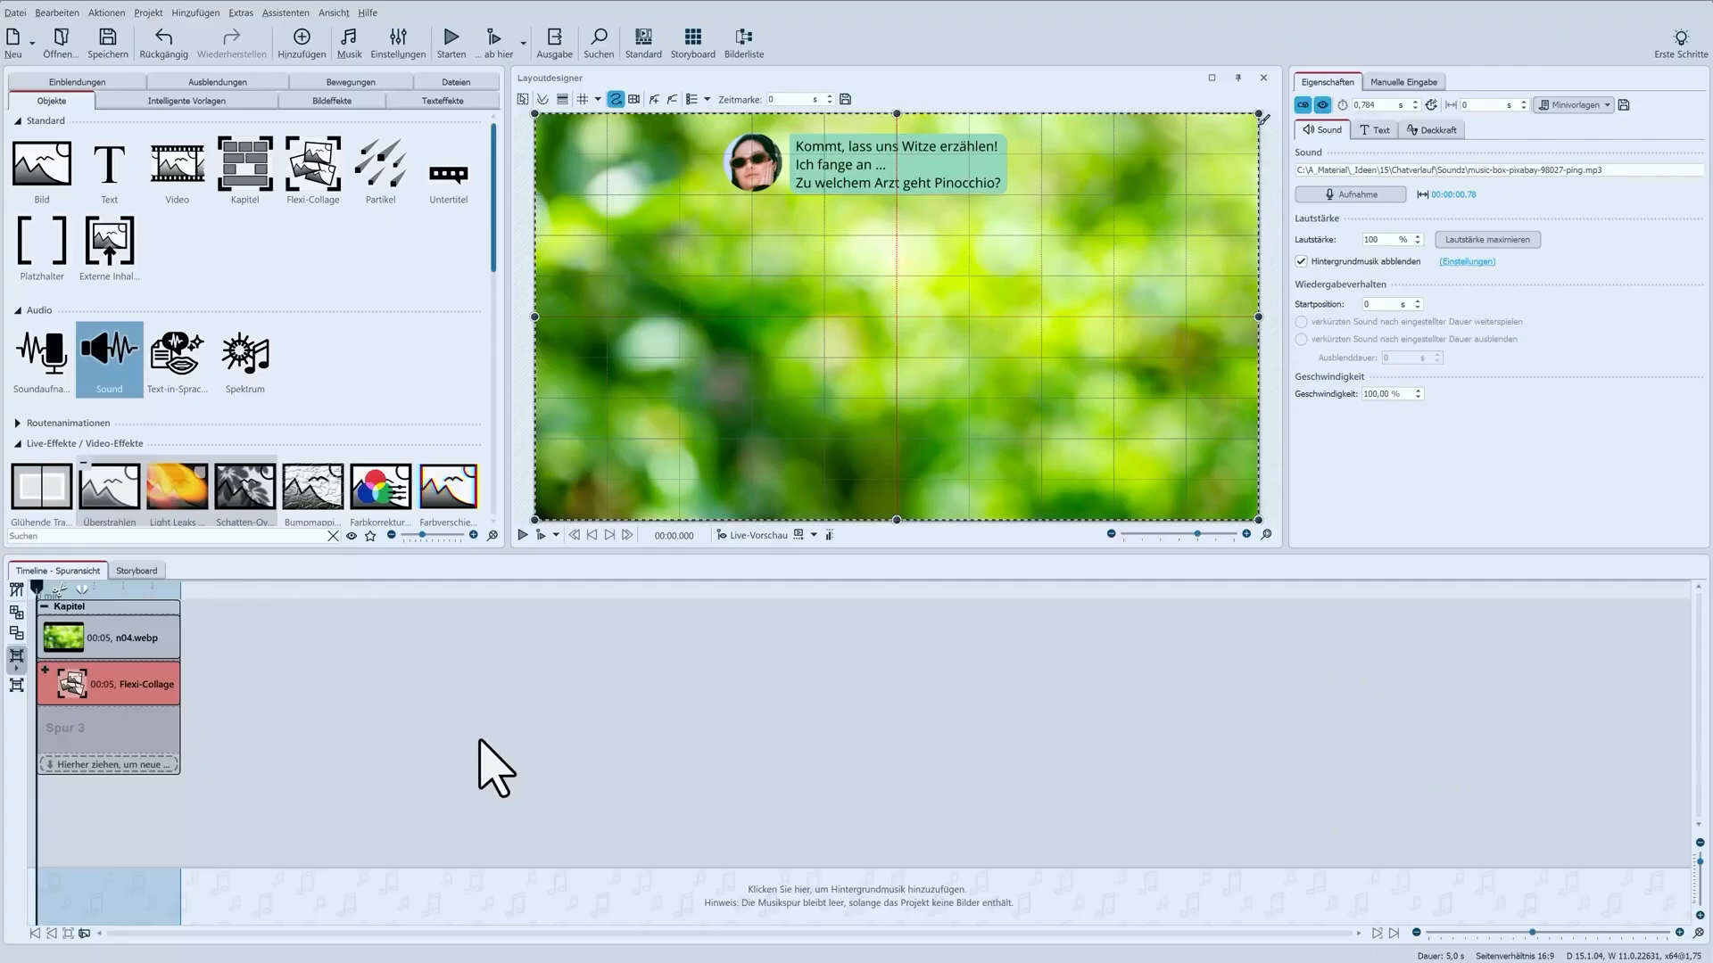
- Duplicate the Flexi-Collage, place the copy at the start of the track below, and name it "rechts"
click(140, 702)
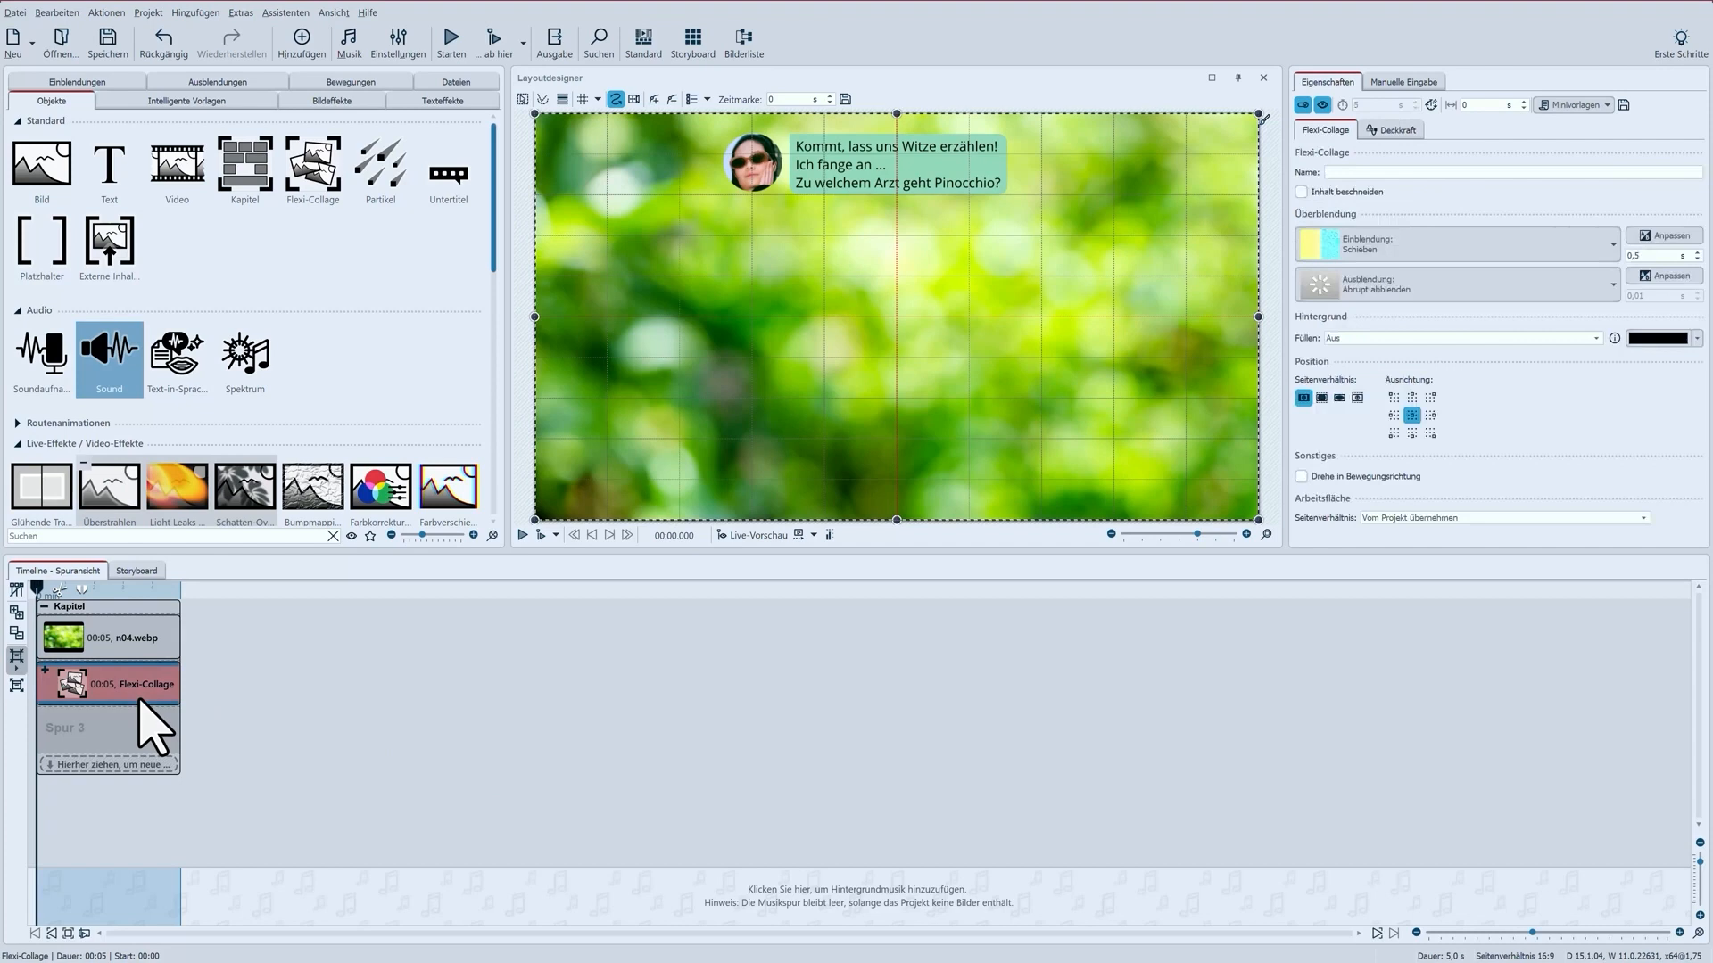
key(ctrl+v)
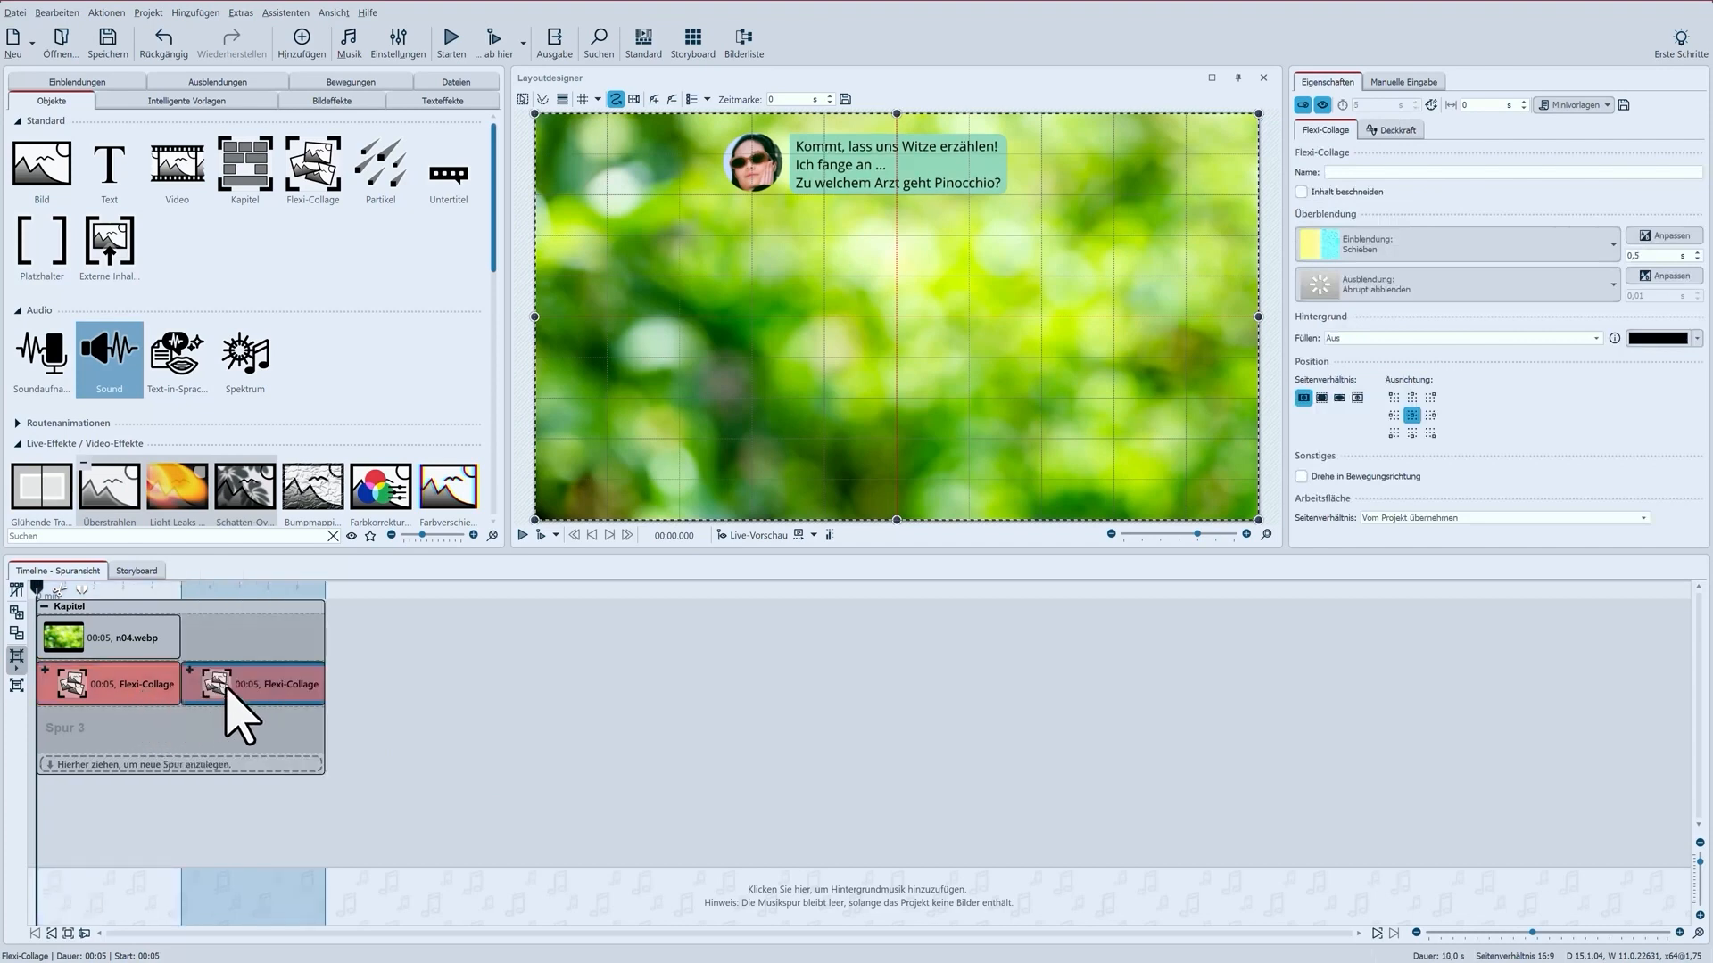
drag(236, 687, 86, 729)
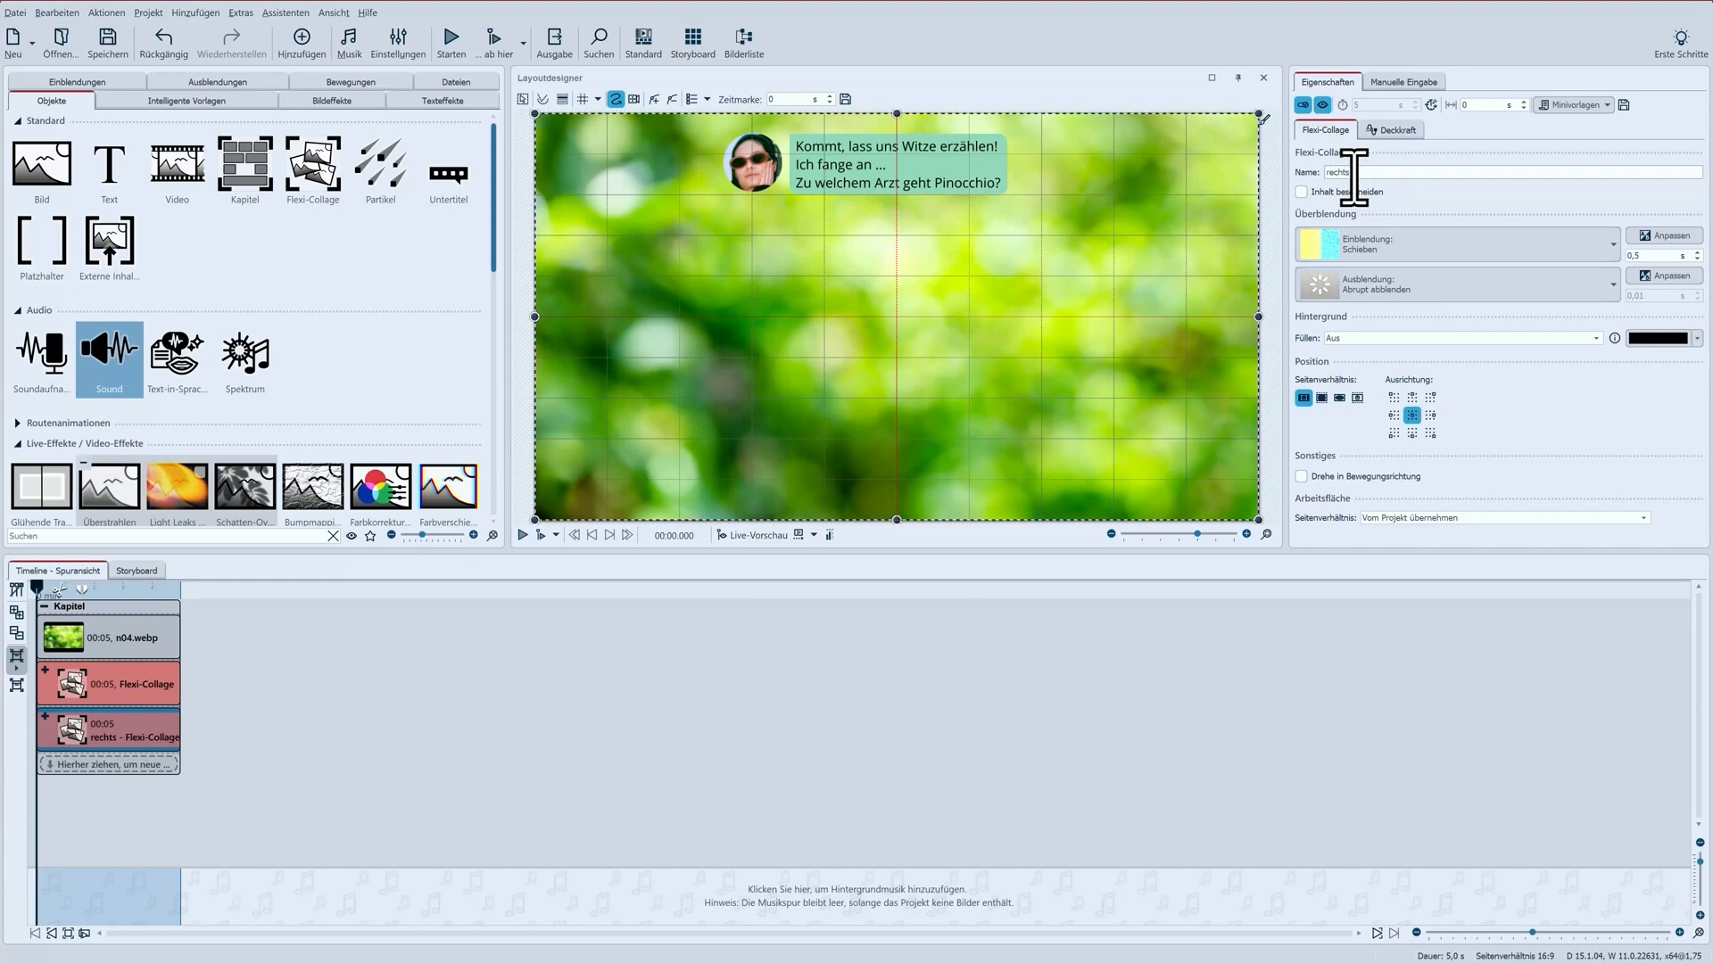
- Set the Schieben fade-in of the "rechts" collage to move from right to left, at an angle of 270°
click(1664, 237)
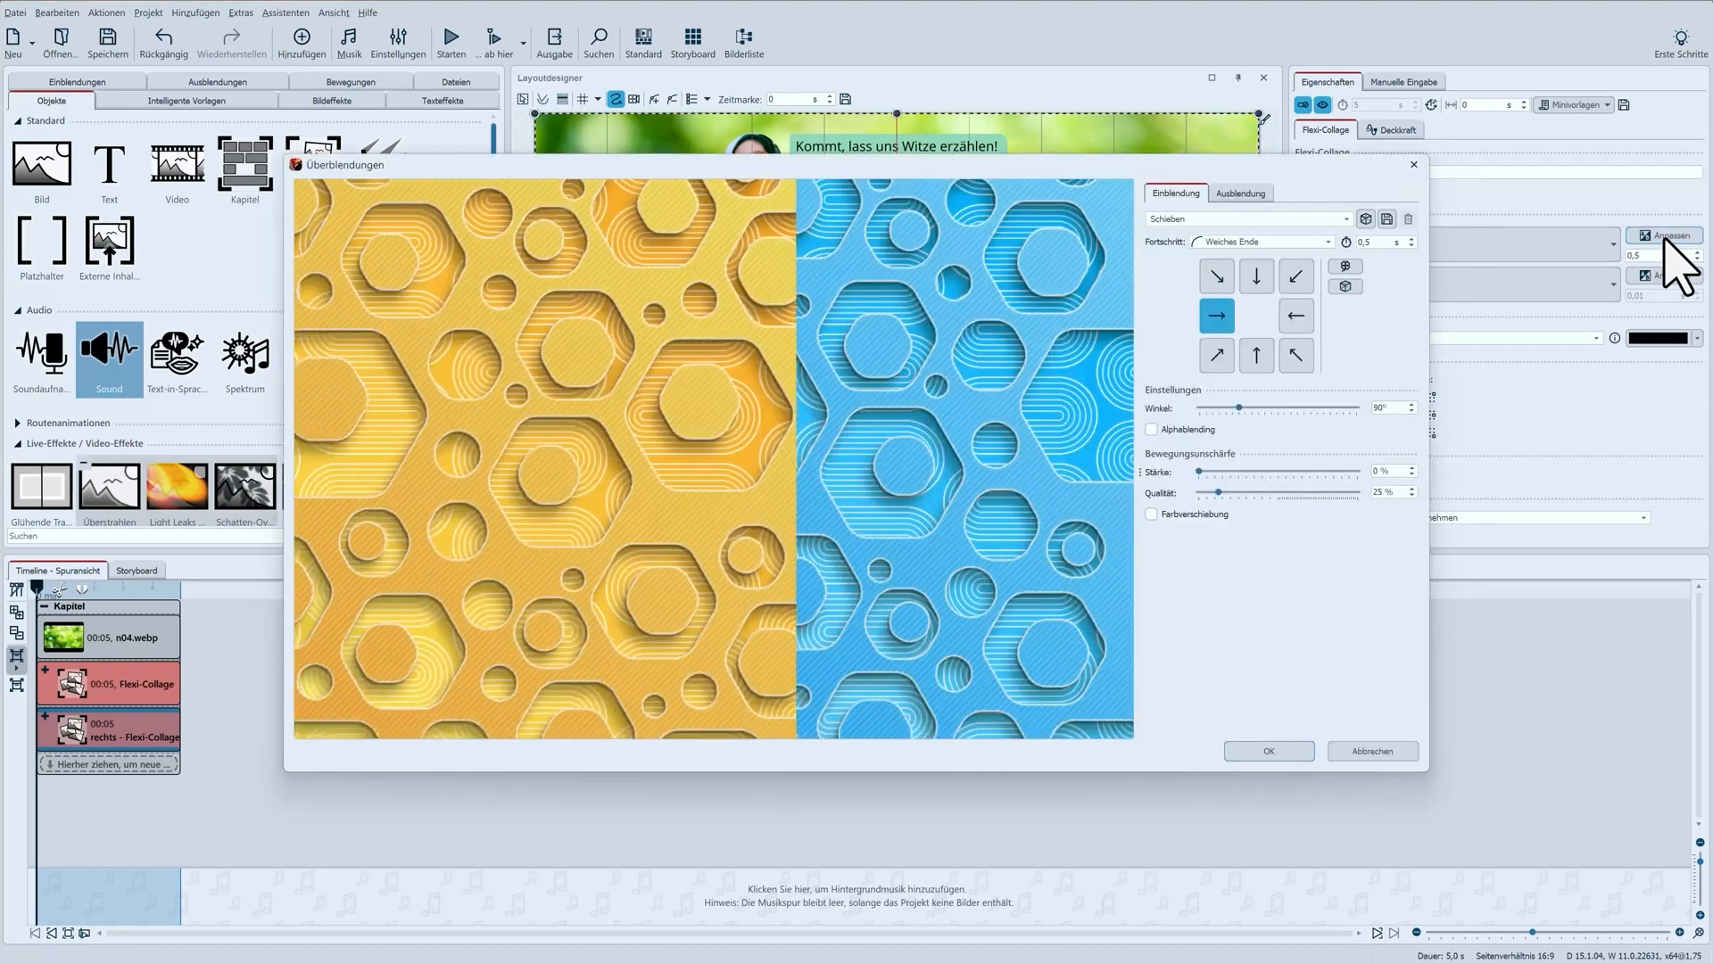
click(1295, 316)
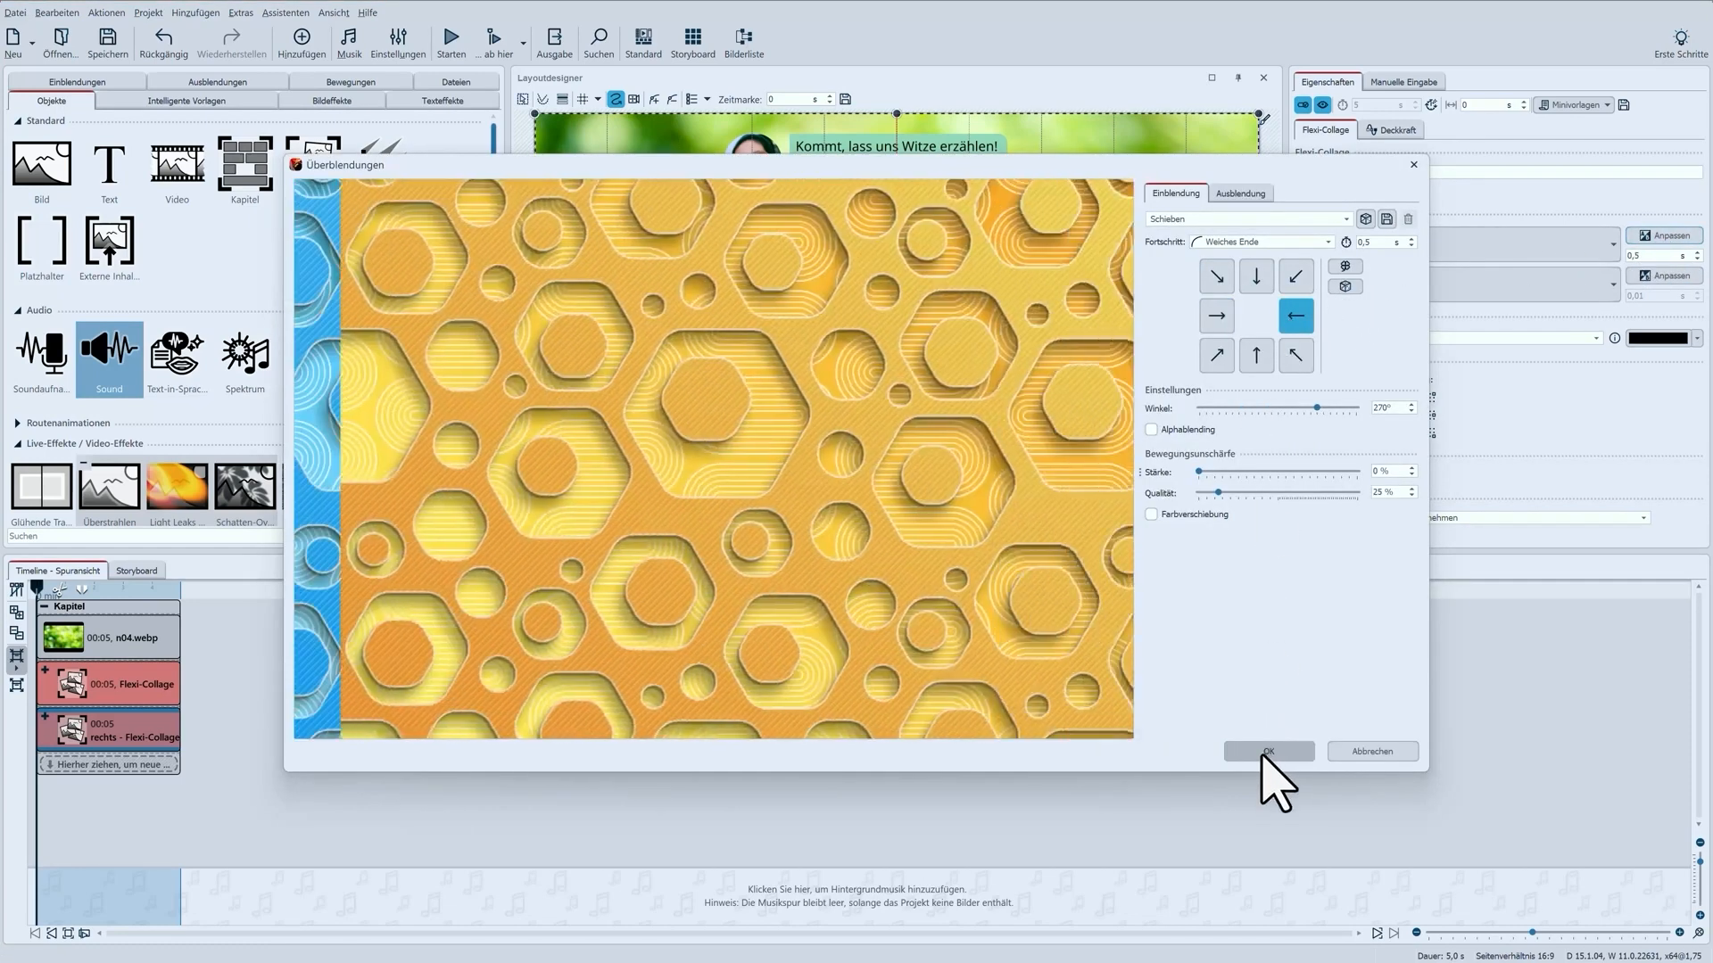
click(1266, 751)
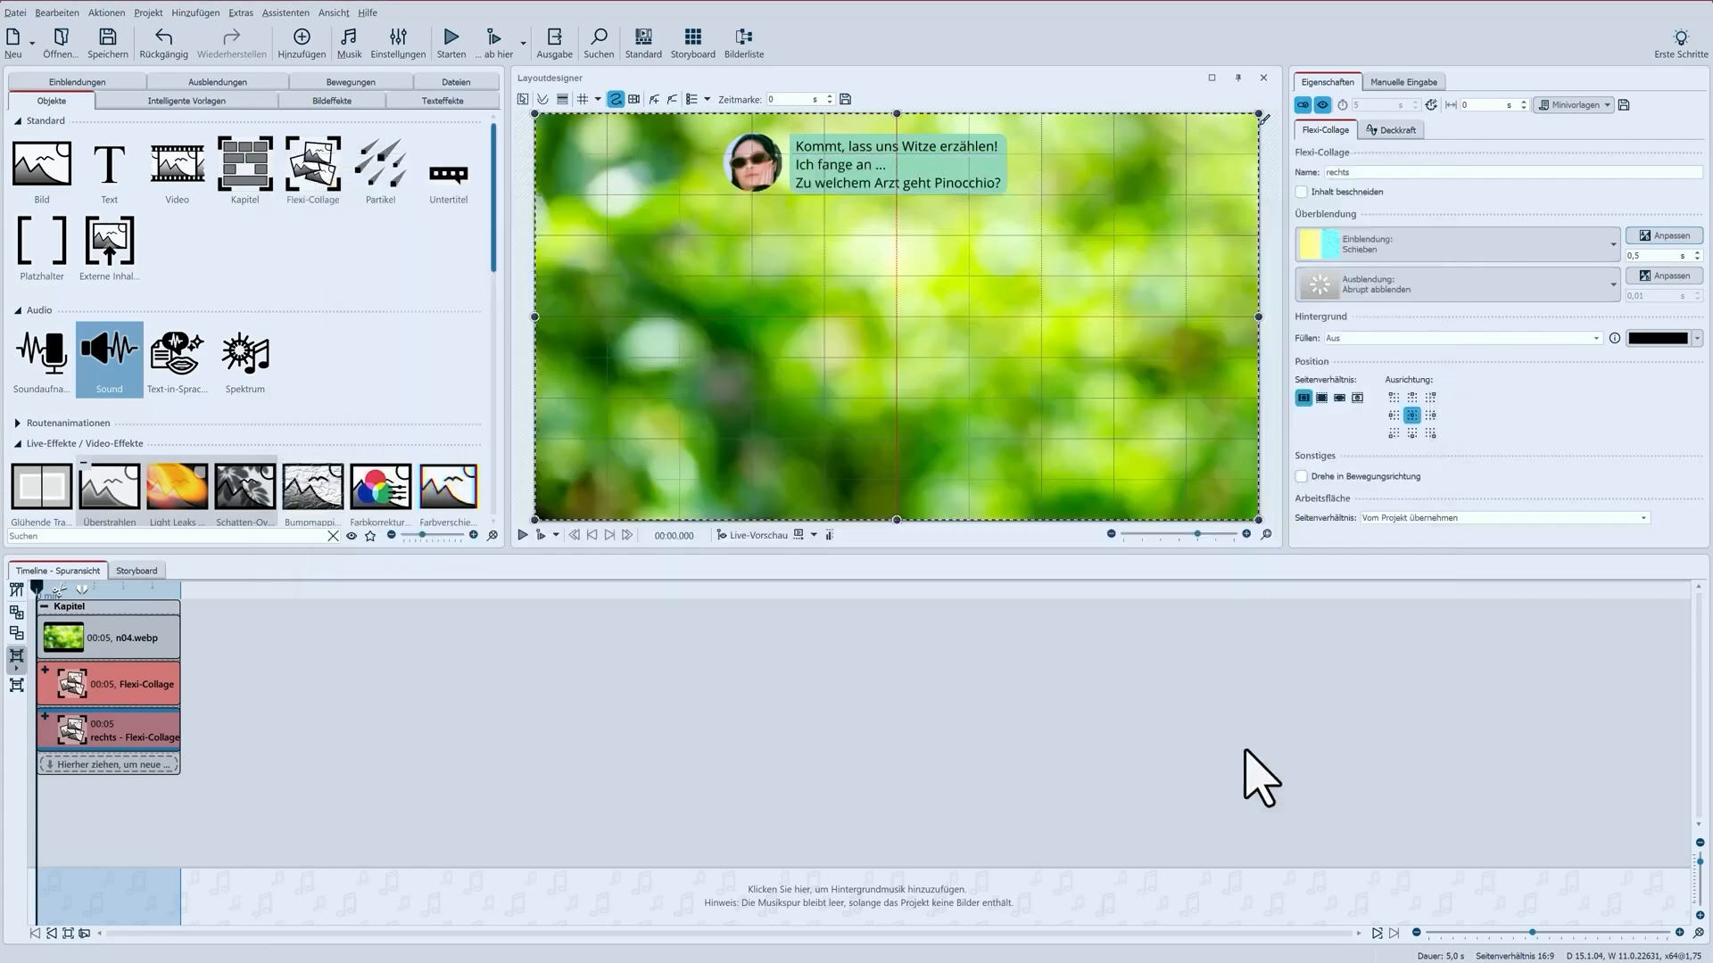
- Fill the rectangle in the "rechts" collage with pastel blue (94C4D3FF) and set its corner radii to 30 % upper left and 0 % upper right
click(44, 717)
click(109, 754)
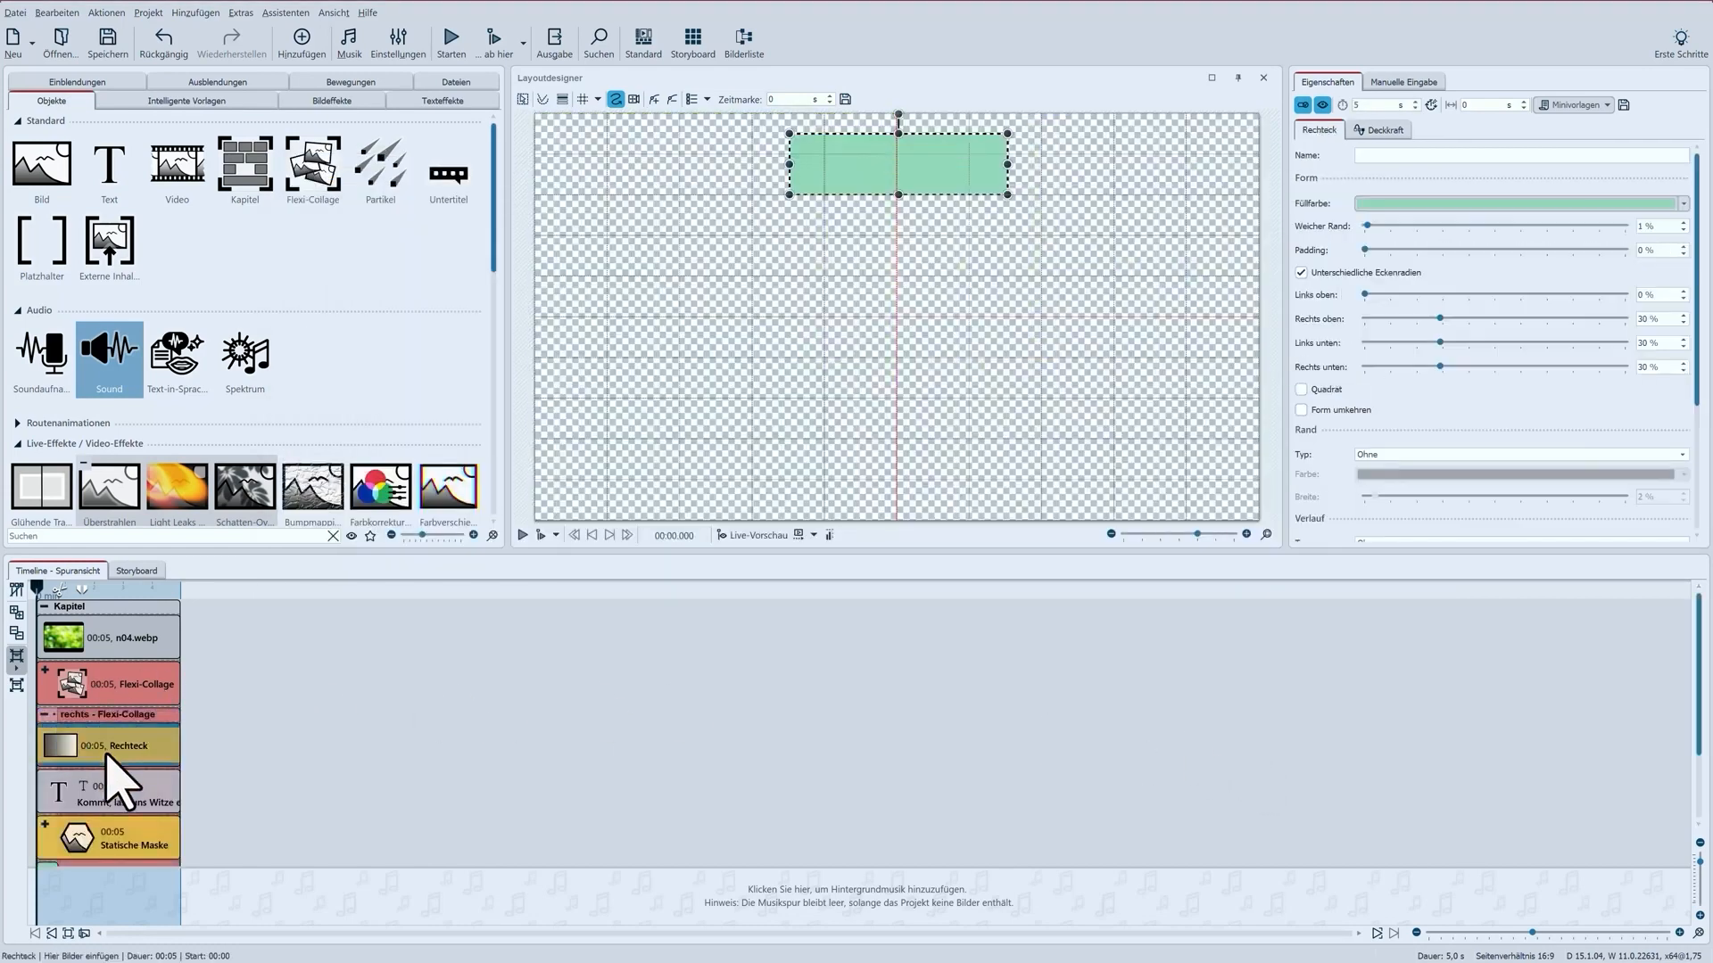
click(1425, 203)
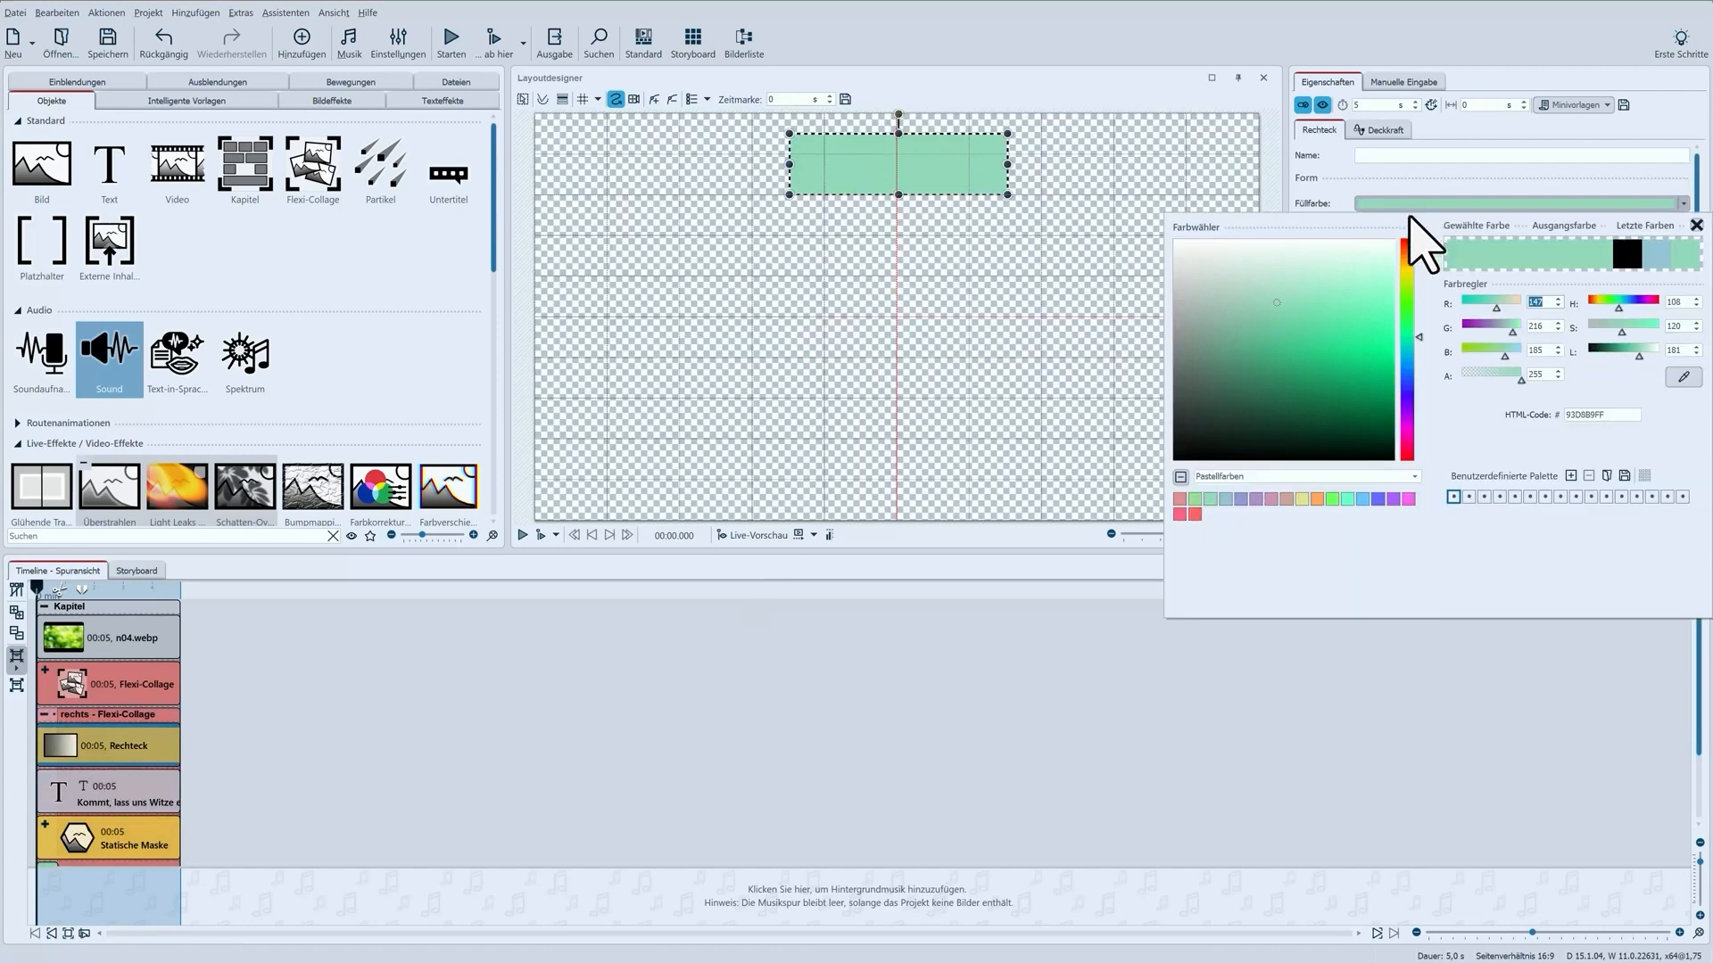
click(1224, 499)
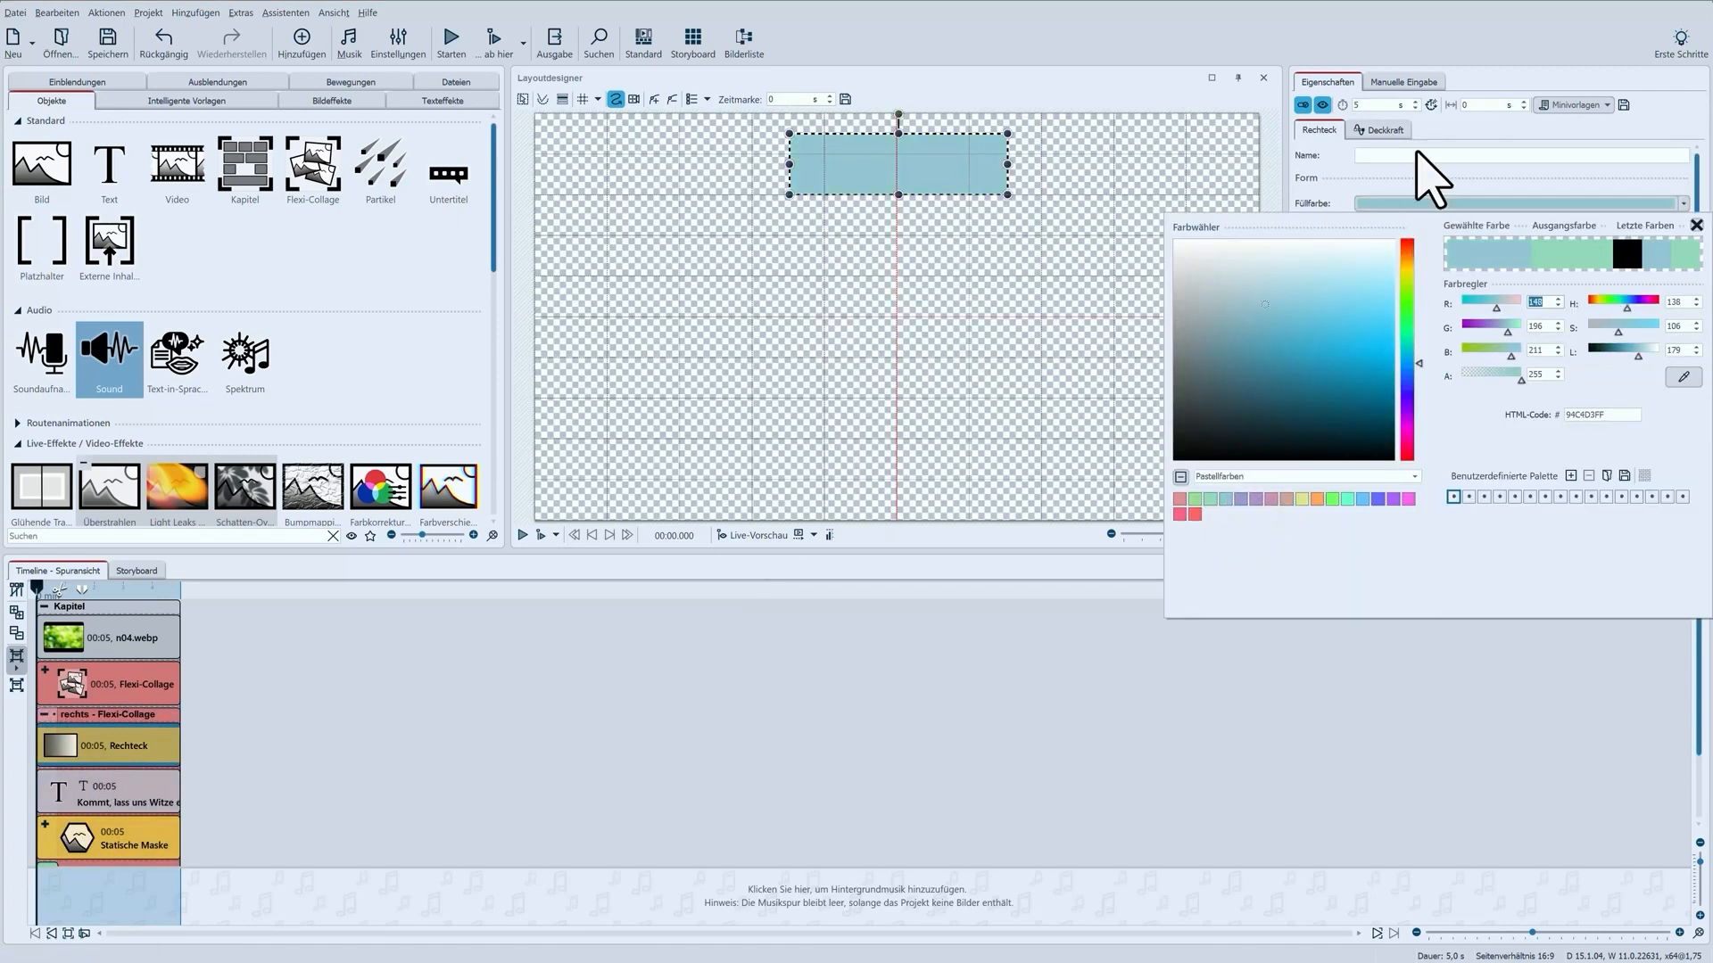
click(1422, 207)
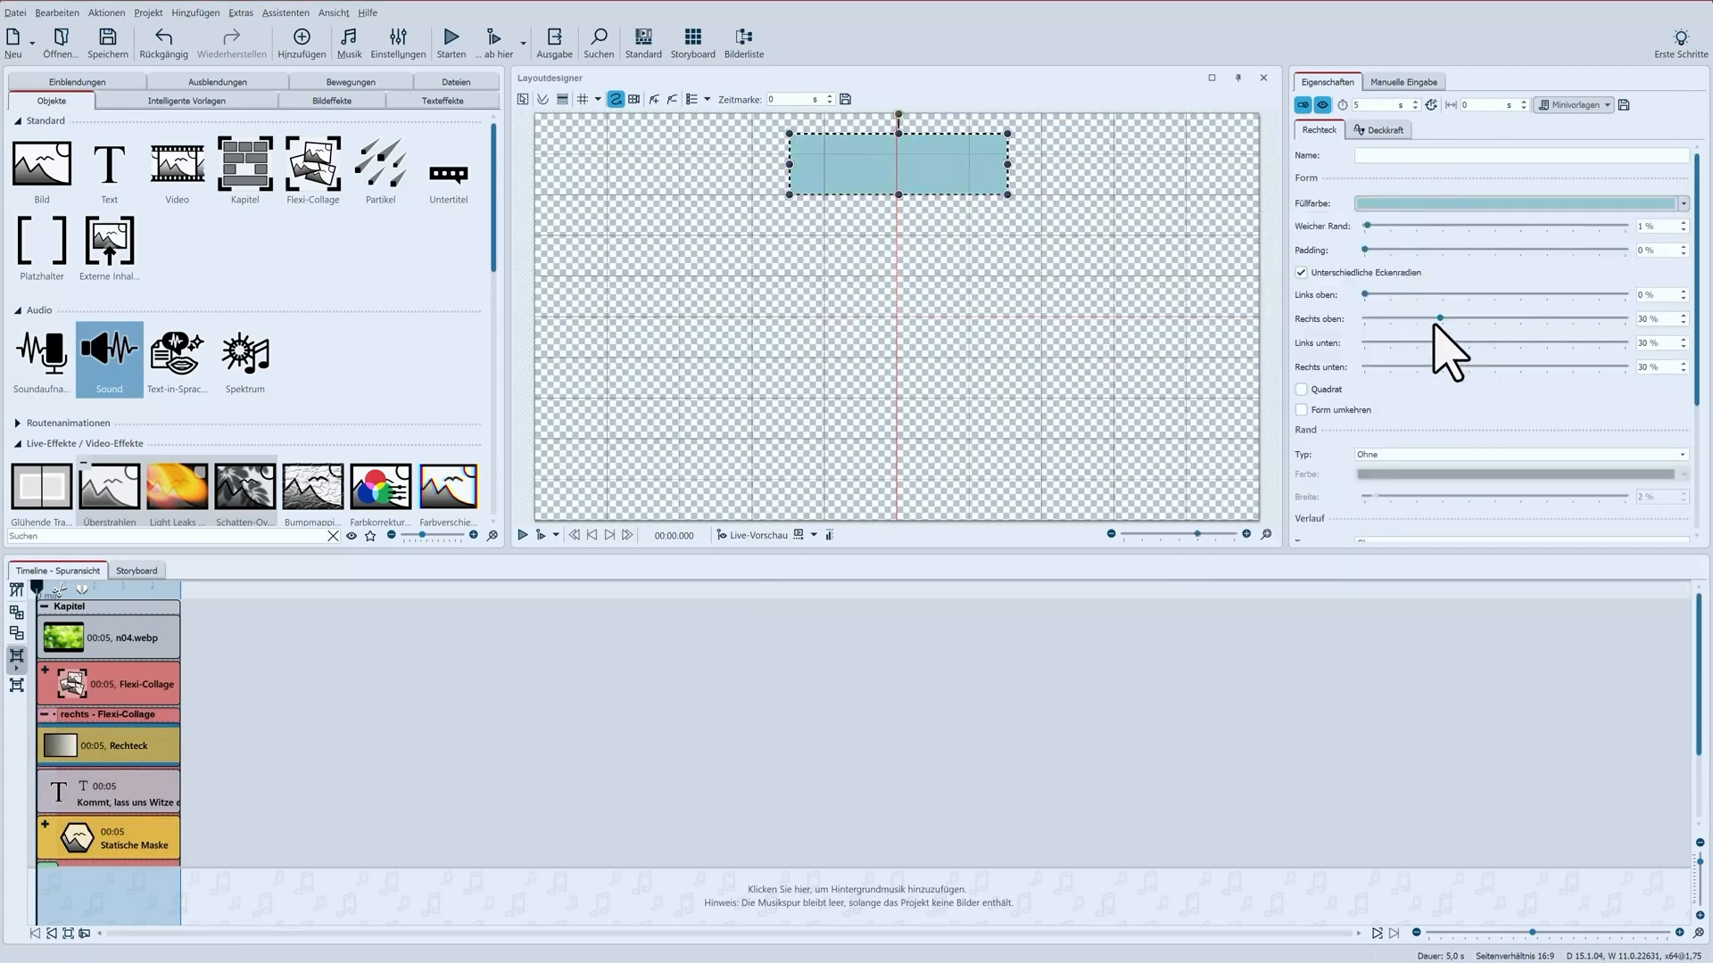
drag(1441, 318, 1365, 319)
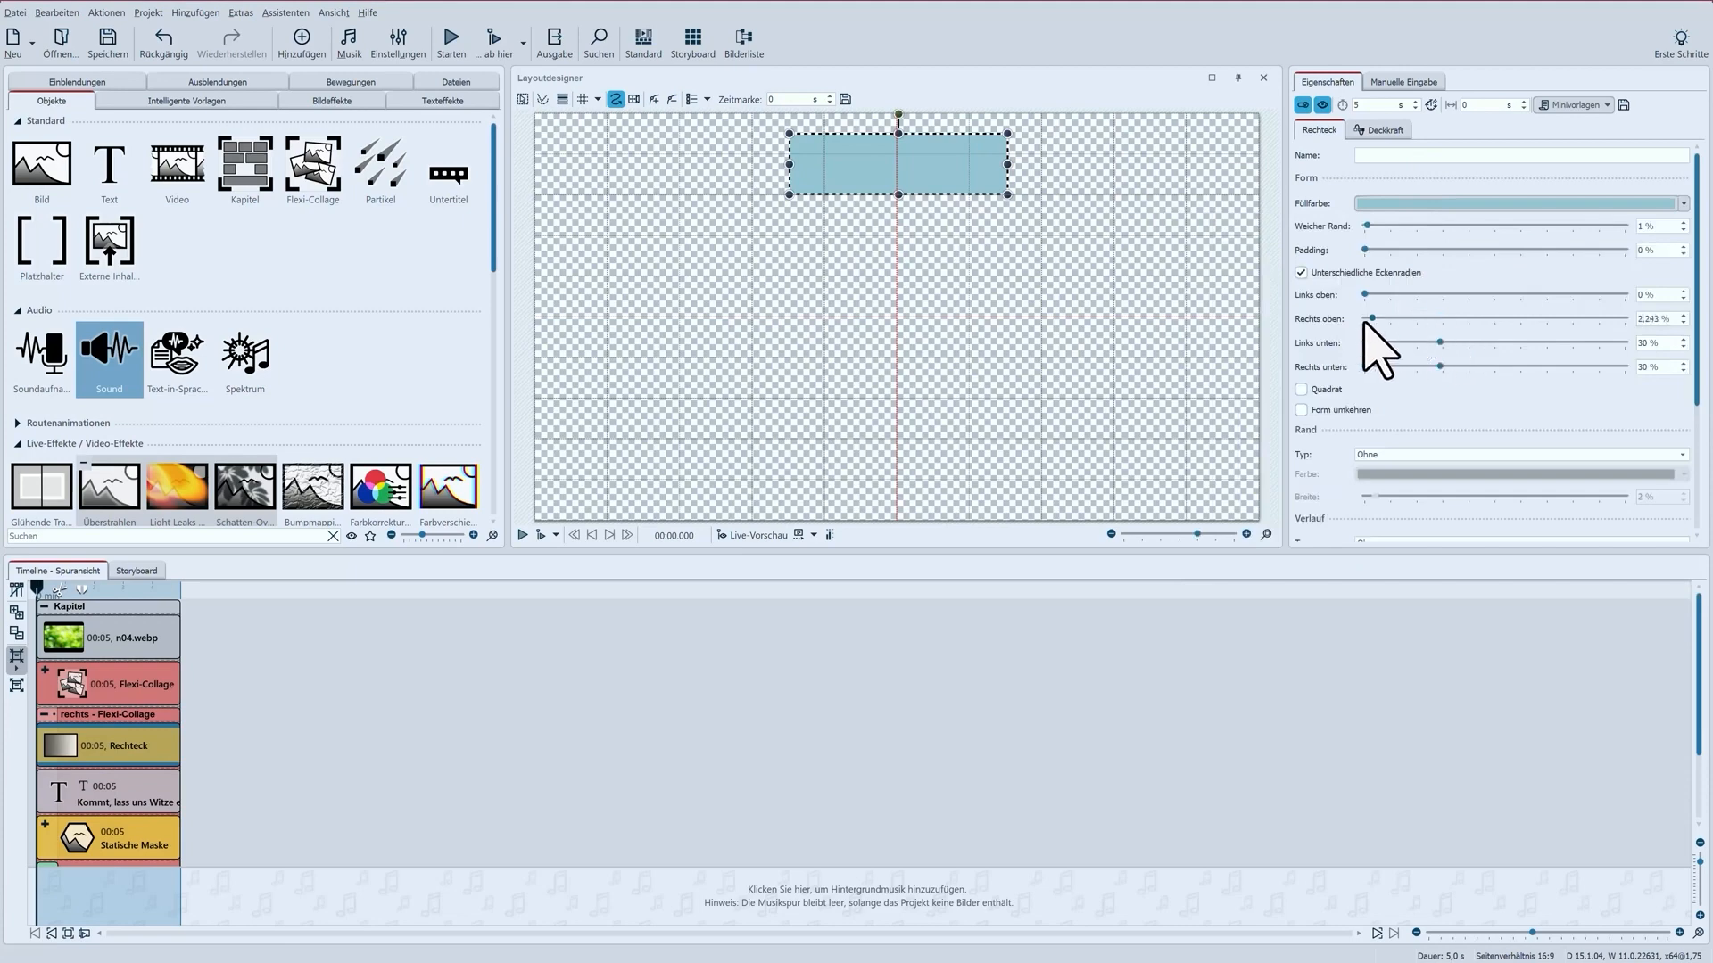
click(1638, 295)
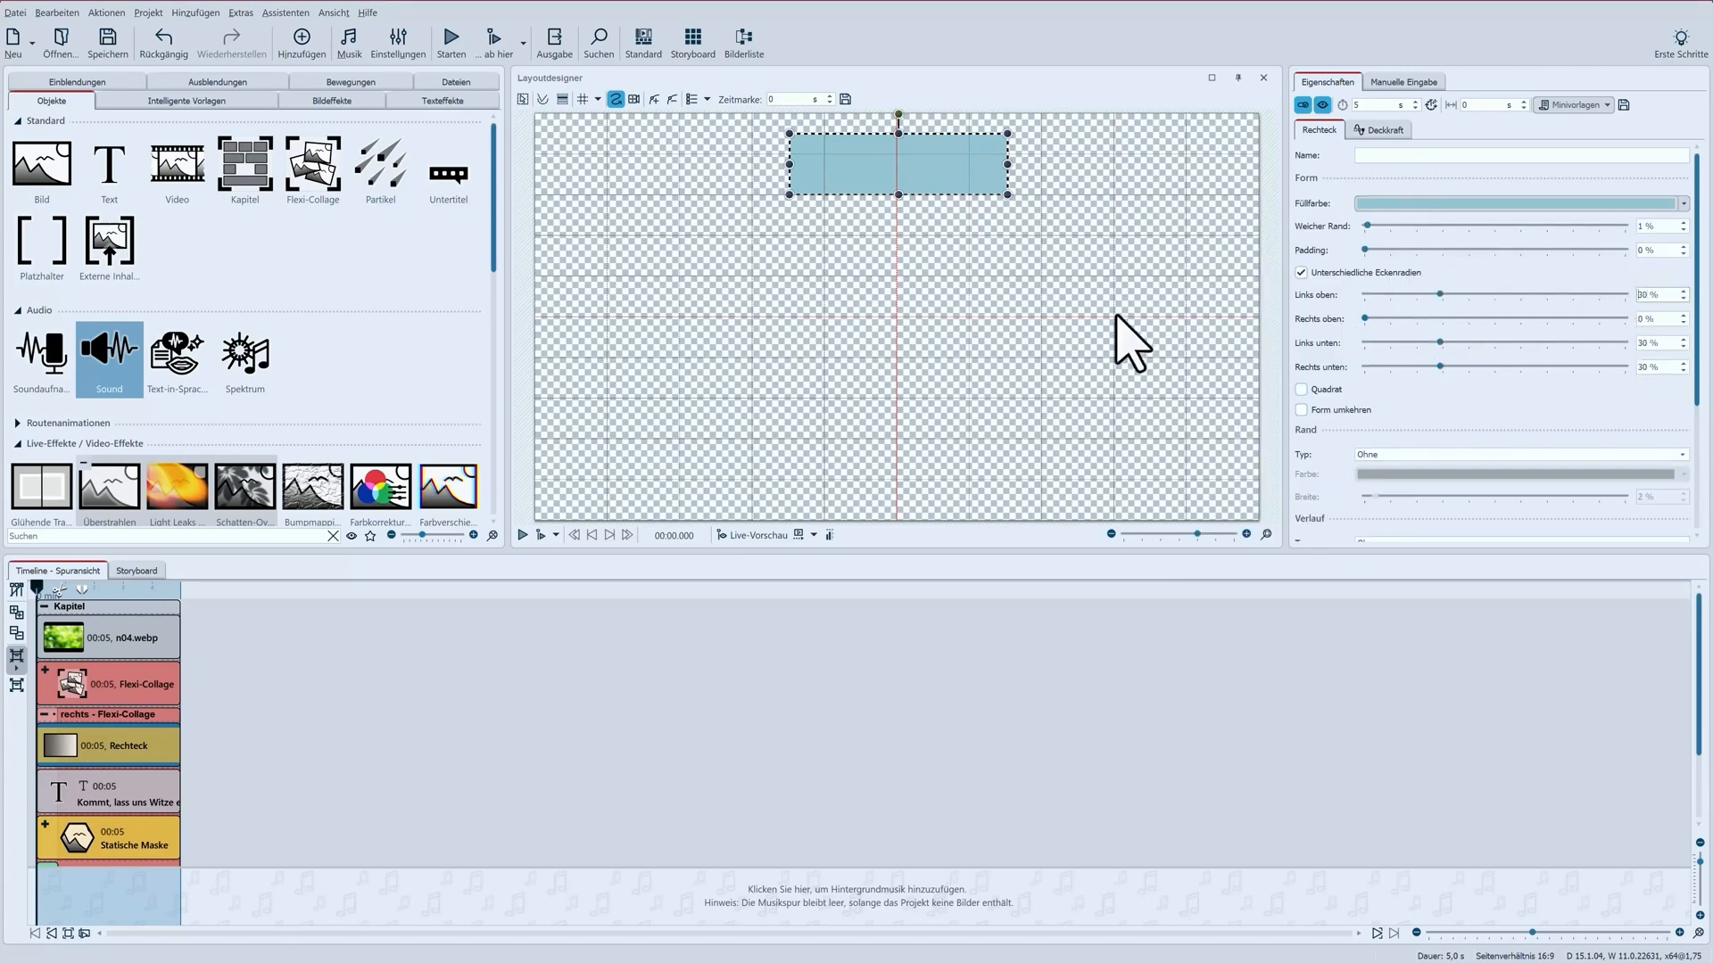
- Replace the text in the "rechts" collage with "keine Ahnung" and reduce the text box and blue rectangle to one-line height
click(100, 780)
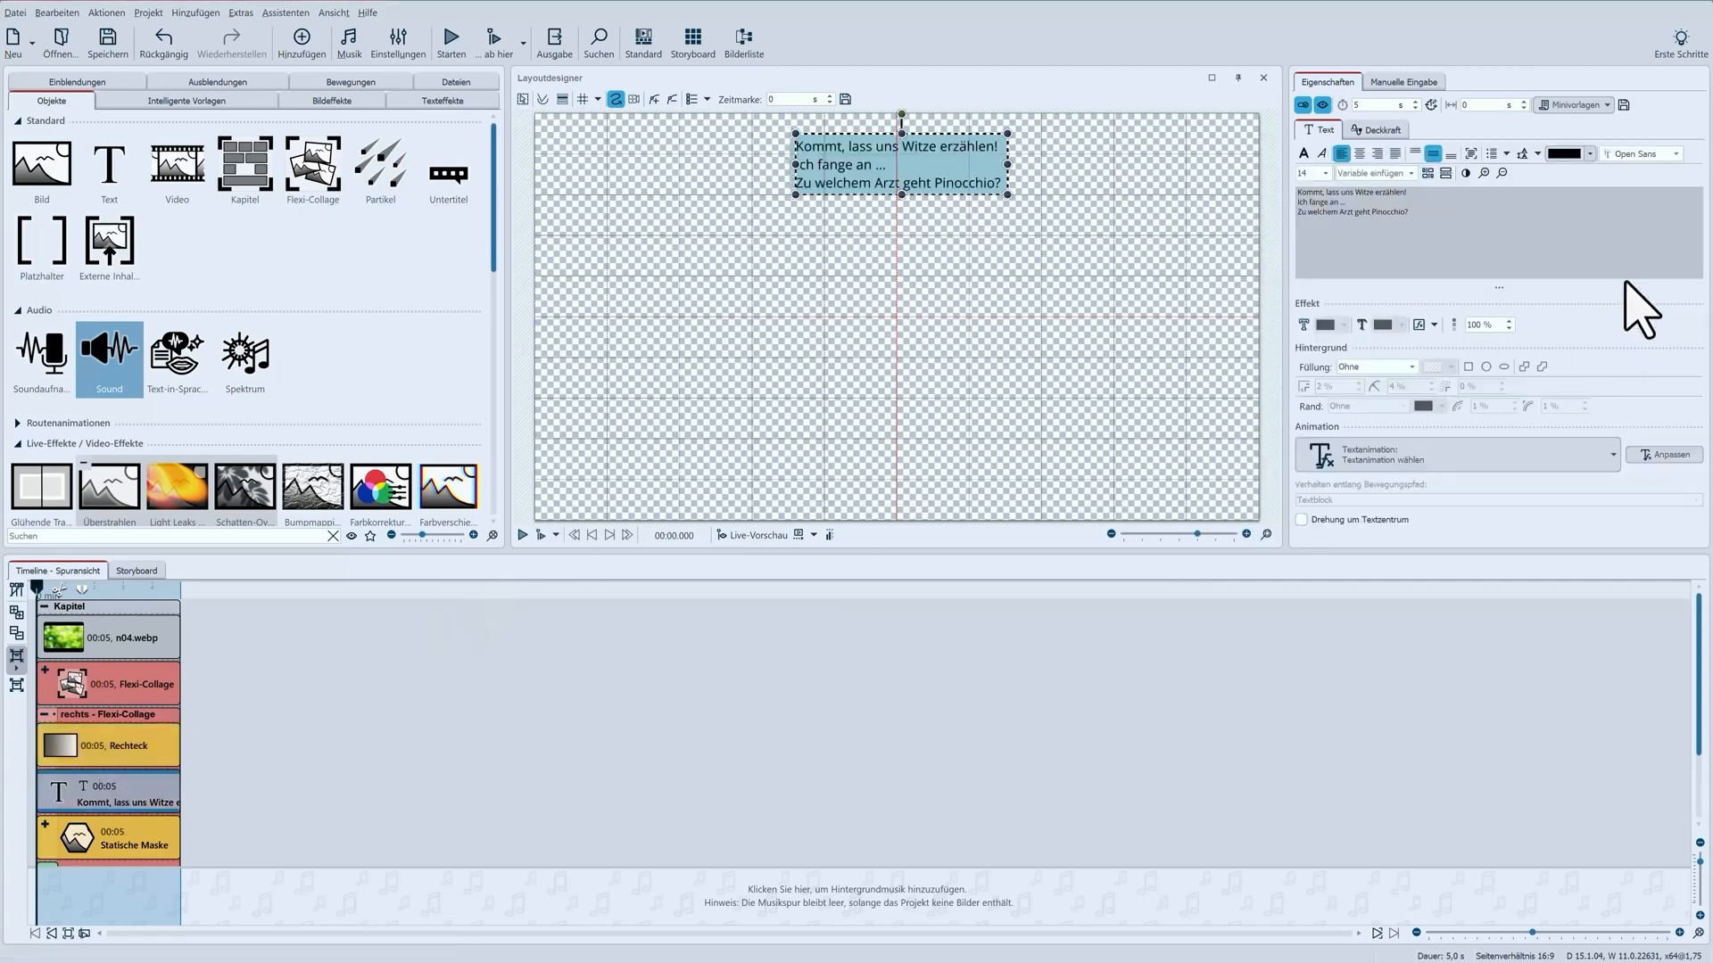
drag(1402, 213, 1301, 192)
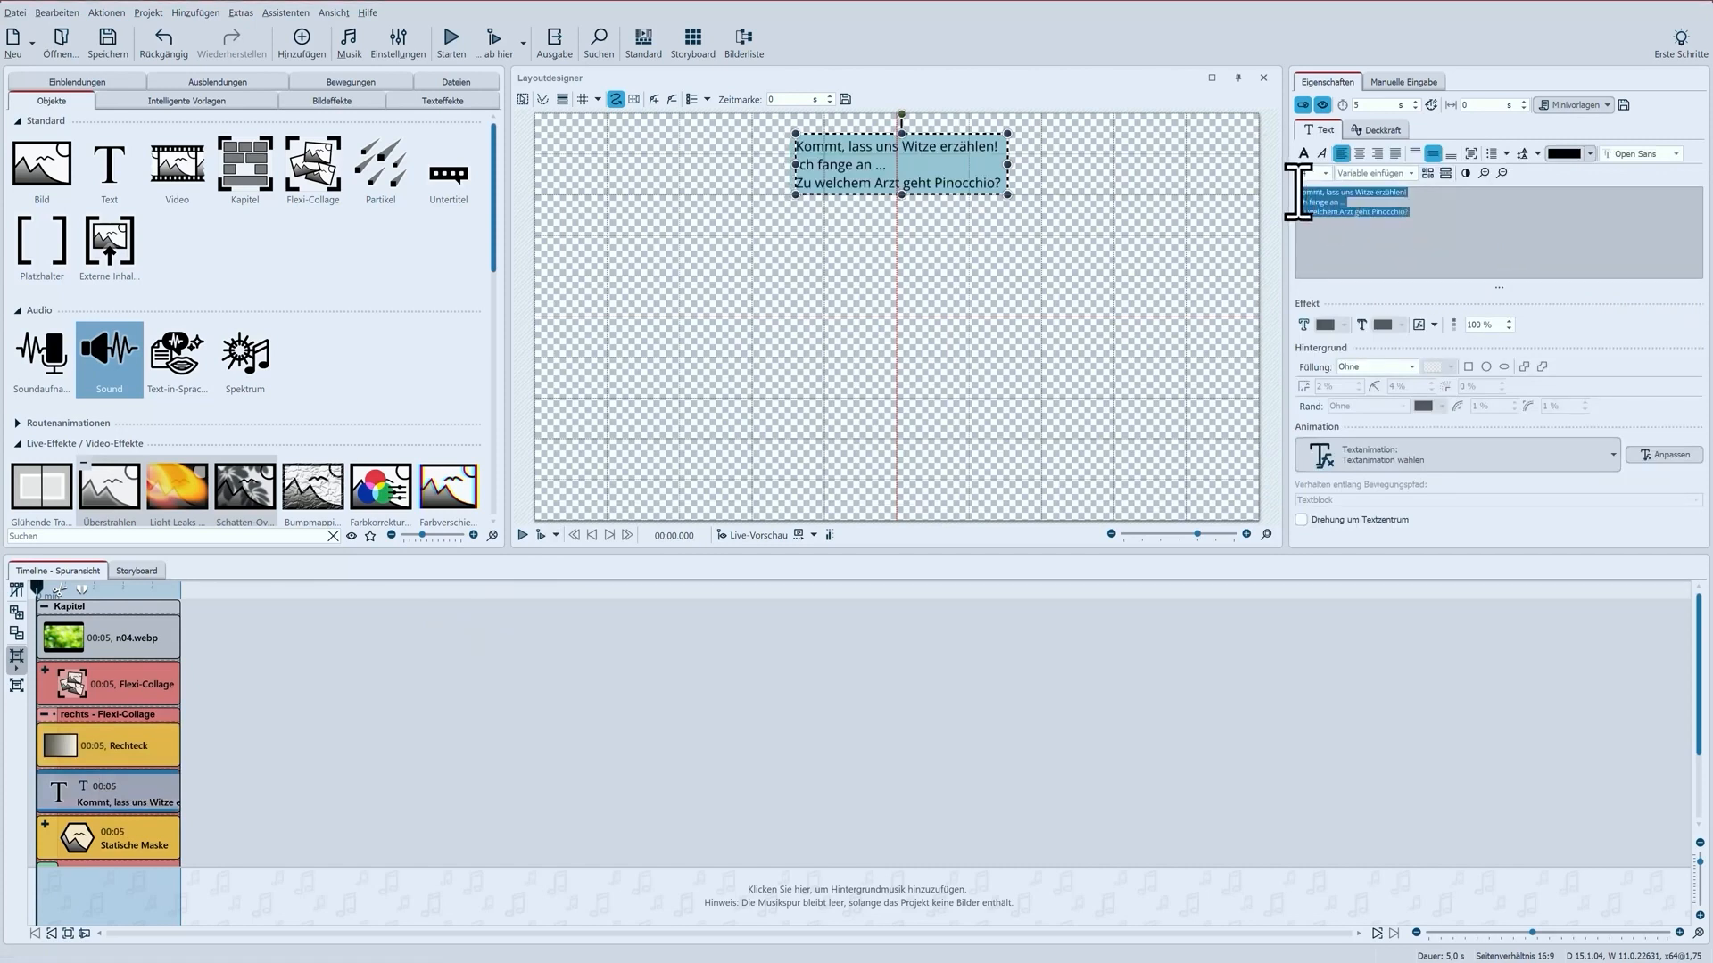
text(keine Ahnung)
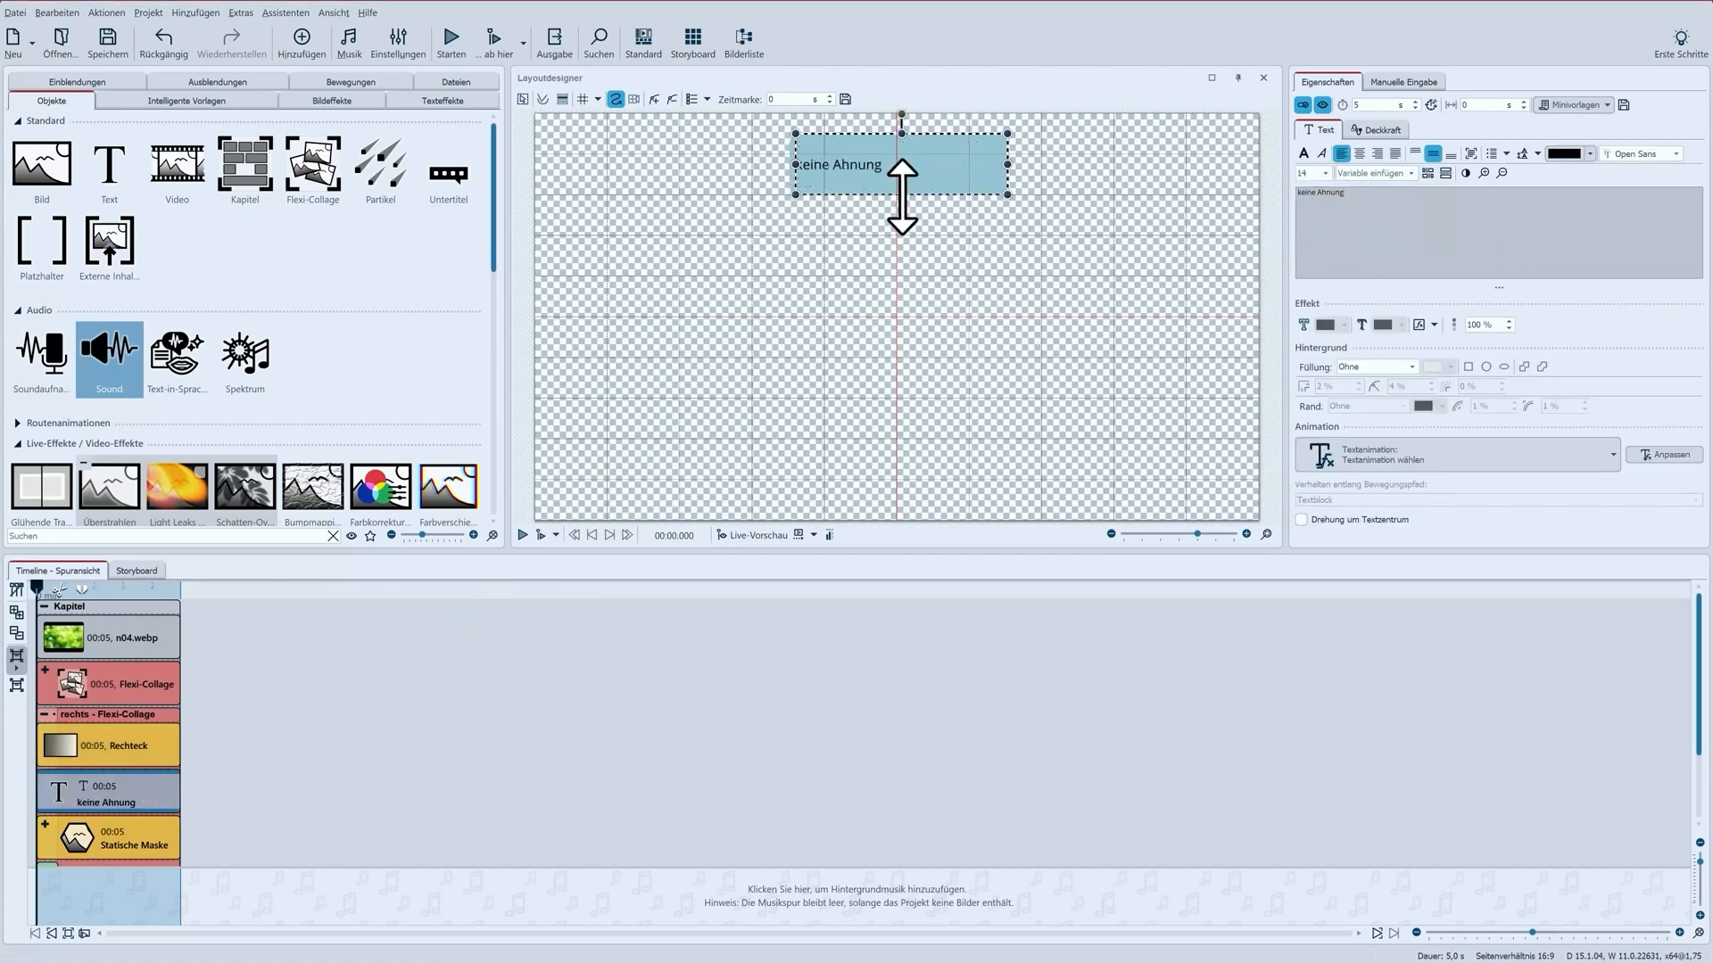
drag(902, 197, 911, 156)
click(904, 179)
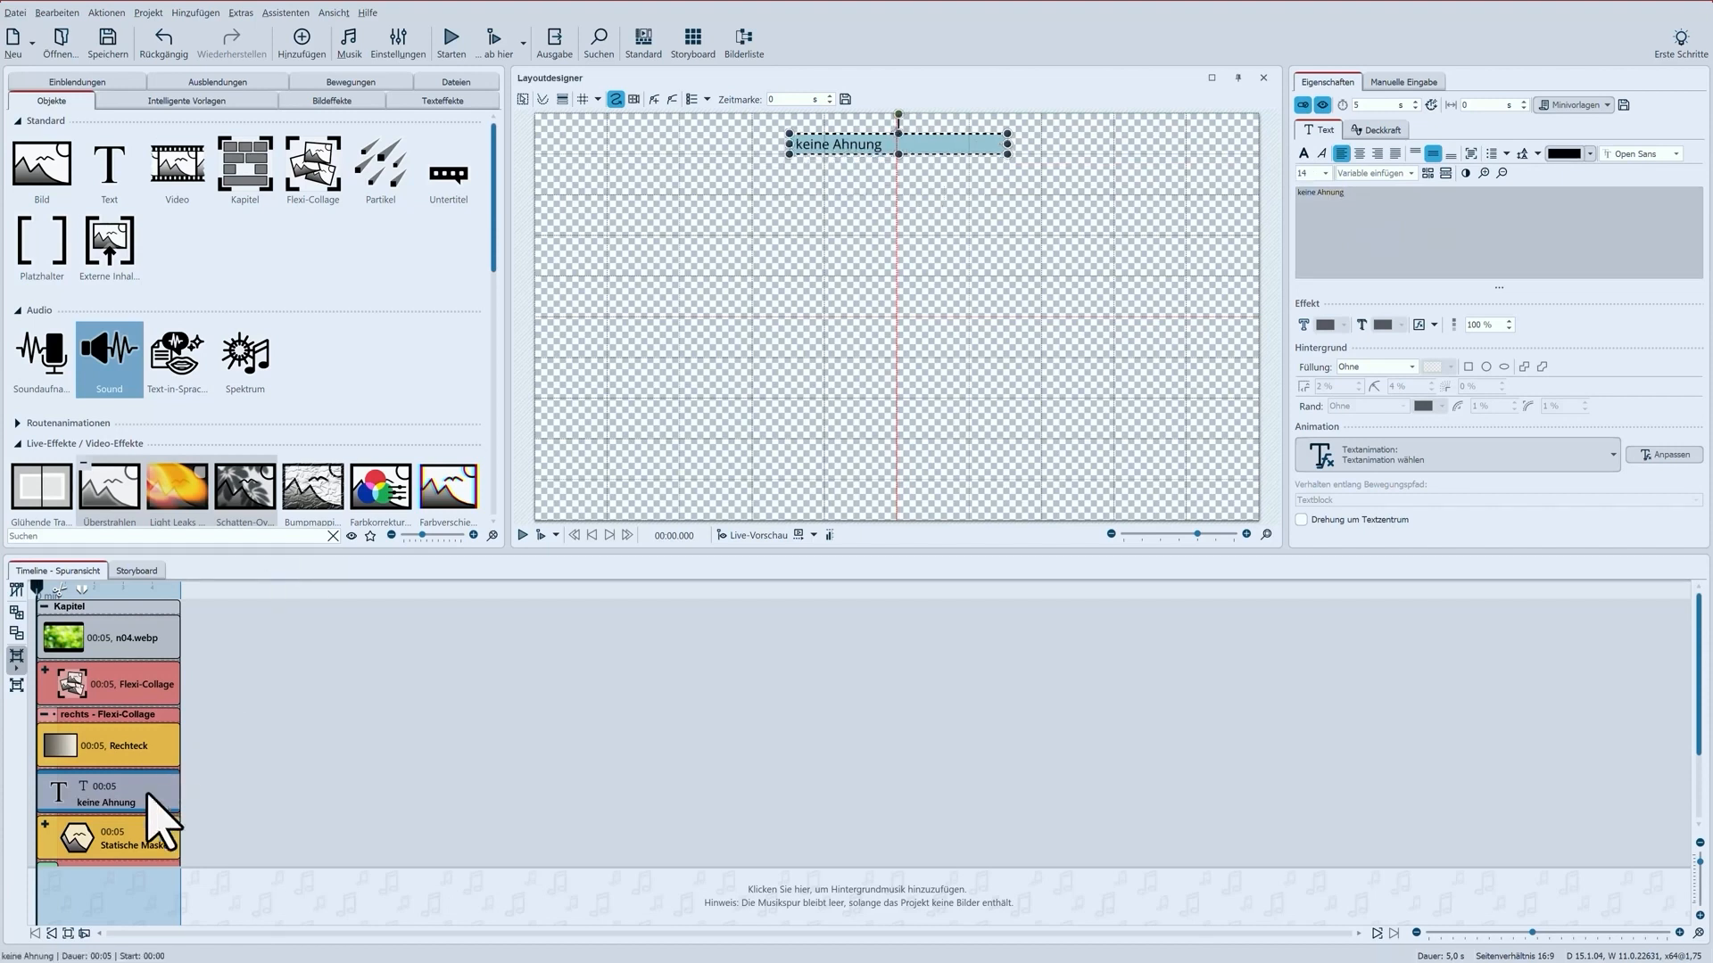
- Replace the photo inside the static mask of the "rechts" collage with the picture of the red-haired woman beside the pineapple
click(43, 824)
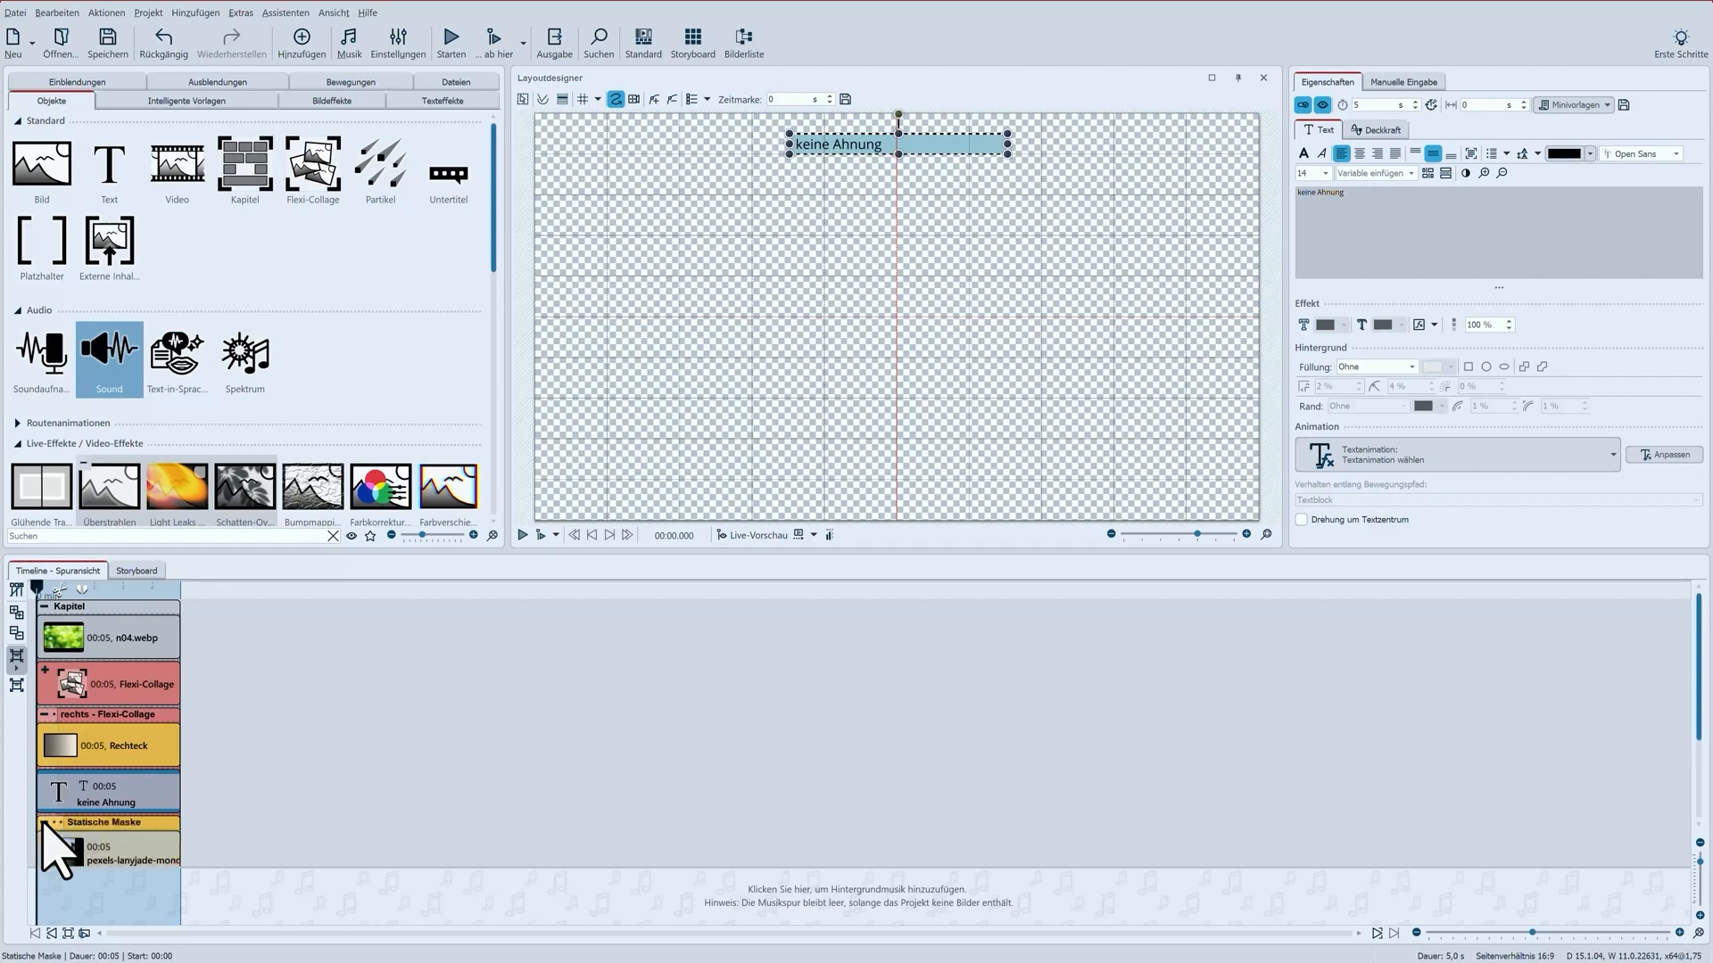
click(116, 857)
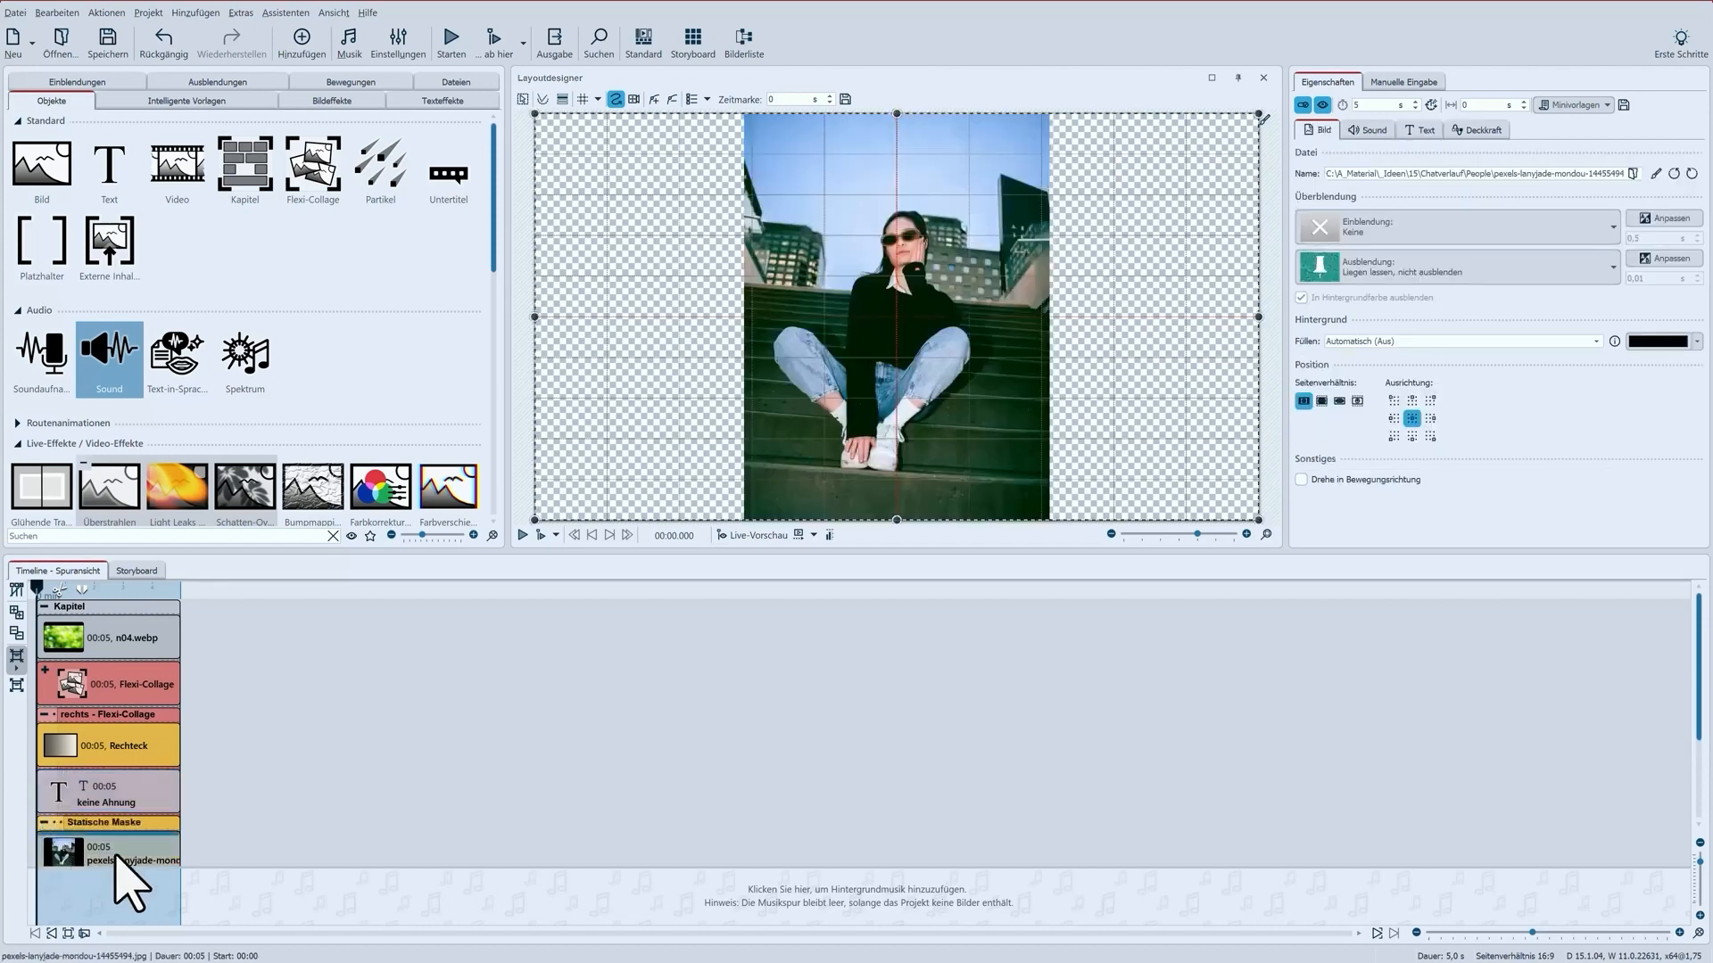
click(456, 83)
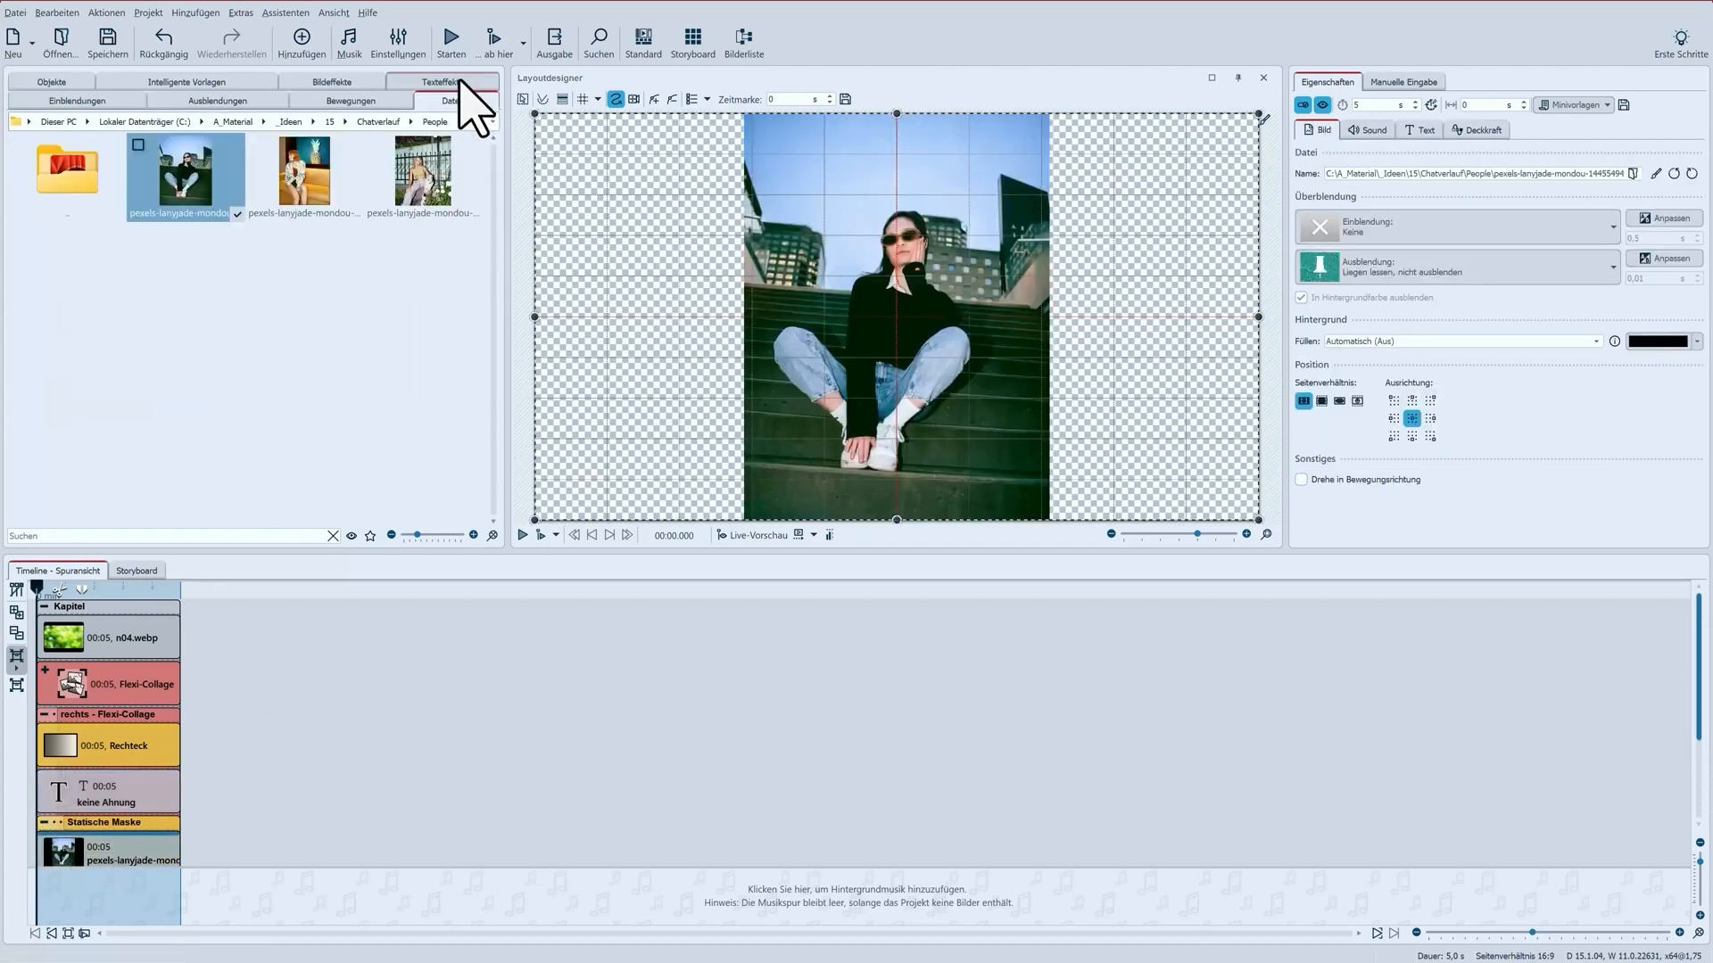
click(306, 150)
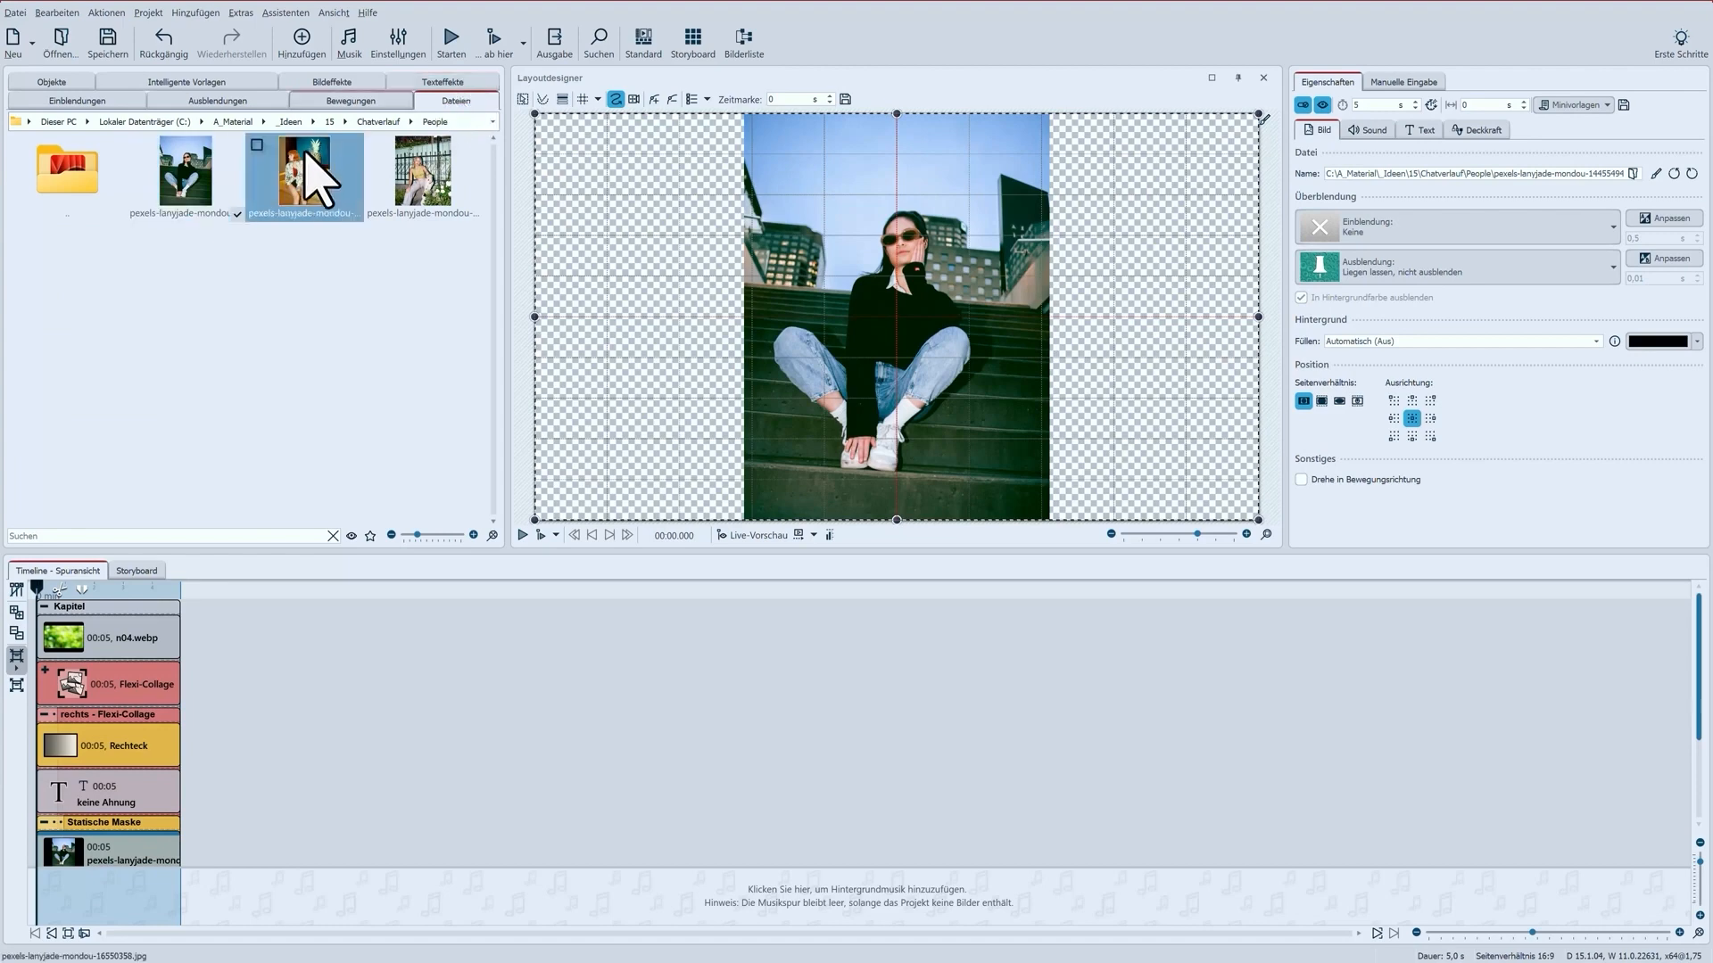
drag(305, 150, 99, 850)
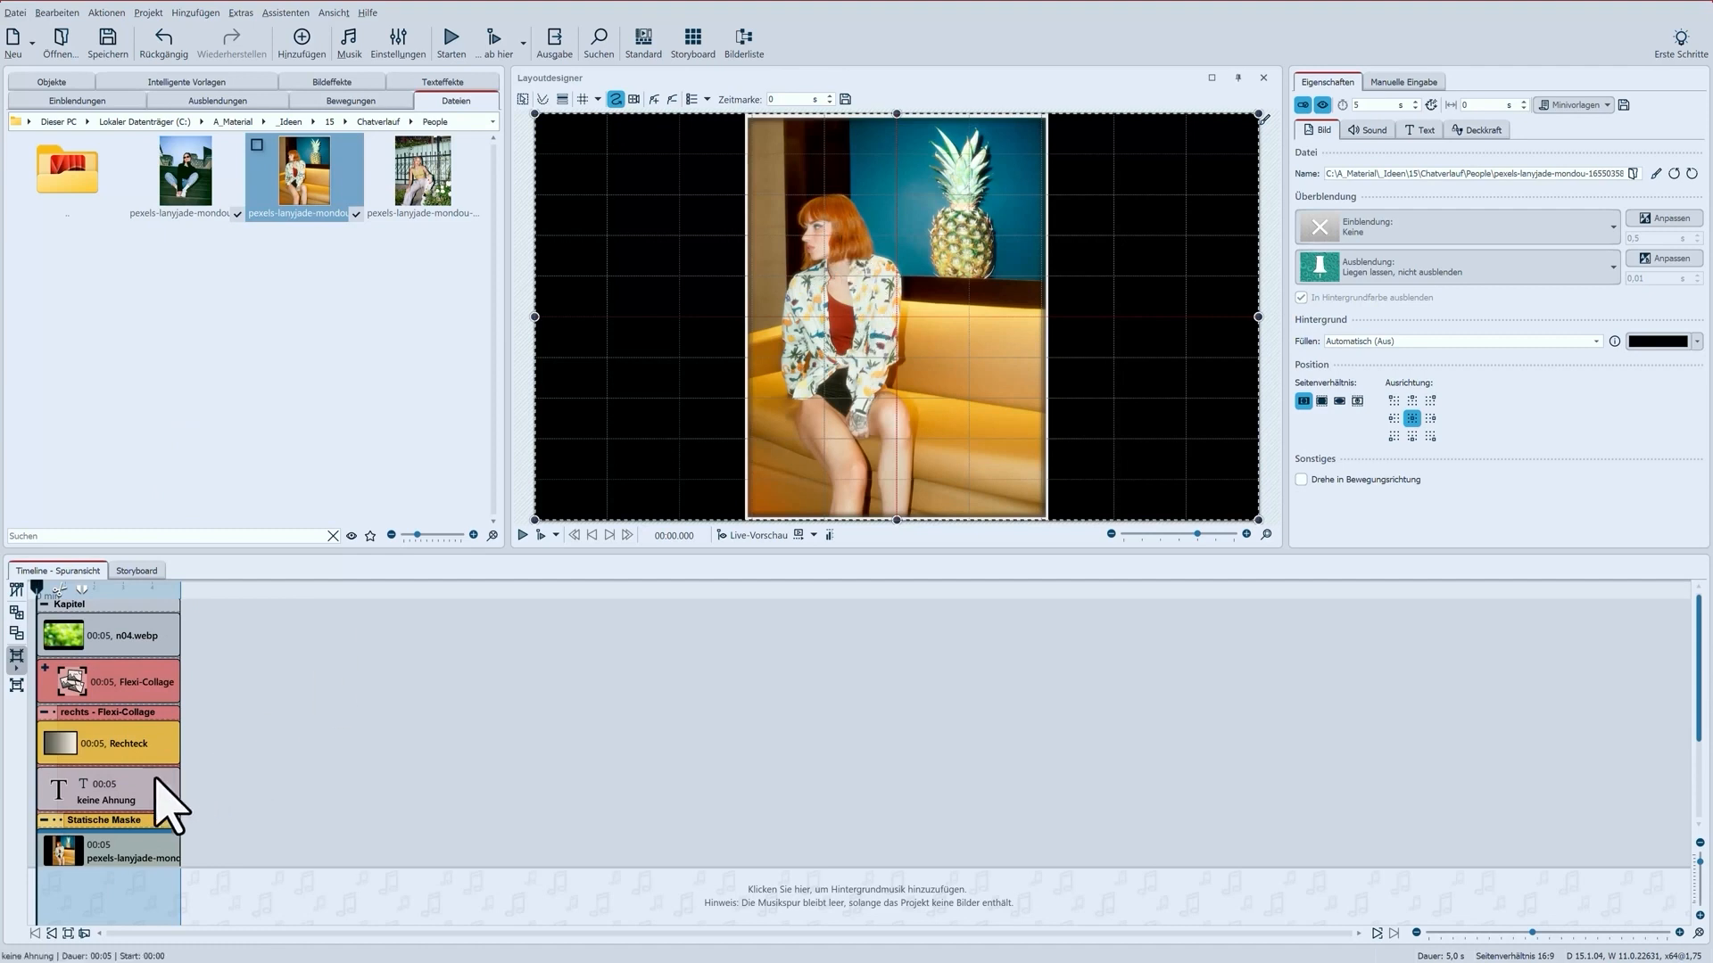
- Set the static mask's X shift to -21.2 % to frame the face, move the portrait to the bubble's right side, and collapse the collage
drag(384, 870, 379, 907)
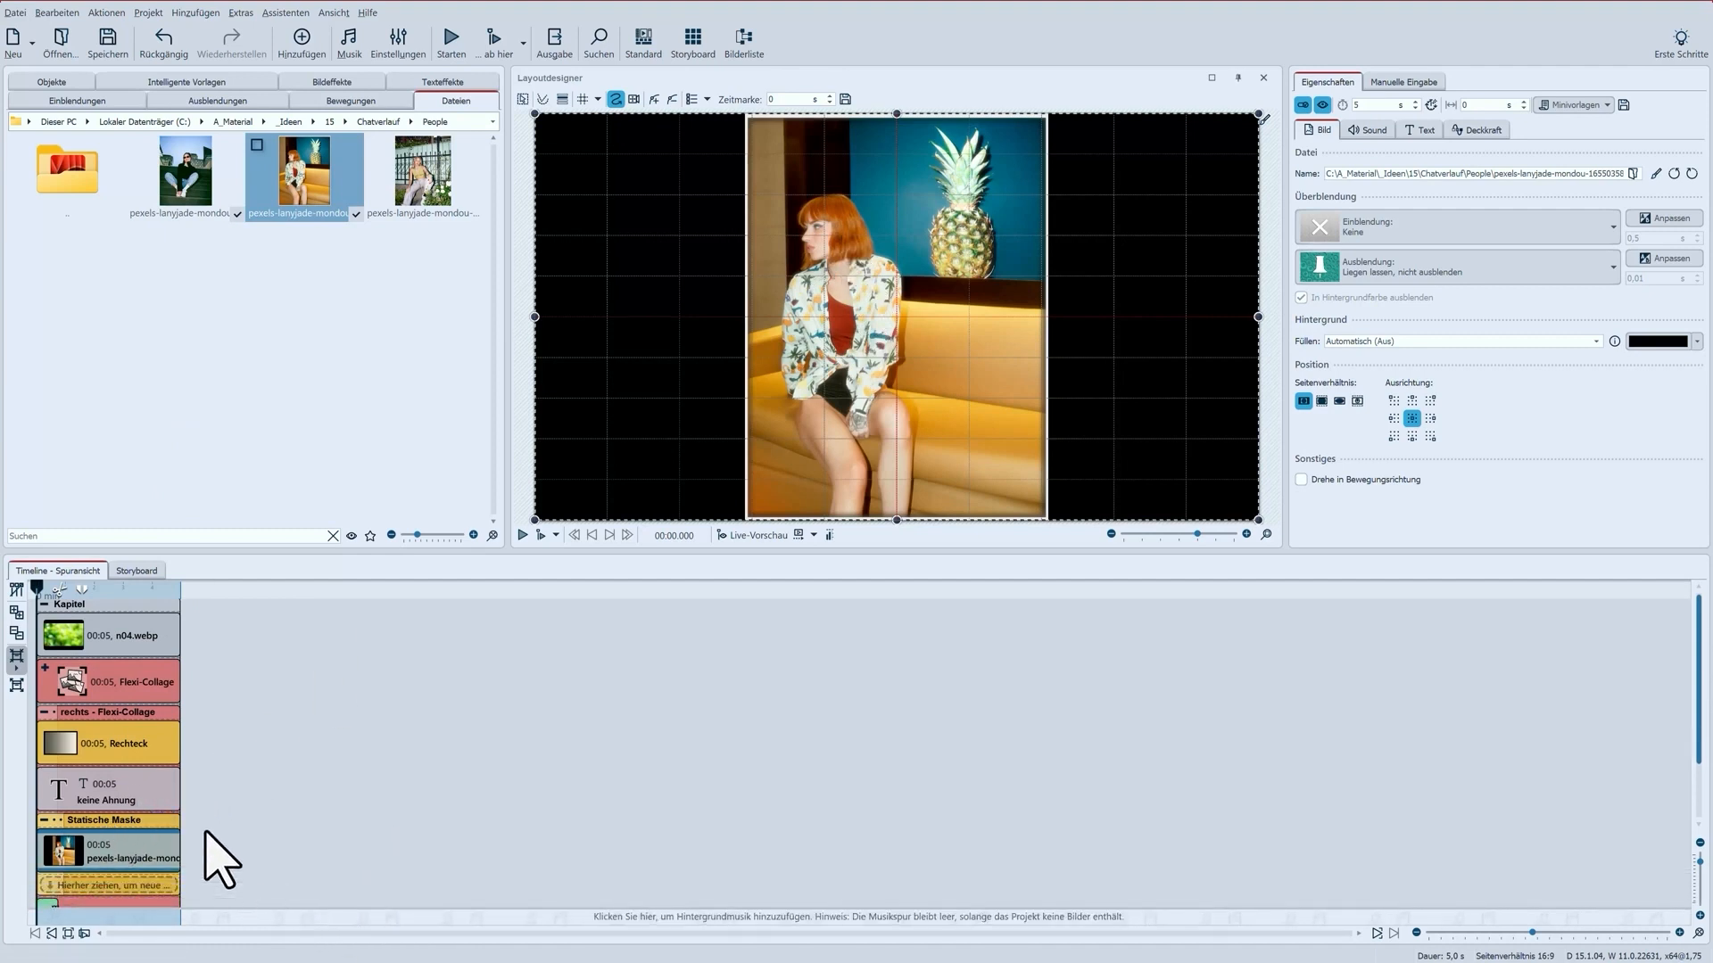
click(130, 852)
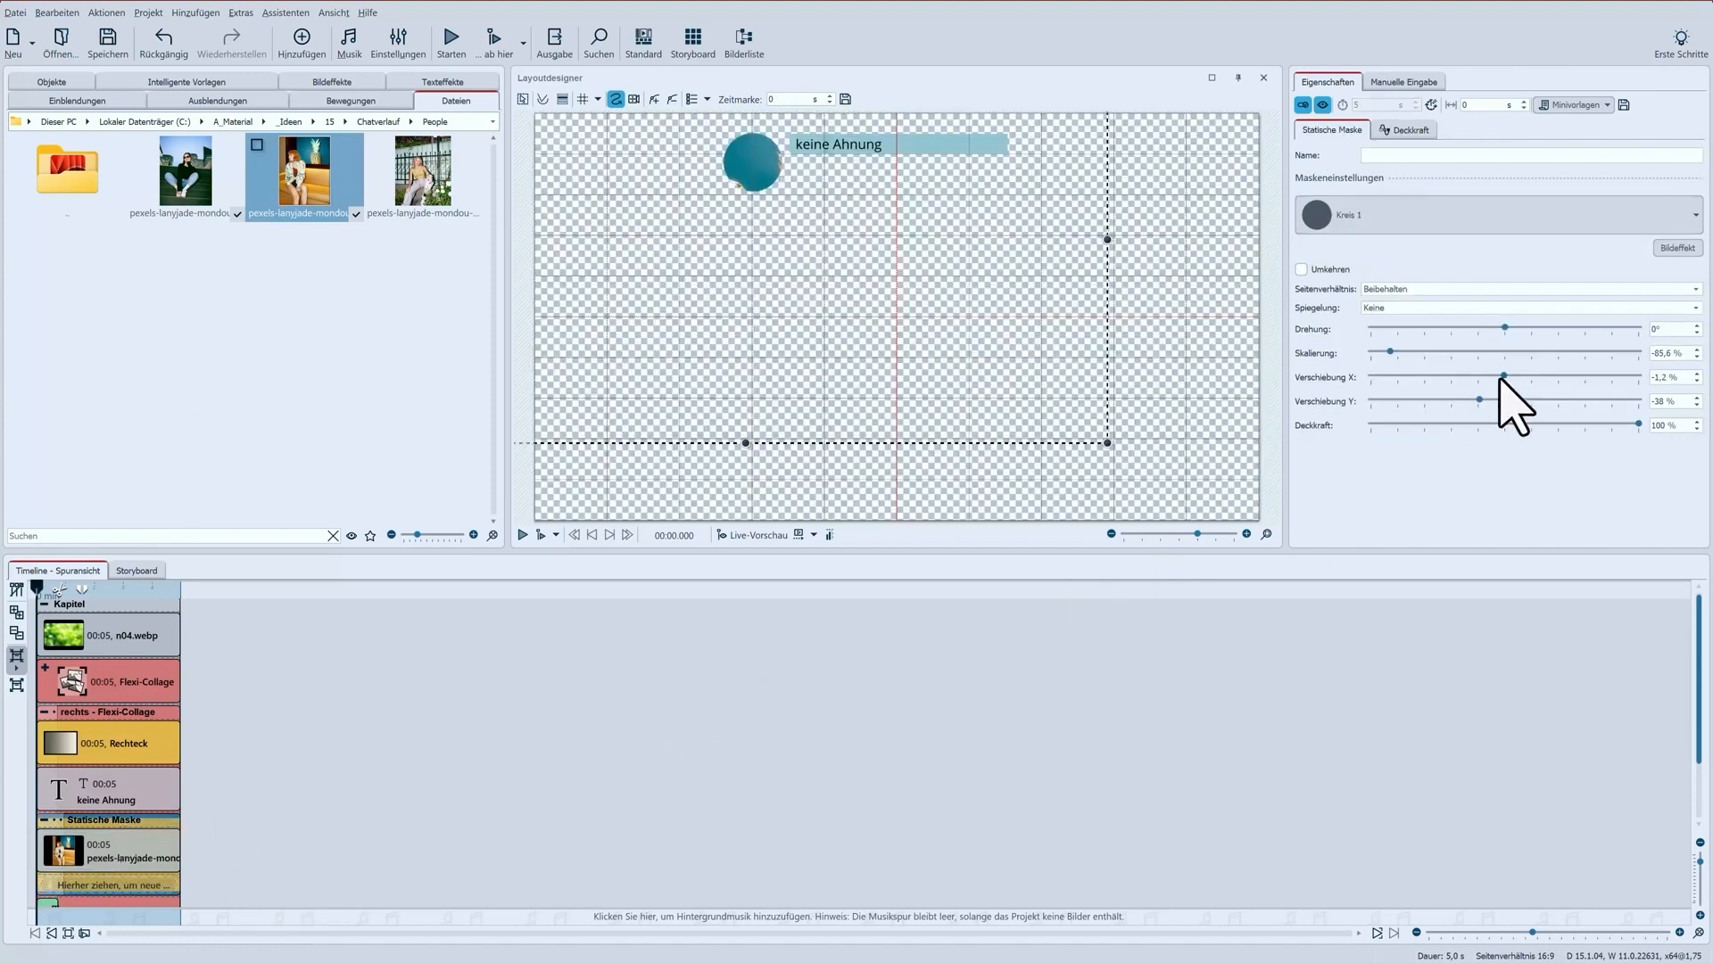
drag(1503, 377, 1489, 376)
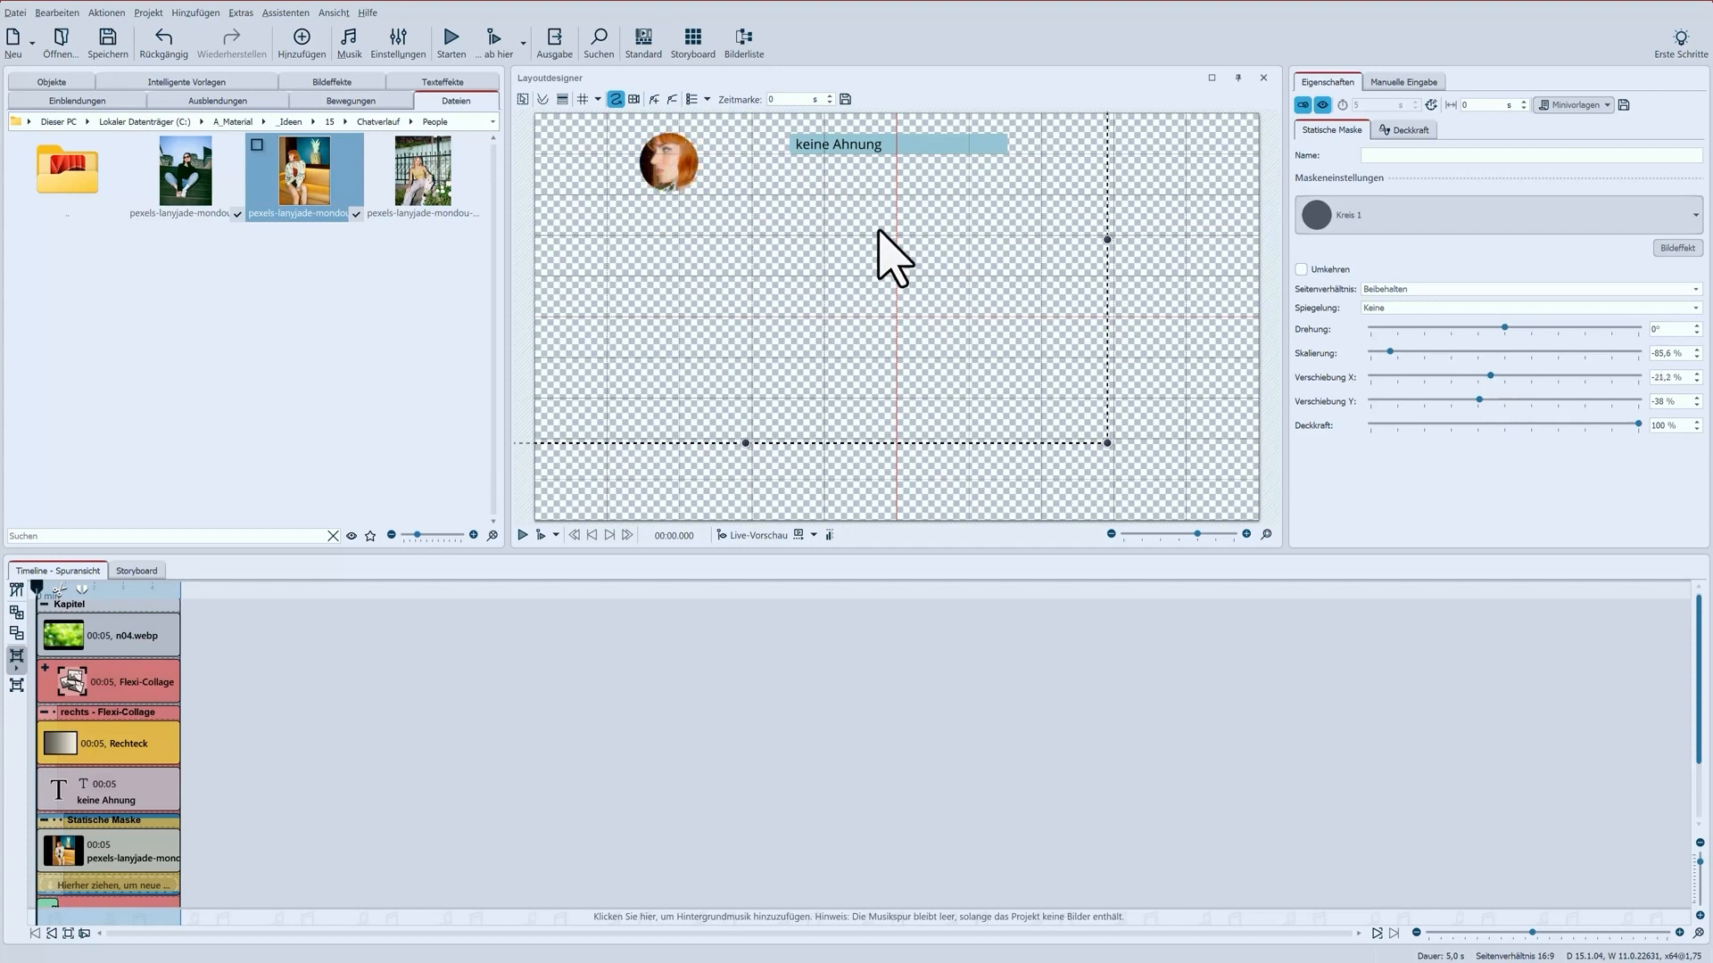
drag(711, 237, 1078, 200)
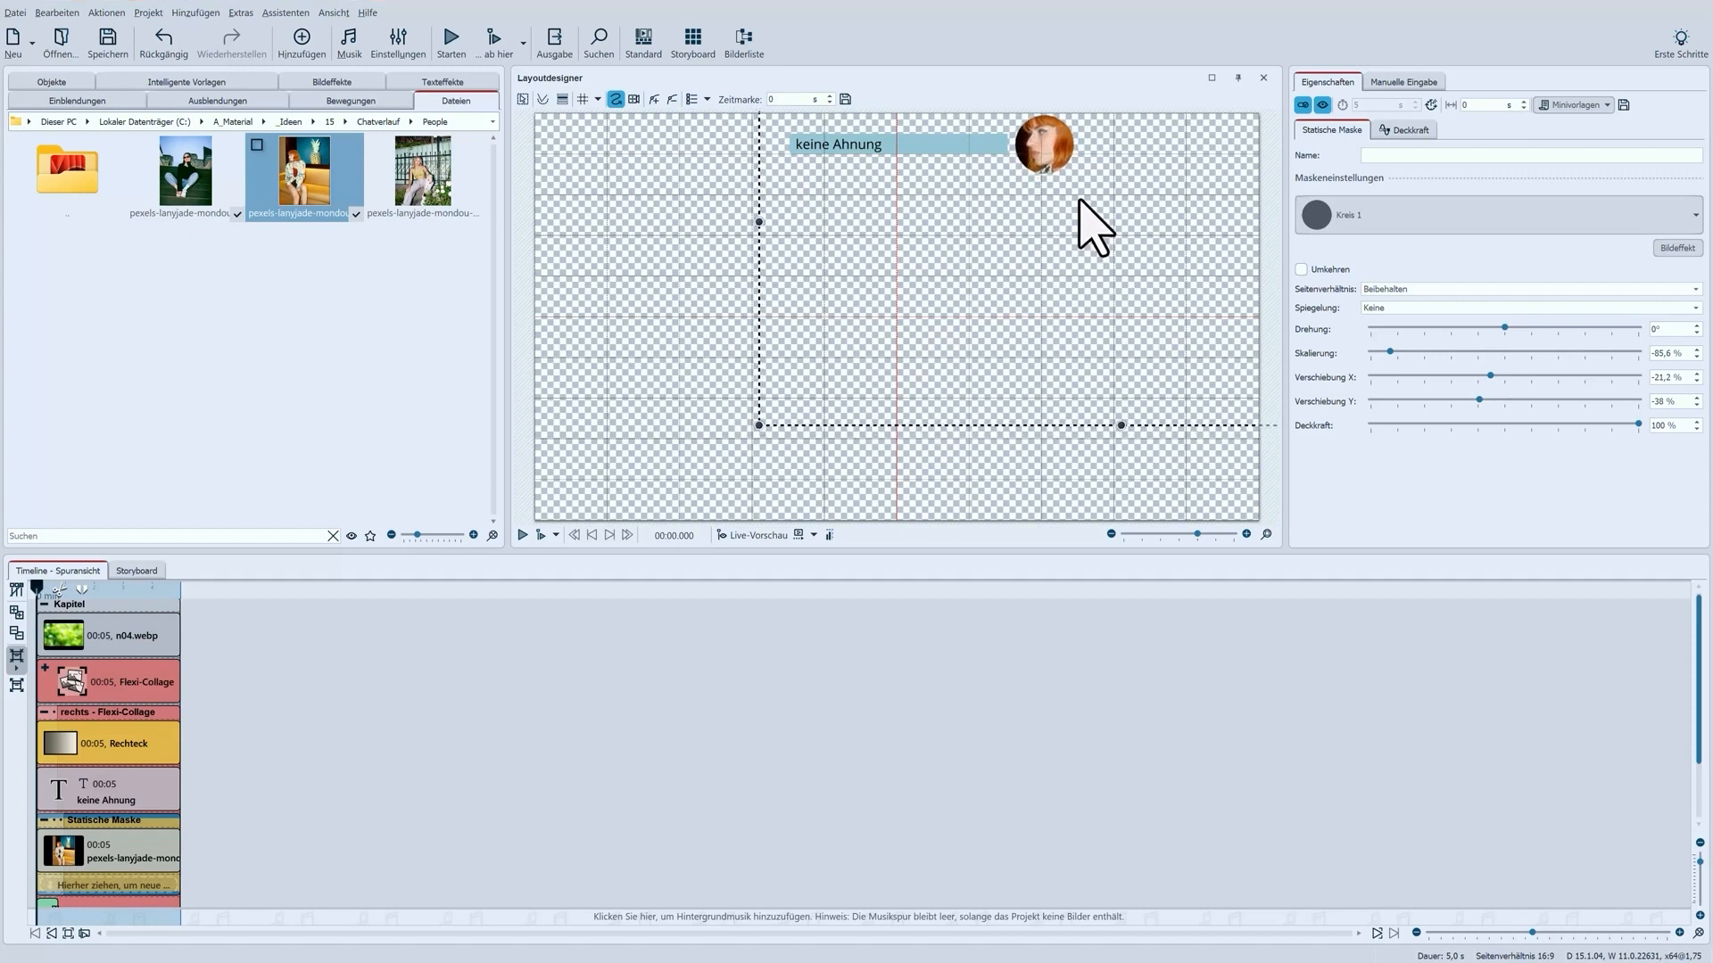
click(45, 713)
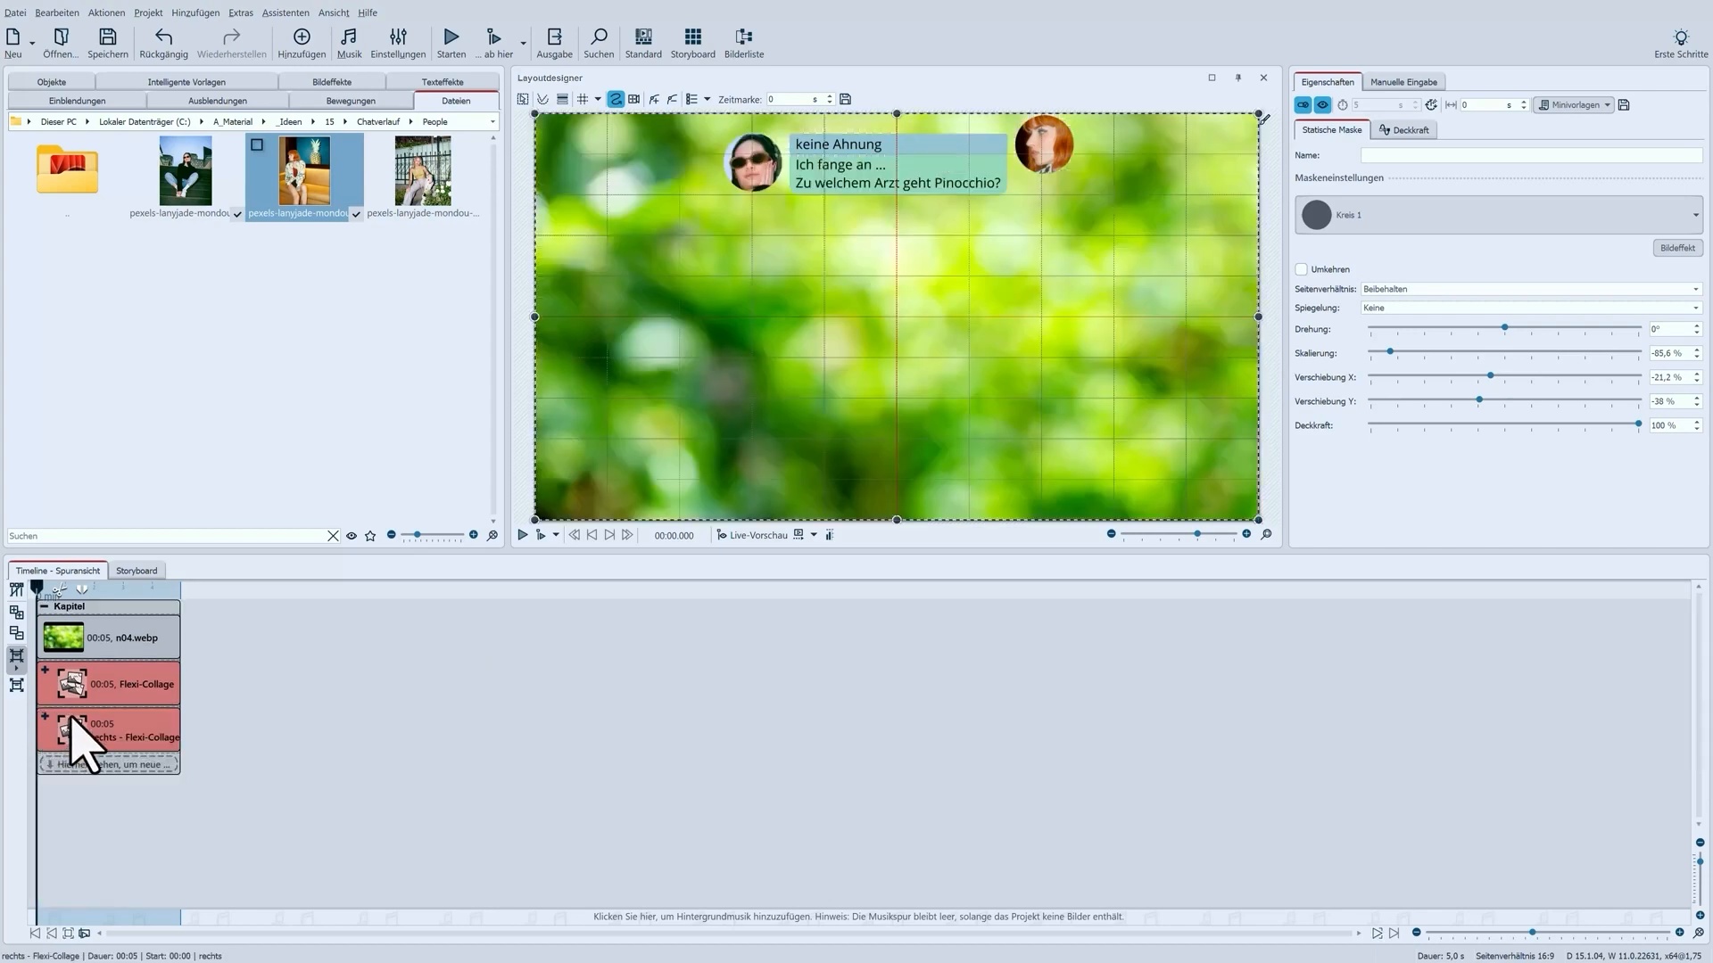
- Move the "rechts" collage below the first message and narrow its blue rectangle and text box to fit "keine Ahnung"
click(149, 719)
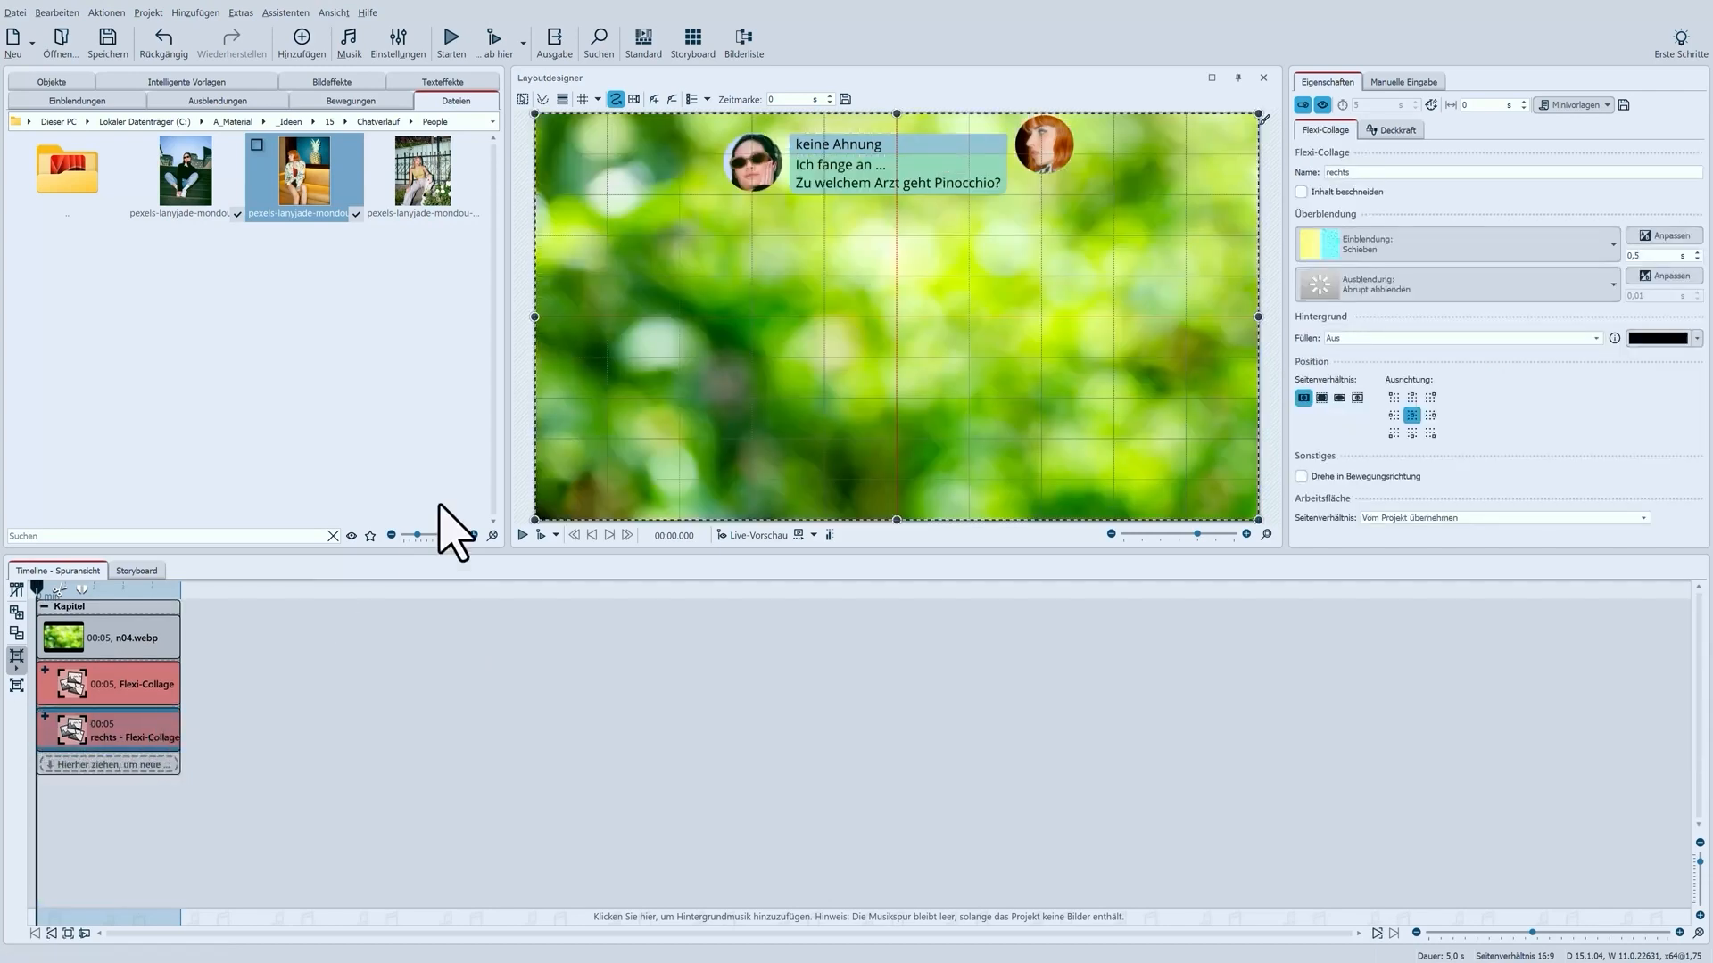
drag(905, 148, 904, 221)
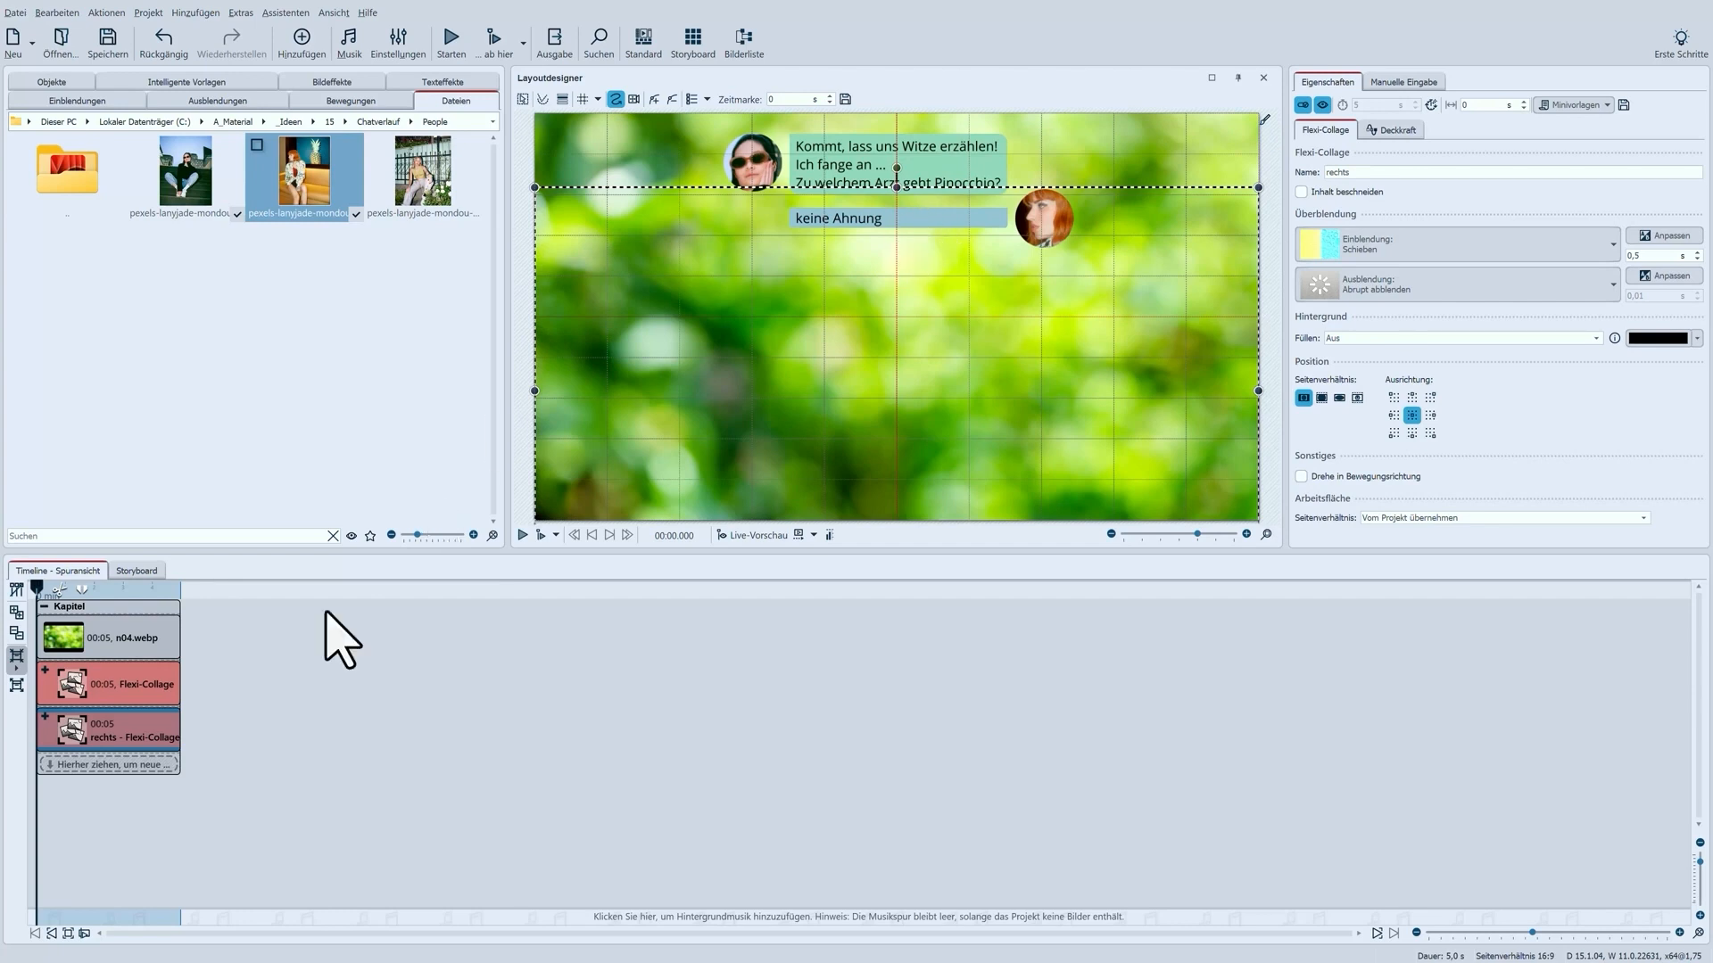
double_click(46, 721)
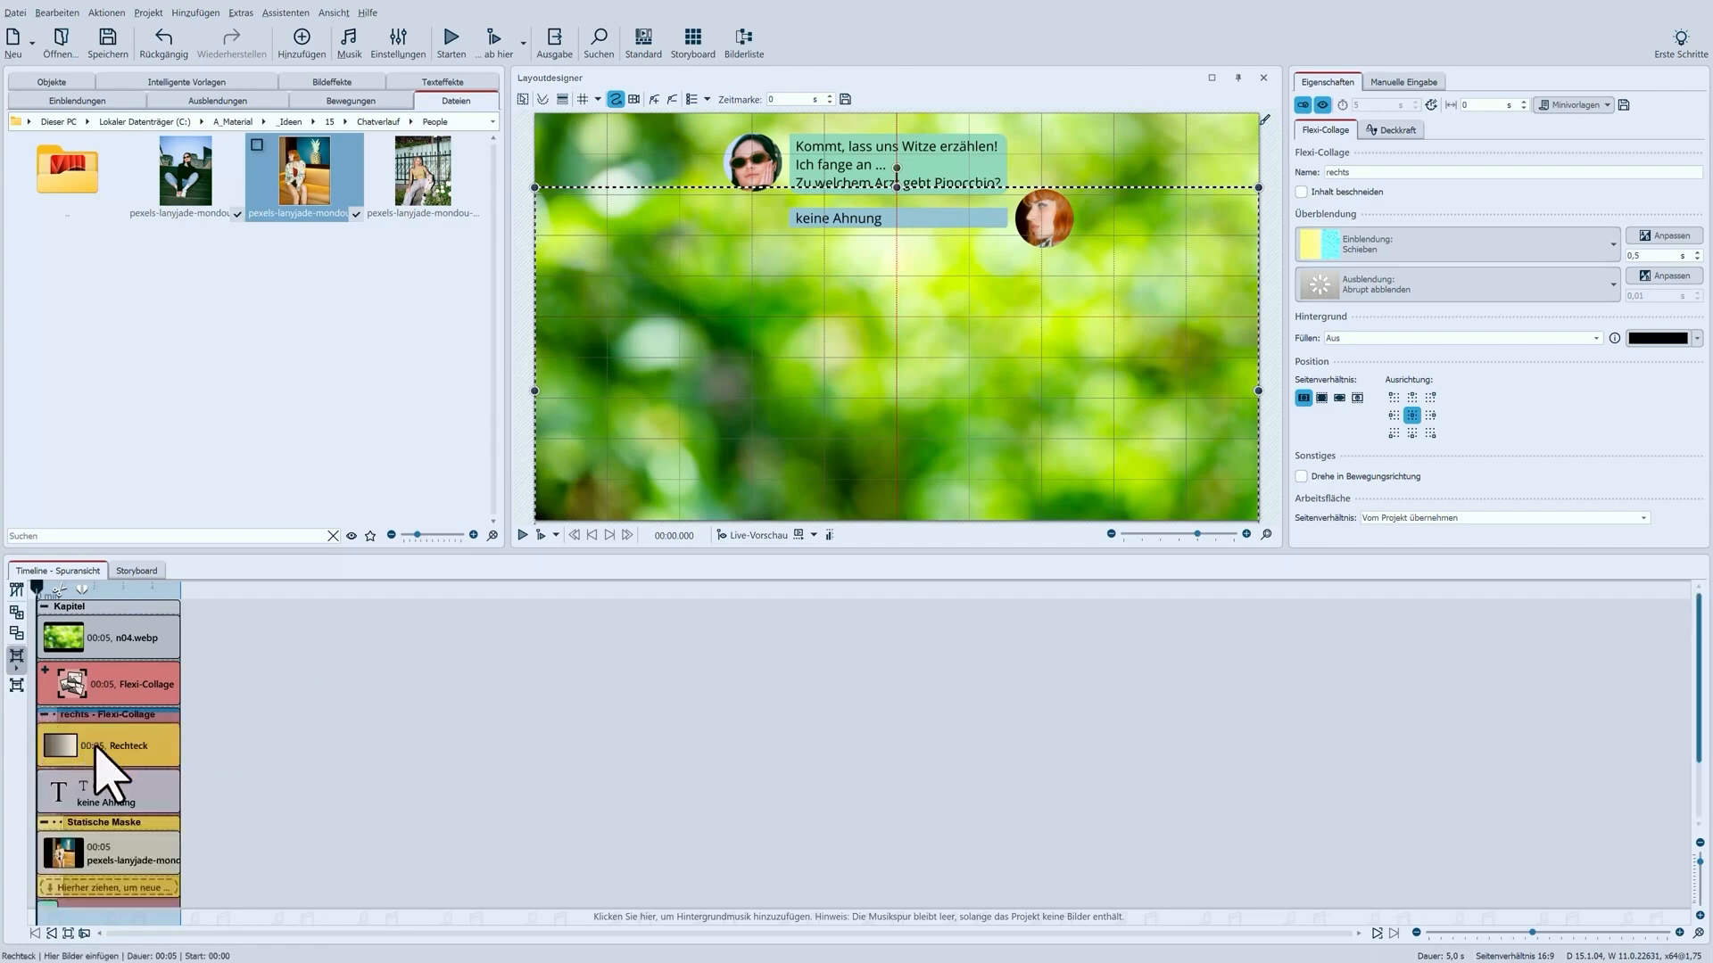
click(94, 747)
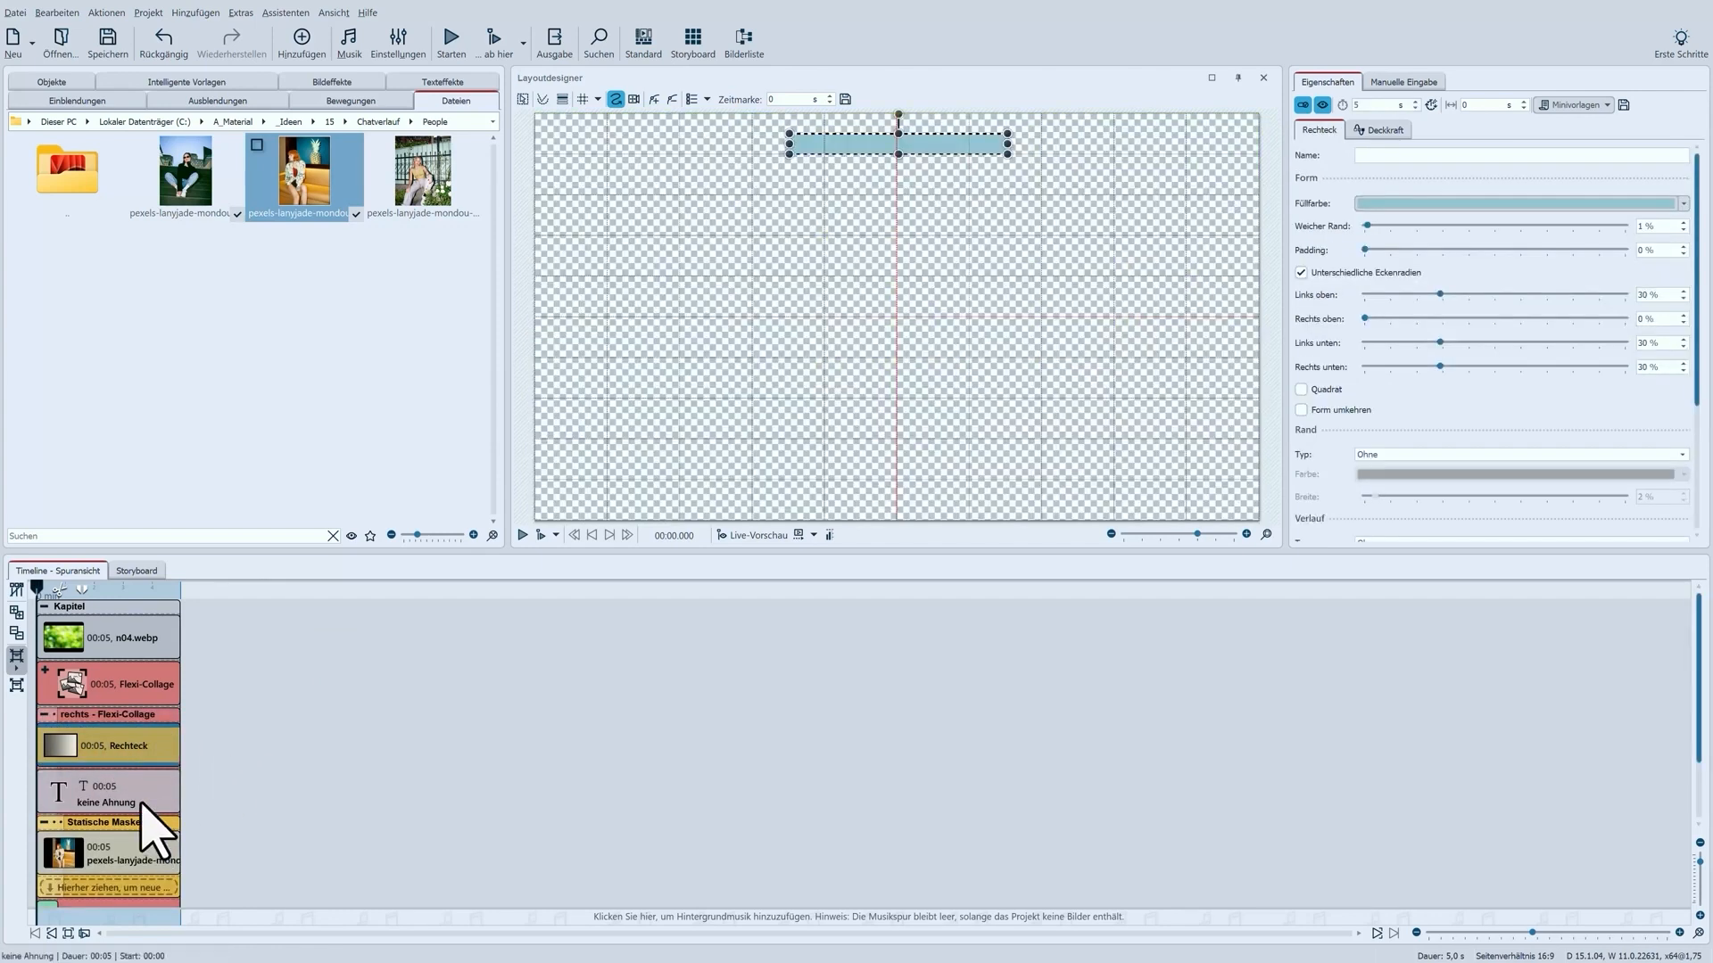
click(141, 801)
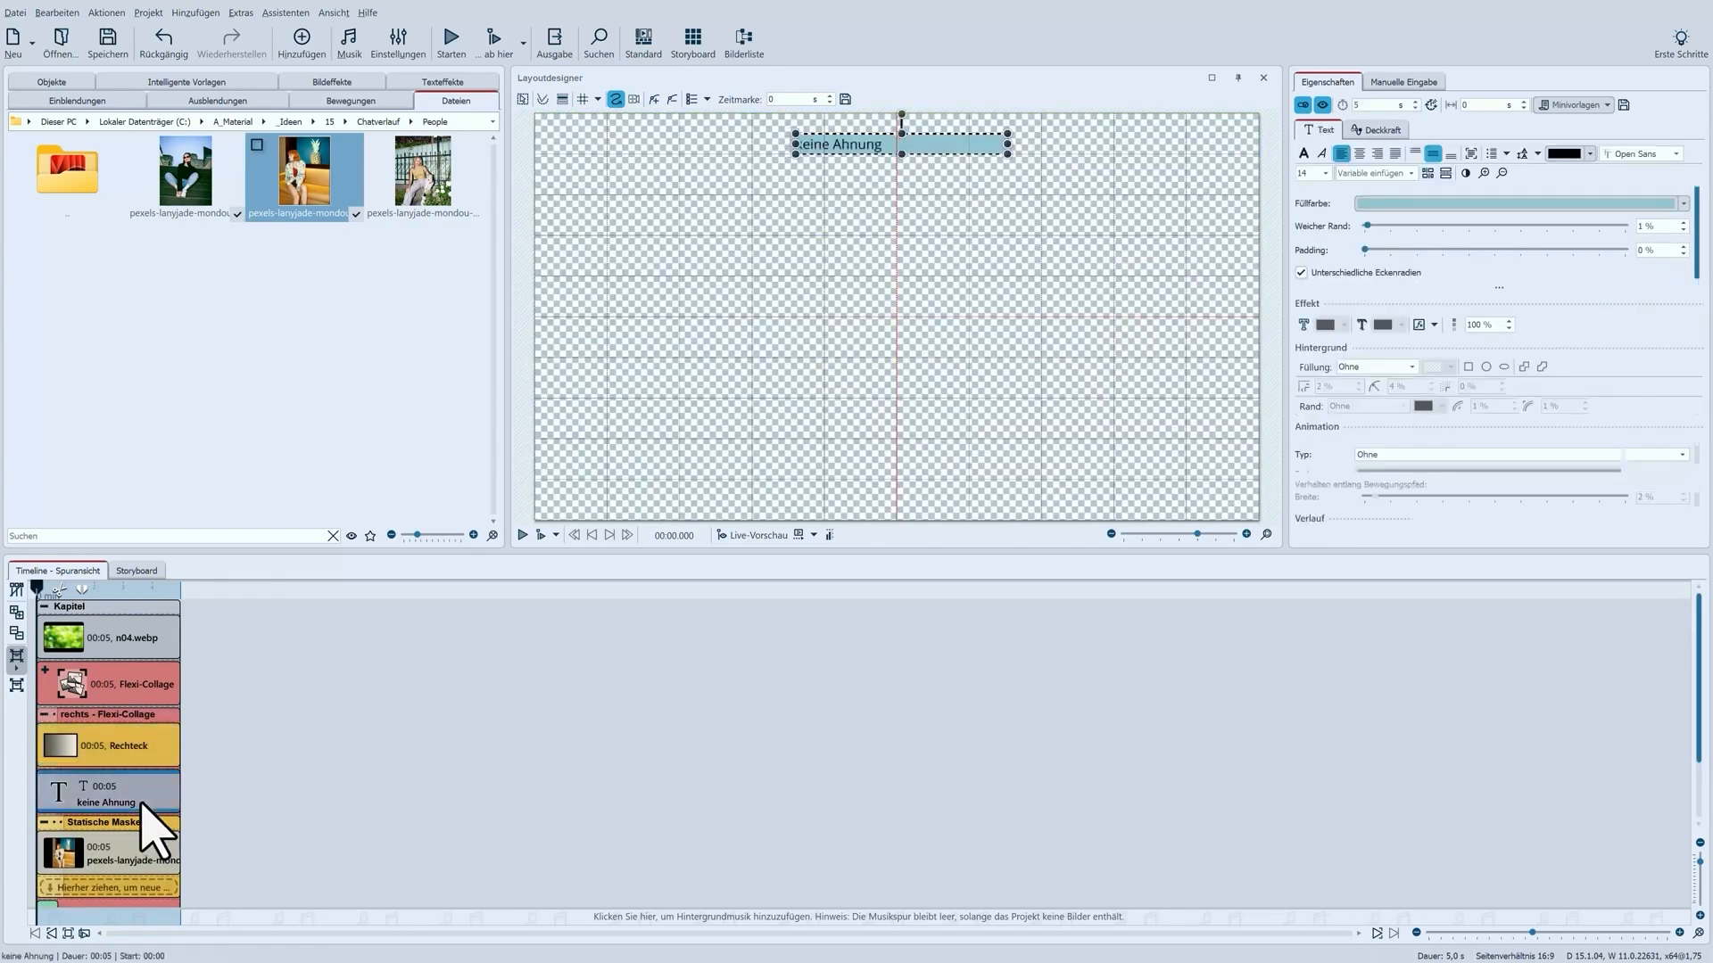
drag(791, 144, 879, 144)
click(831, 147)
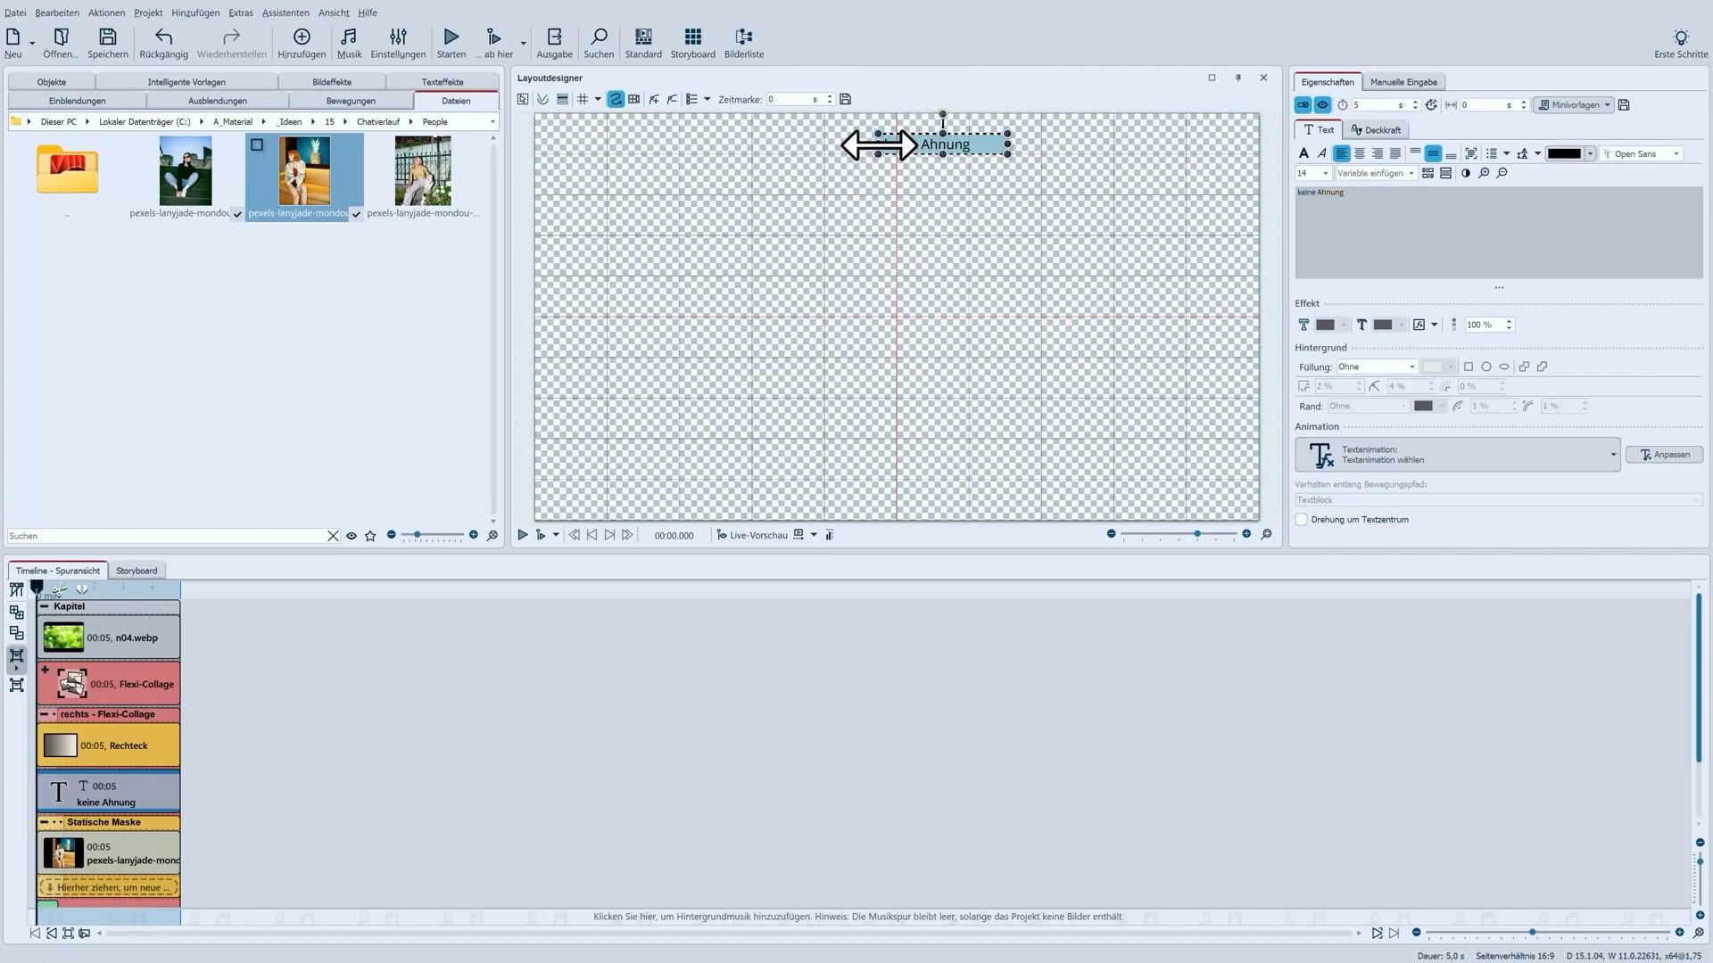
click(47, 719)
click(45, 716)
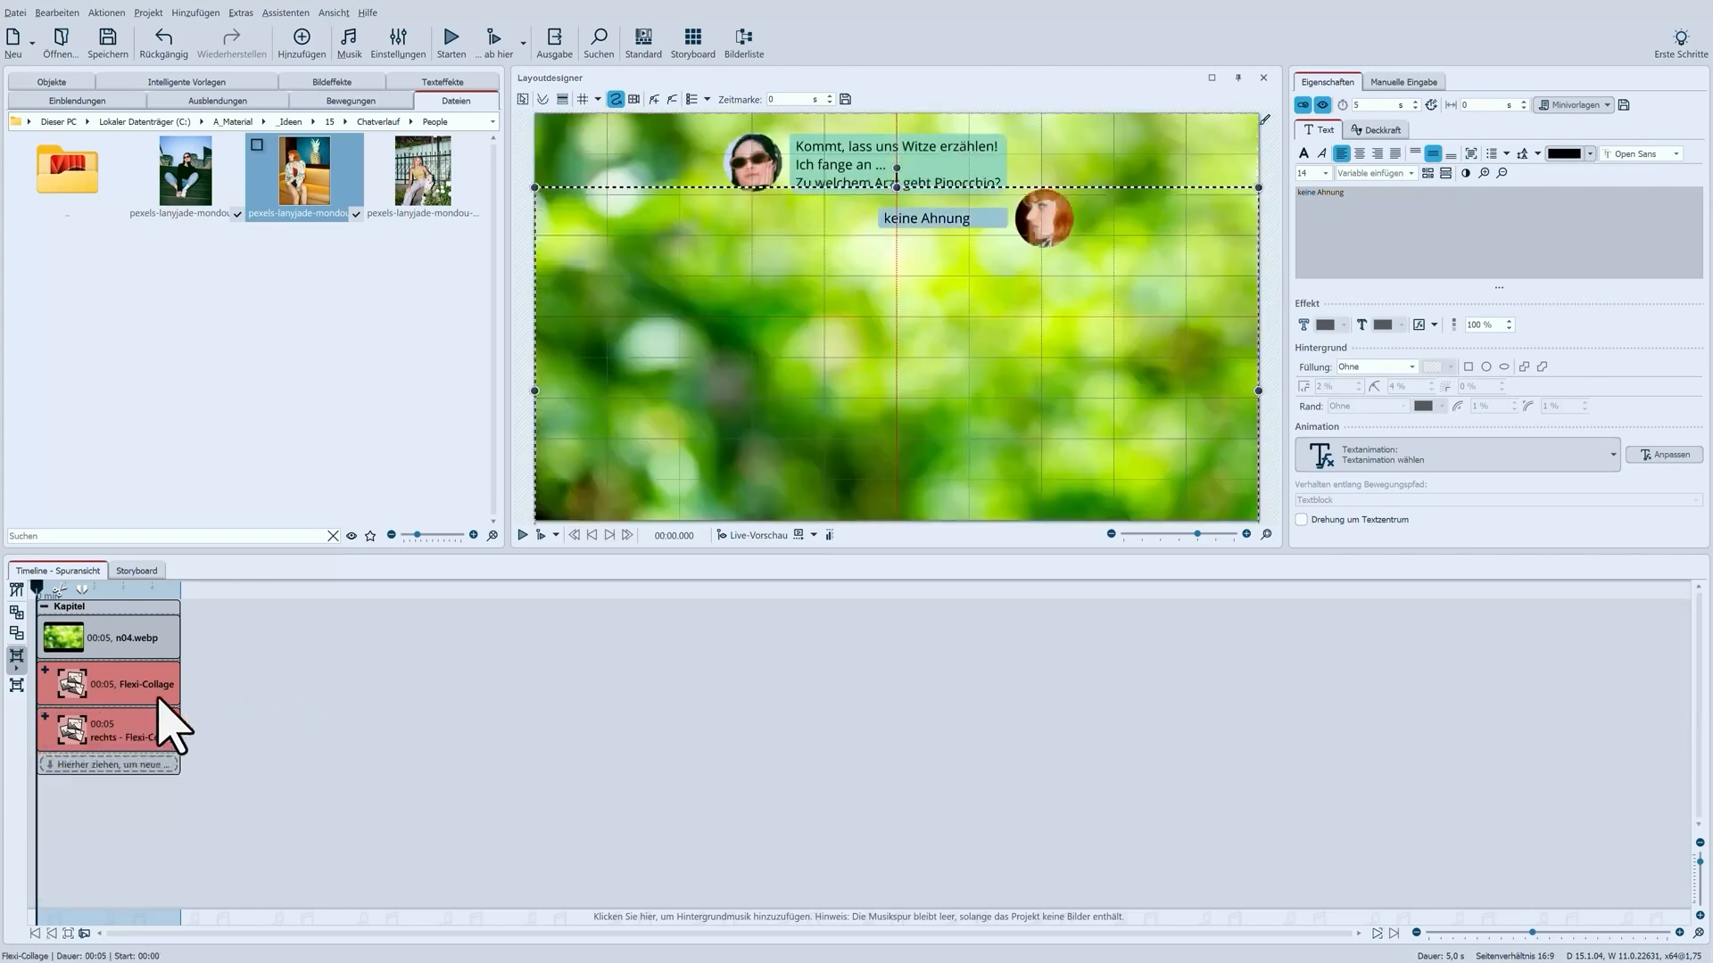
- Search the object library for "smi" and add the emoji with three question marks to the "rechts" collage above the static mask
click(52, 79)
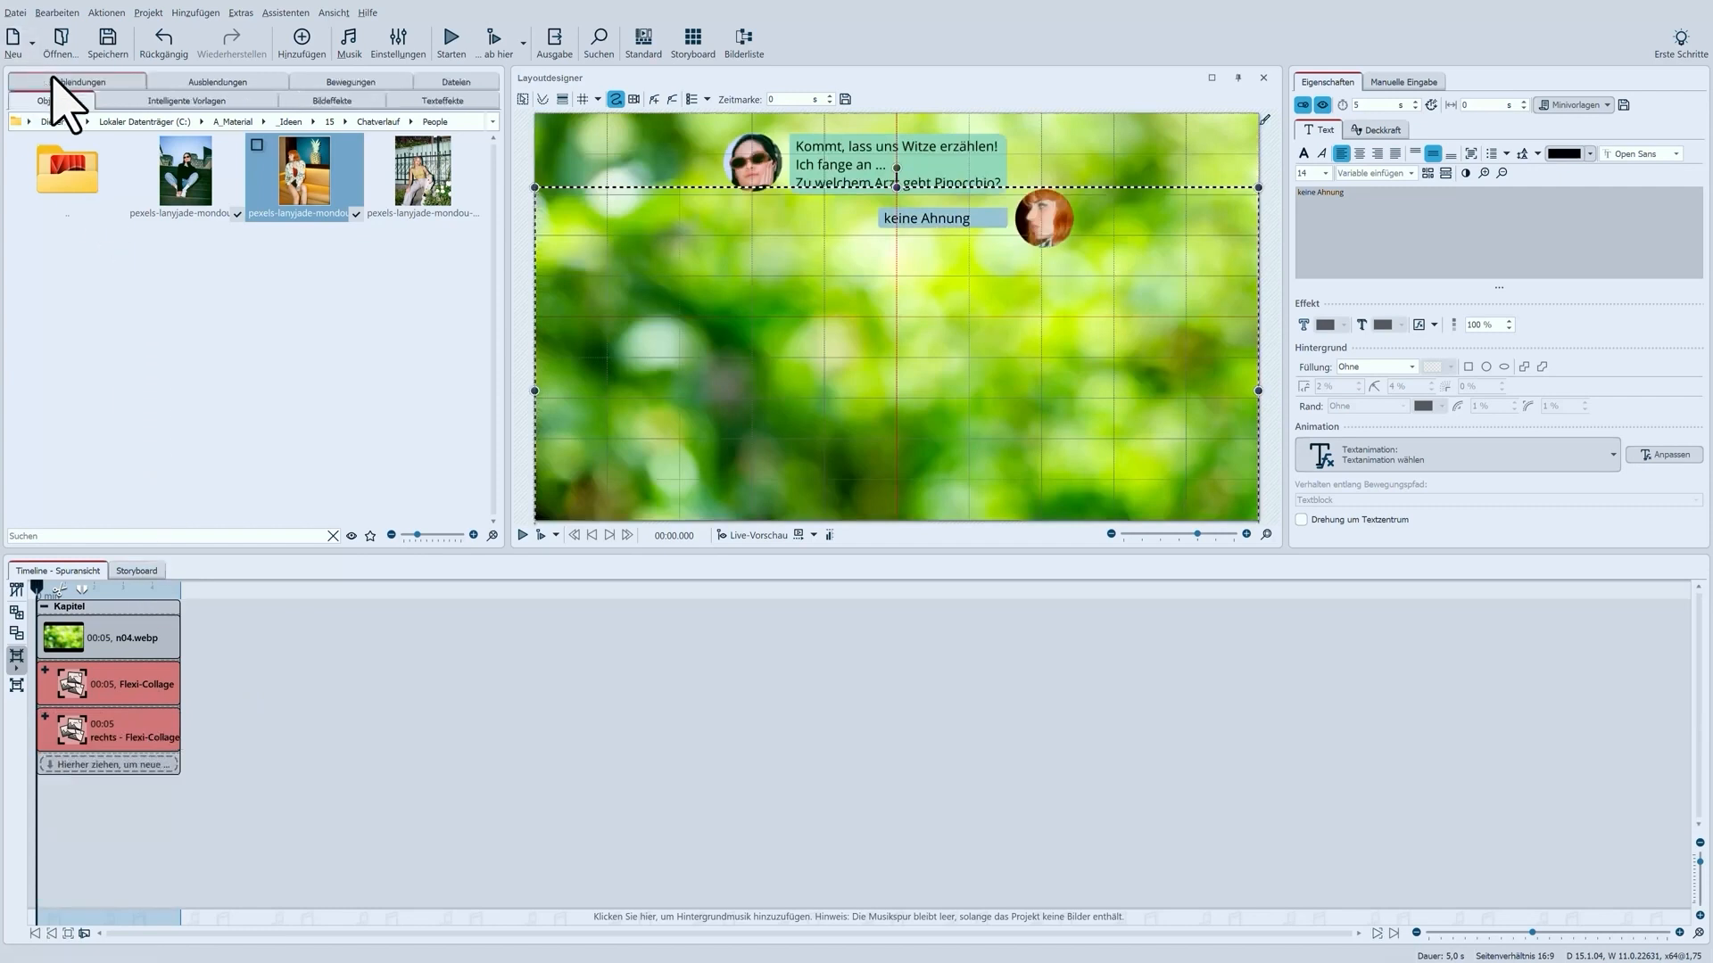
click(33, 535)
text(smi)
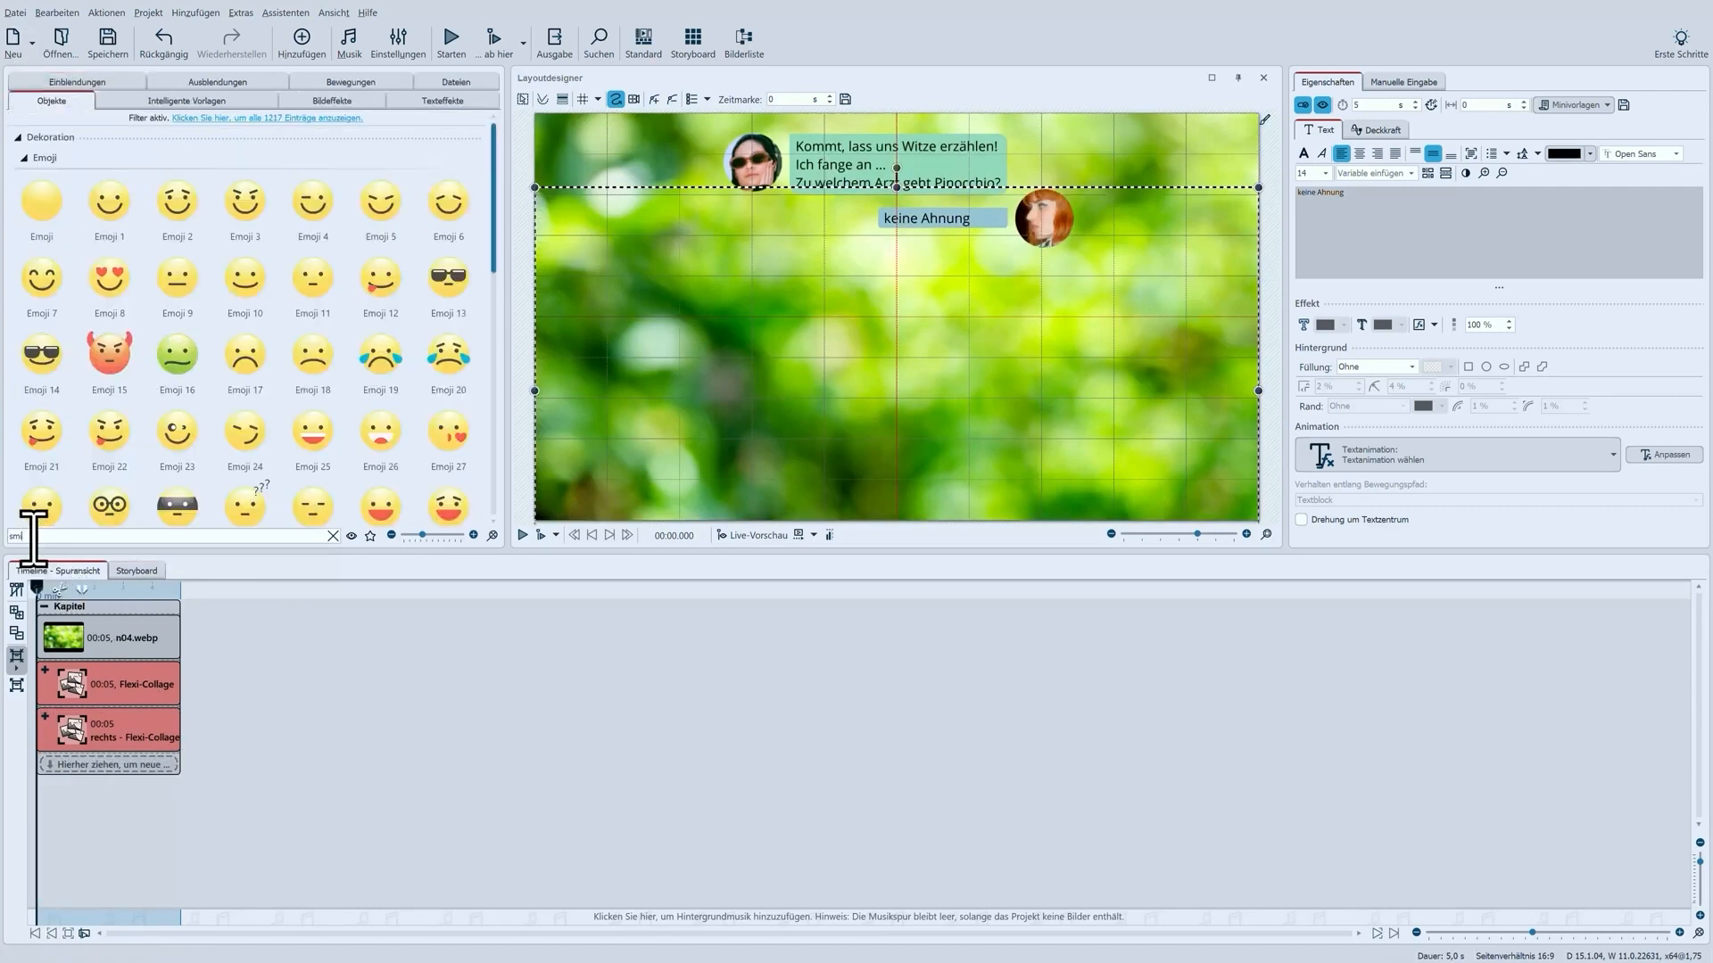
click(45, 716)
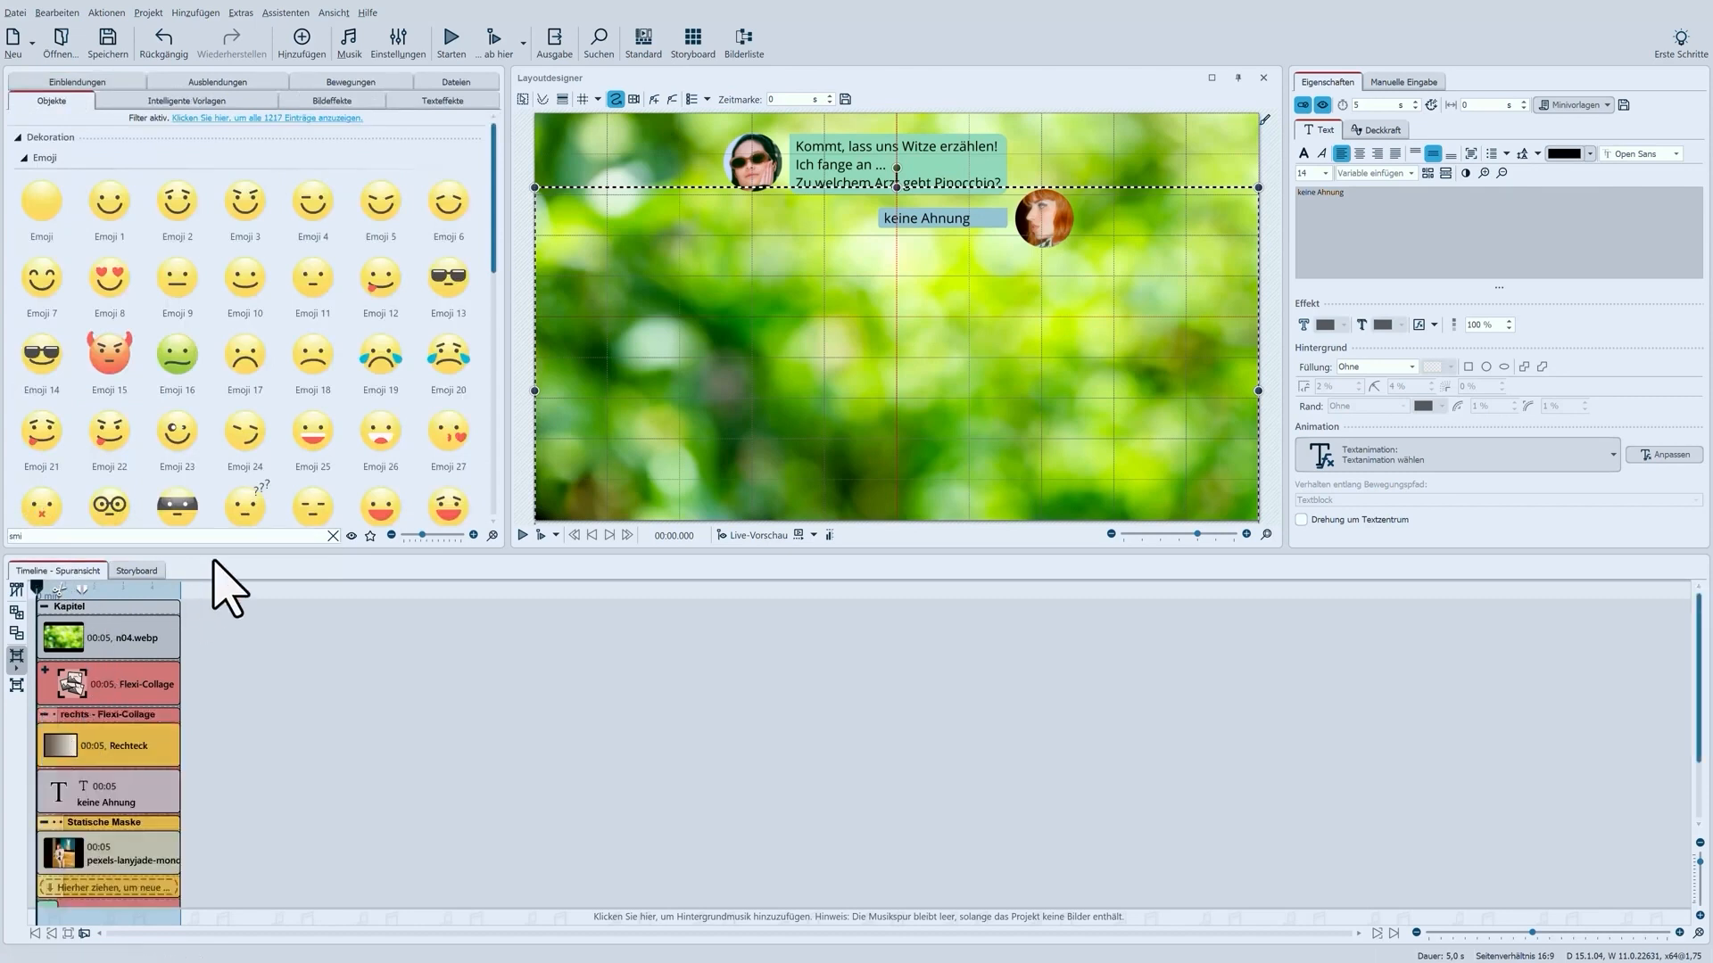
drag(243, 517, 179, 869)
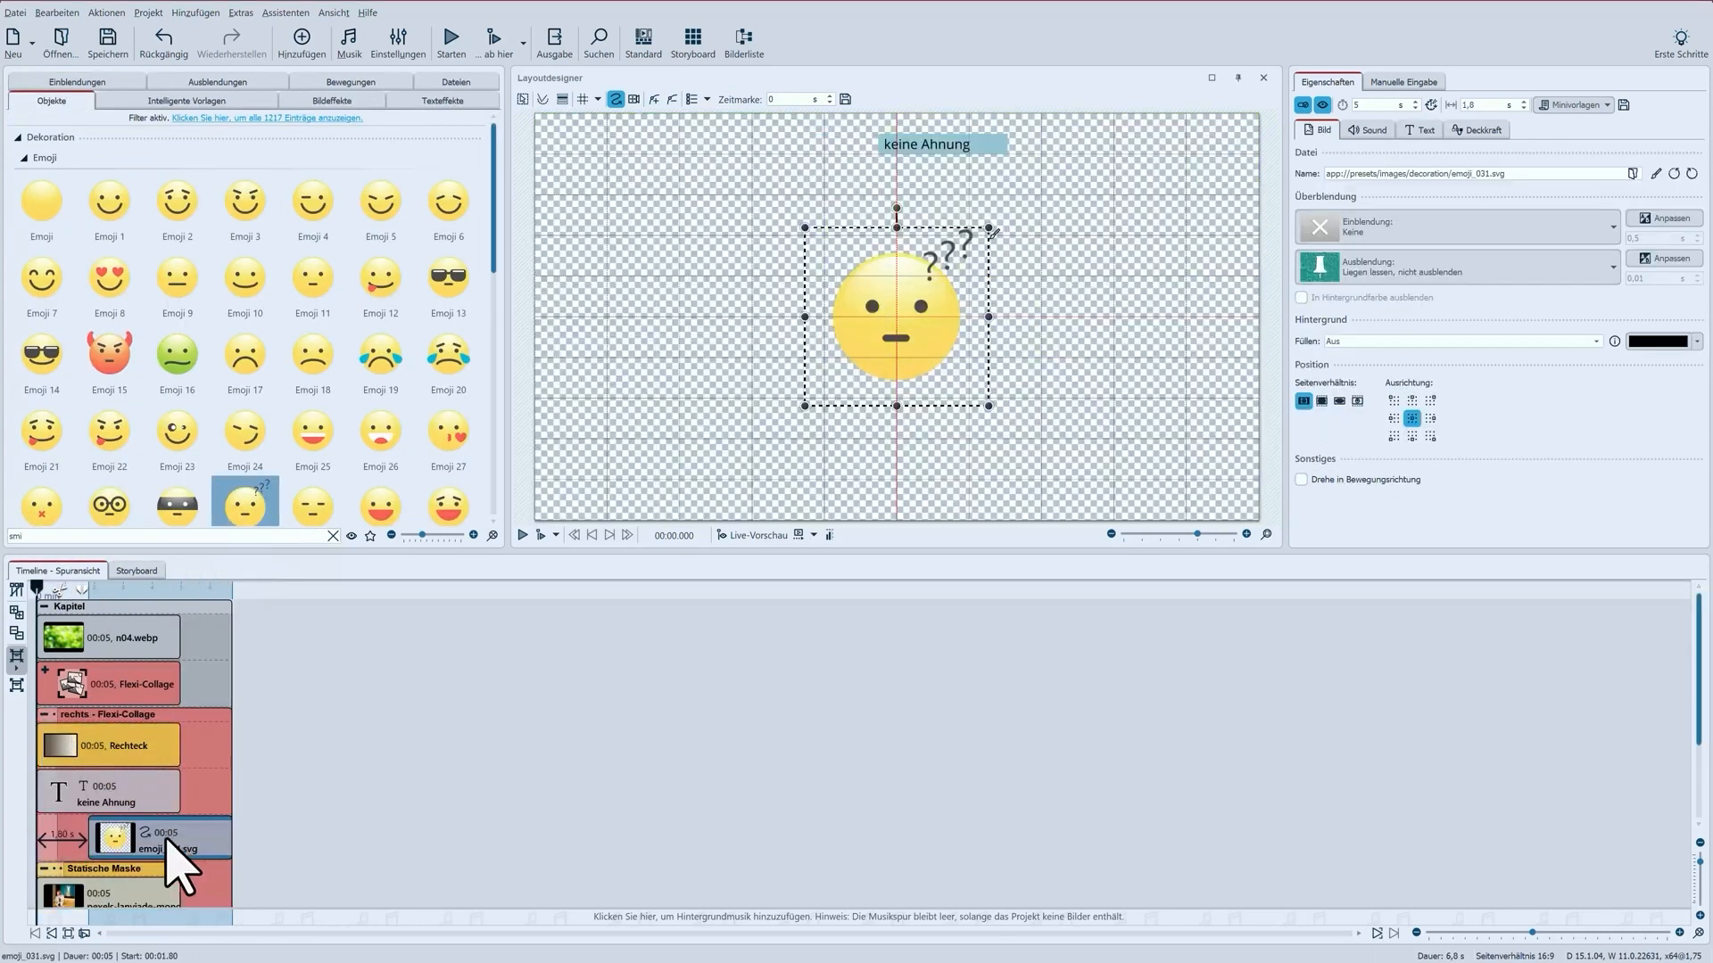
- Shrink the question-mark emoji to one-line height and place it at the right end of the blue "keine Ahnung" bubble
click(672, 101)
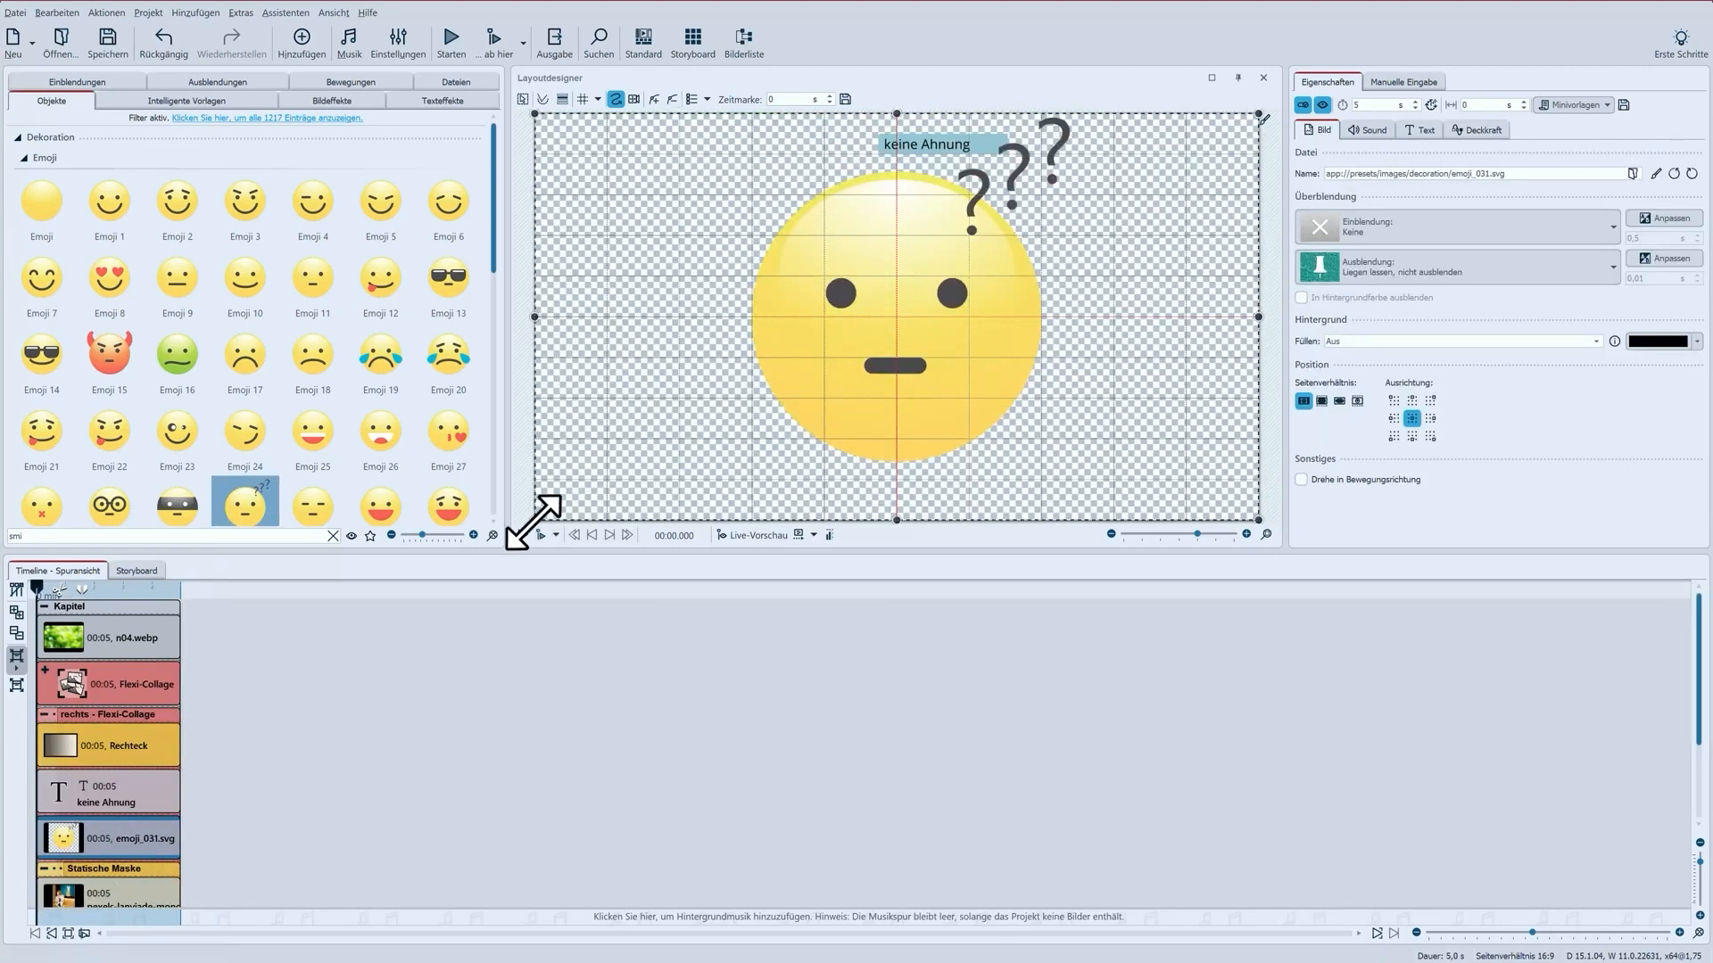
drag(535, 520, 969, 157)
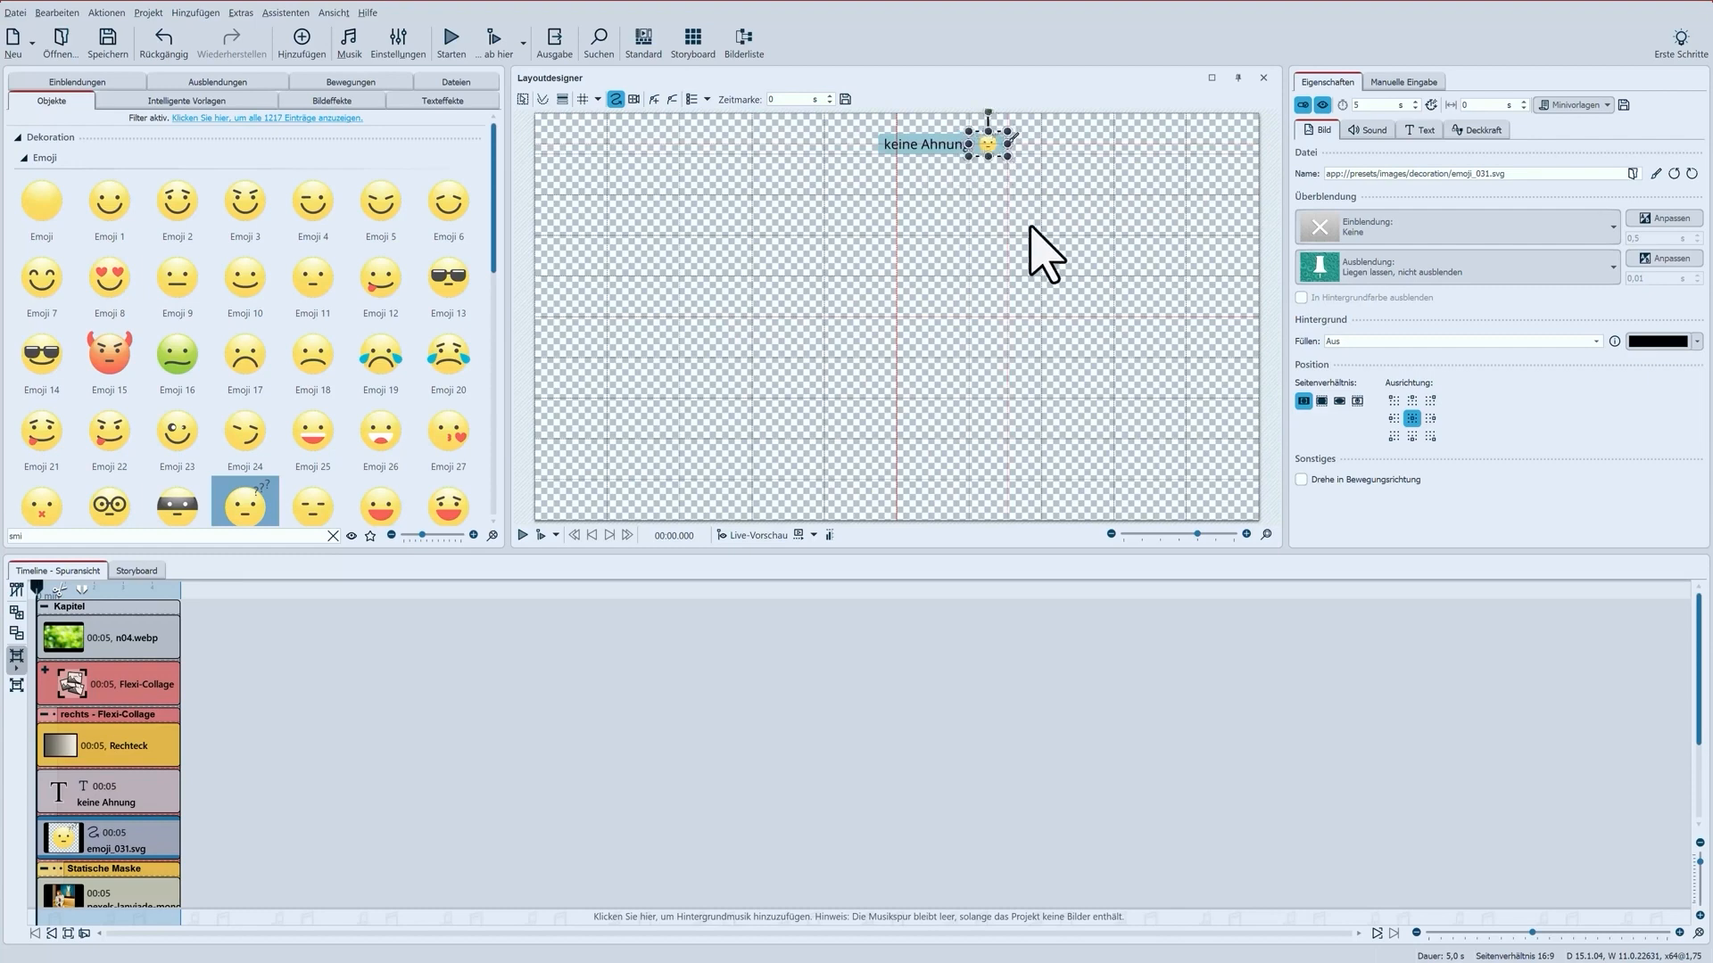
click(42, 719)
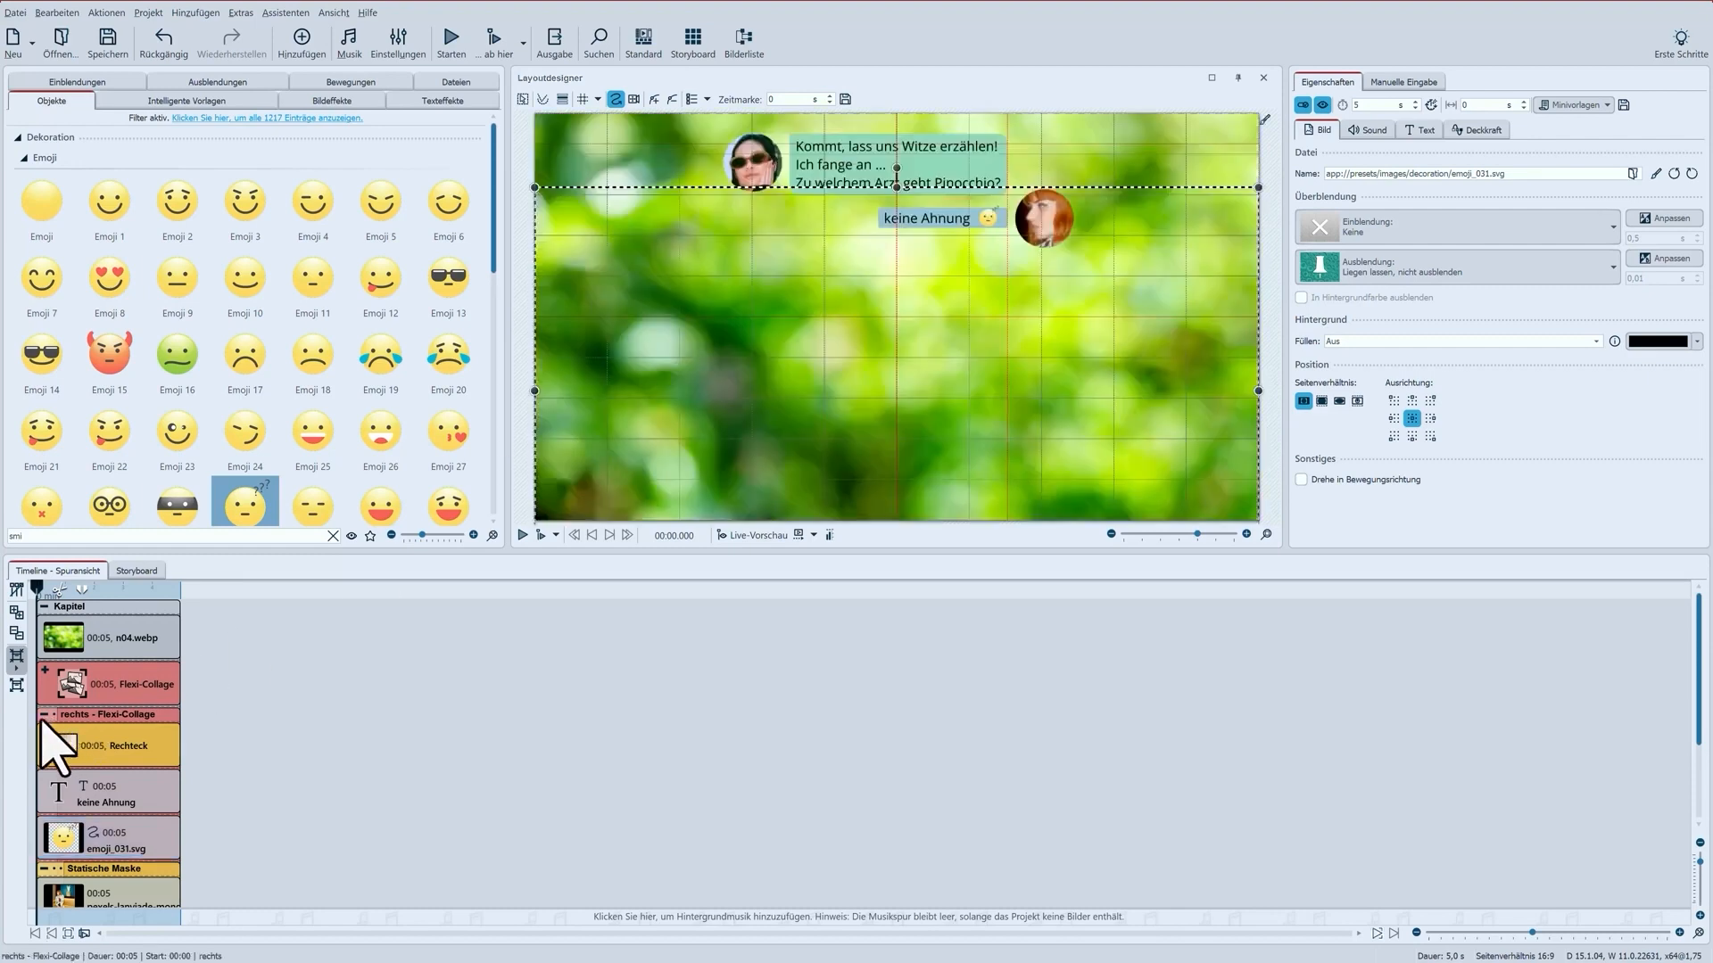
- Add the sound beep-6-pixabay-96243-pong.mp3 below the static mask in the "rechts" collage and collapse the collage
click(45, 869)
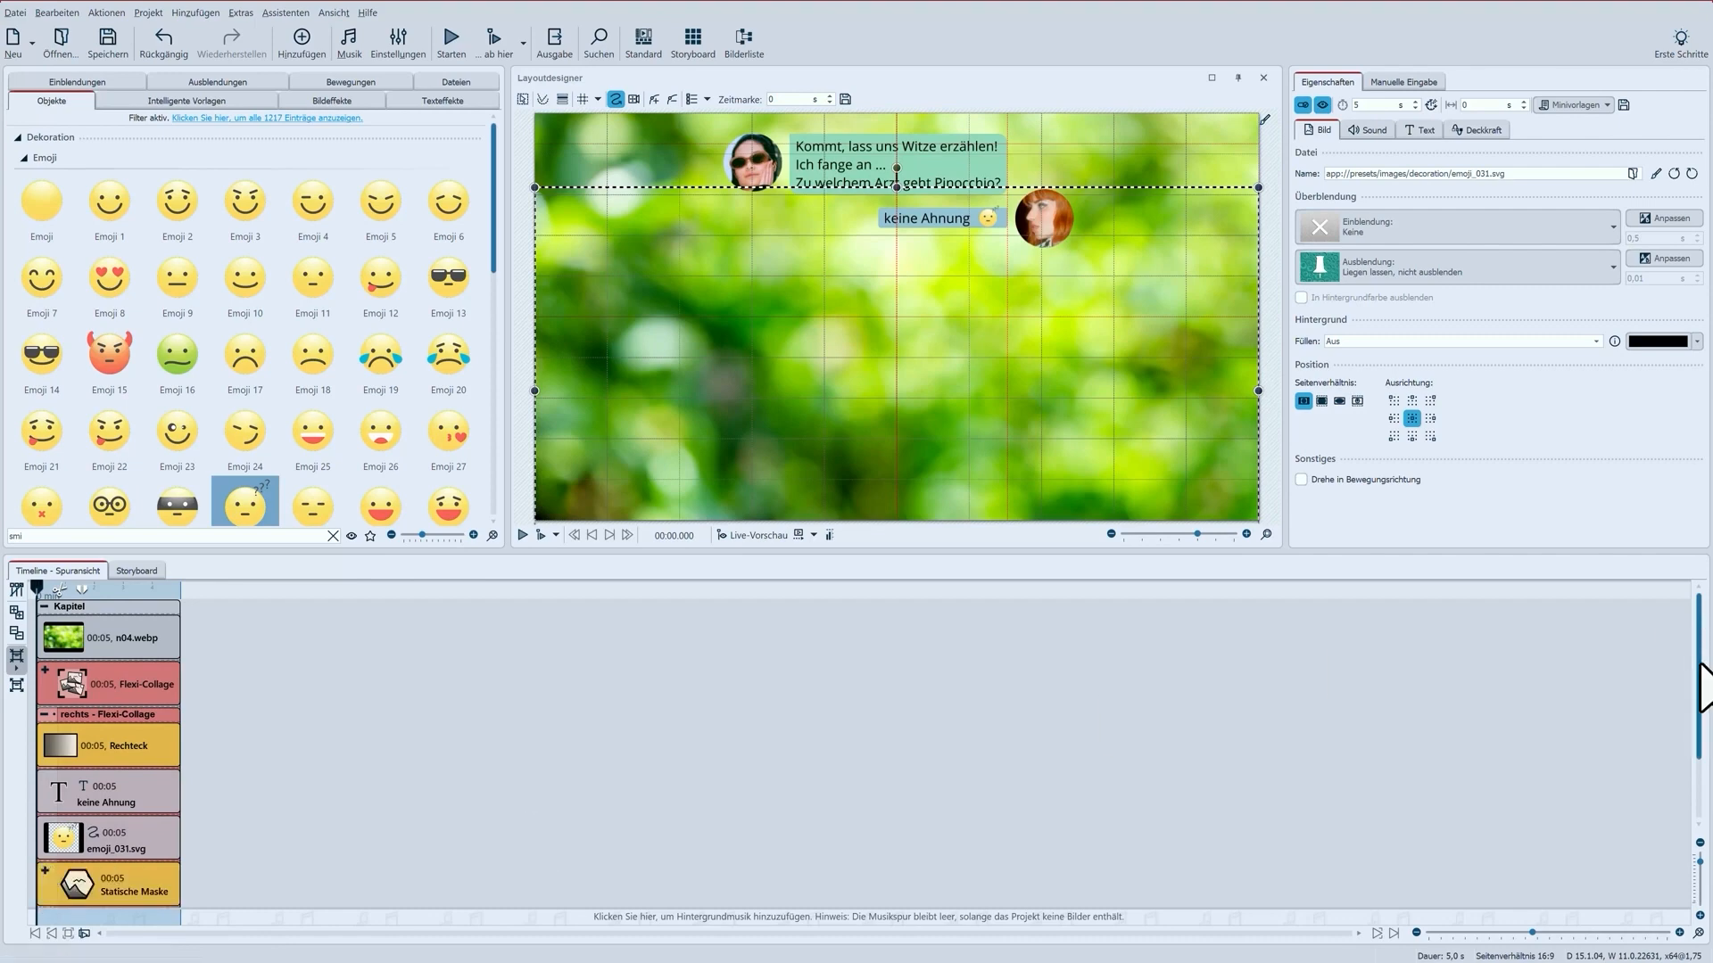
drag(1701, 678, 1695, 765)
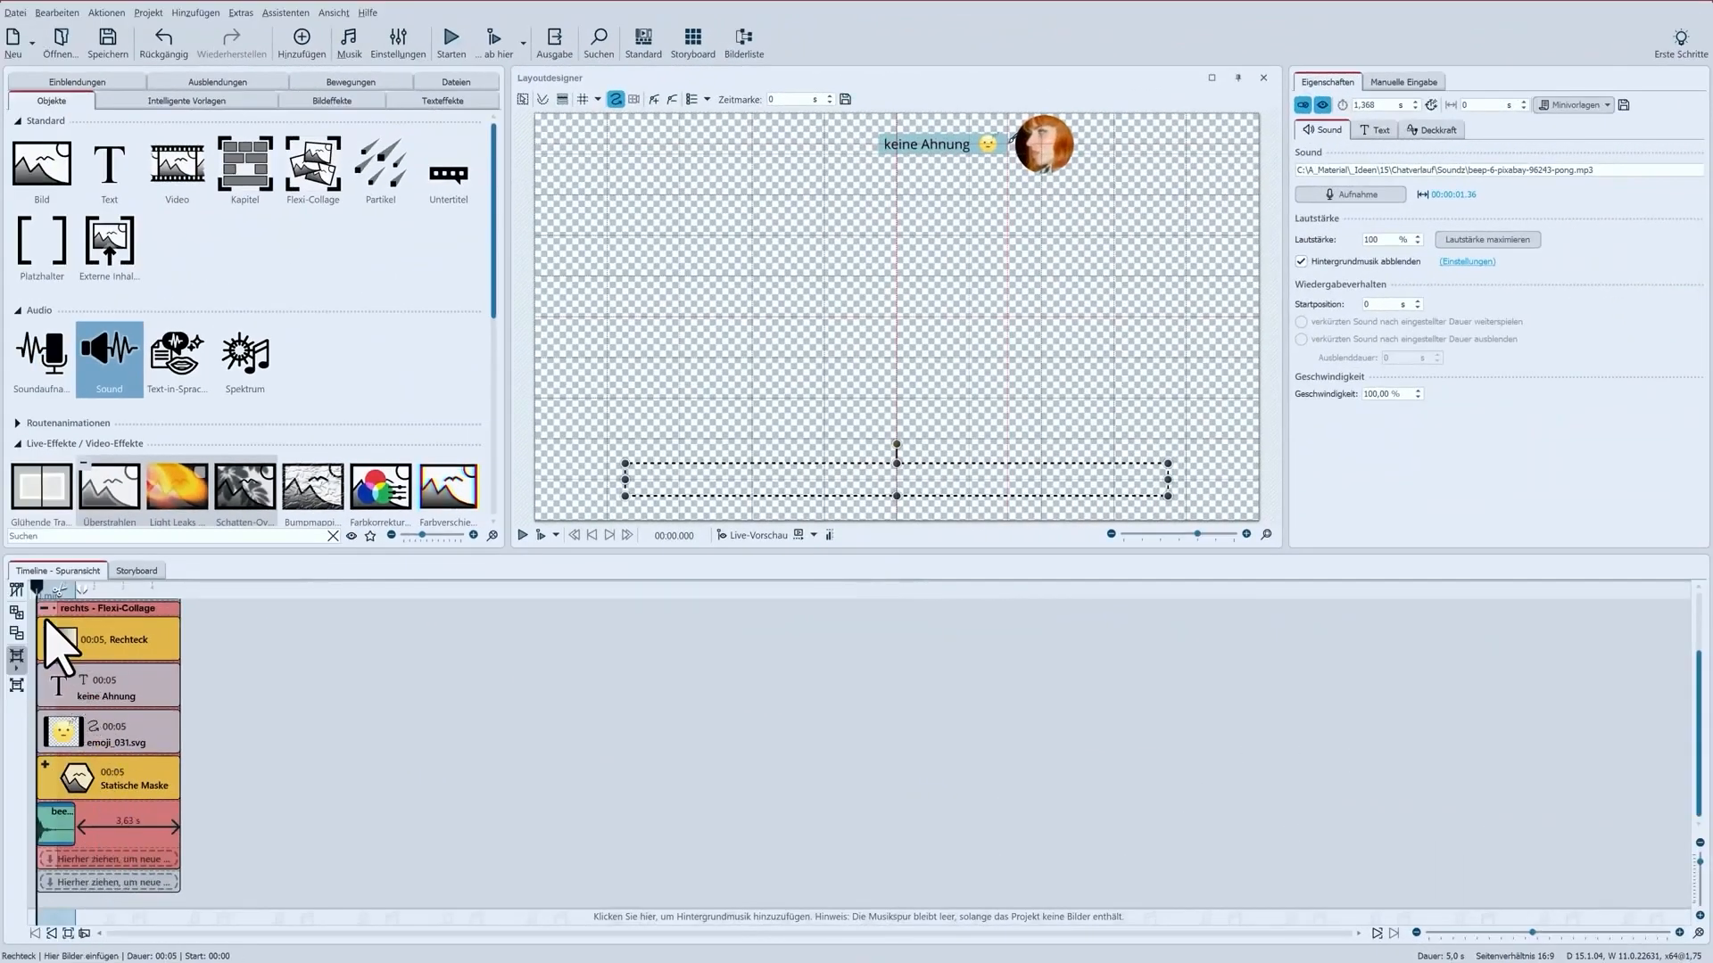
click(45, 608)
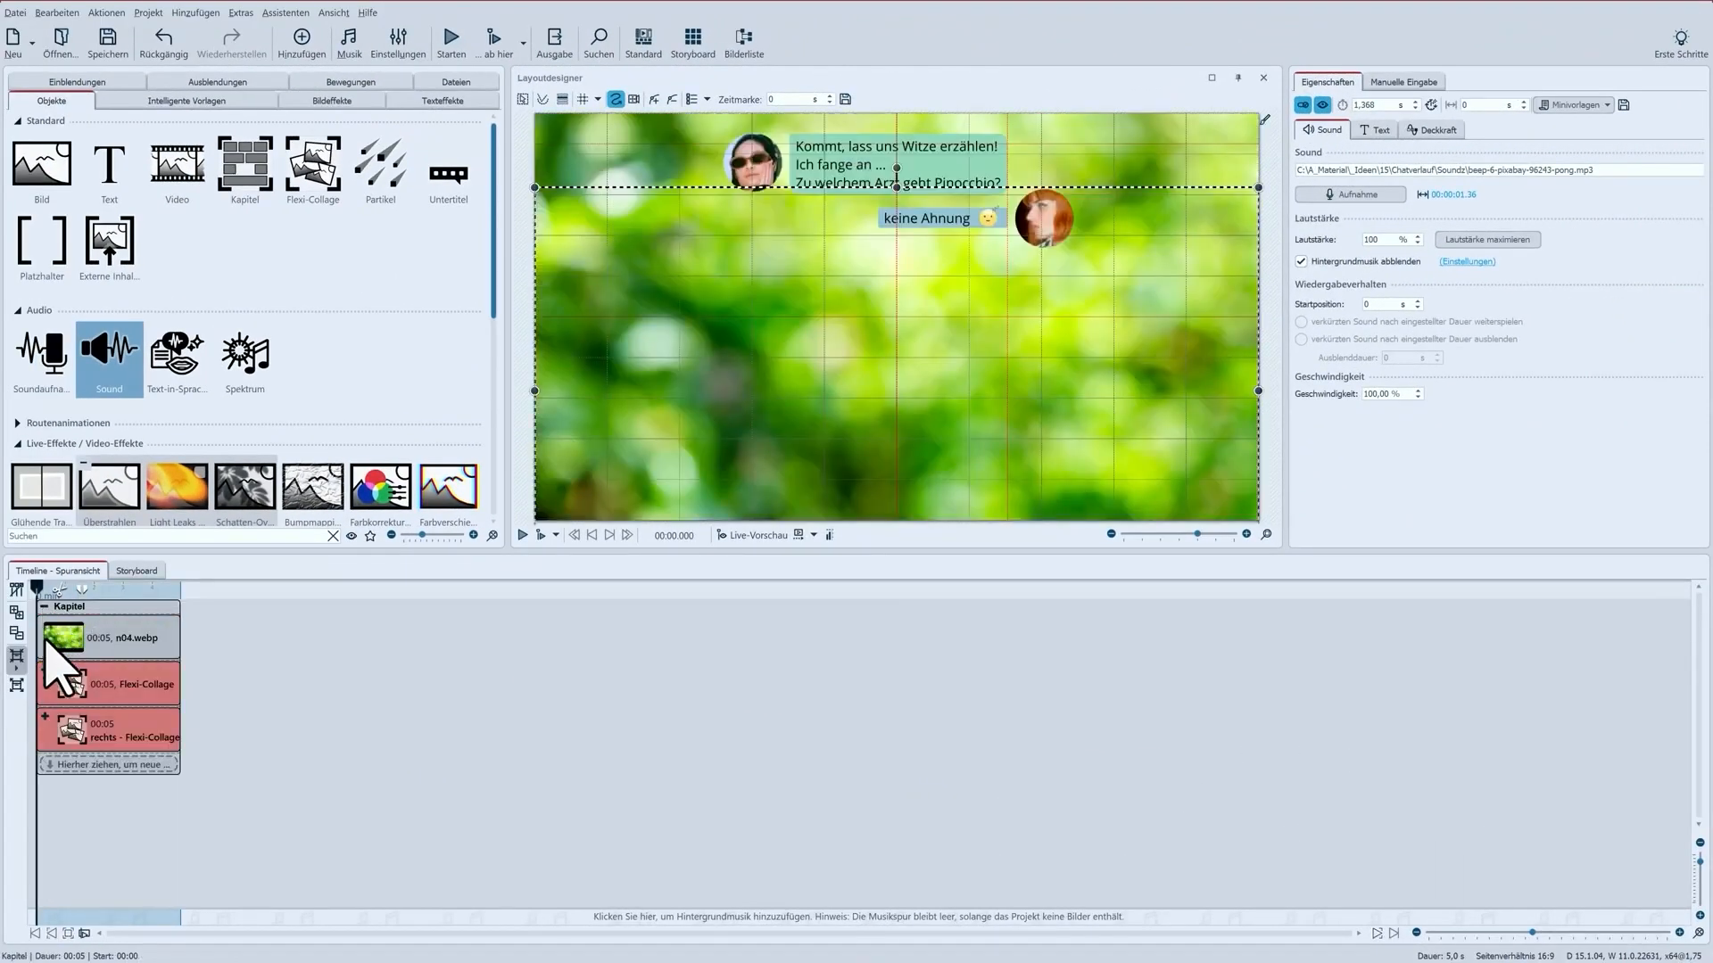
- Duplicate the first message's Flexi-Collage and place the copy on a new track below the "rechts" collage
click(109, 696)
key(ctrl+v)
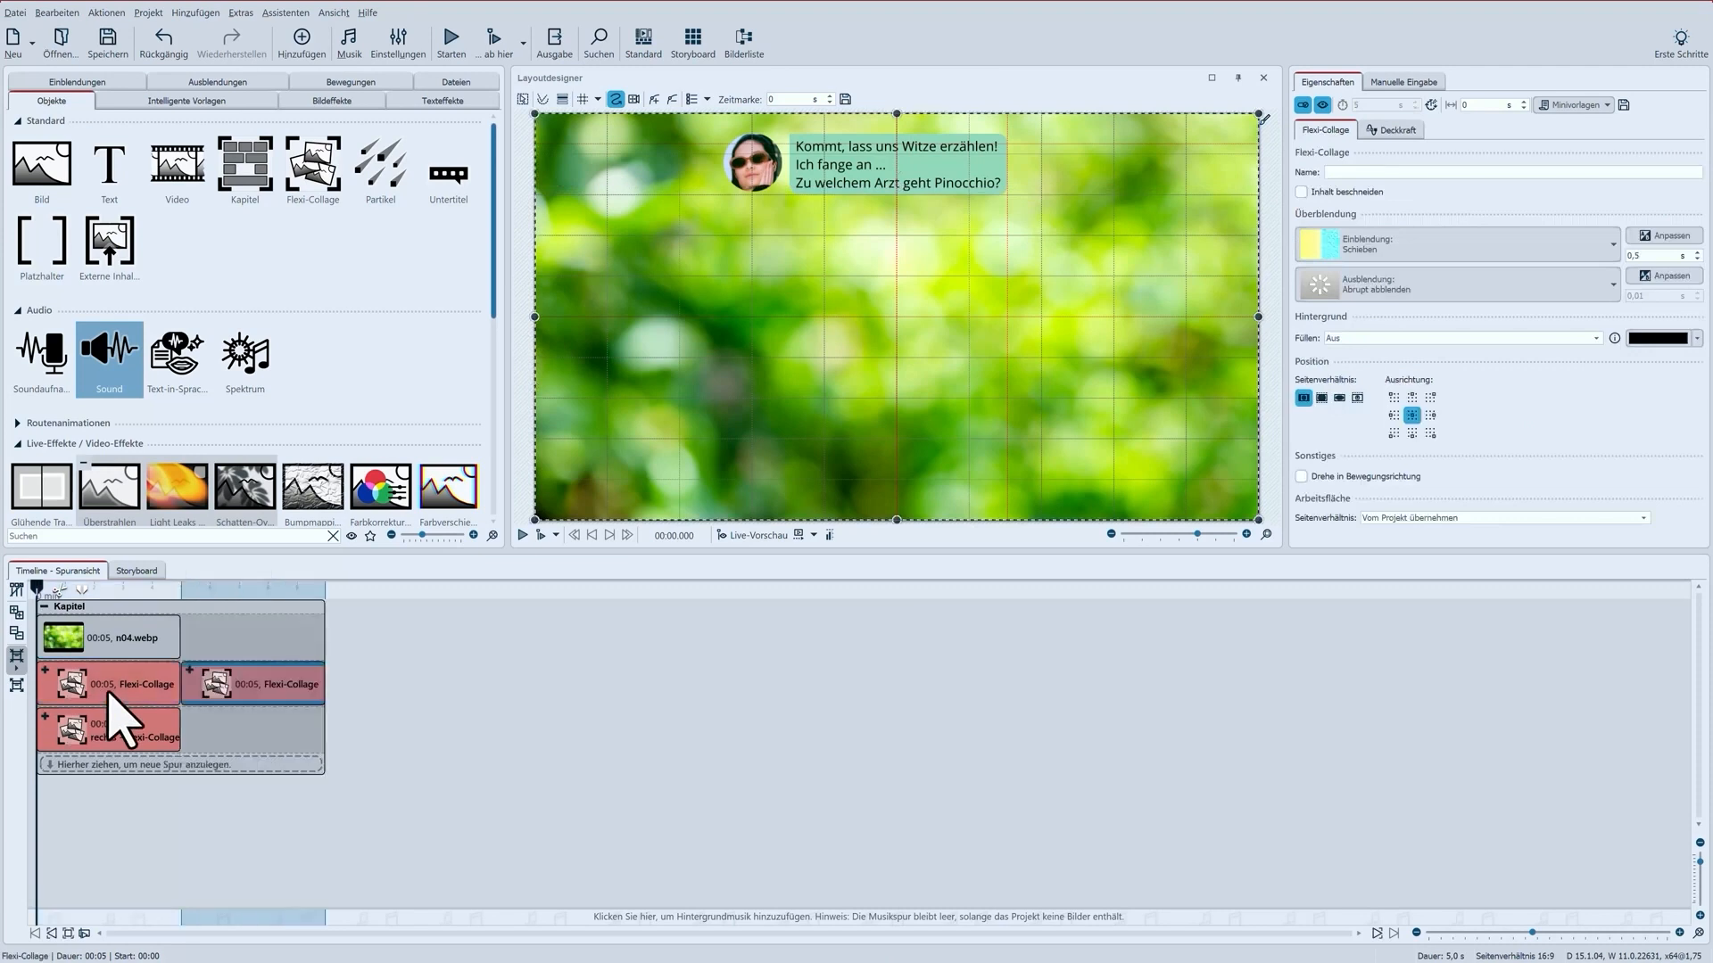
drag(156, 781, 80, 761)
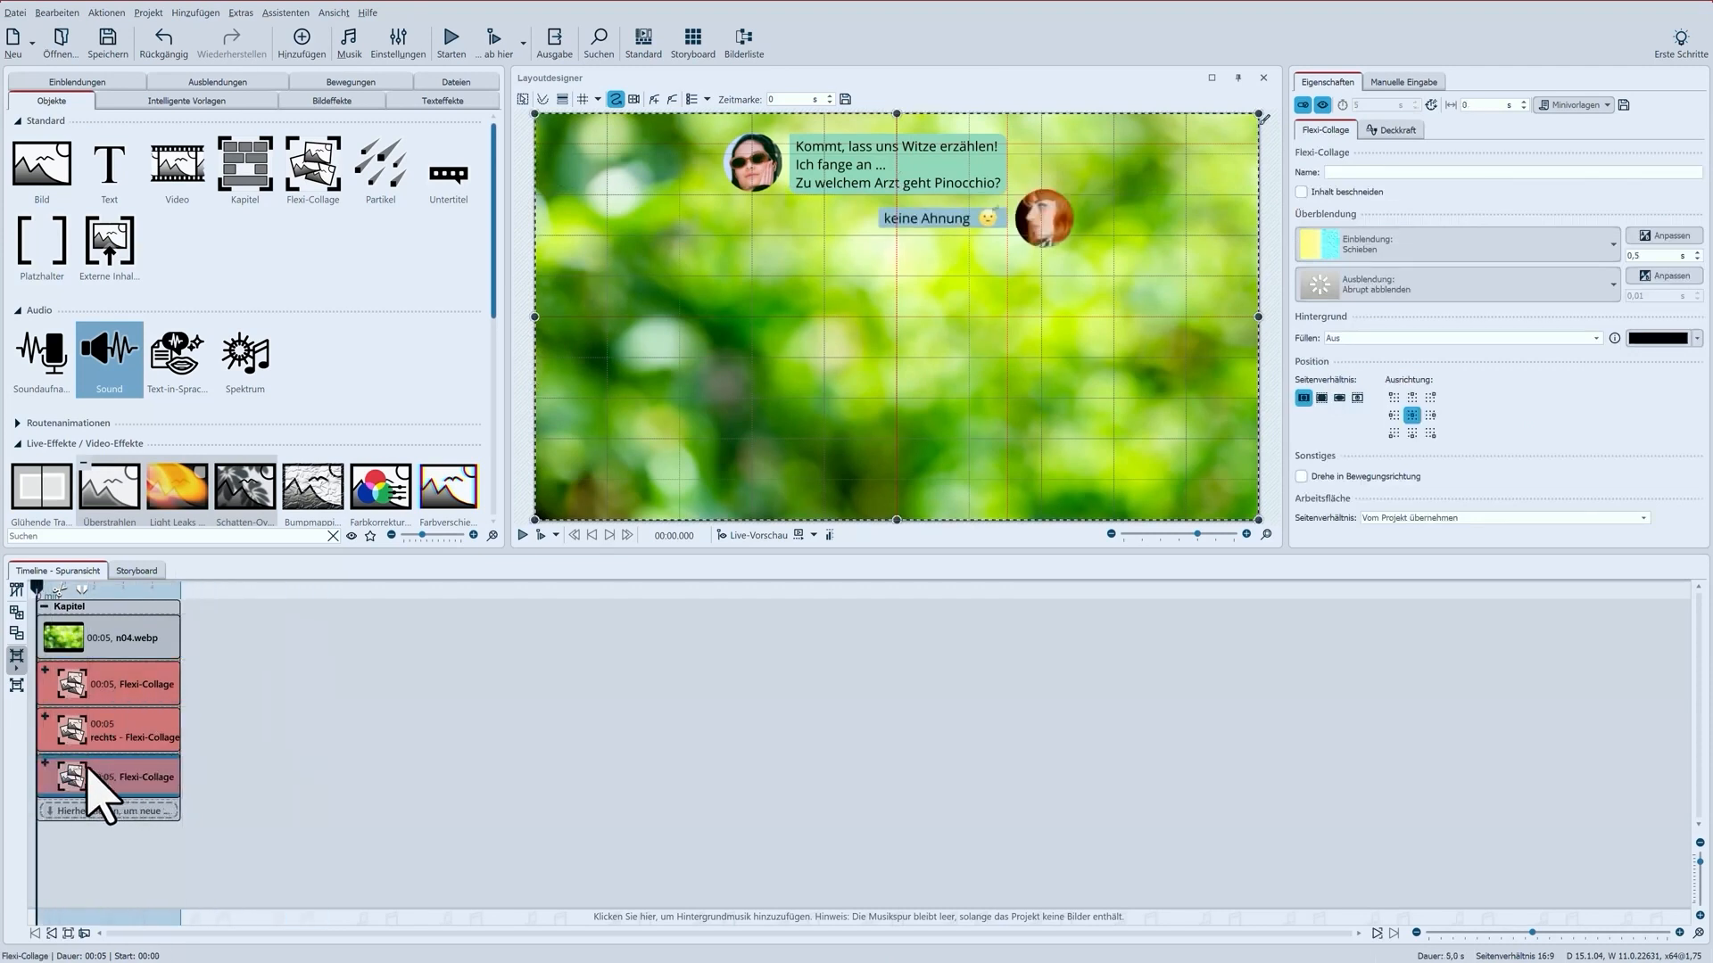
- Replace the text in the copied Flexi-Collage with "Na..." and "zum Holz-Nasen-Ohren-Arzt!" on two lines
click(45, 762)
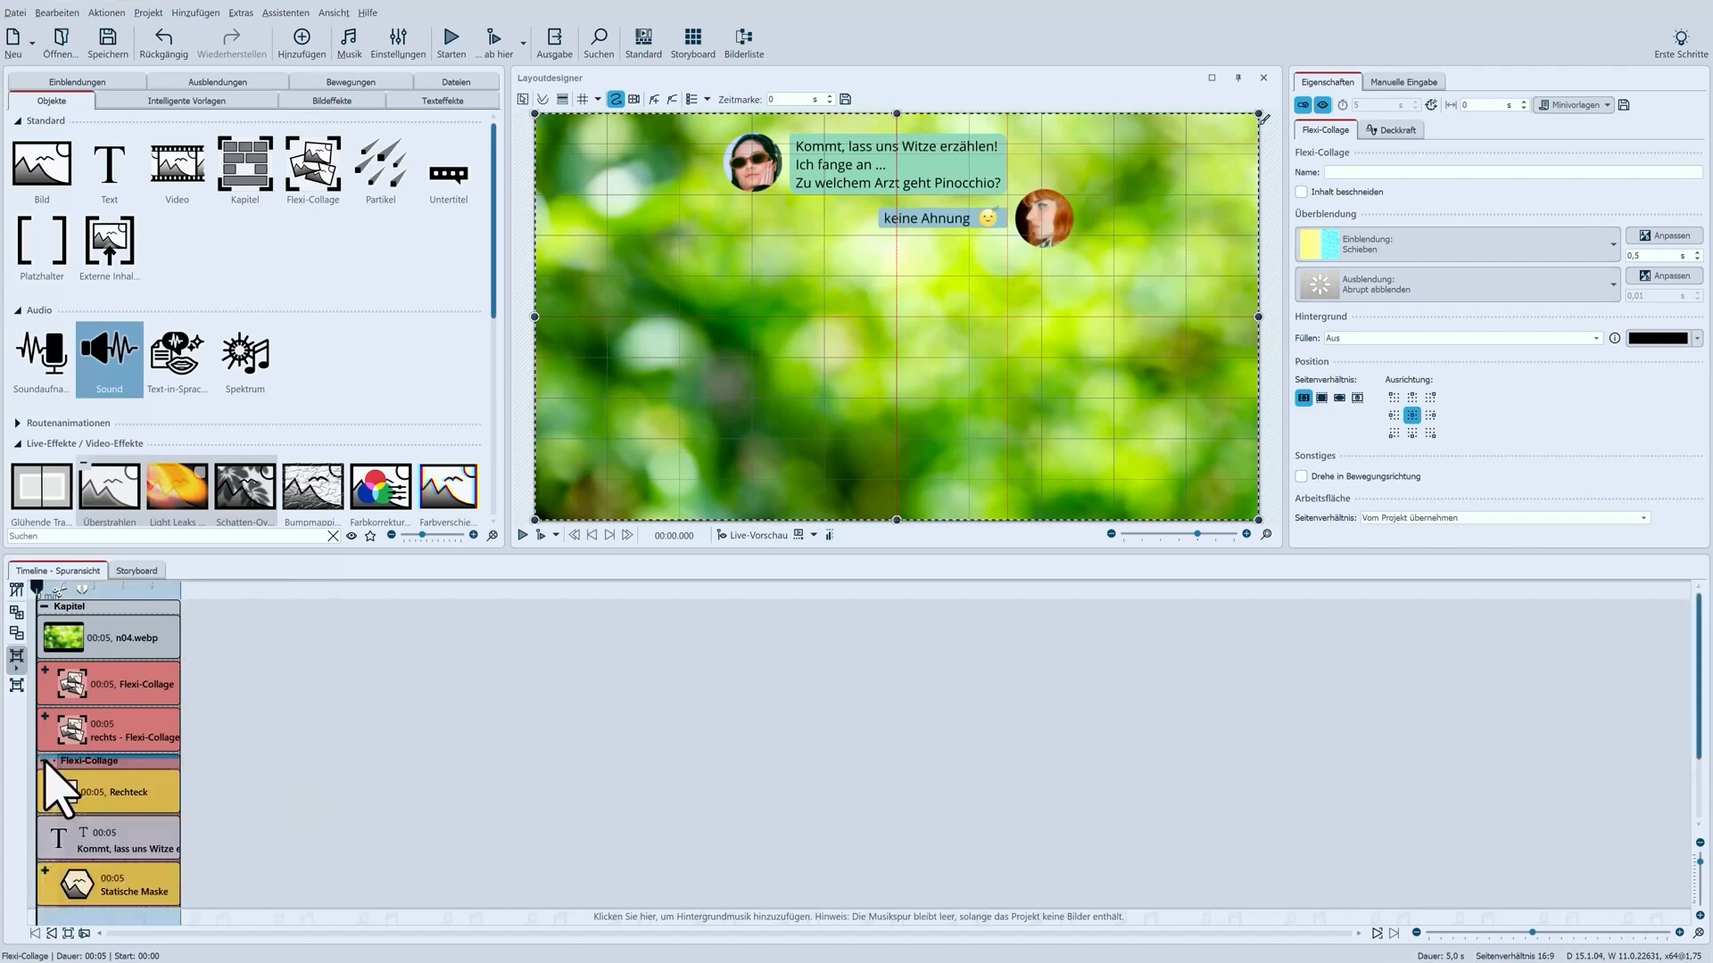
click(130, 843)
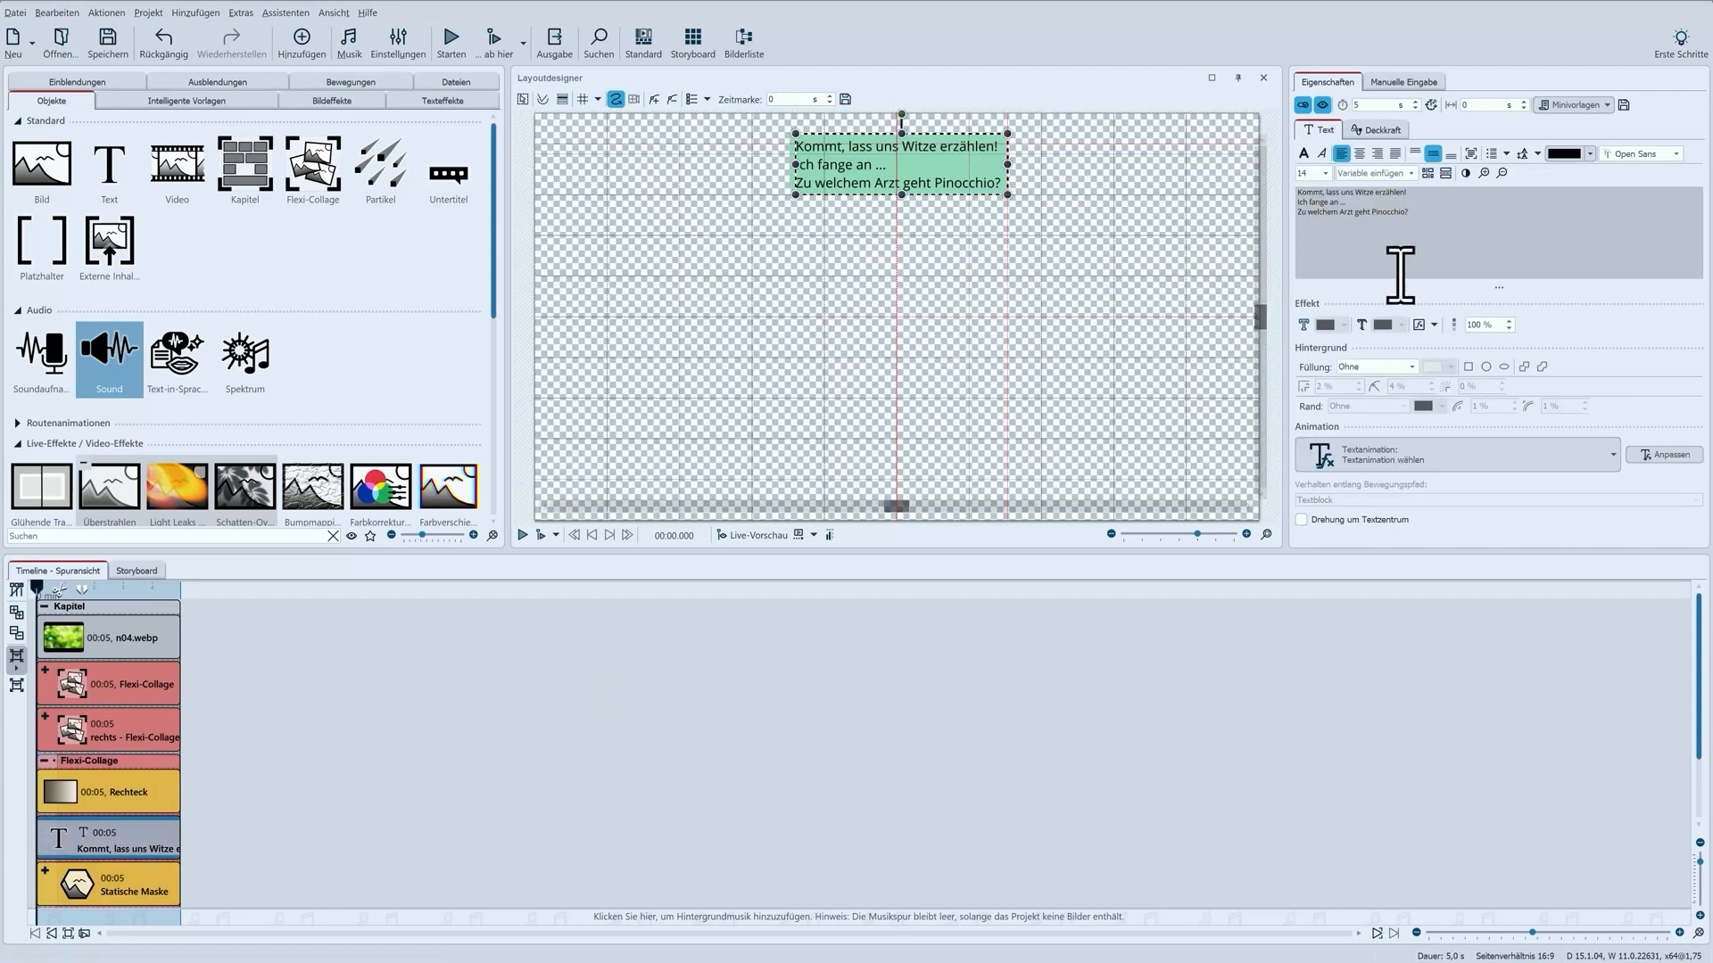
drag(1409, 216, 1298, 192)
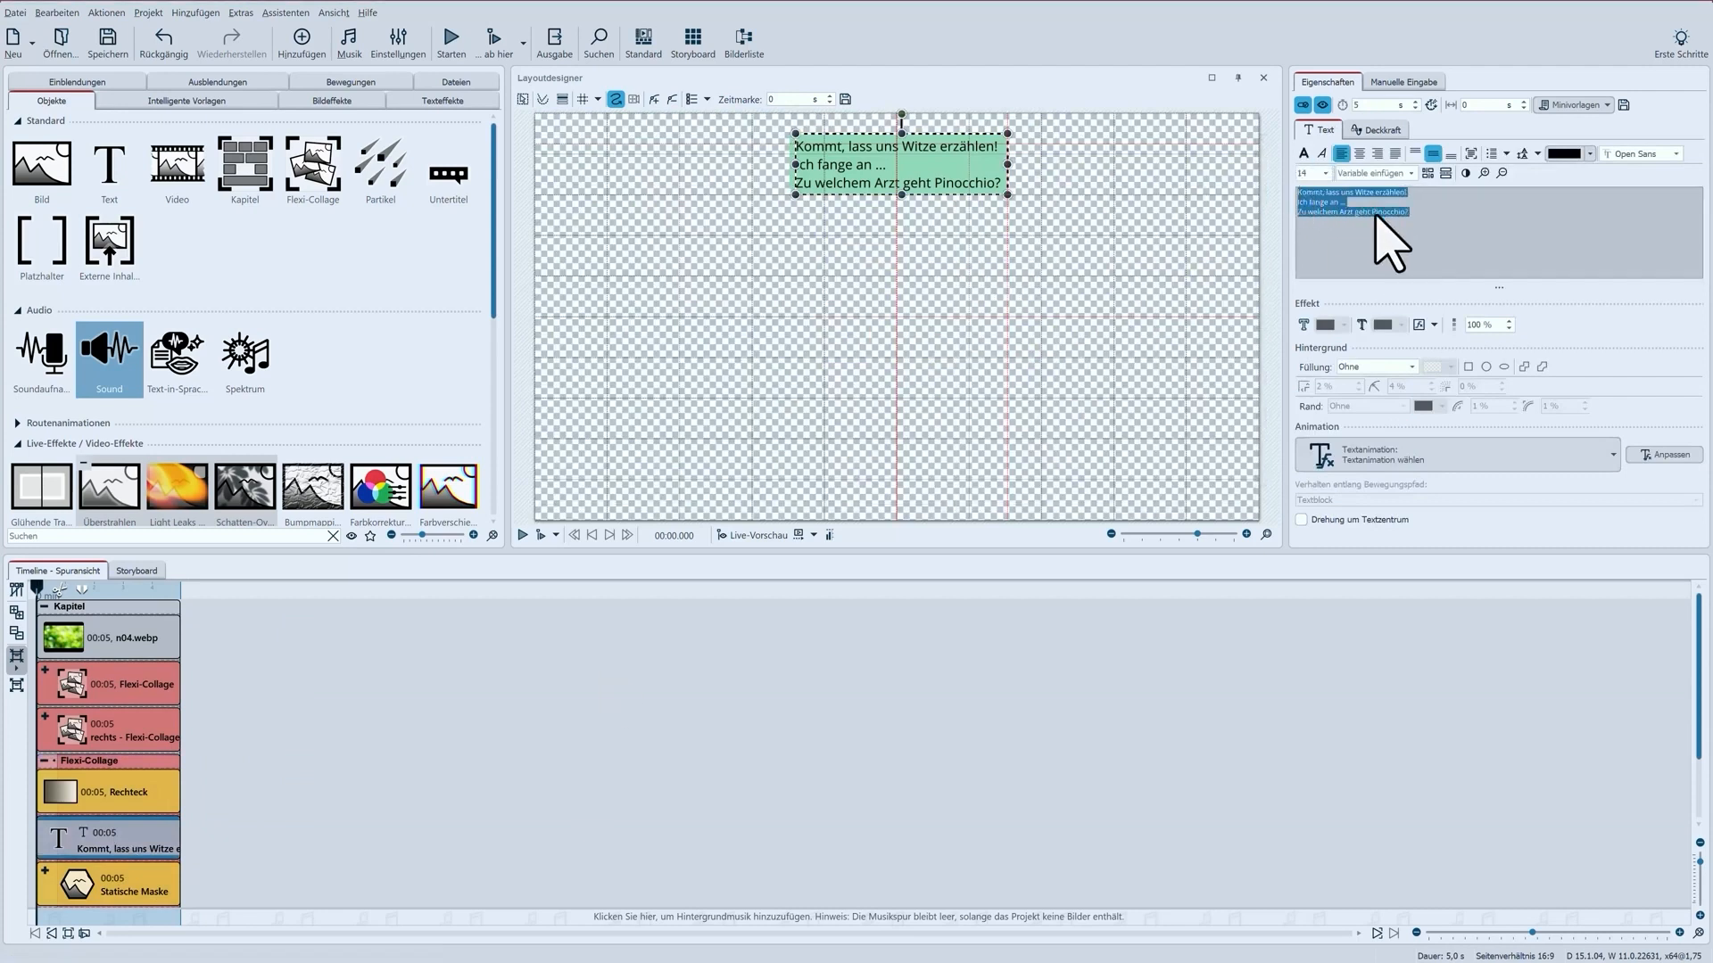
text(Na... zum Holz-Nasen-Ohren-Arzt!)
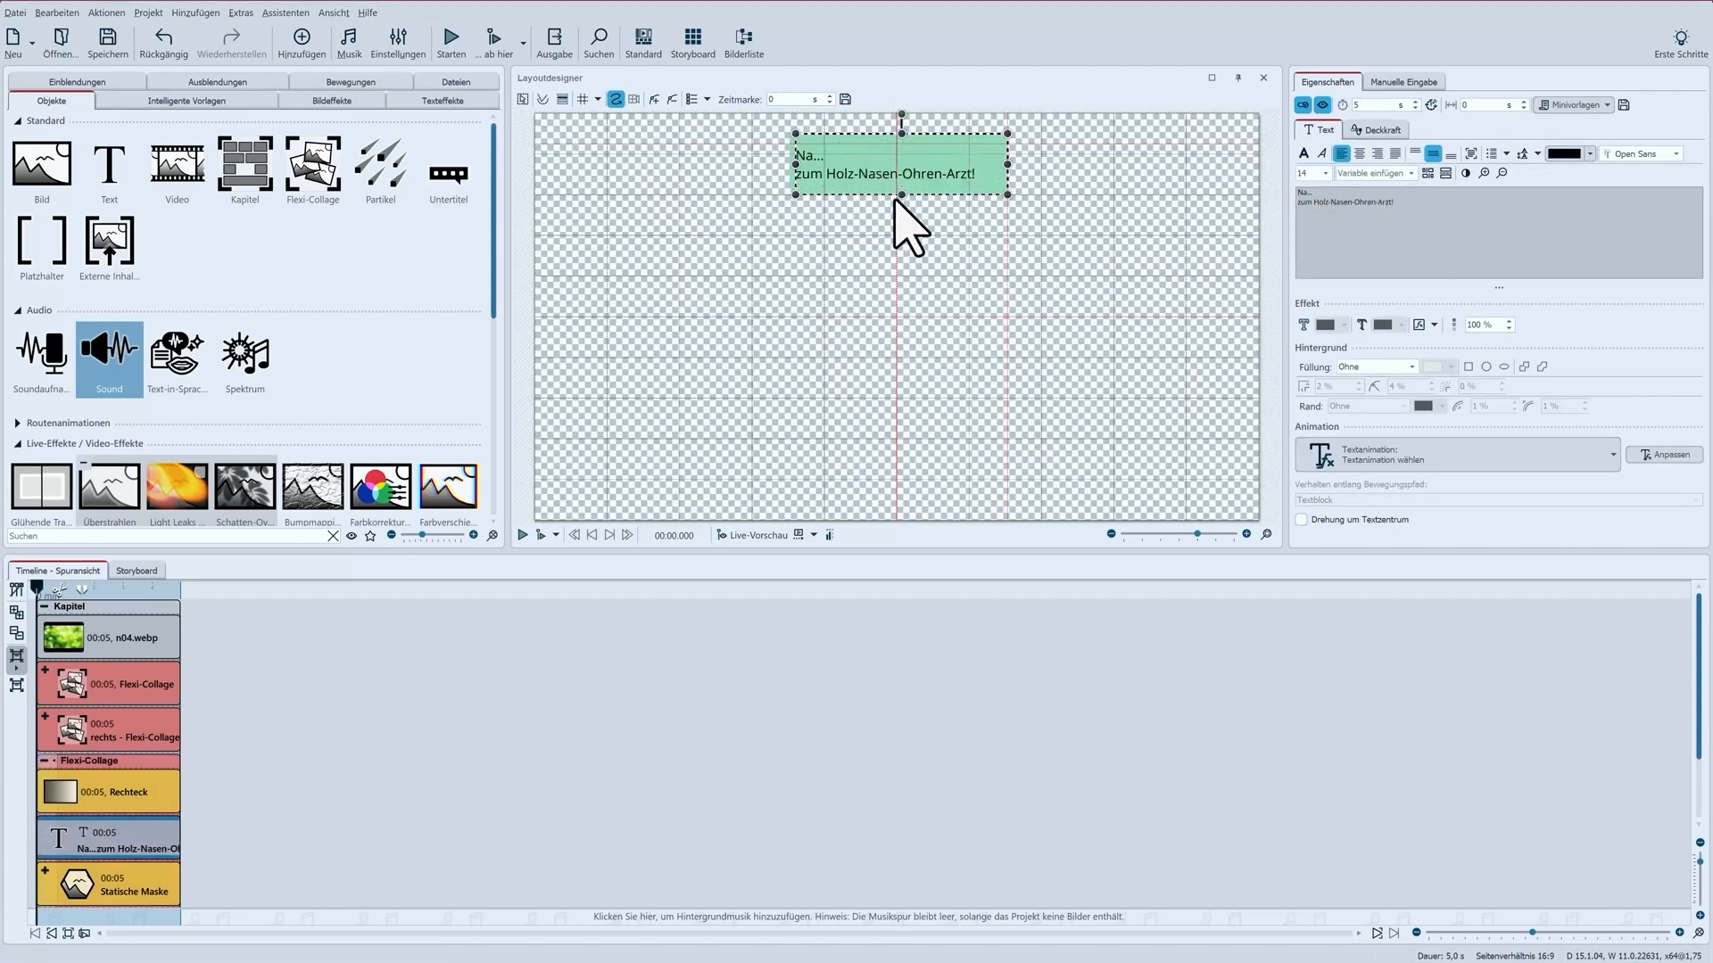
- Reduce the text box and green rectangle to two-line height and narrow the rectangle to fit the text
drag(902, 196, 901, 174)
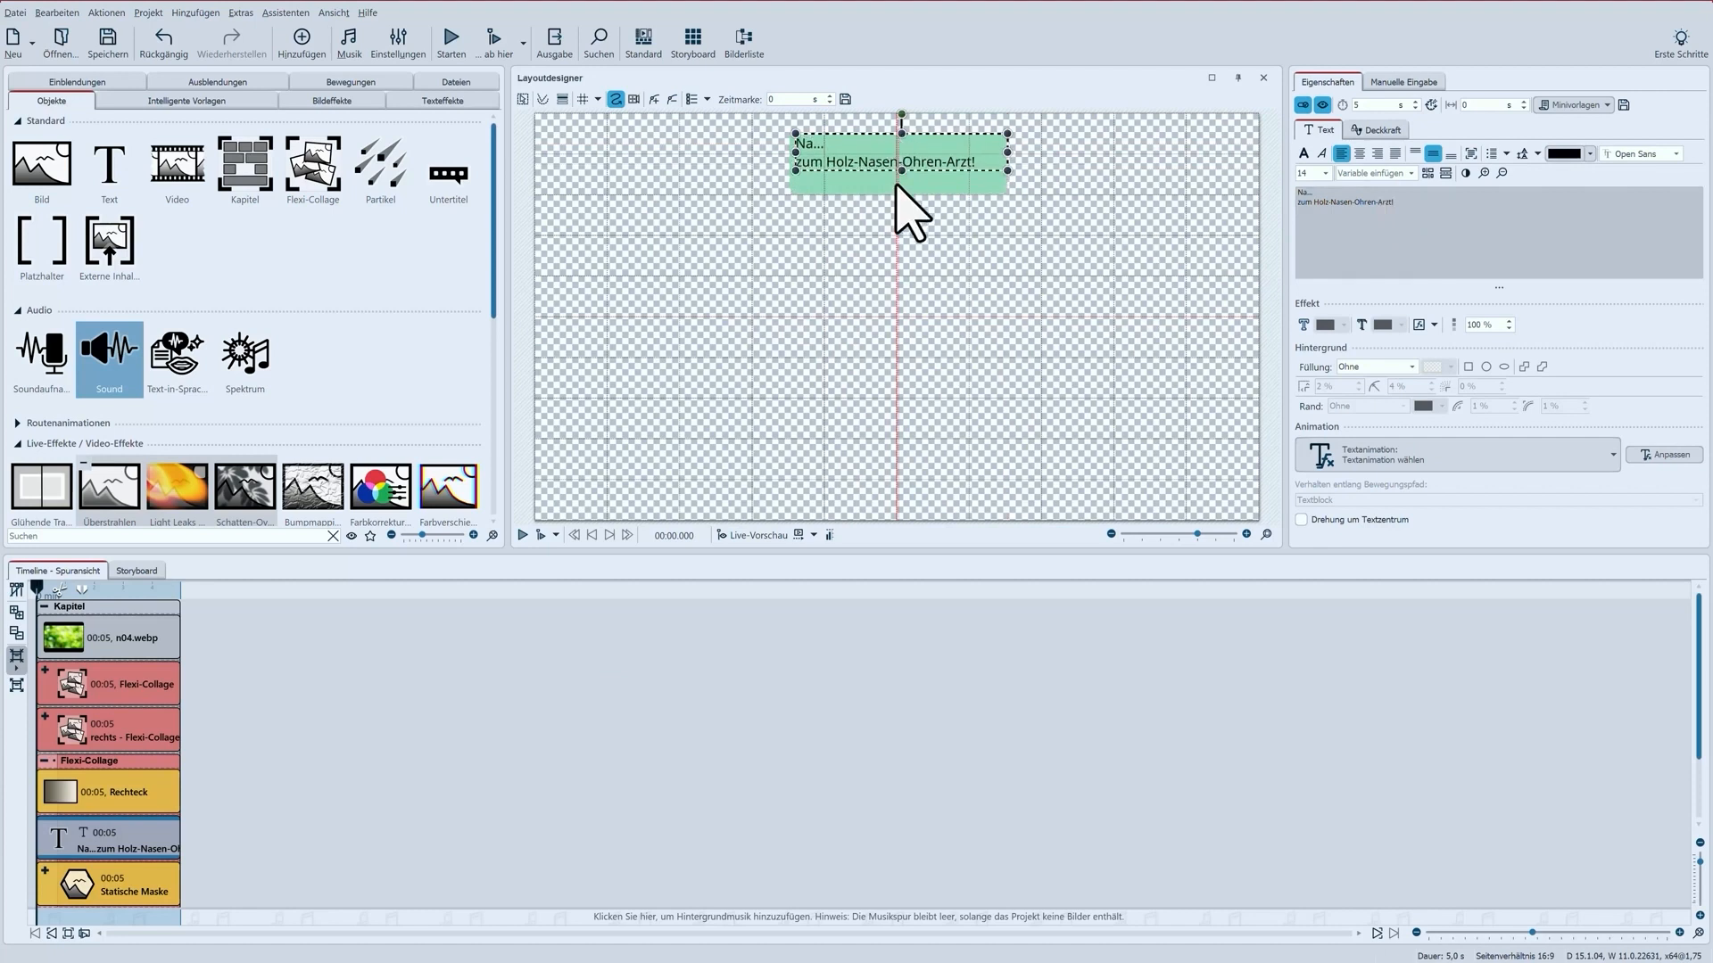
click(897, 187)
drag(899, 193, 898, 174)
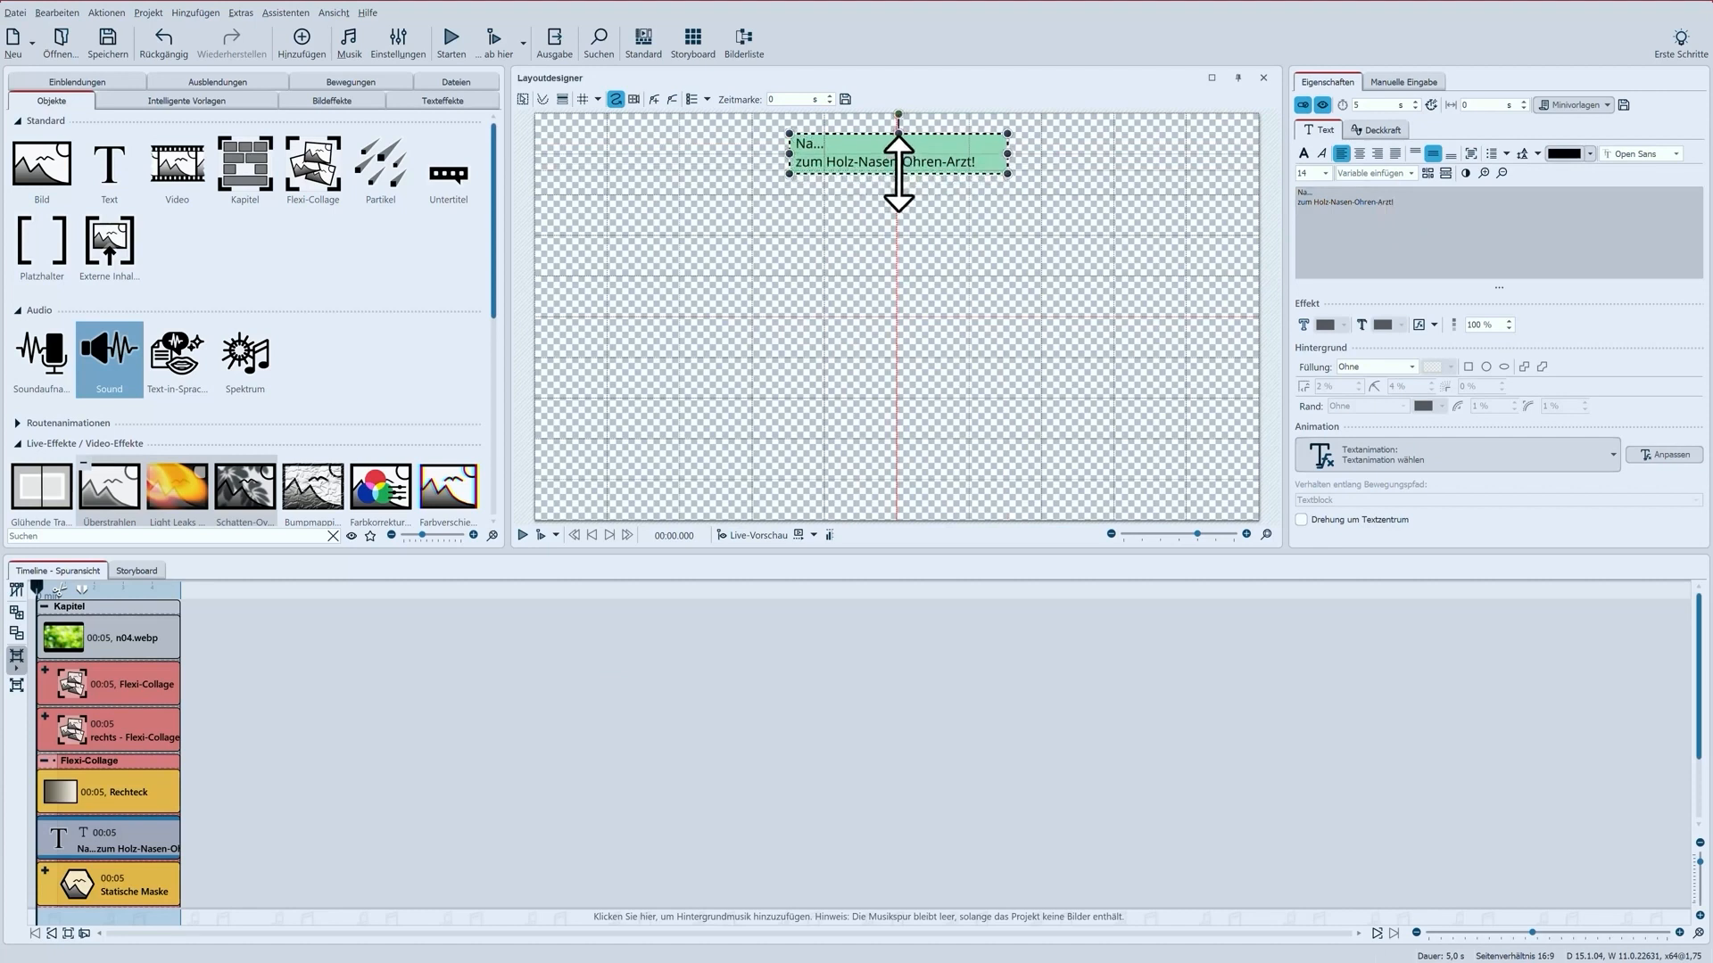
drag(1007, 154, 982, 154)
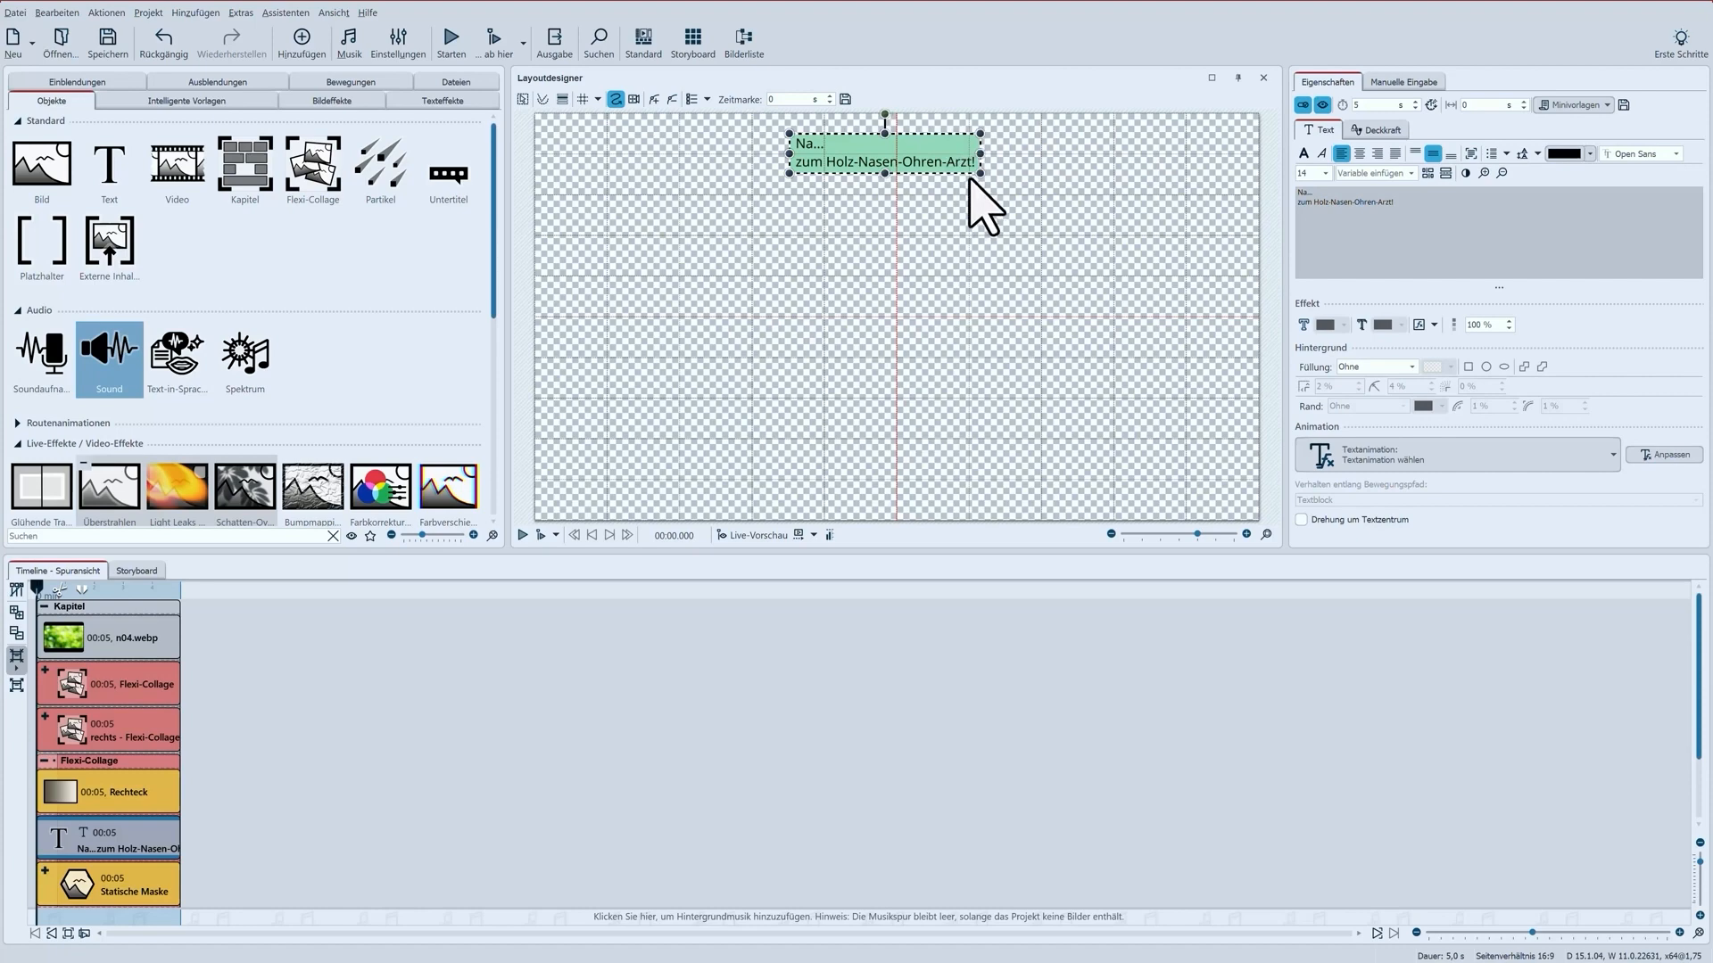
- Replace the photo in the copied collage's static mask with the picture of the blonde woman sitting by the fence
click(45, 871)
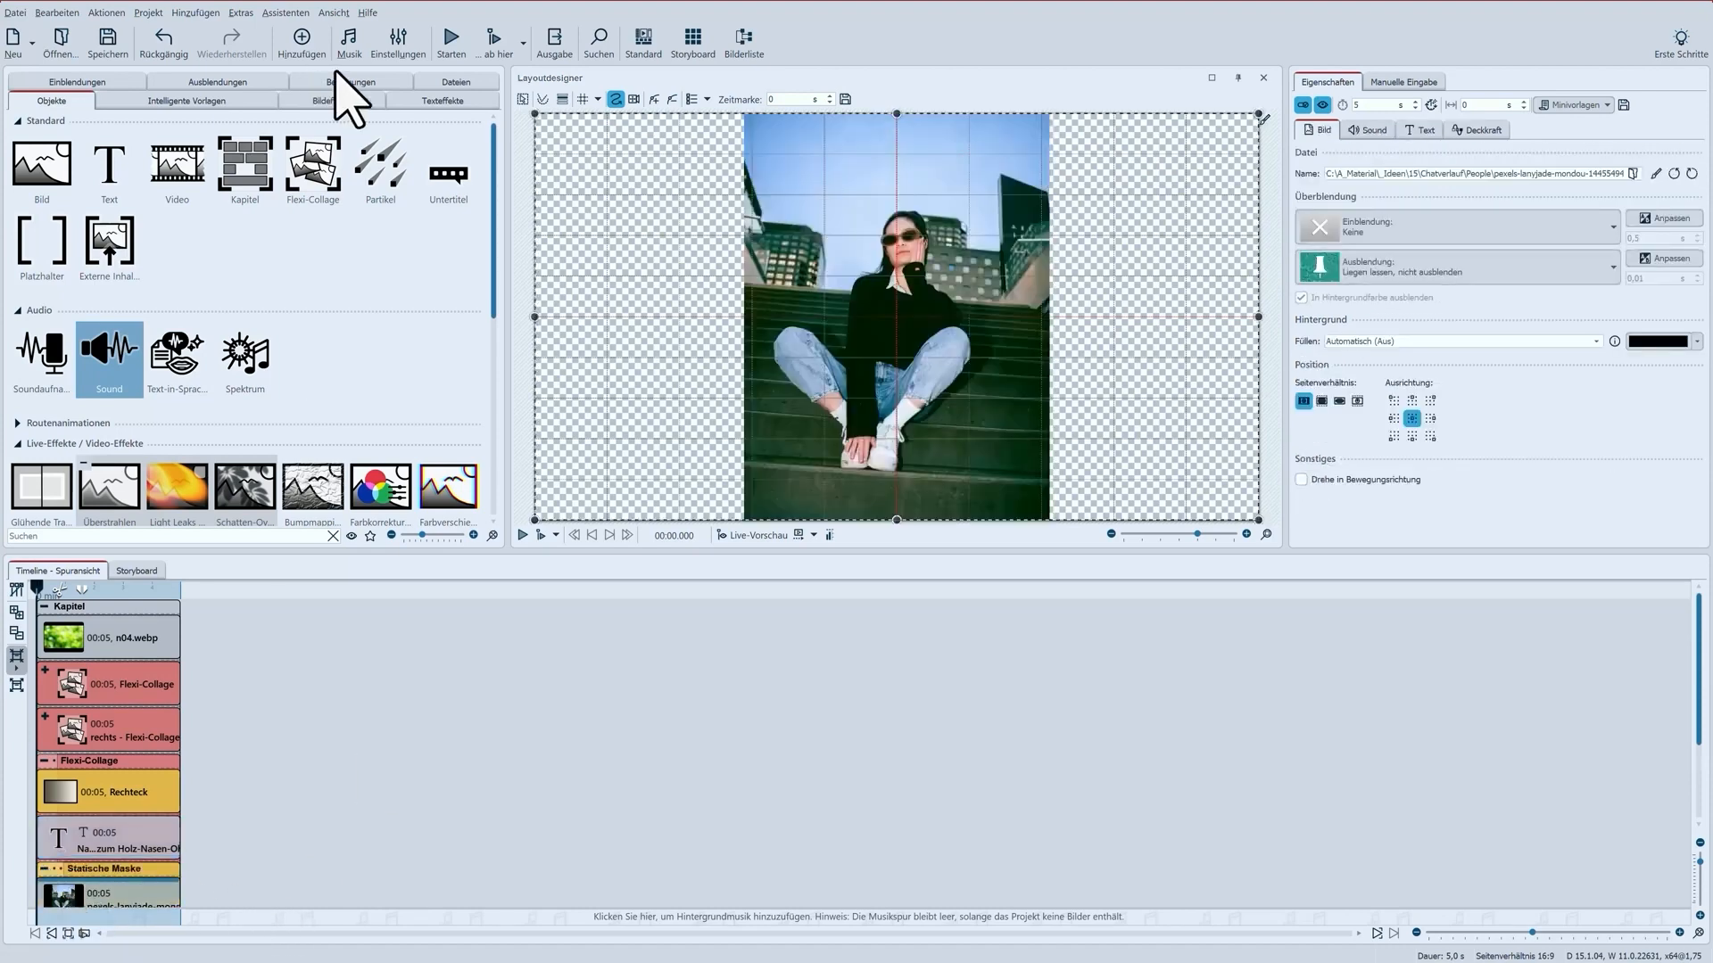
click(482, 86)
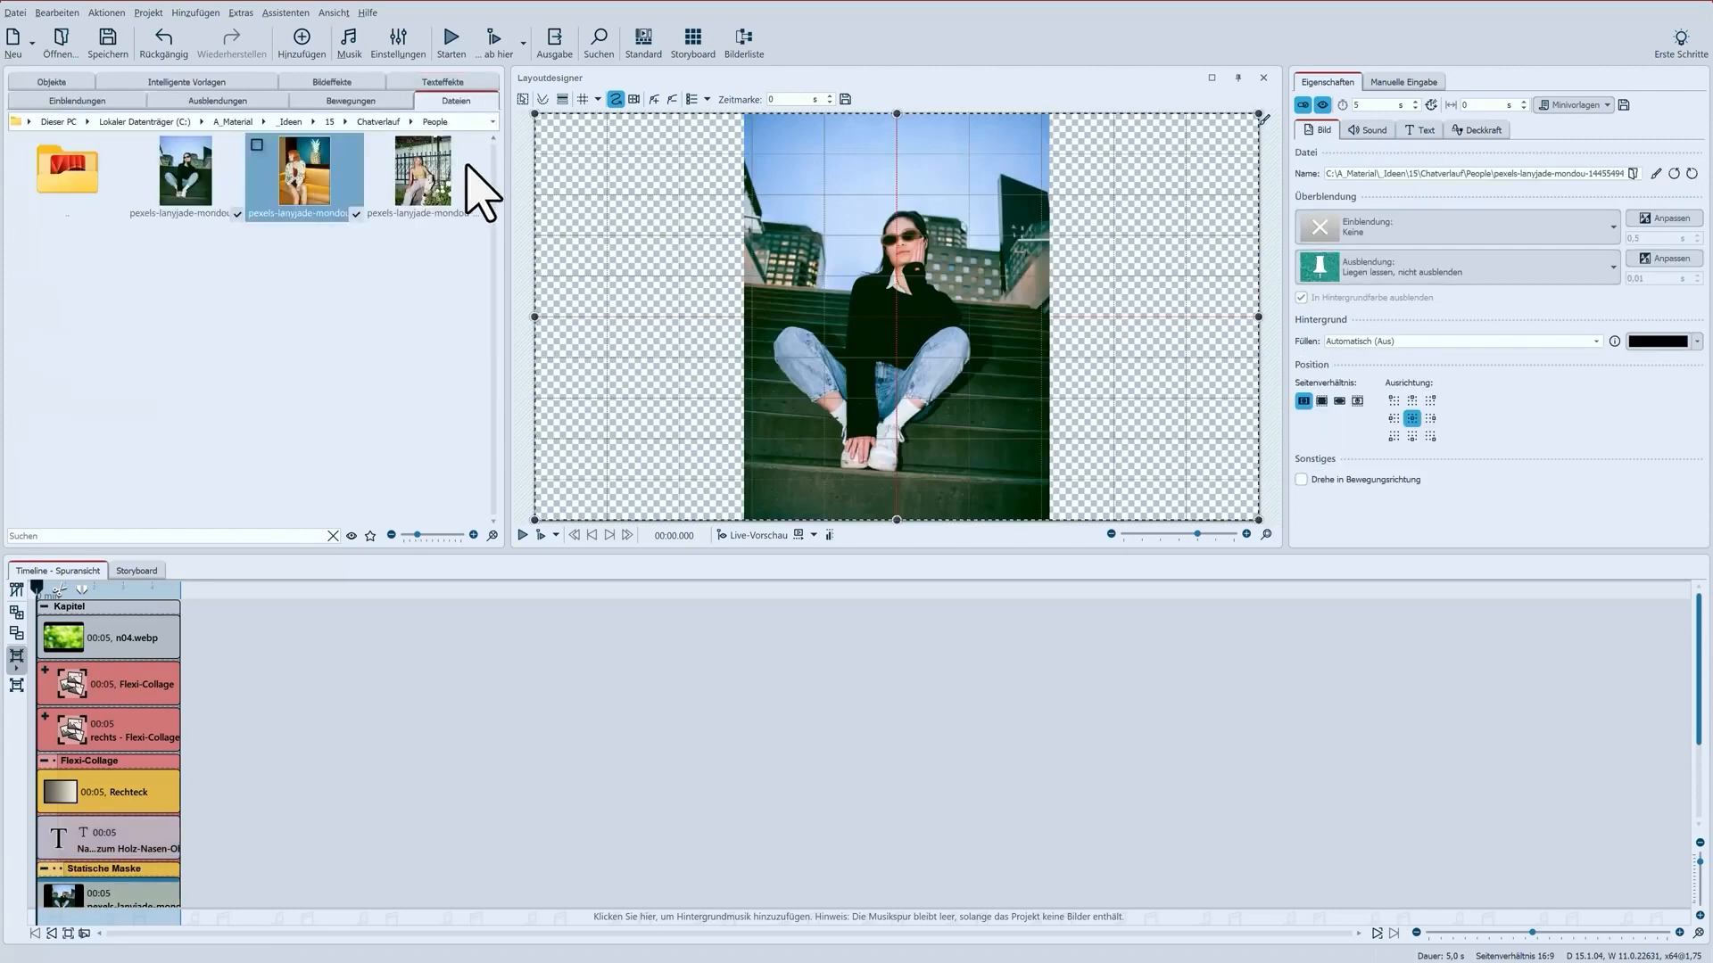
drag(442, 196, 107, 874)
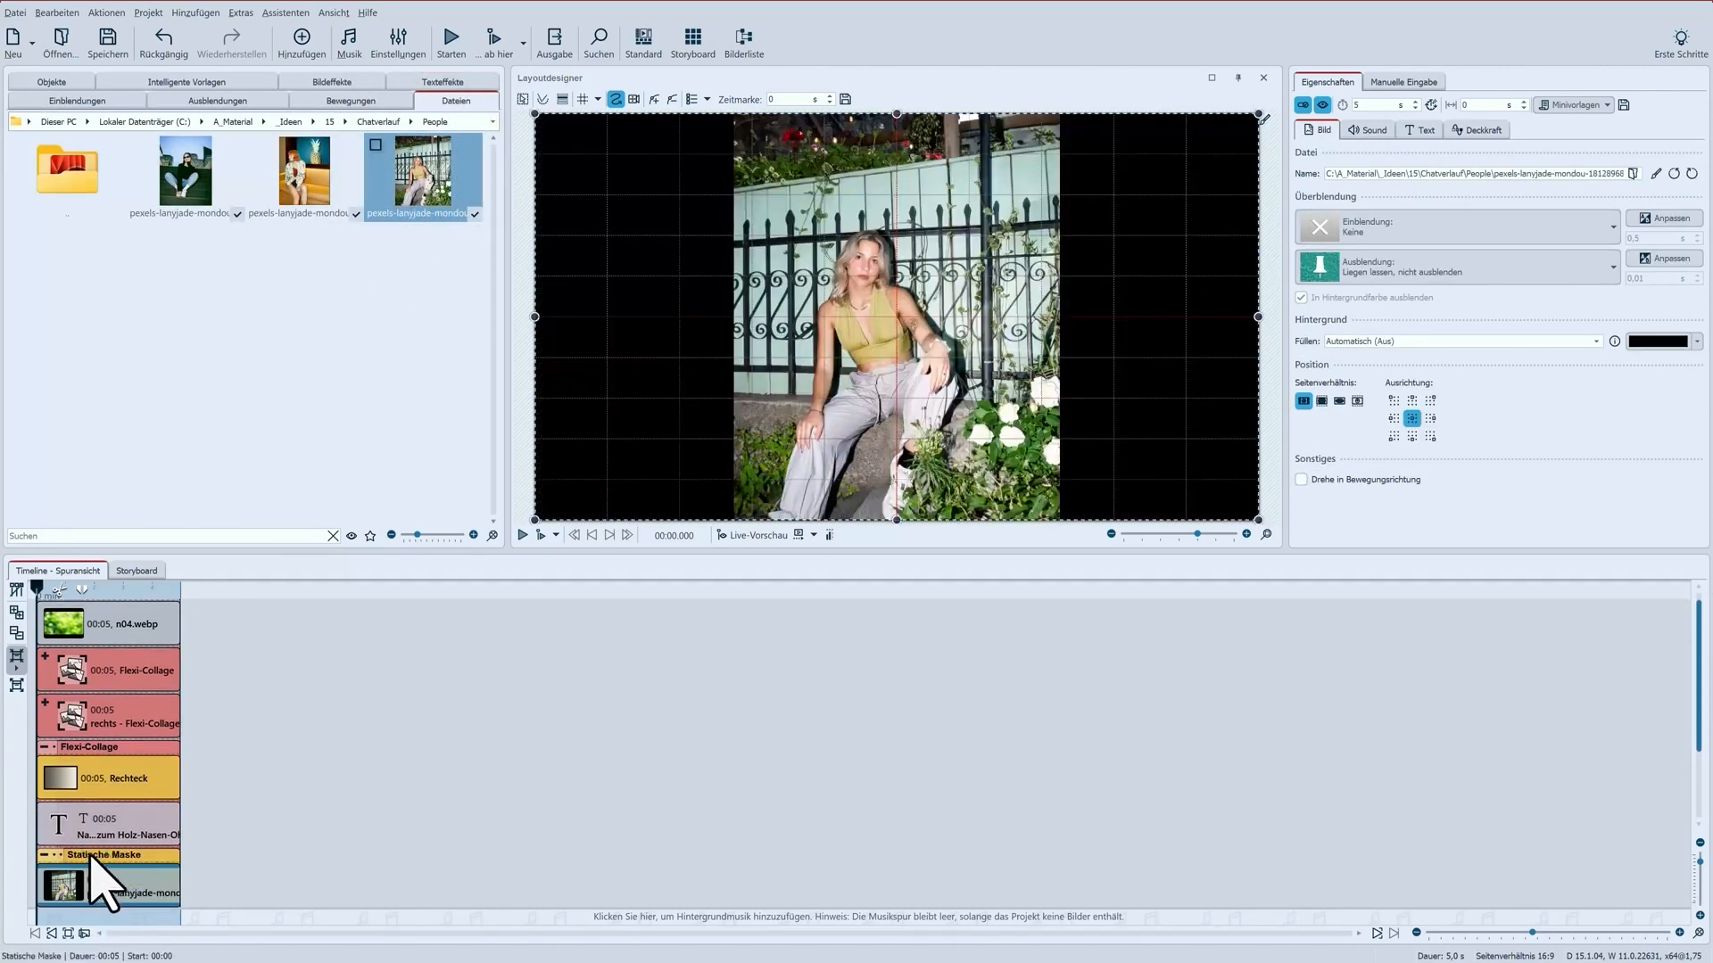
- Set the static mask's shift to X -9 % and Y -28 %, and move the portrait beside the bubble's left edge
click(98, 856)
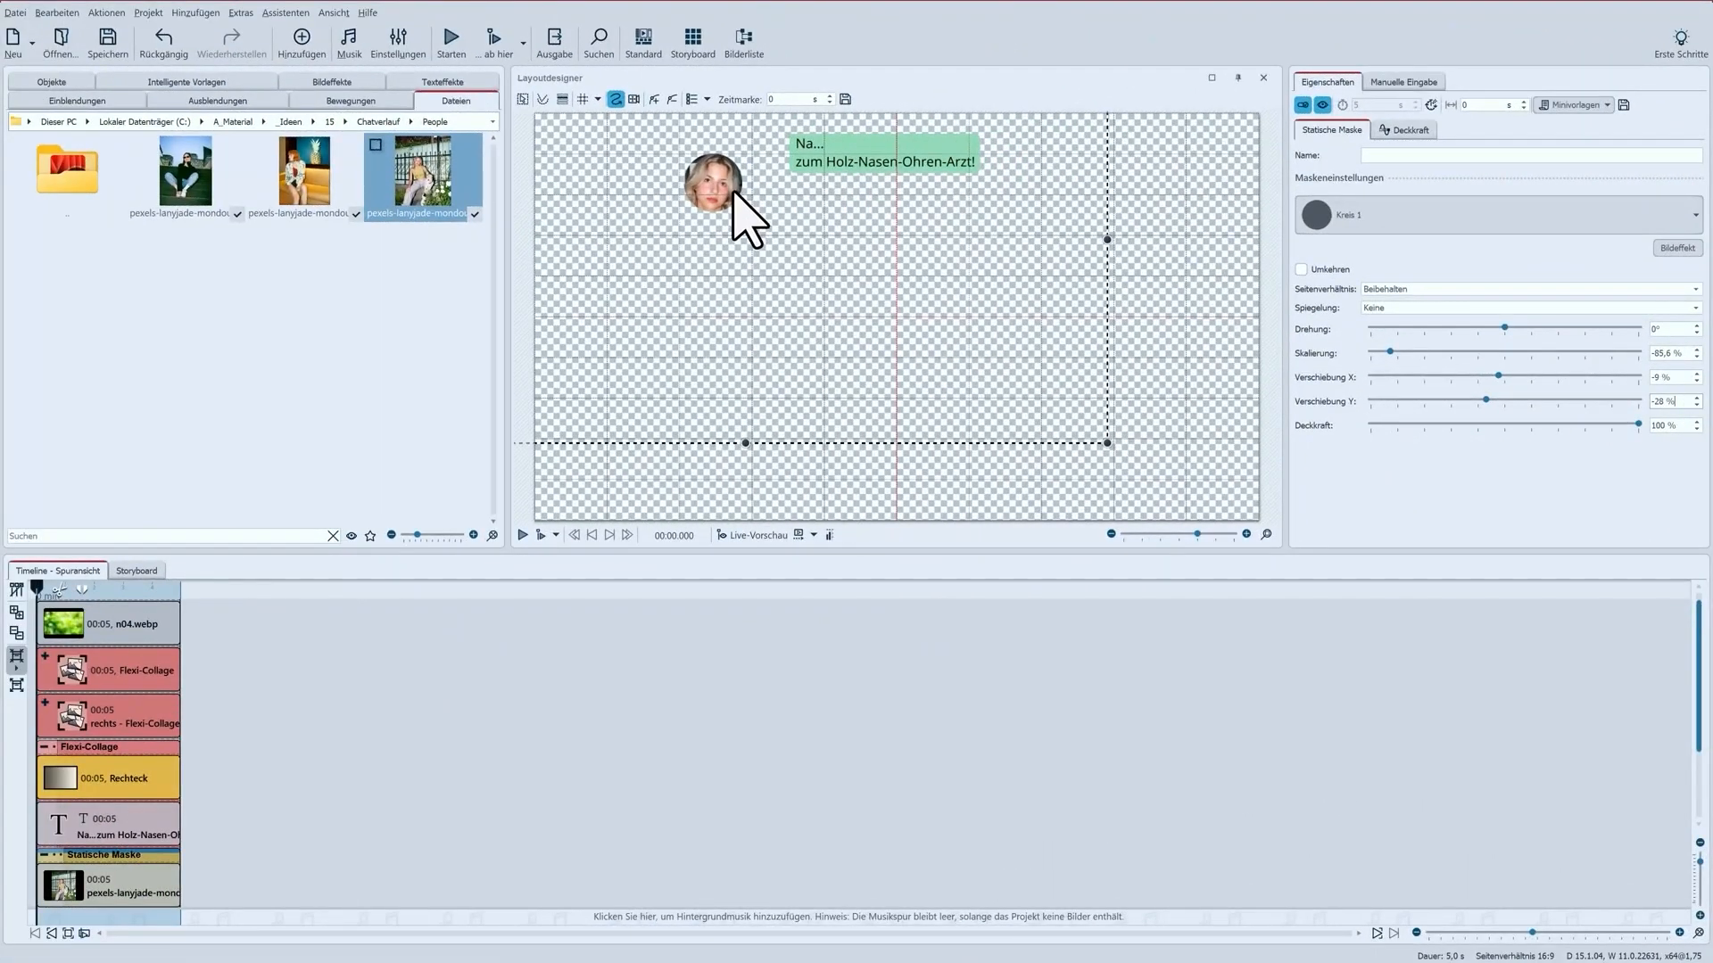
drag(714, 190, 752, 163)
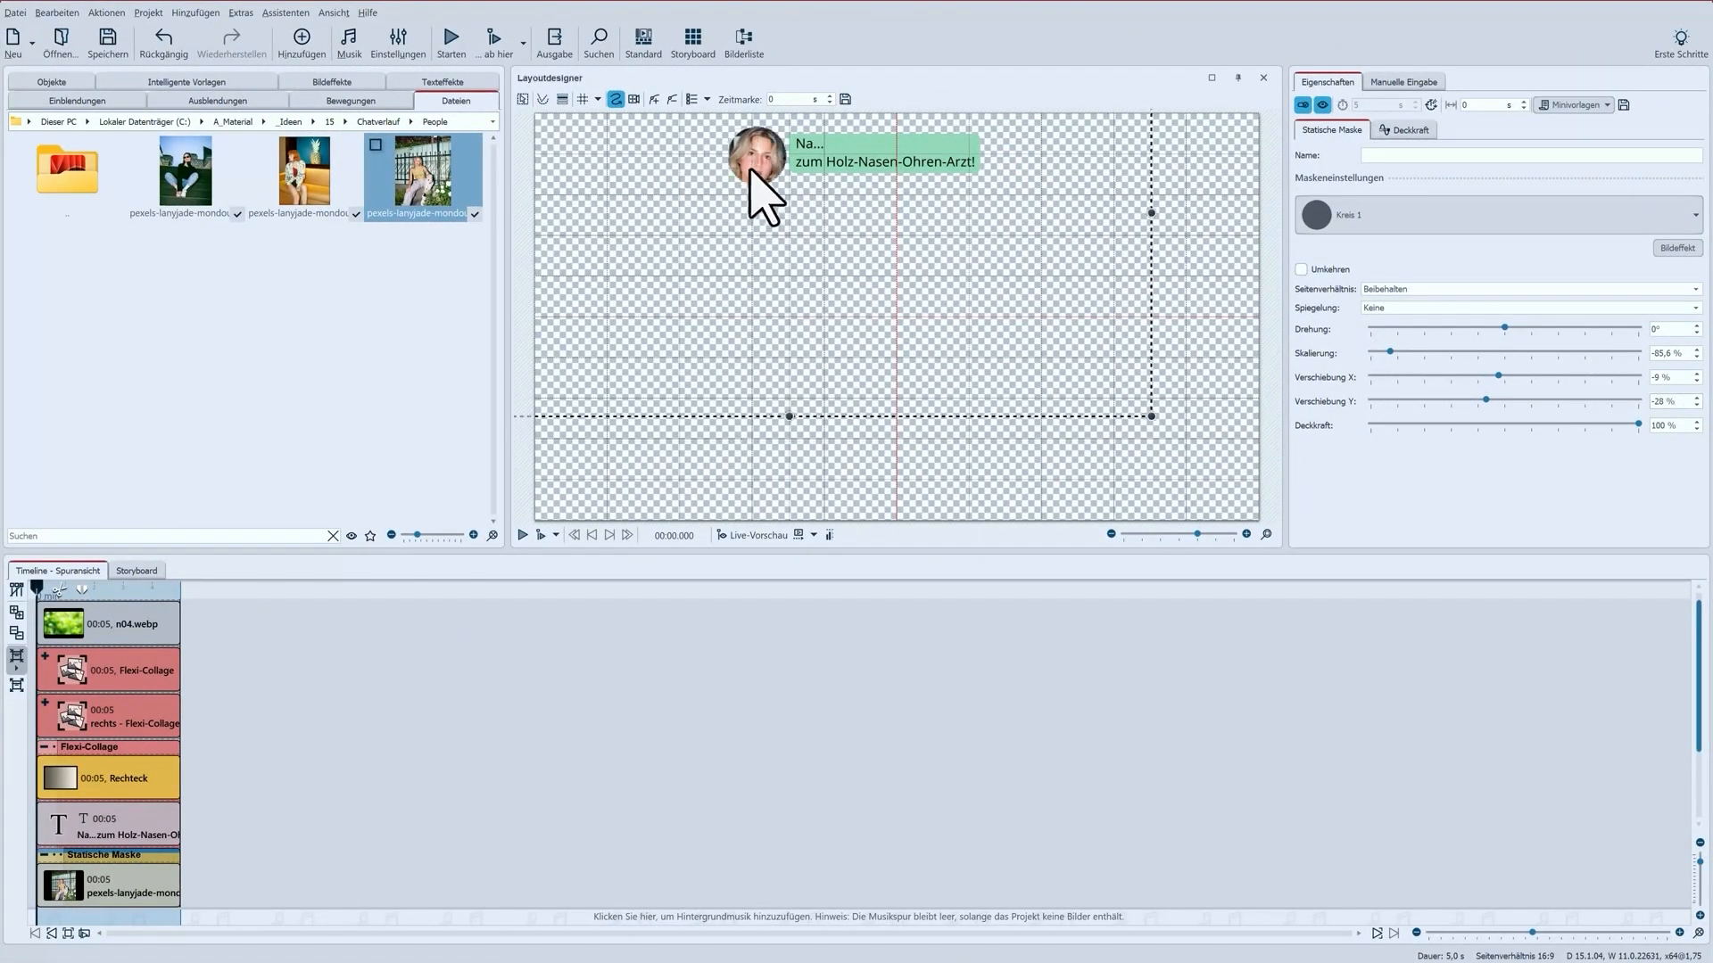
- Move the third message's Flexi-Collage below the "keine Ahnung" bubble and collapse it
click(78, 743)
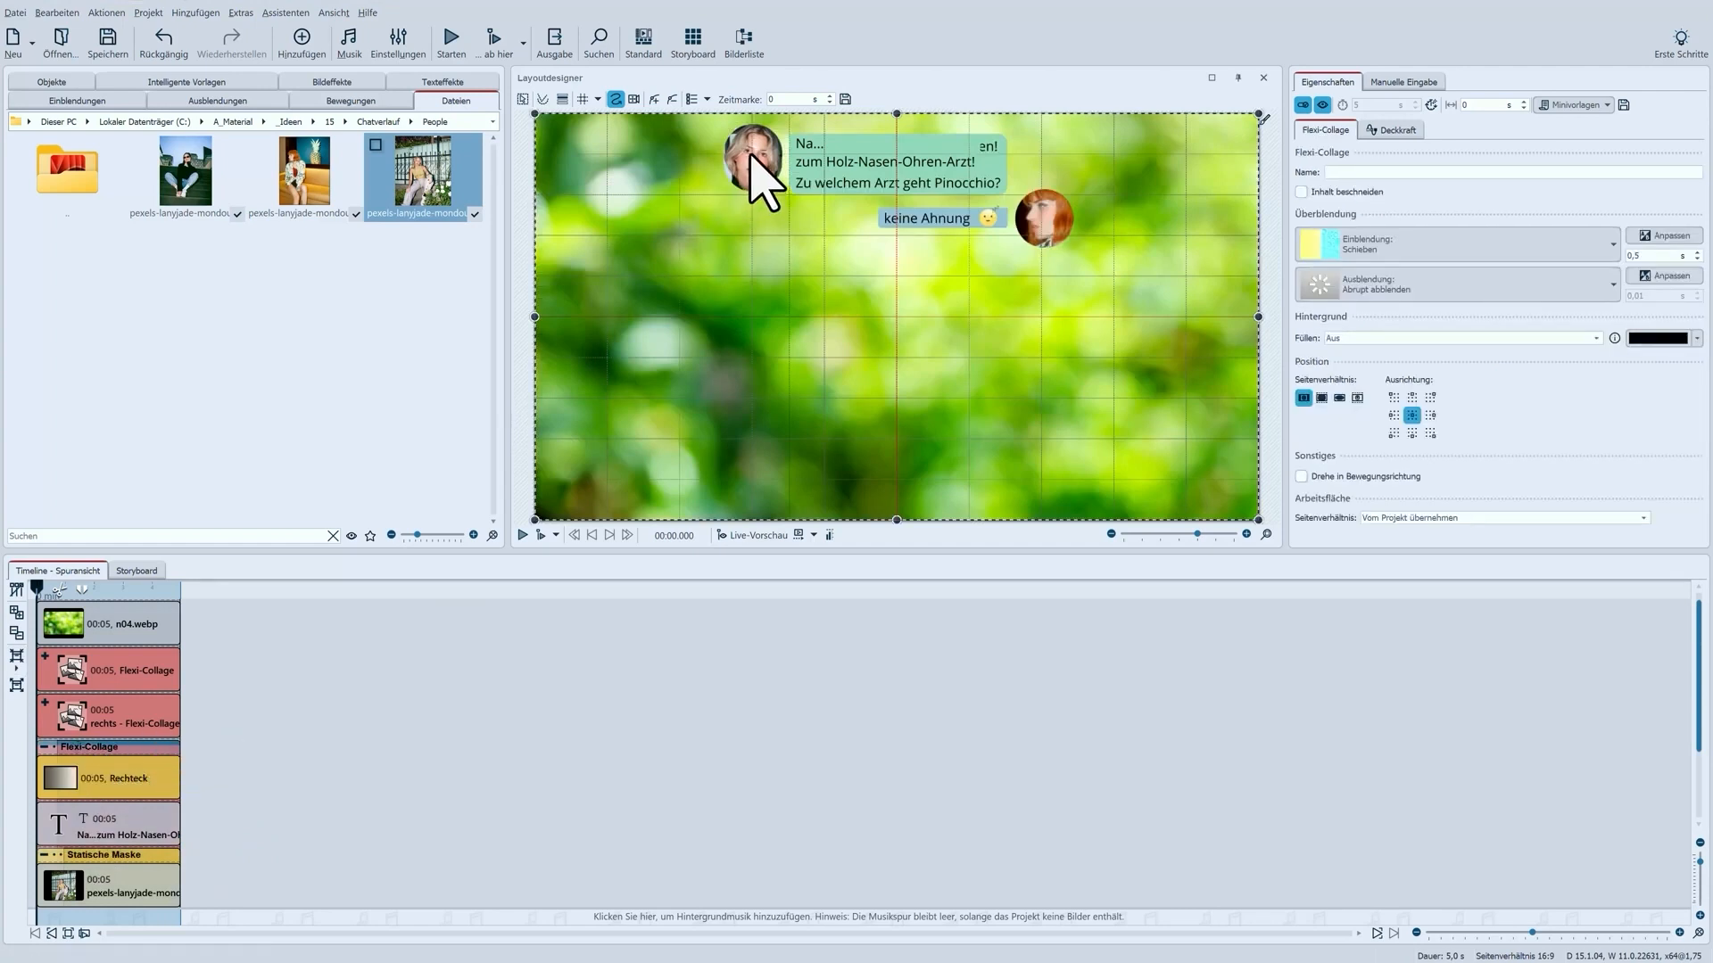
drag(752, 160, 751, 263)
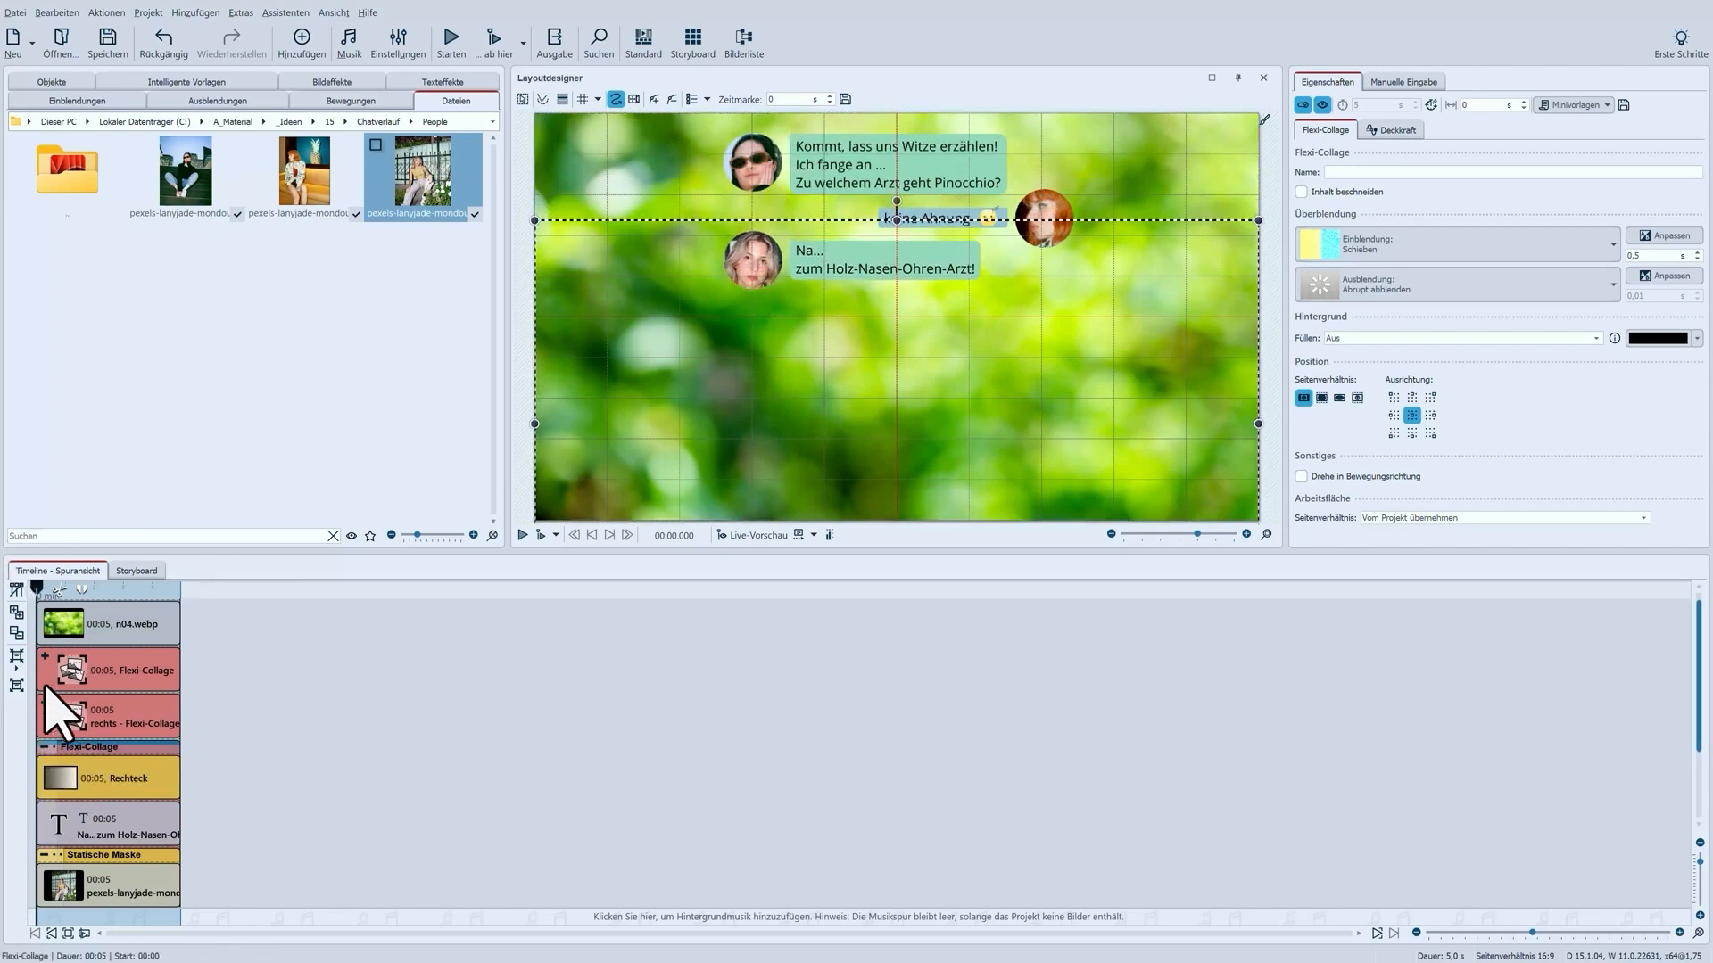
click(43, 748)
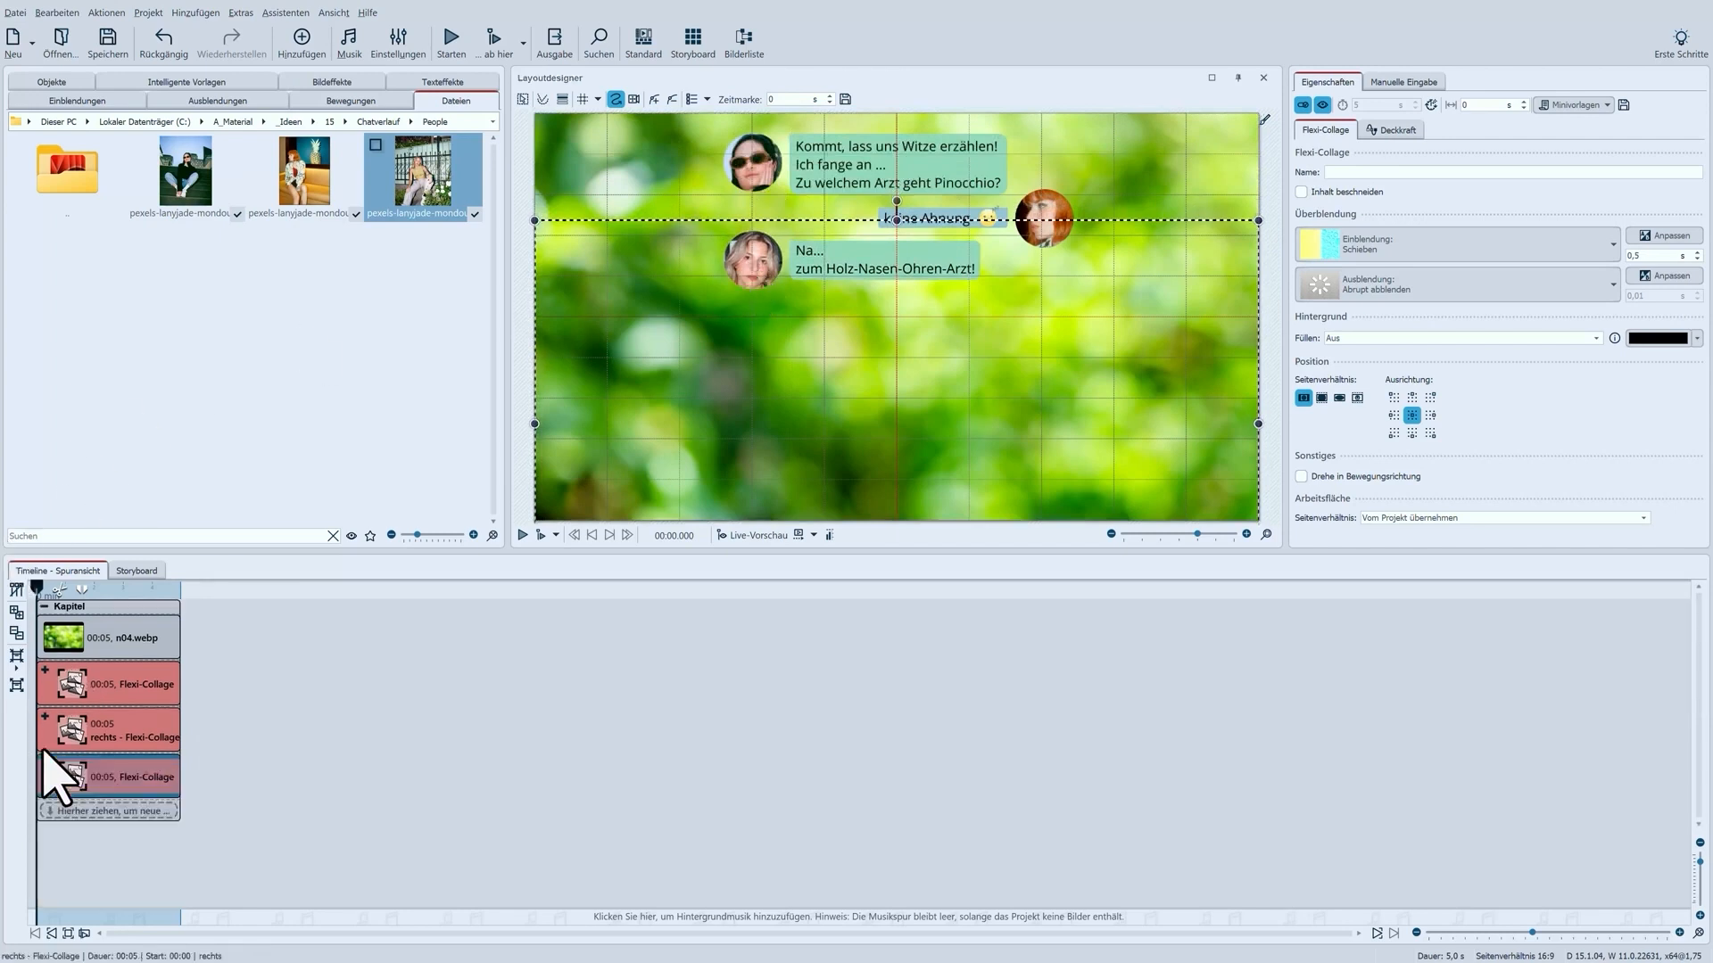
- Duplicate the "rechts" collage onto a new track below the third message's collage and expand the copy
click(95, 733)
drag(96, 734, 43, 807)
click(44, 807)
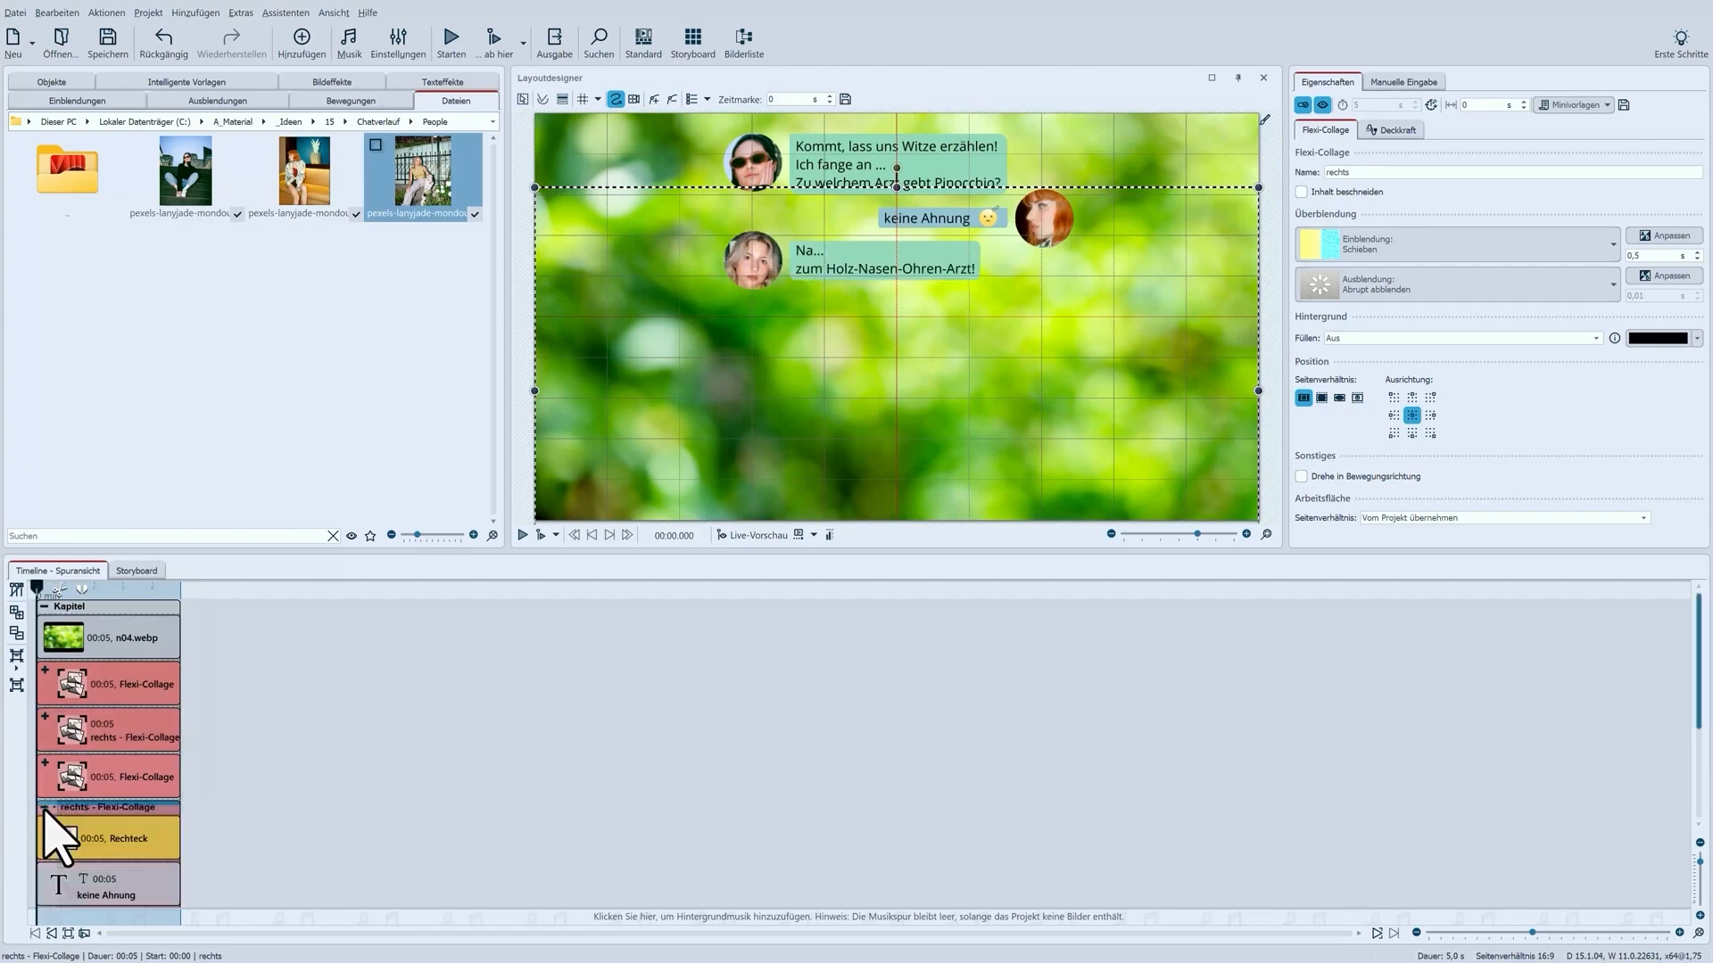
- Add a Schatten-Effekt to the track below the background image and place the first message's Flexi-Collage inside it
drag(1698, 669, 1687, 730)
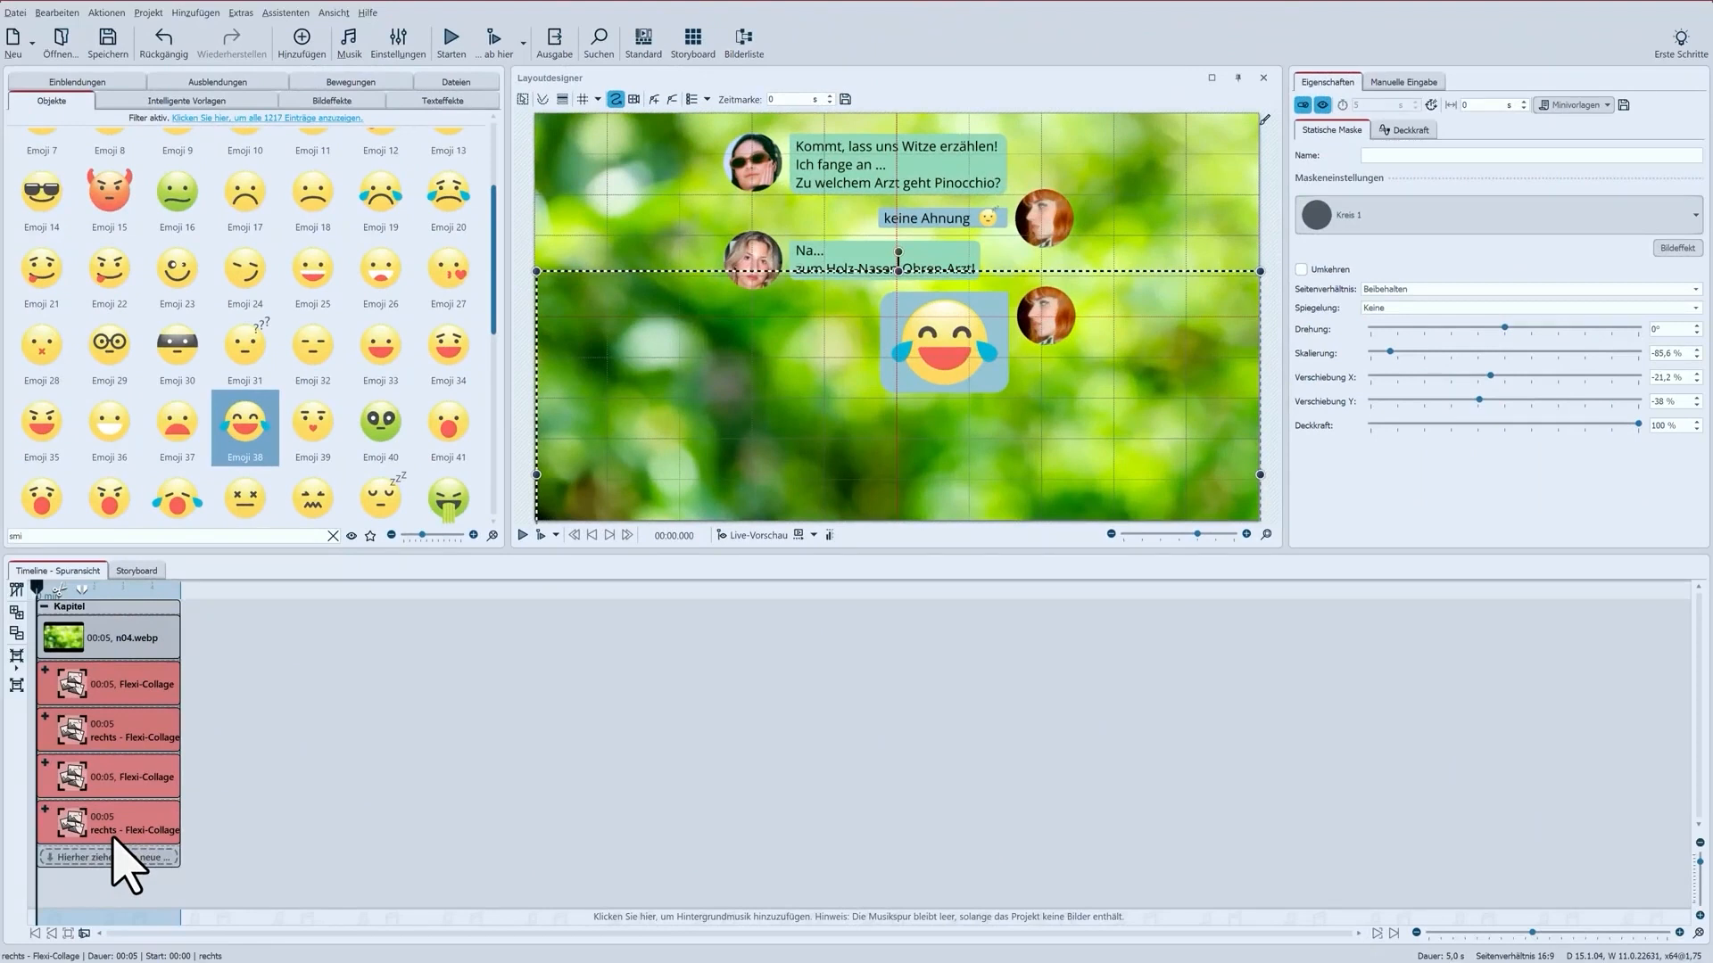
click(333, 536)
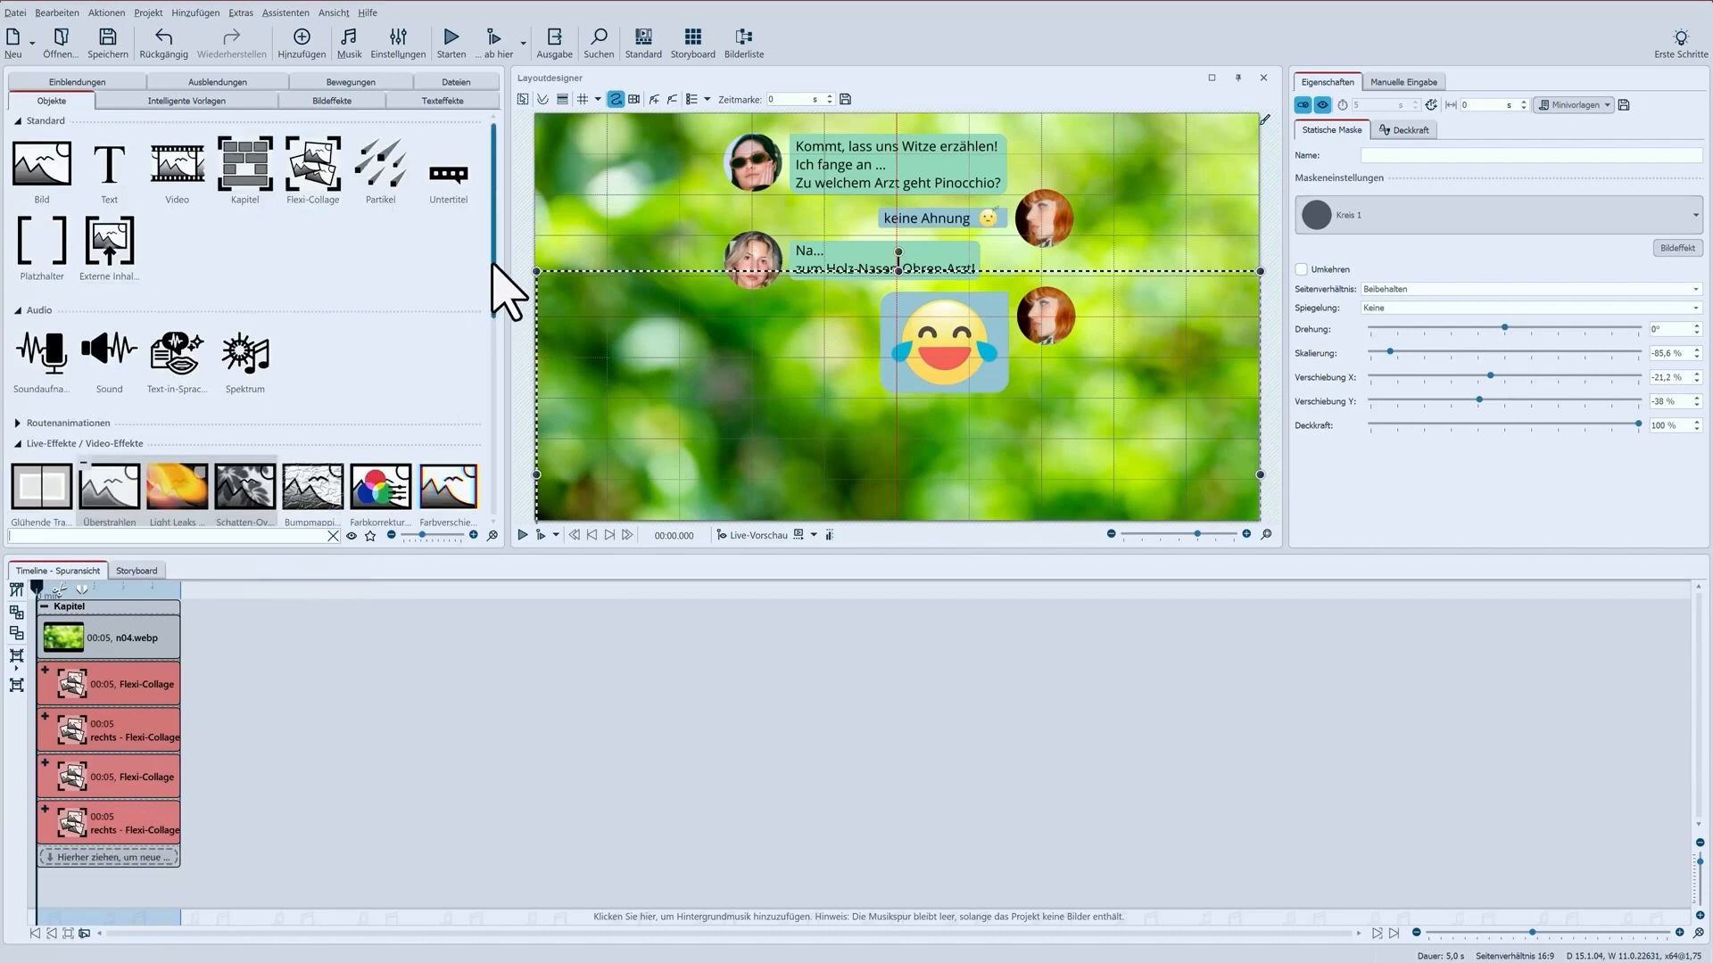
drag(494, 268, 492, 398)
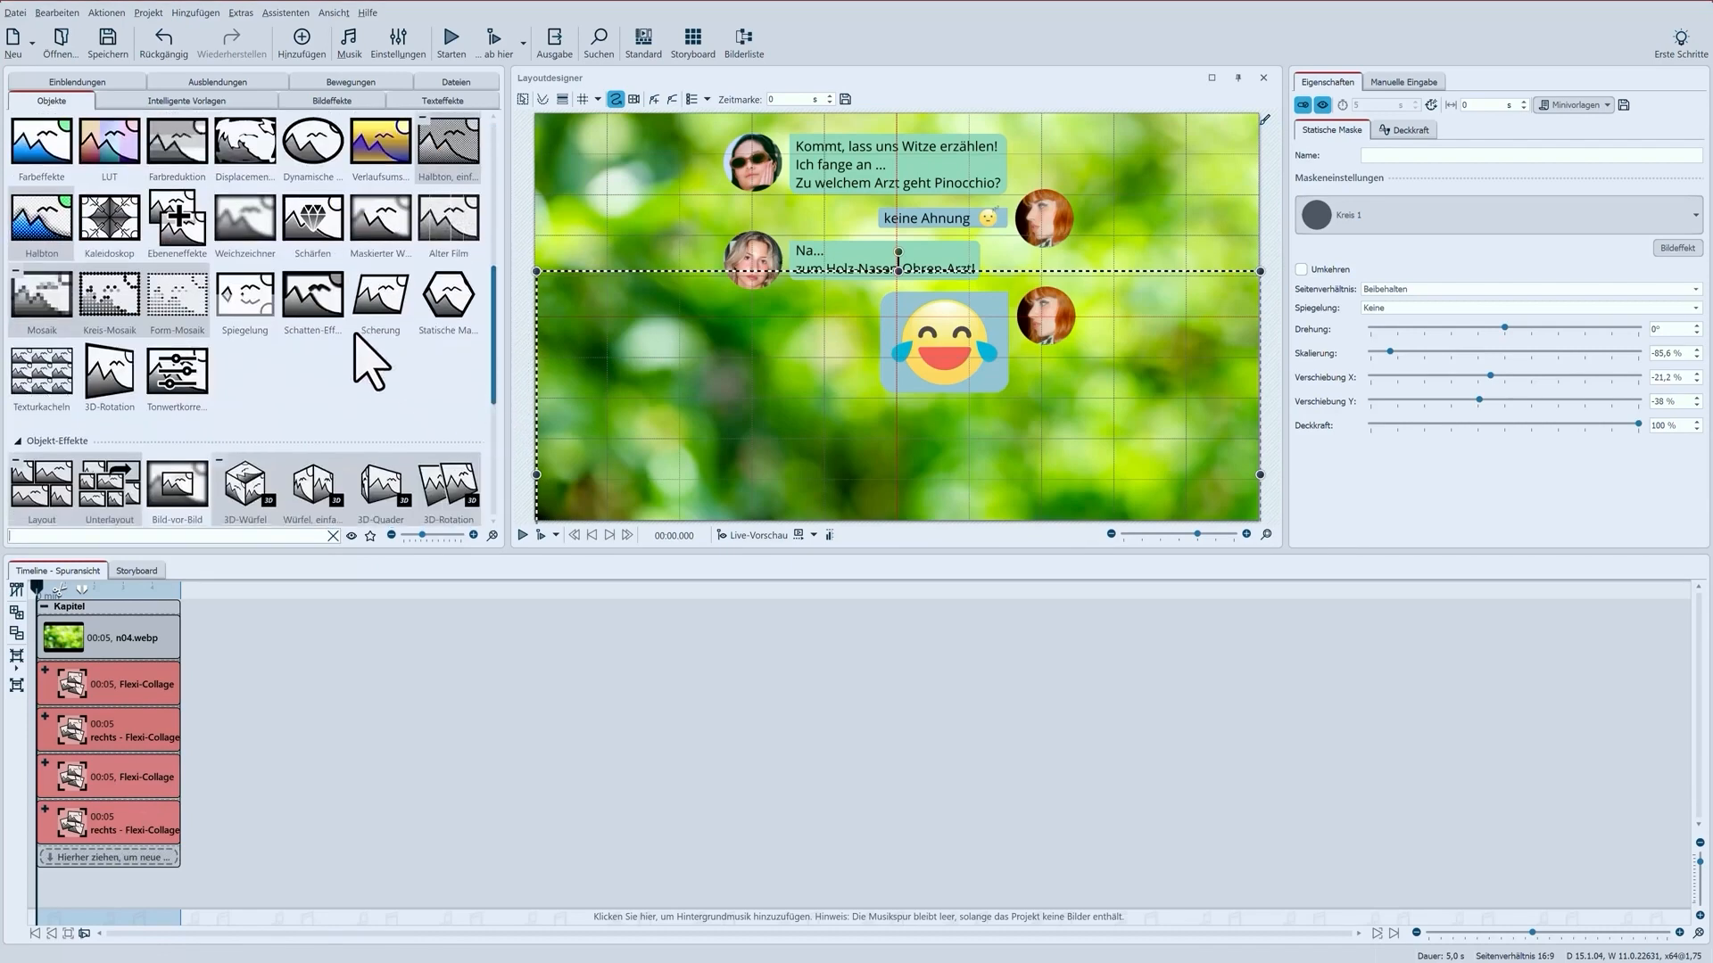
drag(314, 308, 116, 683)
click(116, 733)
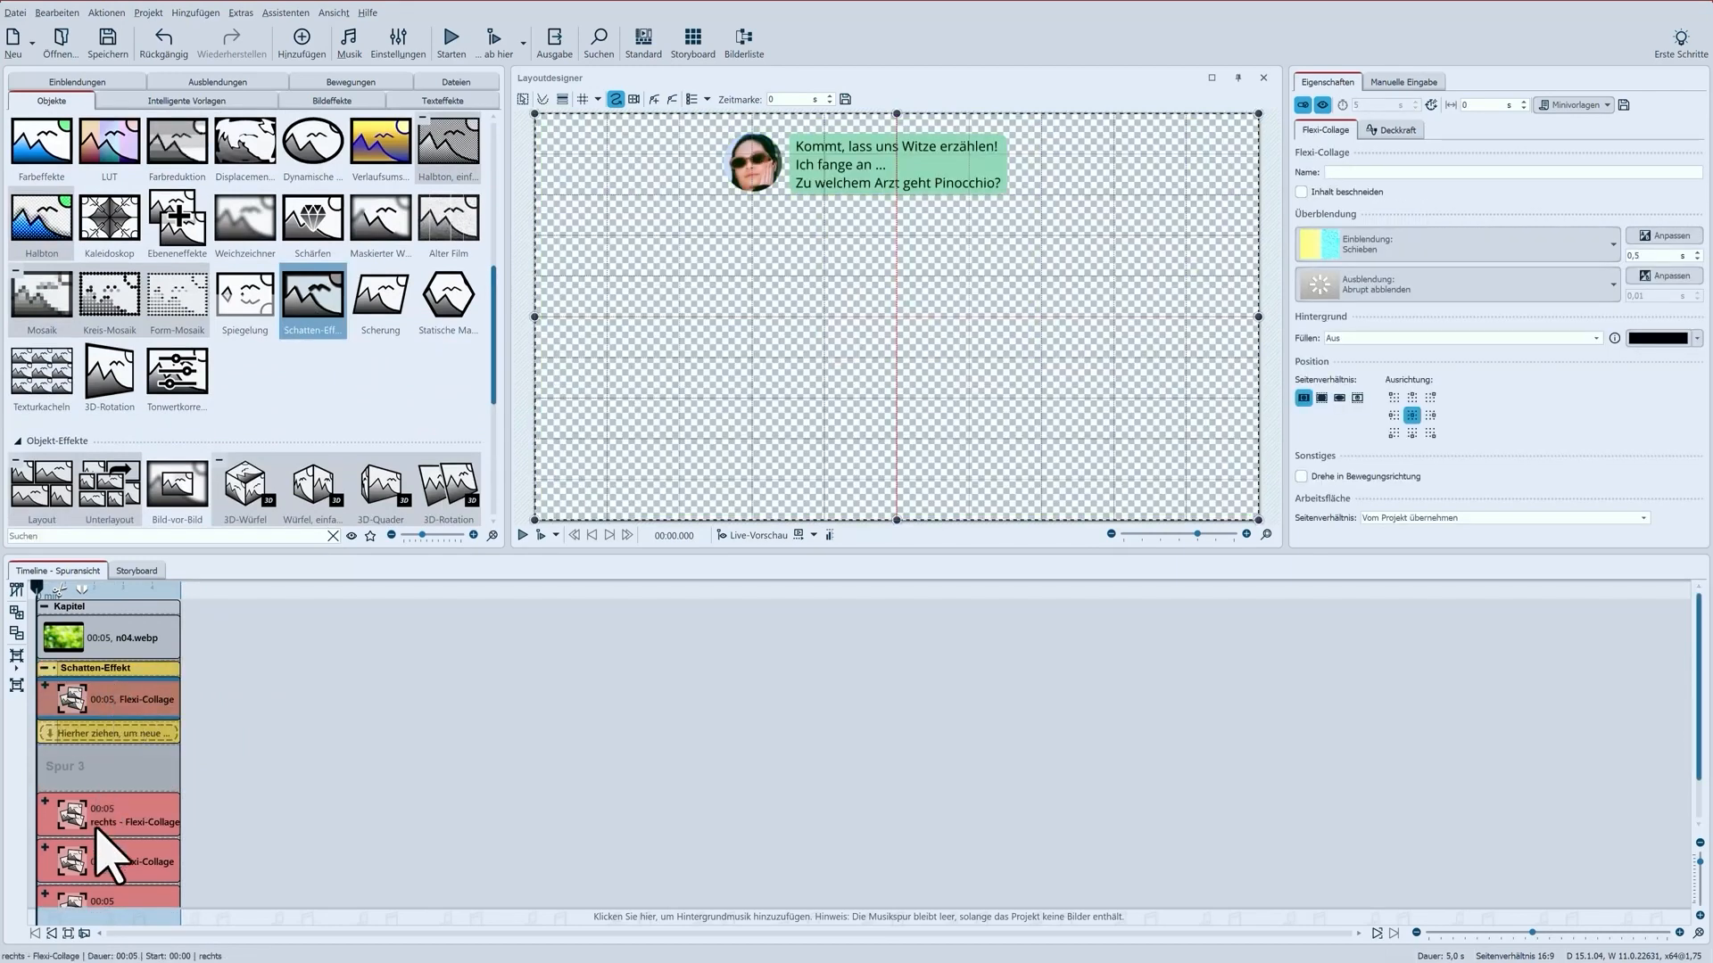
- Move the three remaining message collages into the Schatten-Effekt, each on its own track below the first message
drag(96, 820, 98, 734)
drag(75, 857, 62, 780)
drag(80, 898, 75, 822)
click(95, 675)
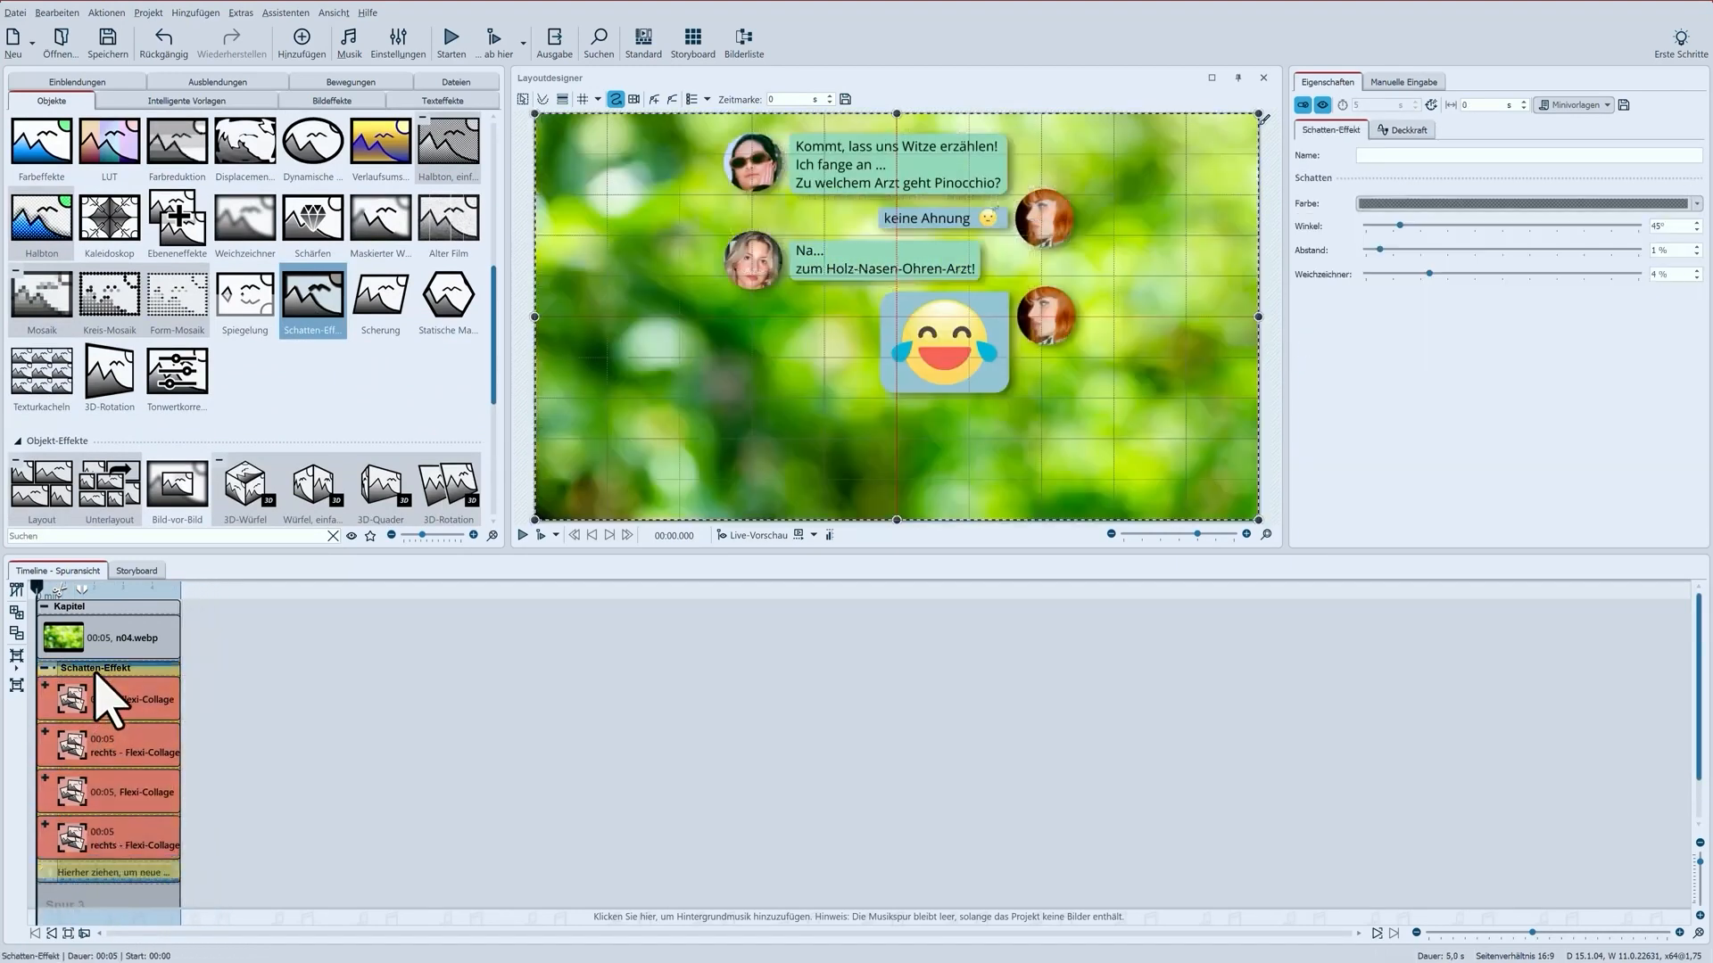
- Stagger the message collages in time, offsetting the first by 0.5 s, the second by 1.2 s, the third by 2 s and the fourth further still
click(132, 703)
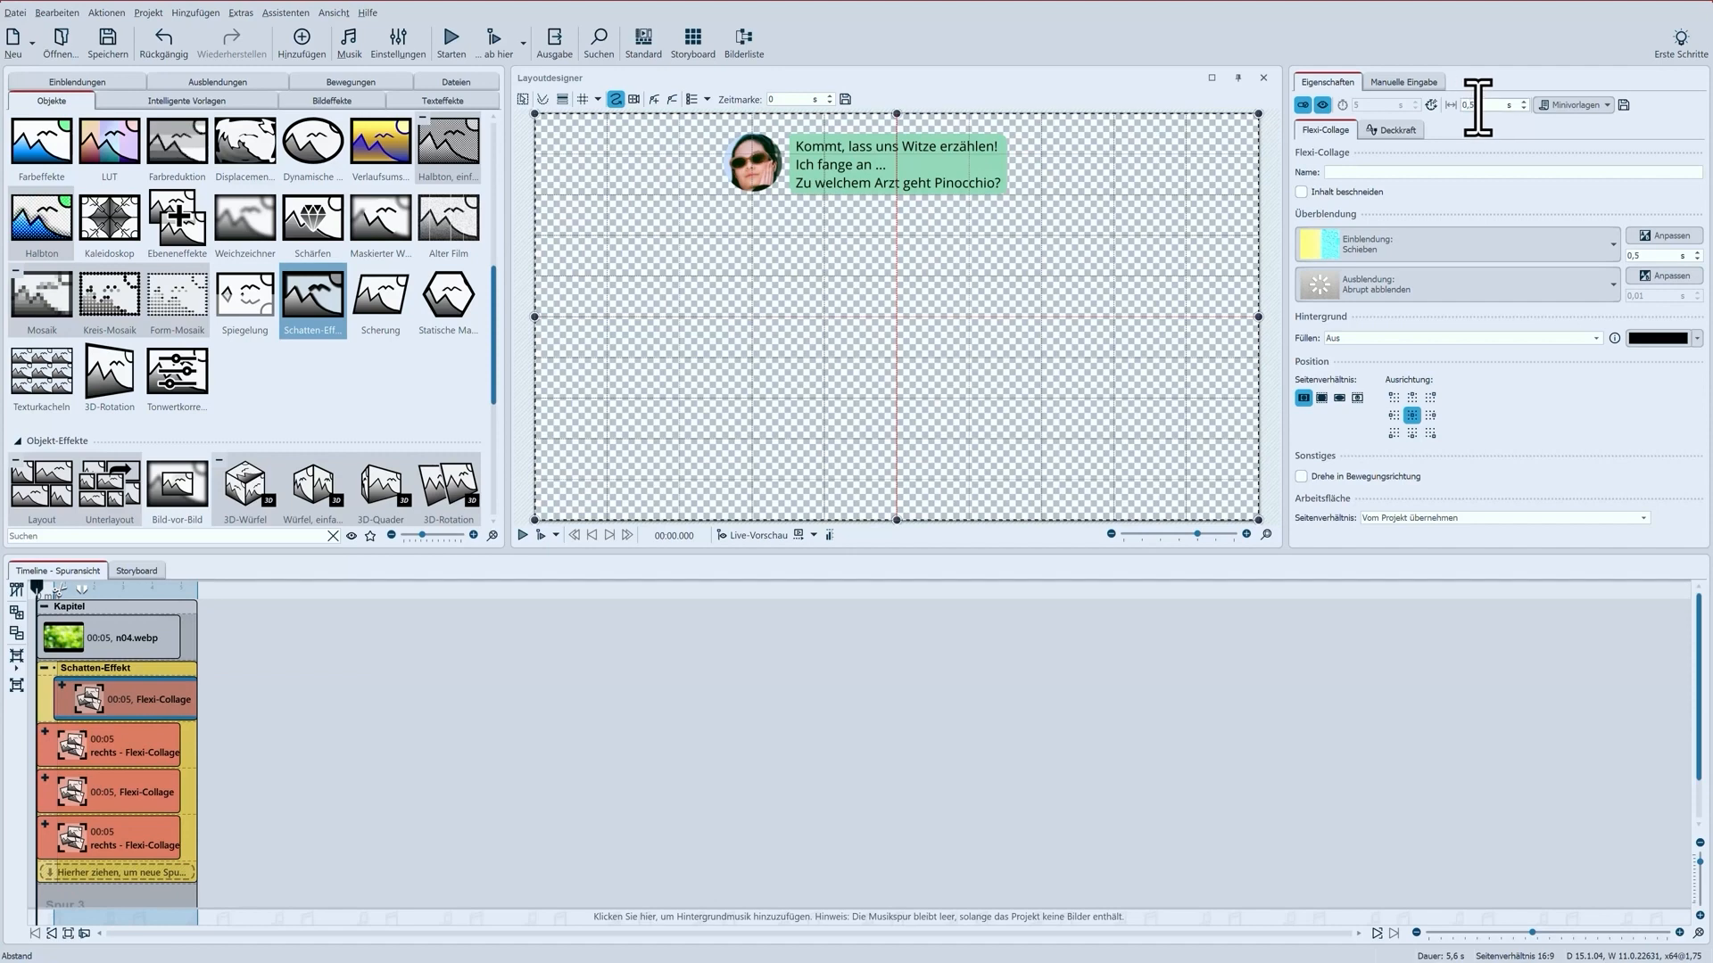
click(102, 737)
drag(97, 741, 133, 746)
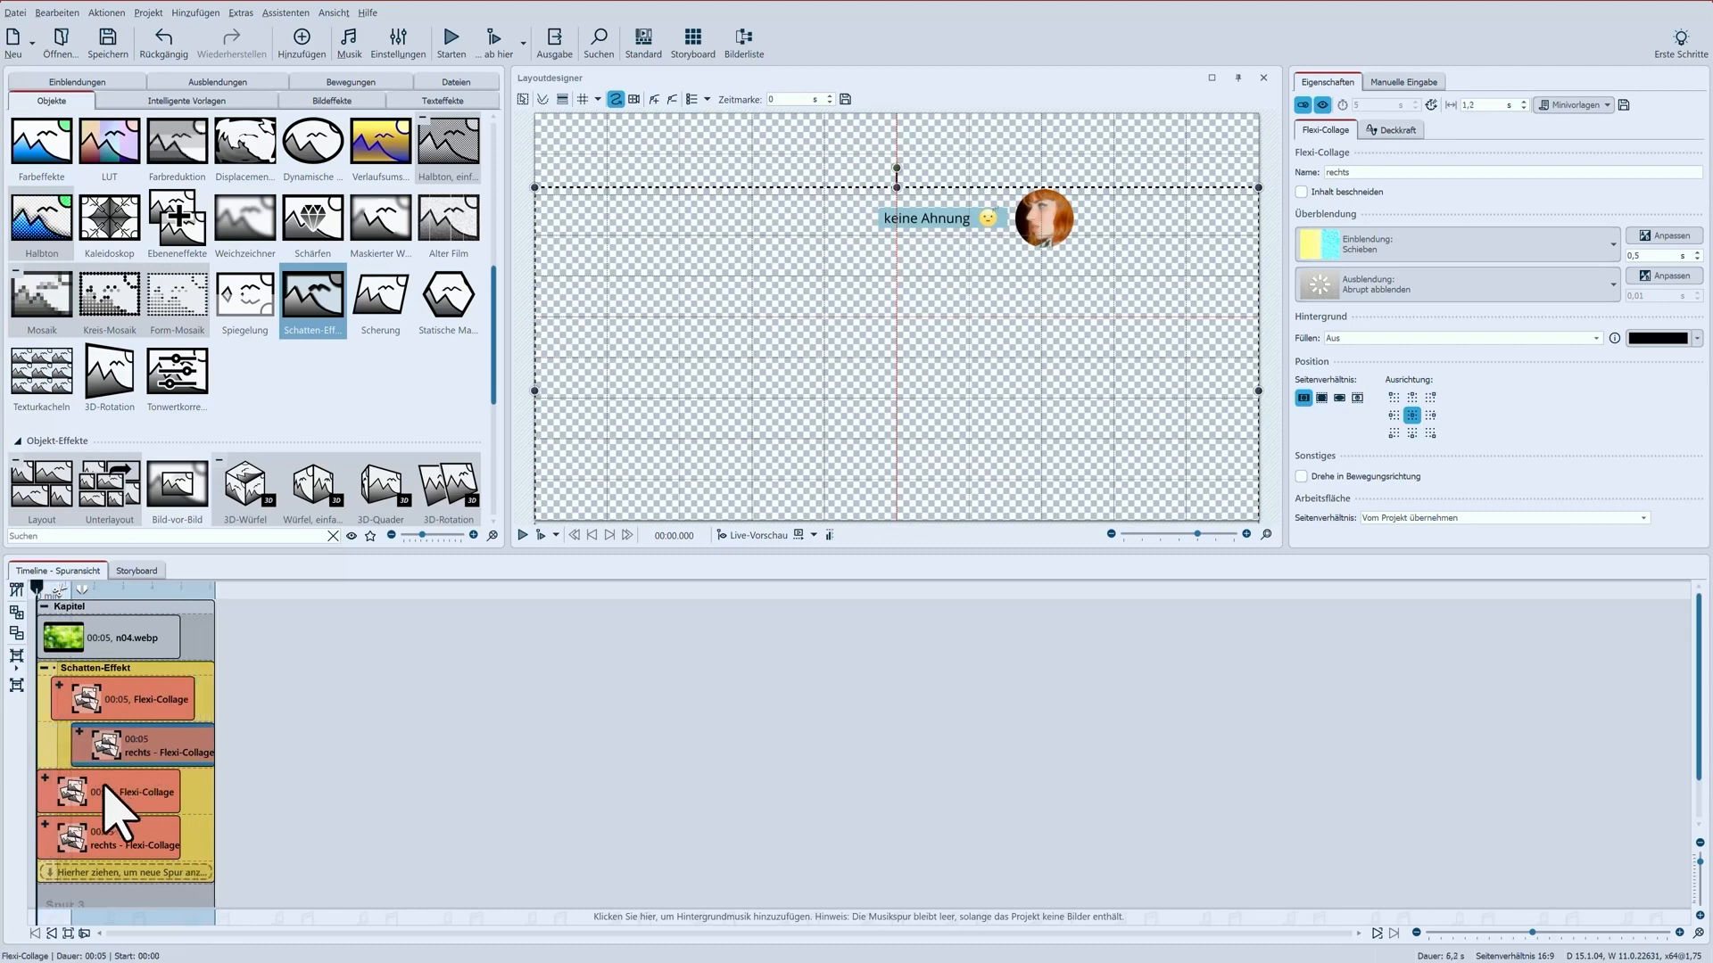
drag(100, 792, 162, 797)
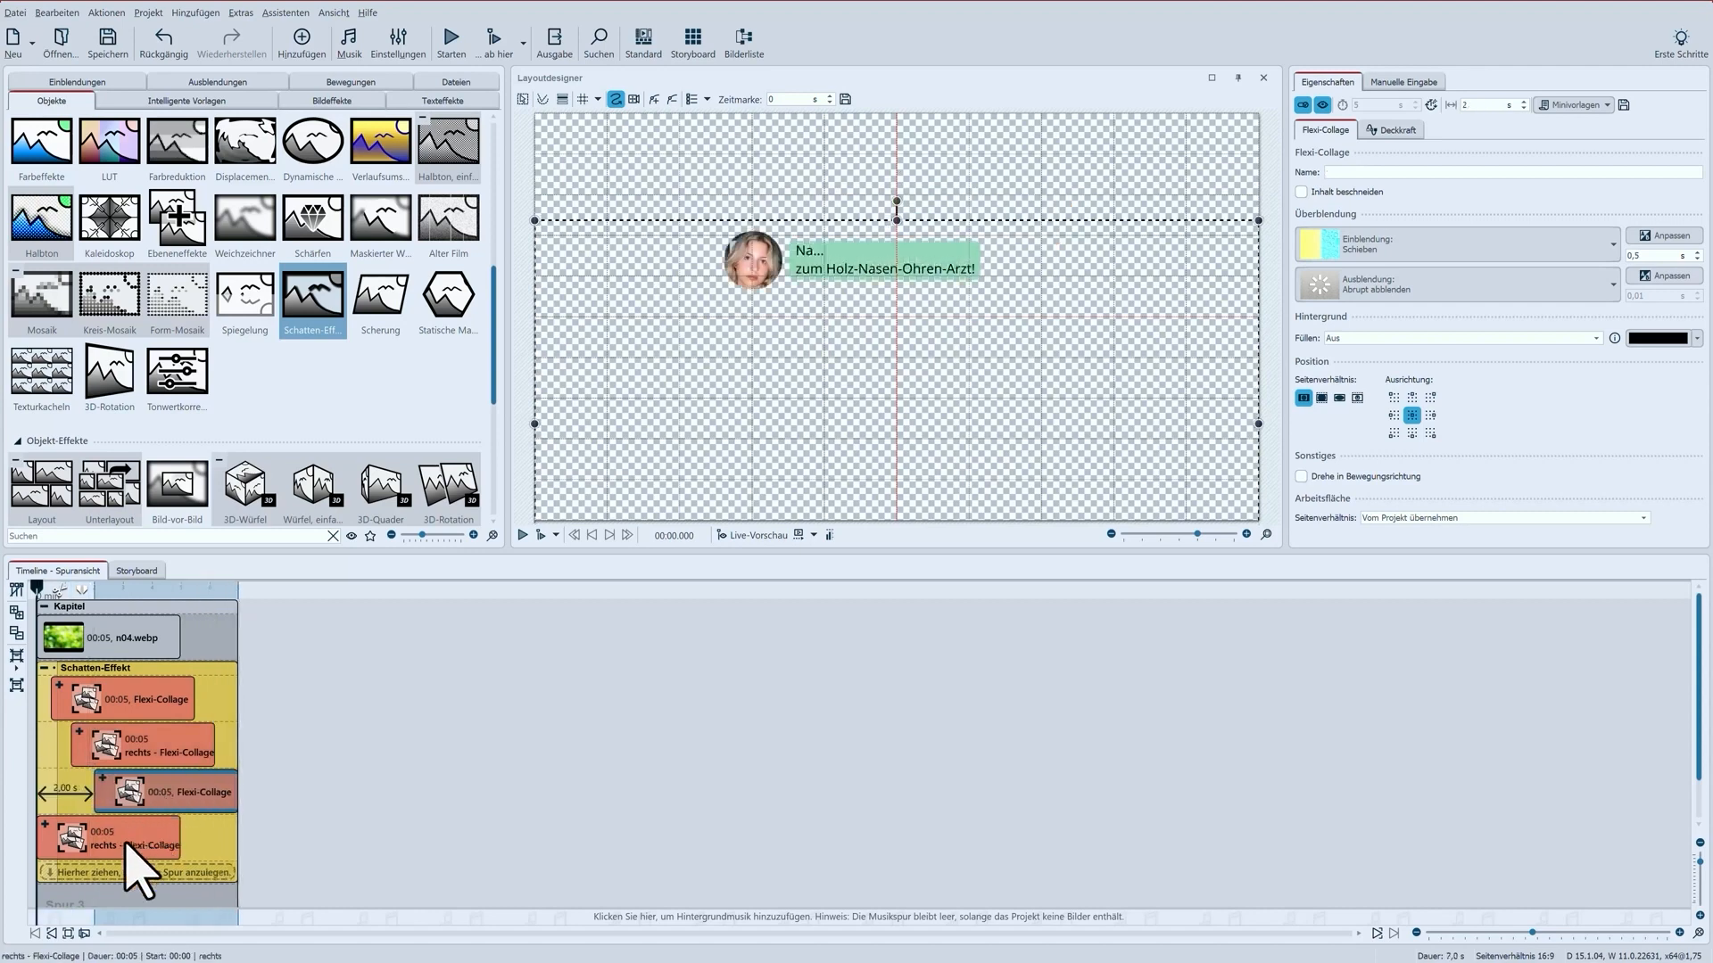
drag(143, 870, 219, 874)
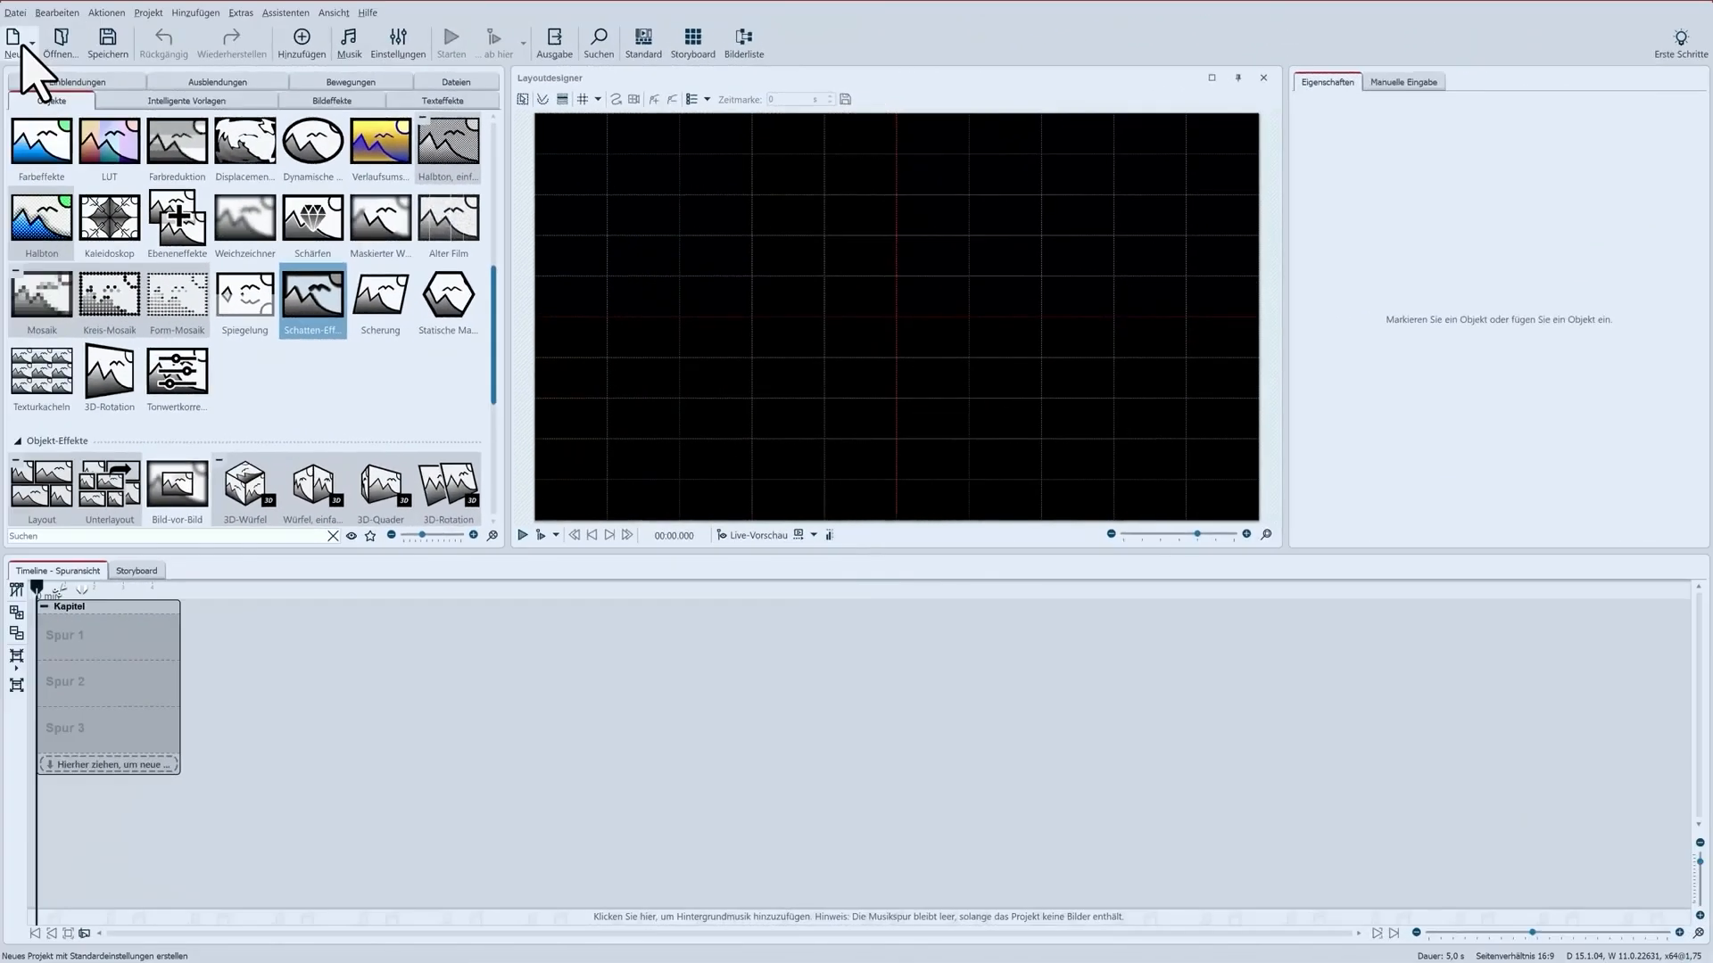
- Set the empty project's aspect ratio to 9:16 (Instagram Video, Instagram, Mobil Hochformat) and hide the layout grid
click(399, 44)
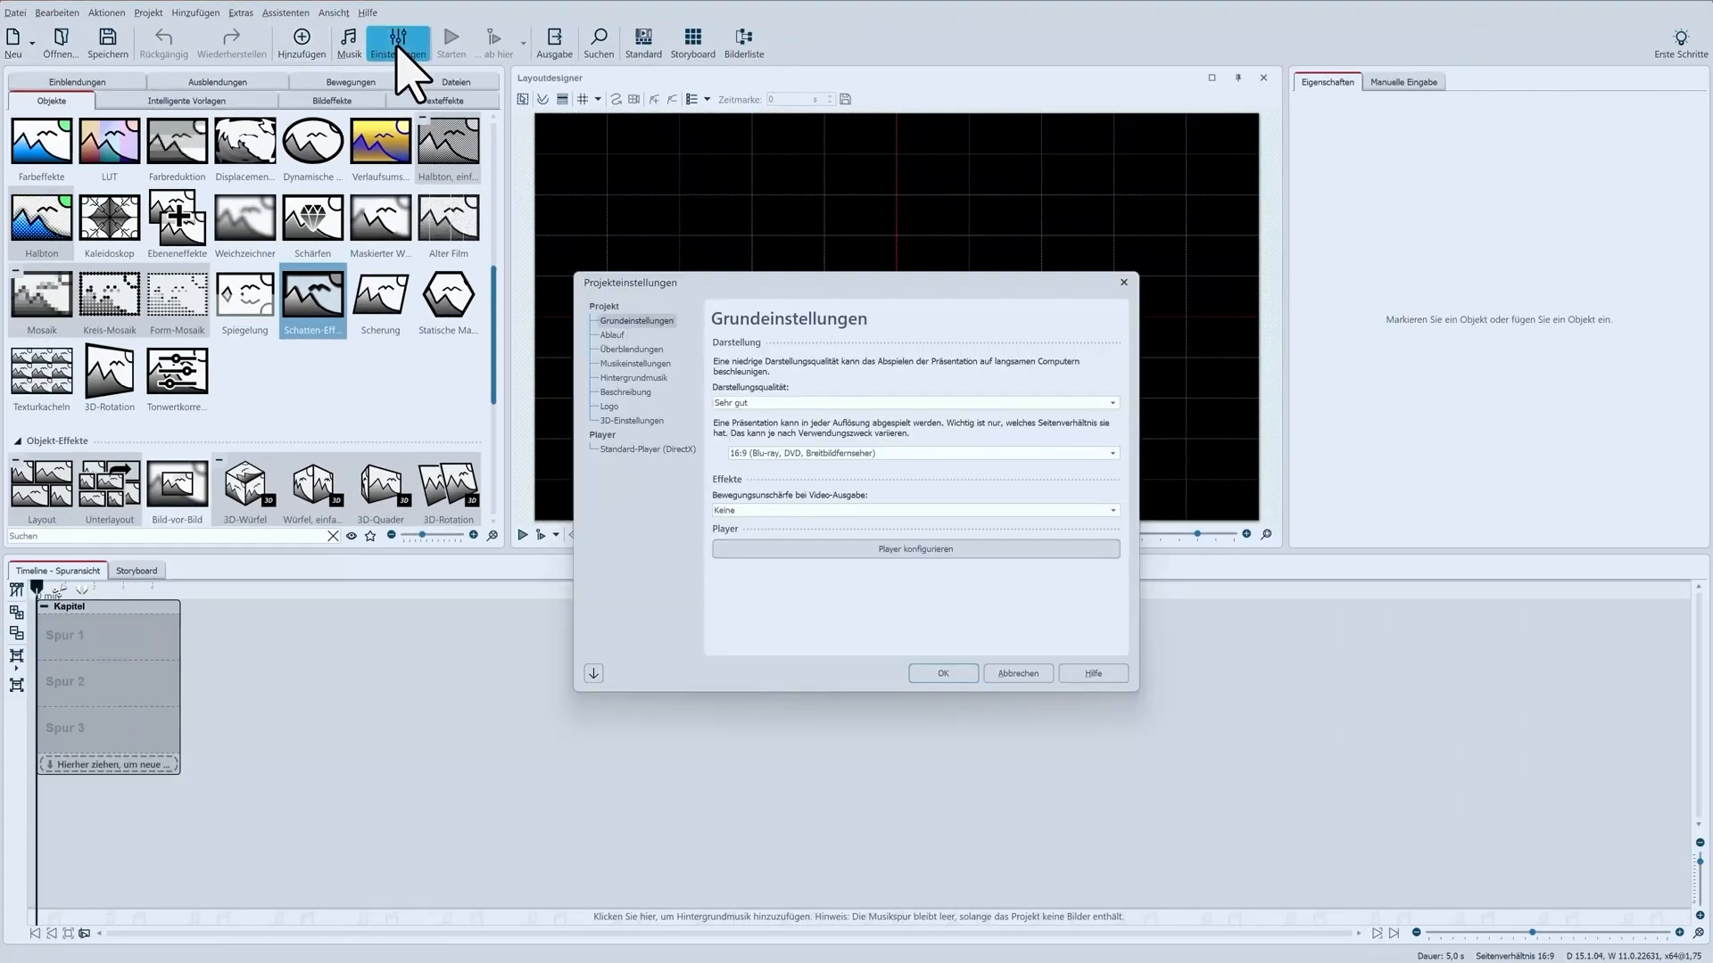
click(792, 454)
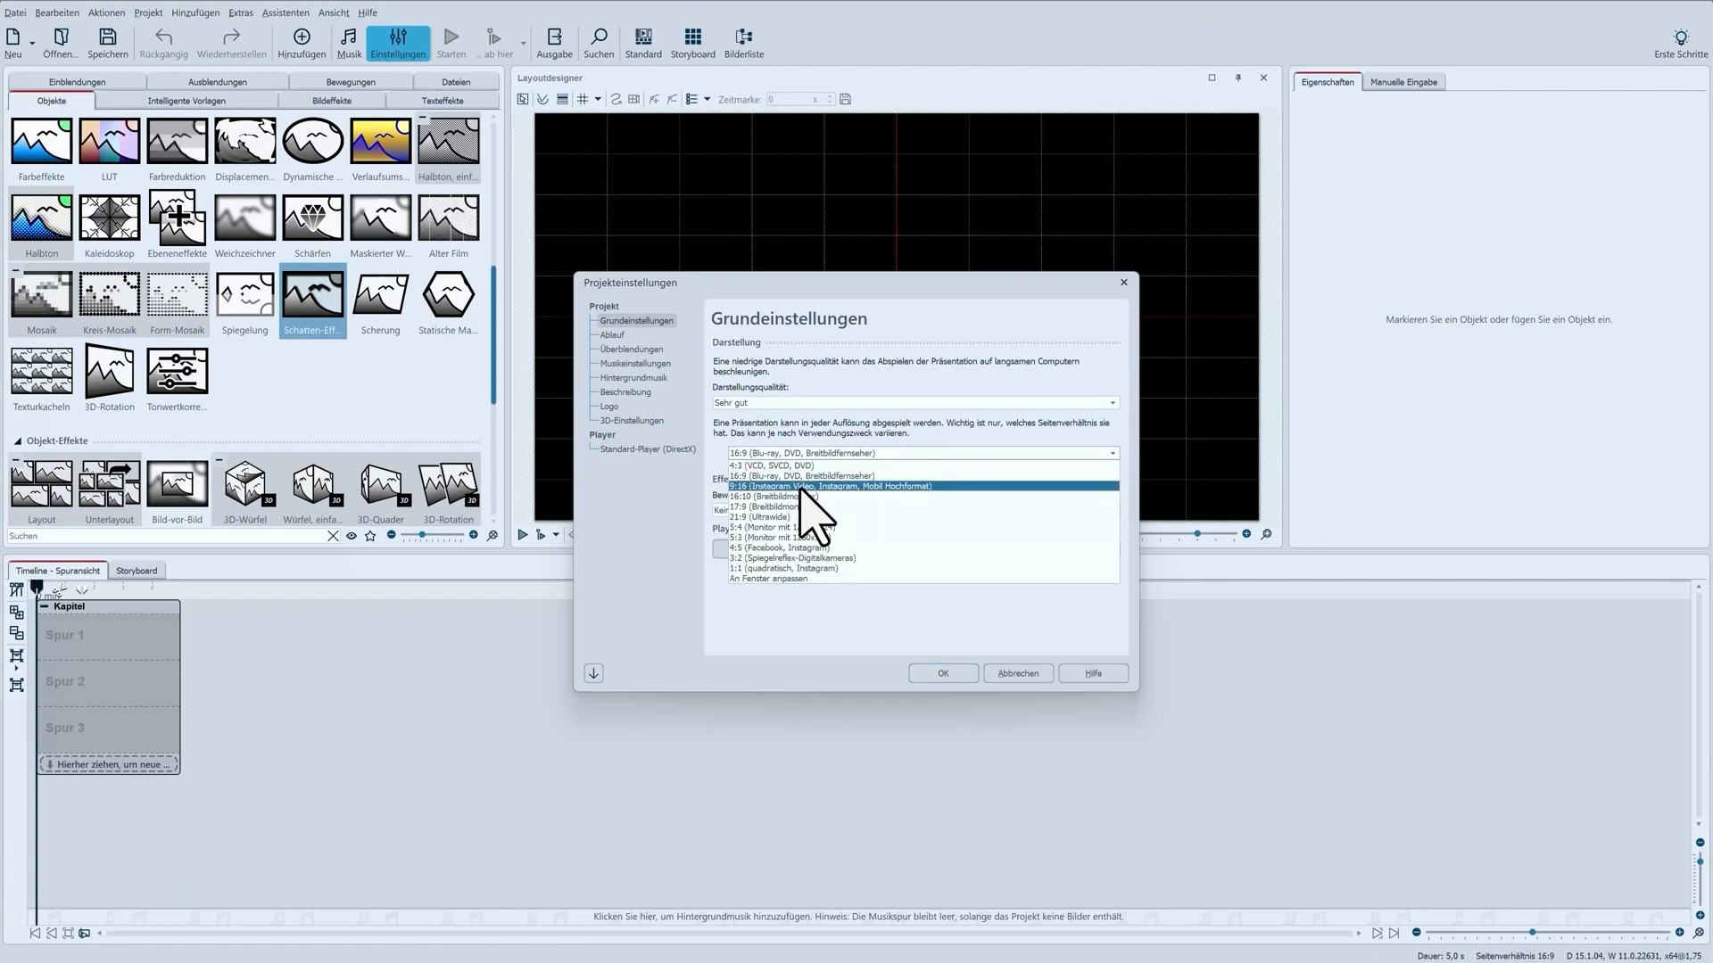
click(803, 486)
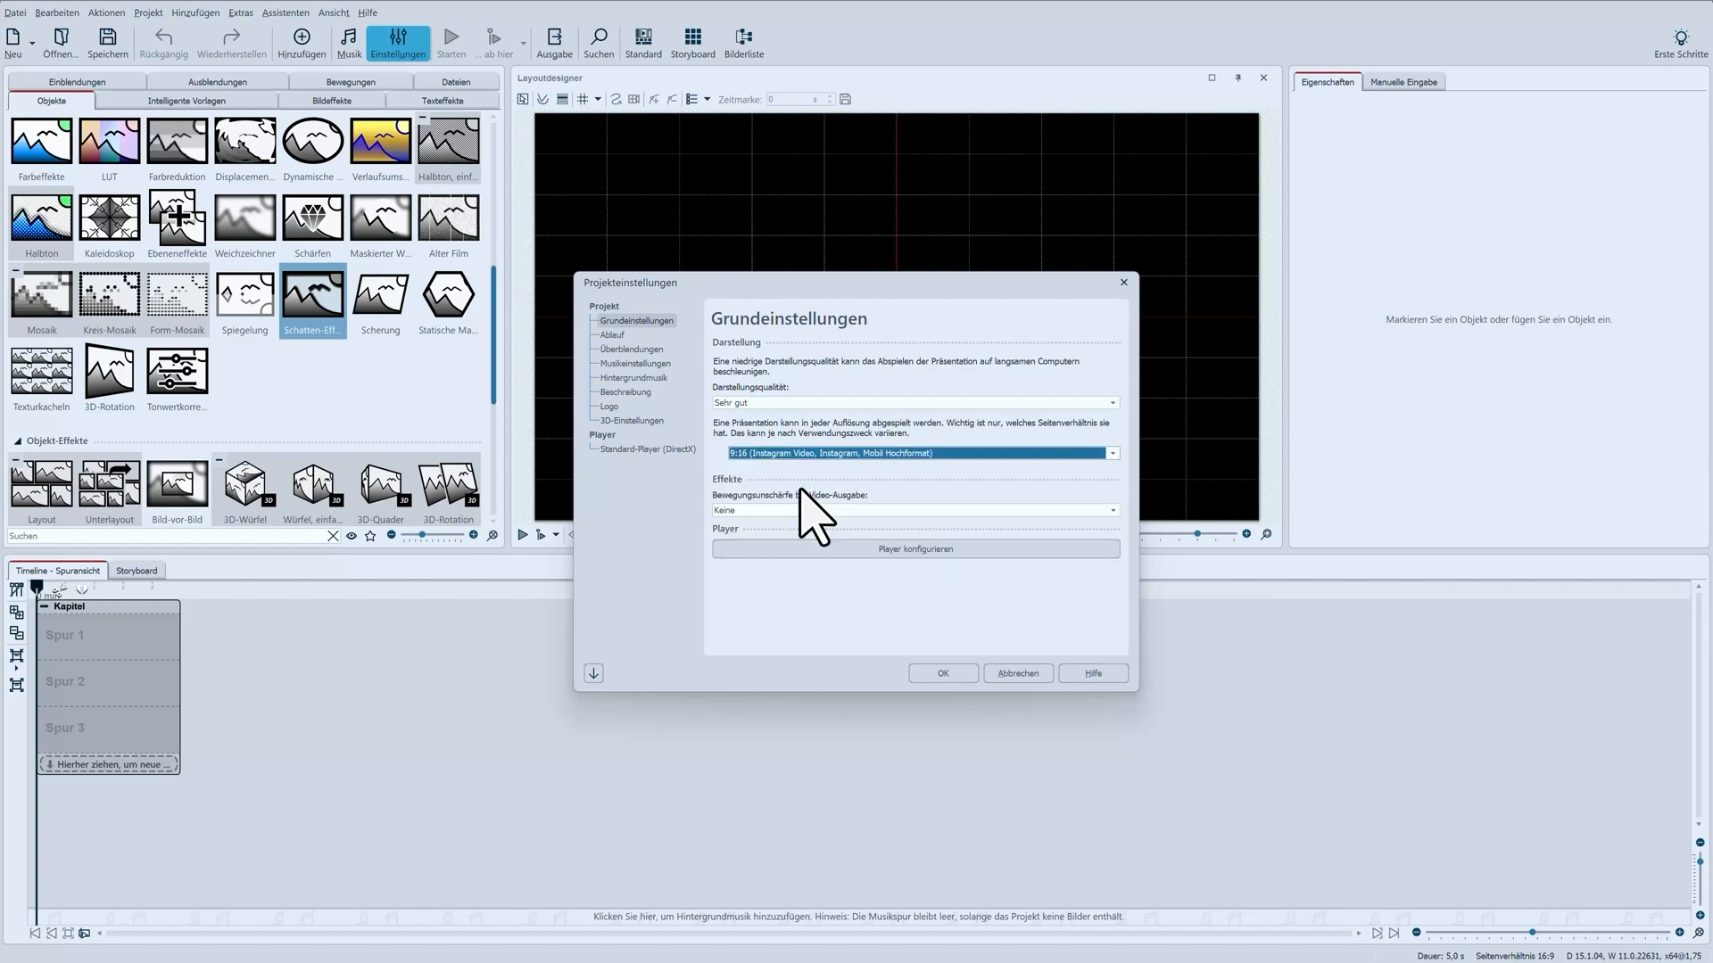
click(946, 674)
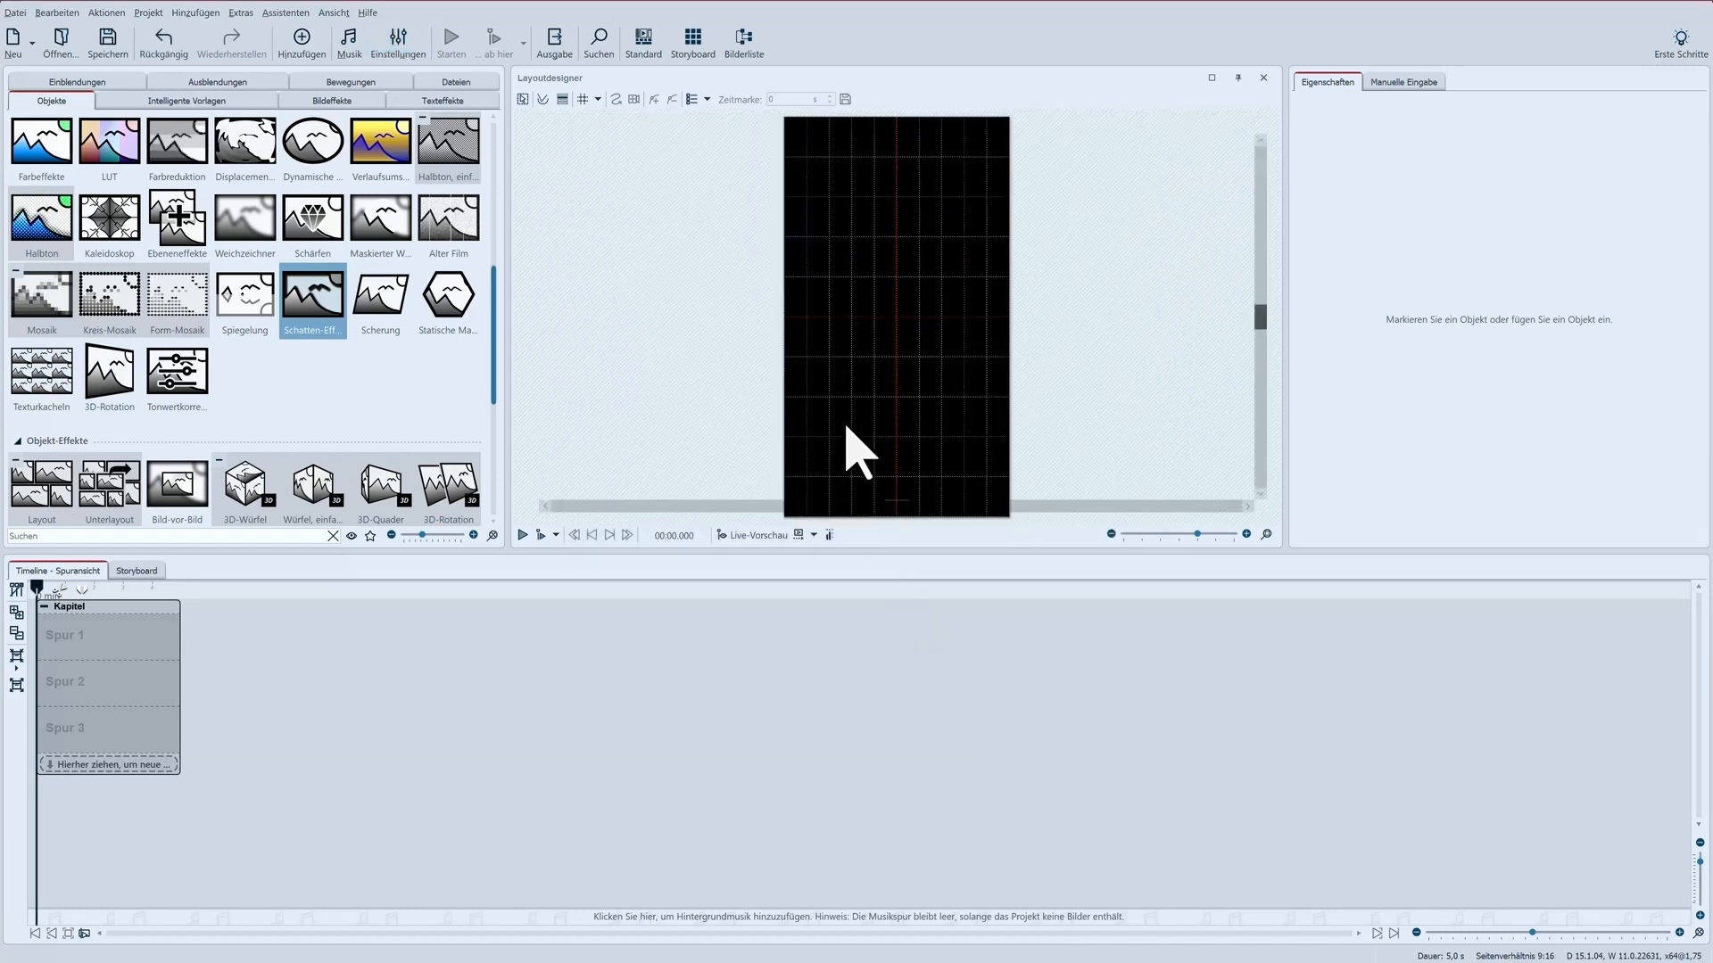
click(597, 99)
click(604, 140)
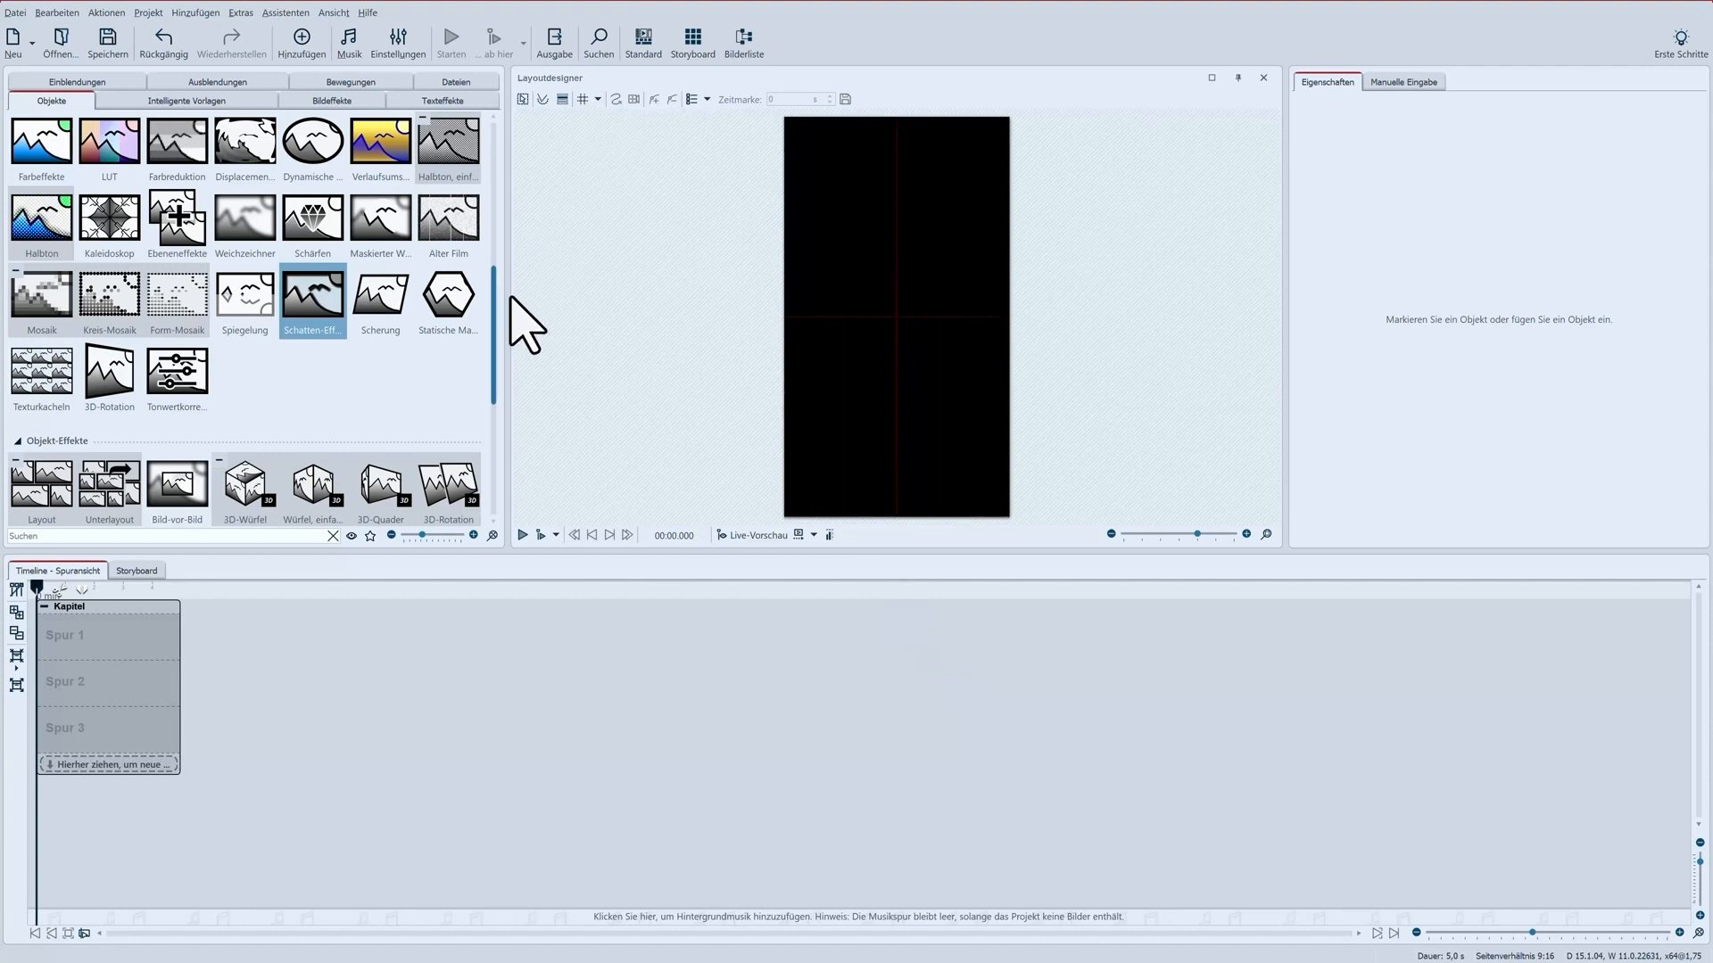
- Place the Landschaft 1 background on the first track and a dynamic Rechteck shape on the second track
scroll(511, 366, down, 10)
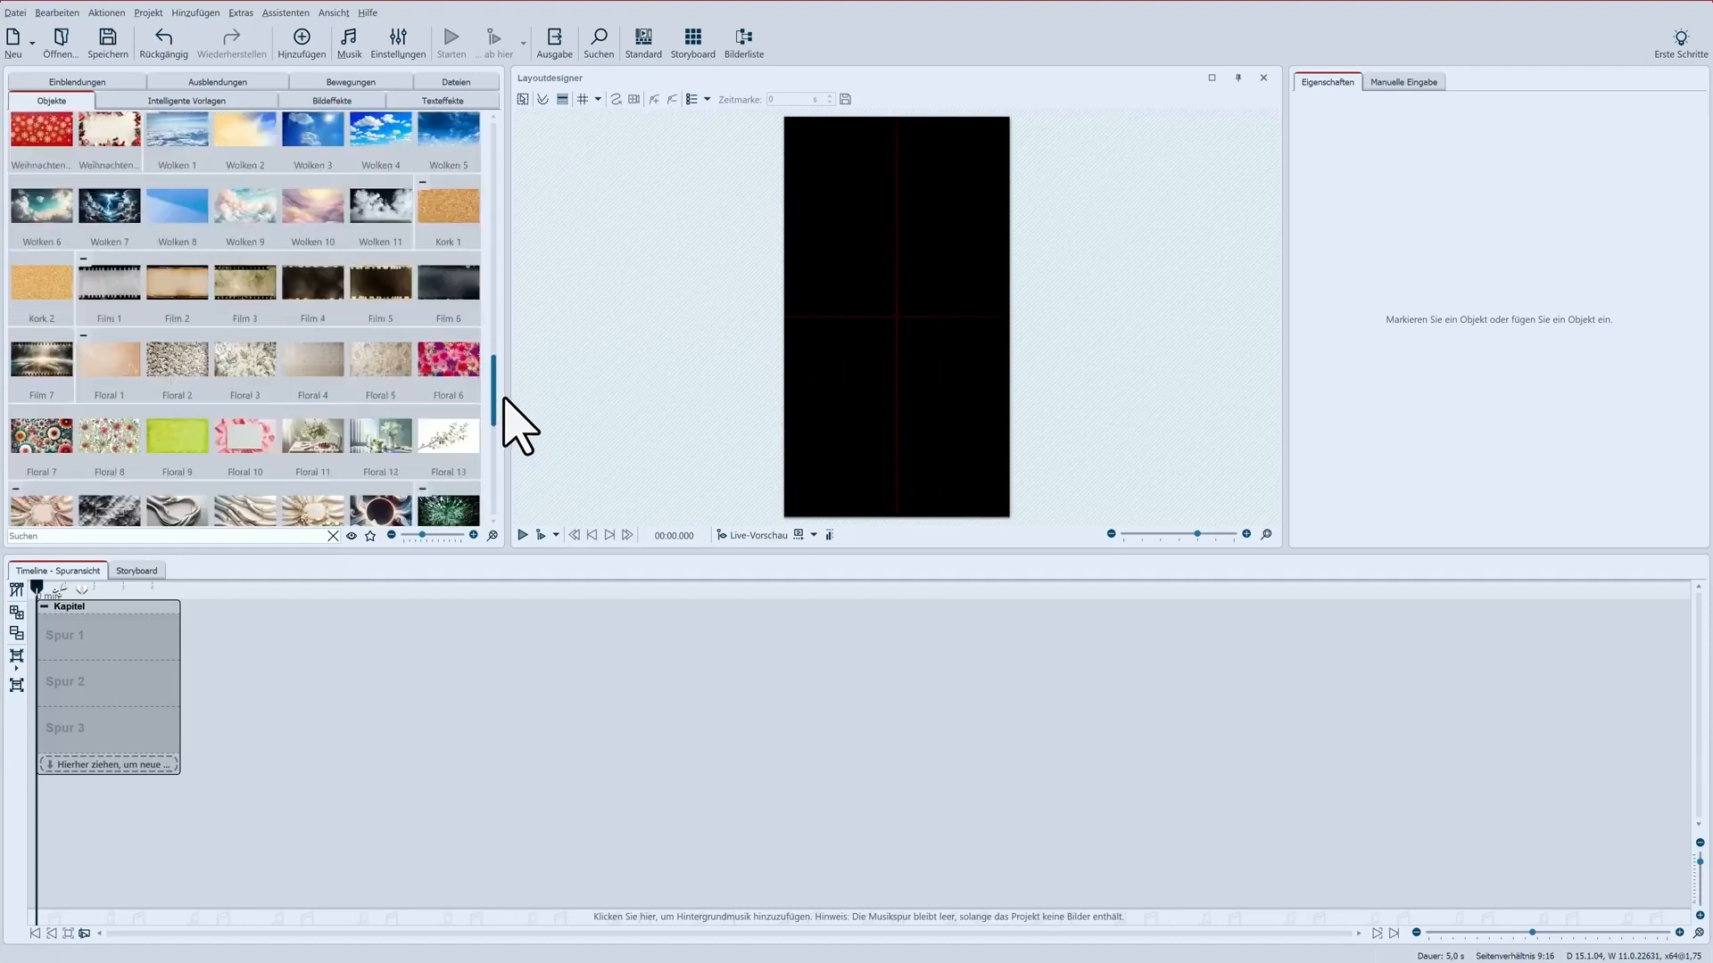
drag(309, 490, 116, 651)
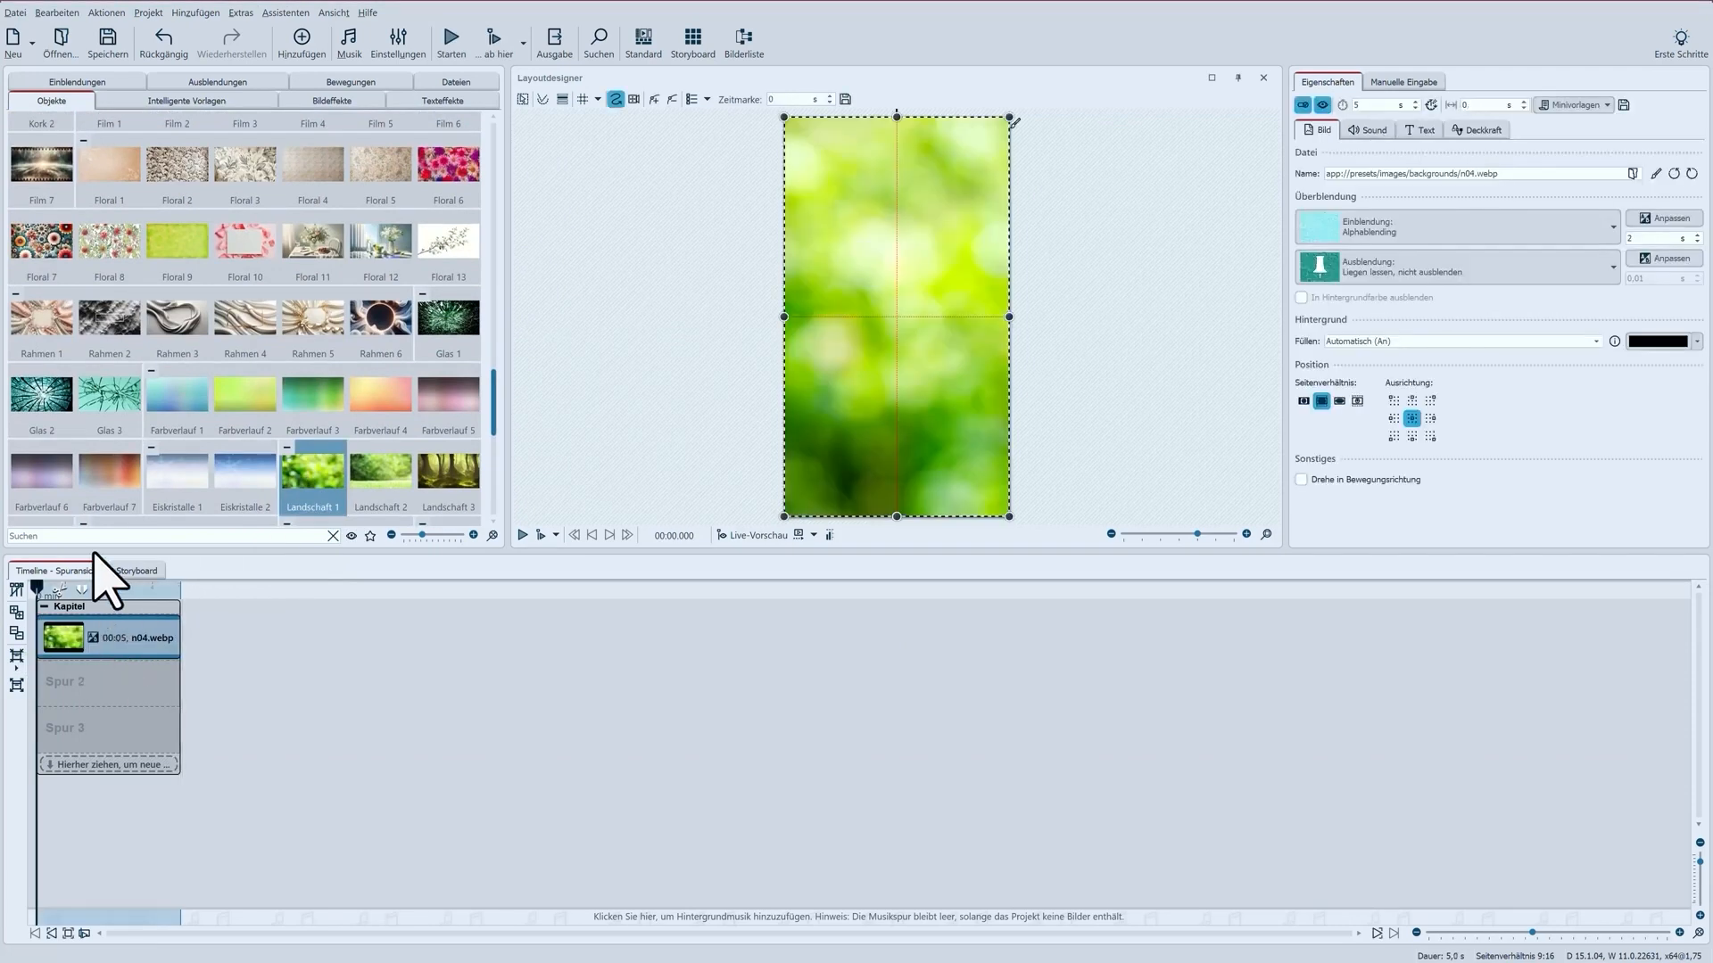
click(37, 535)
text(red)
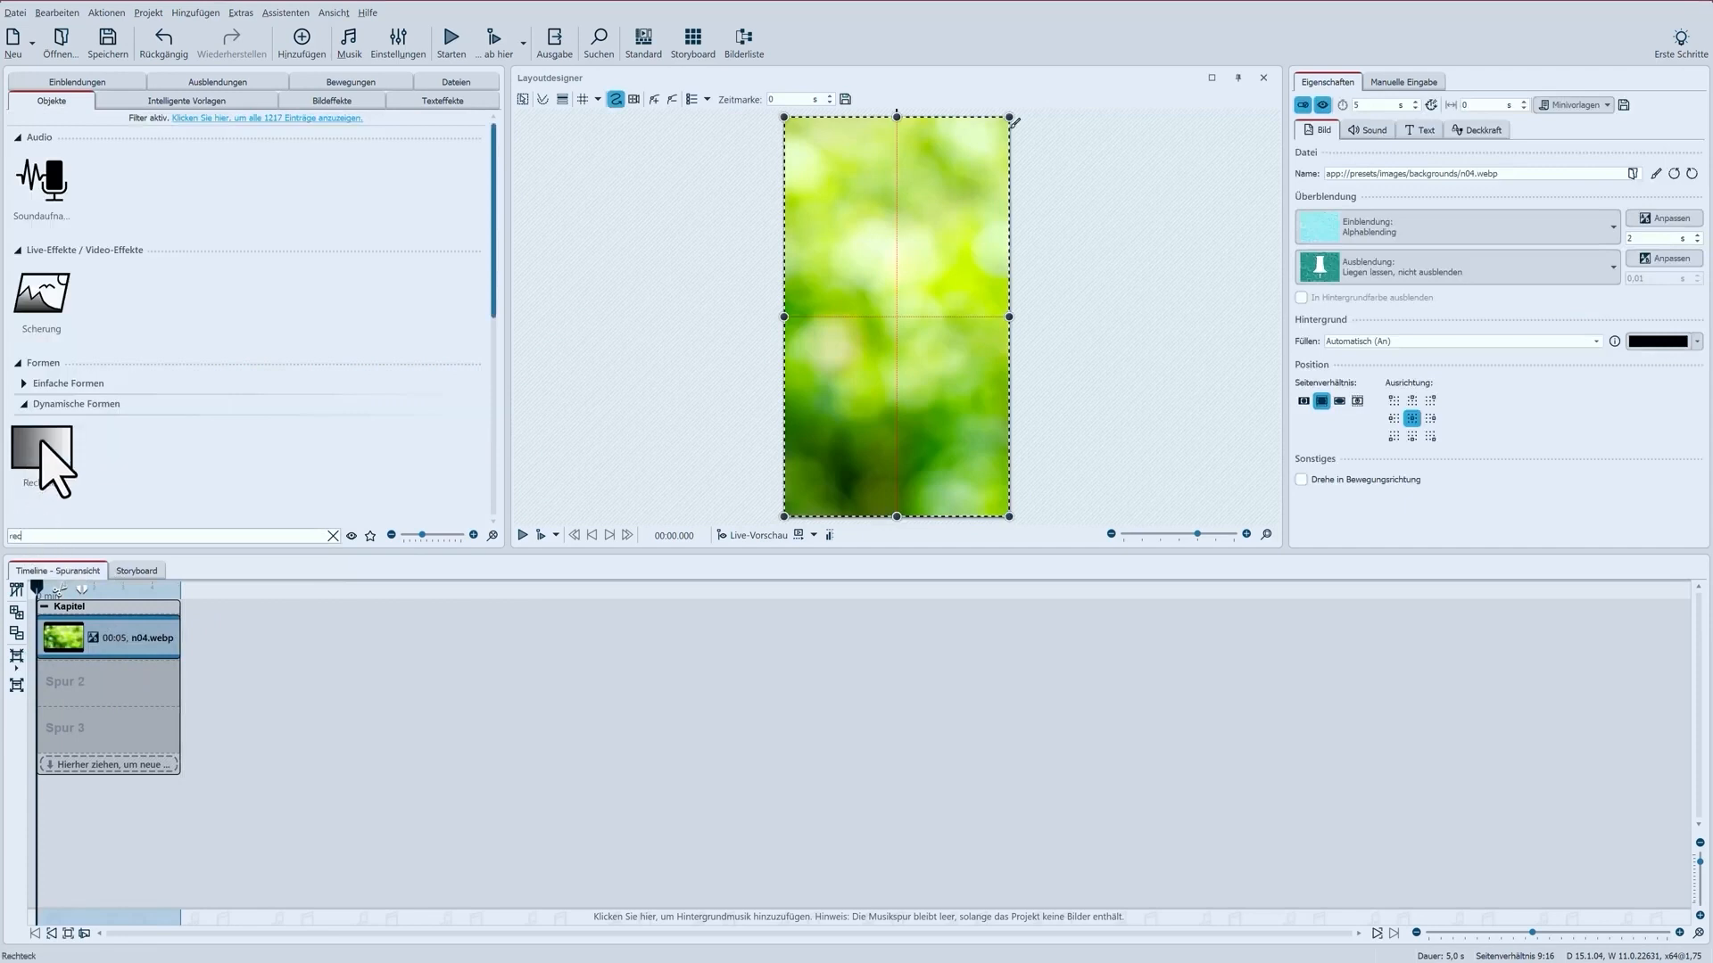
drag(54, 470, 143, 687)
- Shrink the white rectangle to a flat bubble near the top of the portrait frame, with its left edge inset
drag(896, 517, 892, 197)
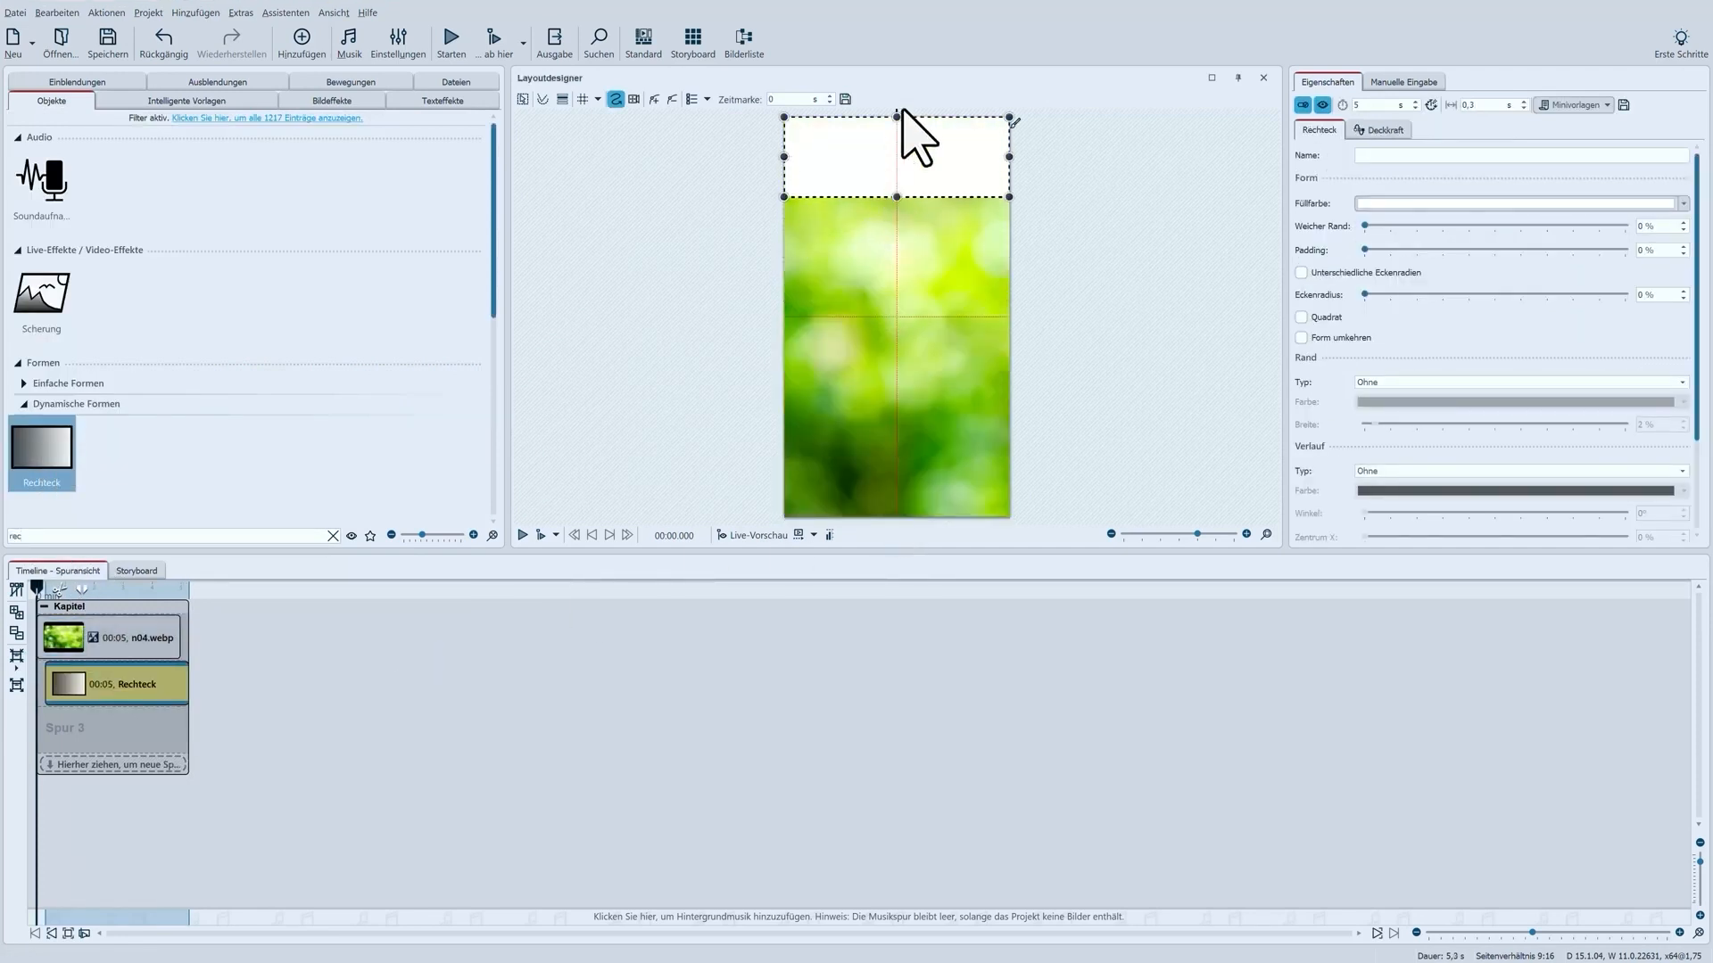
drag(896, 117, 892, 139)
drag(783, 168, 807, 168)
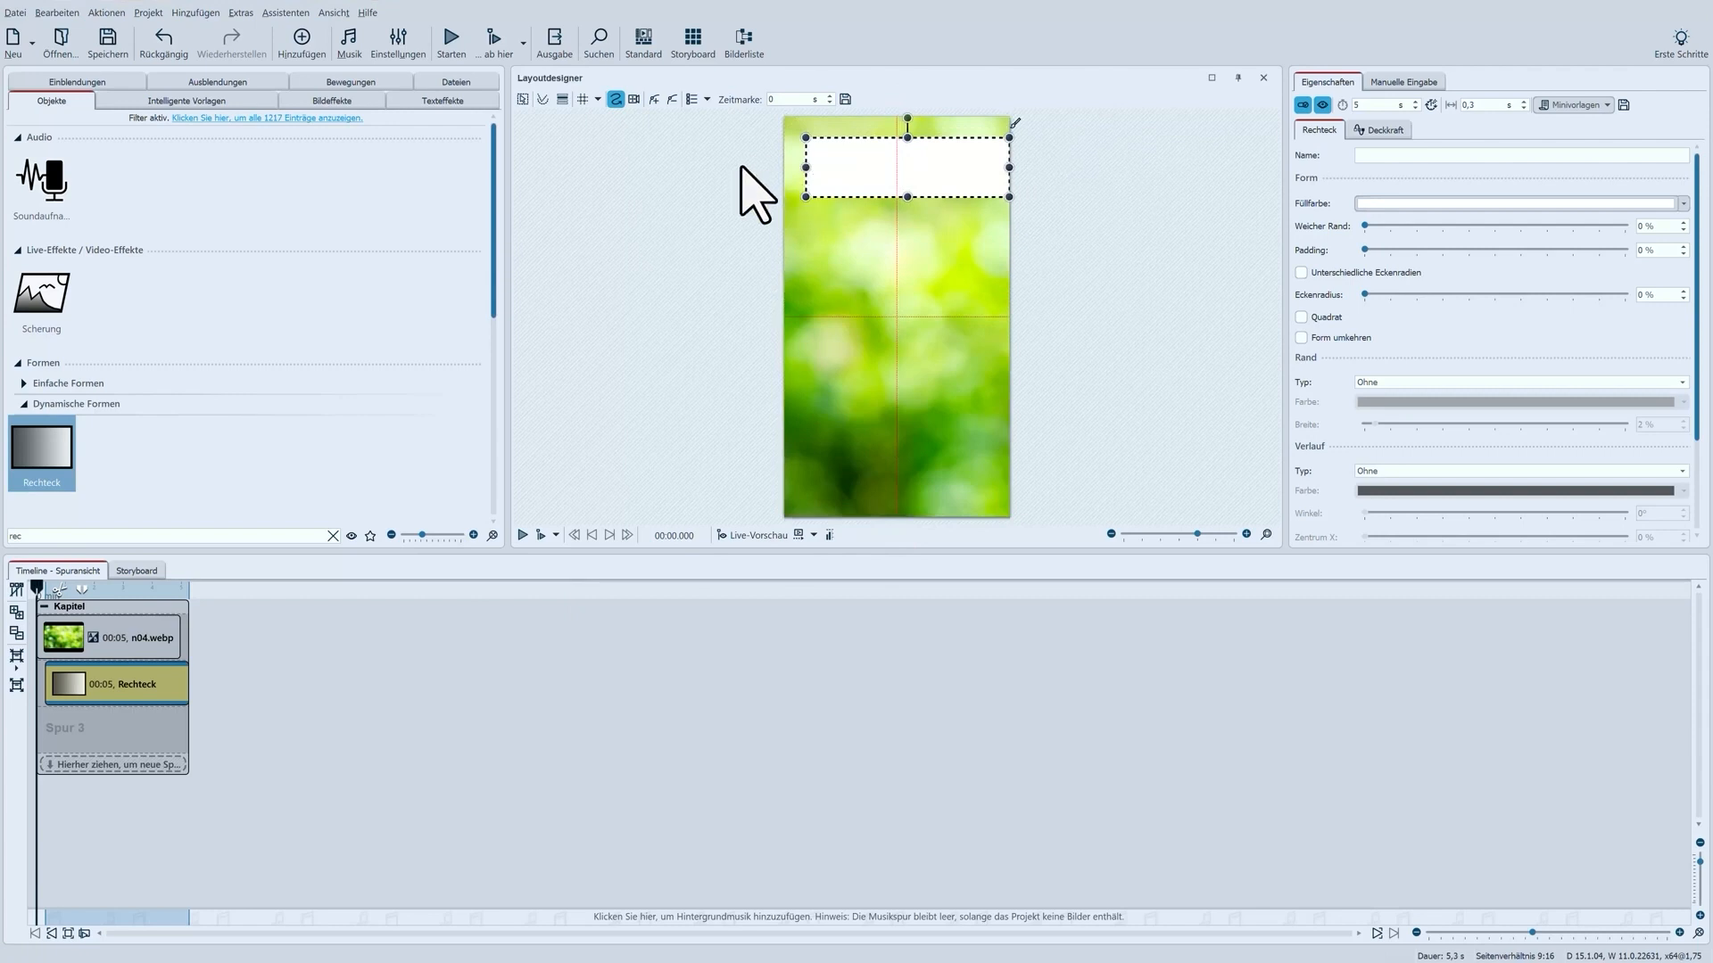
- Set the resolution height to 1920 in the advanced settings of the MP4 video output
click(558, 76)
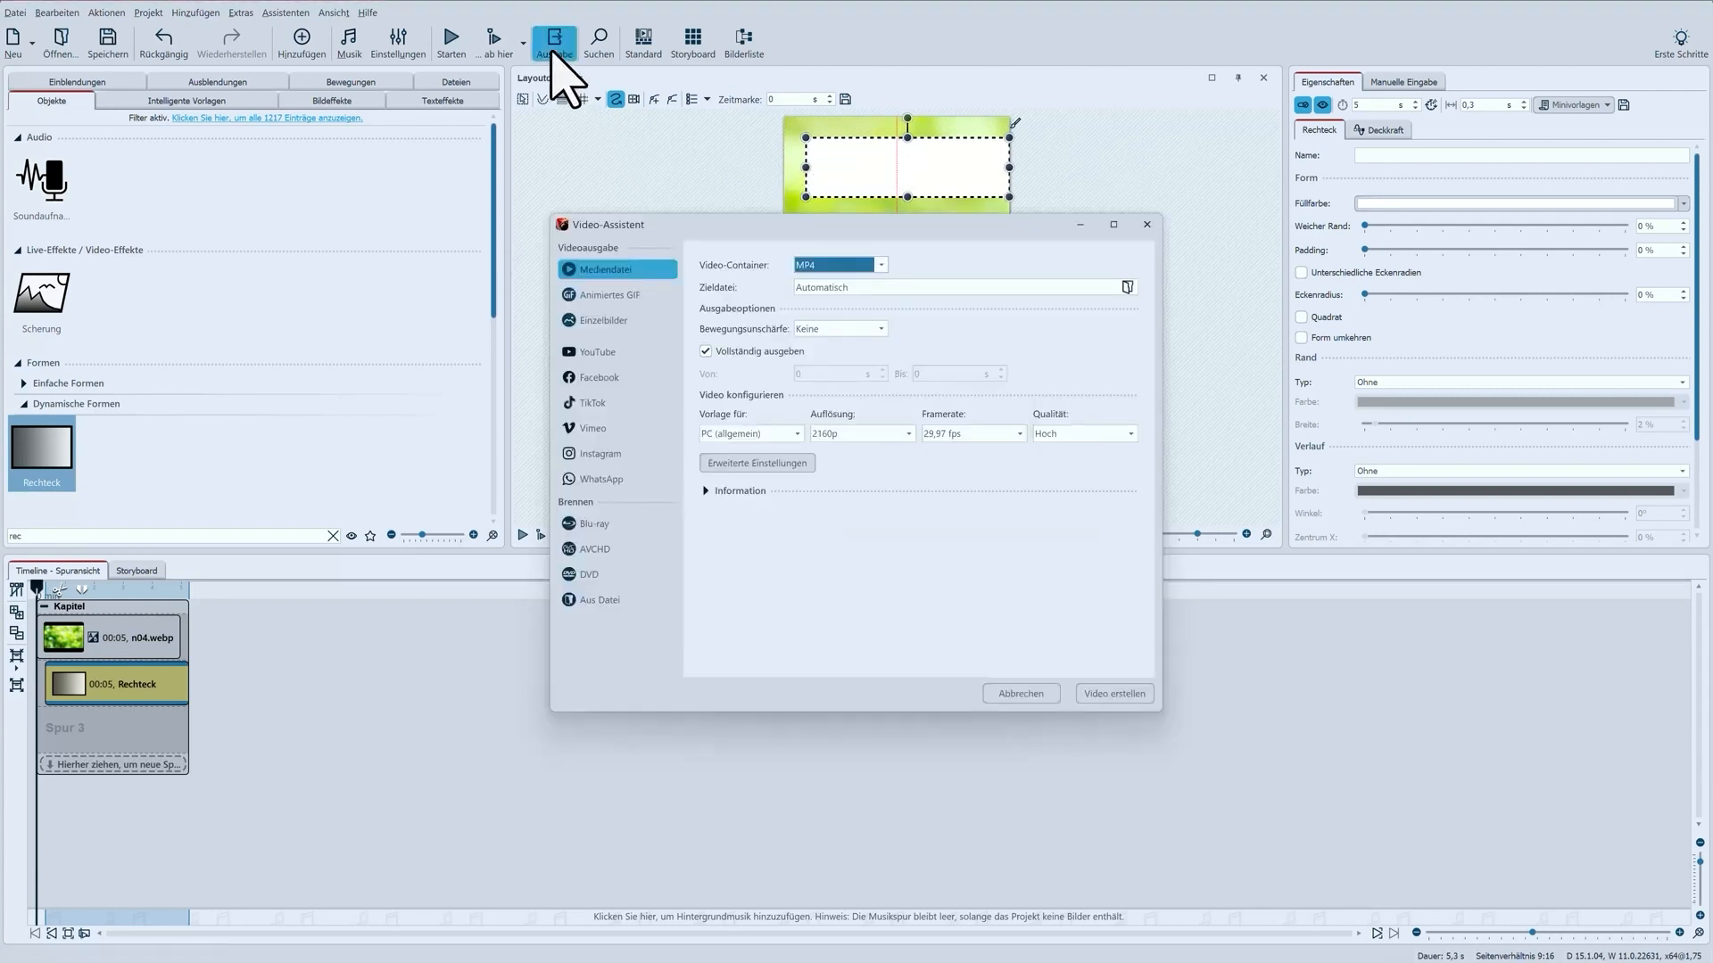
click(802, 466)
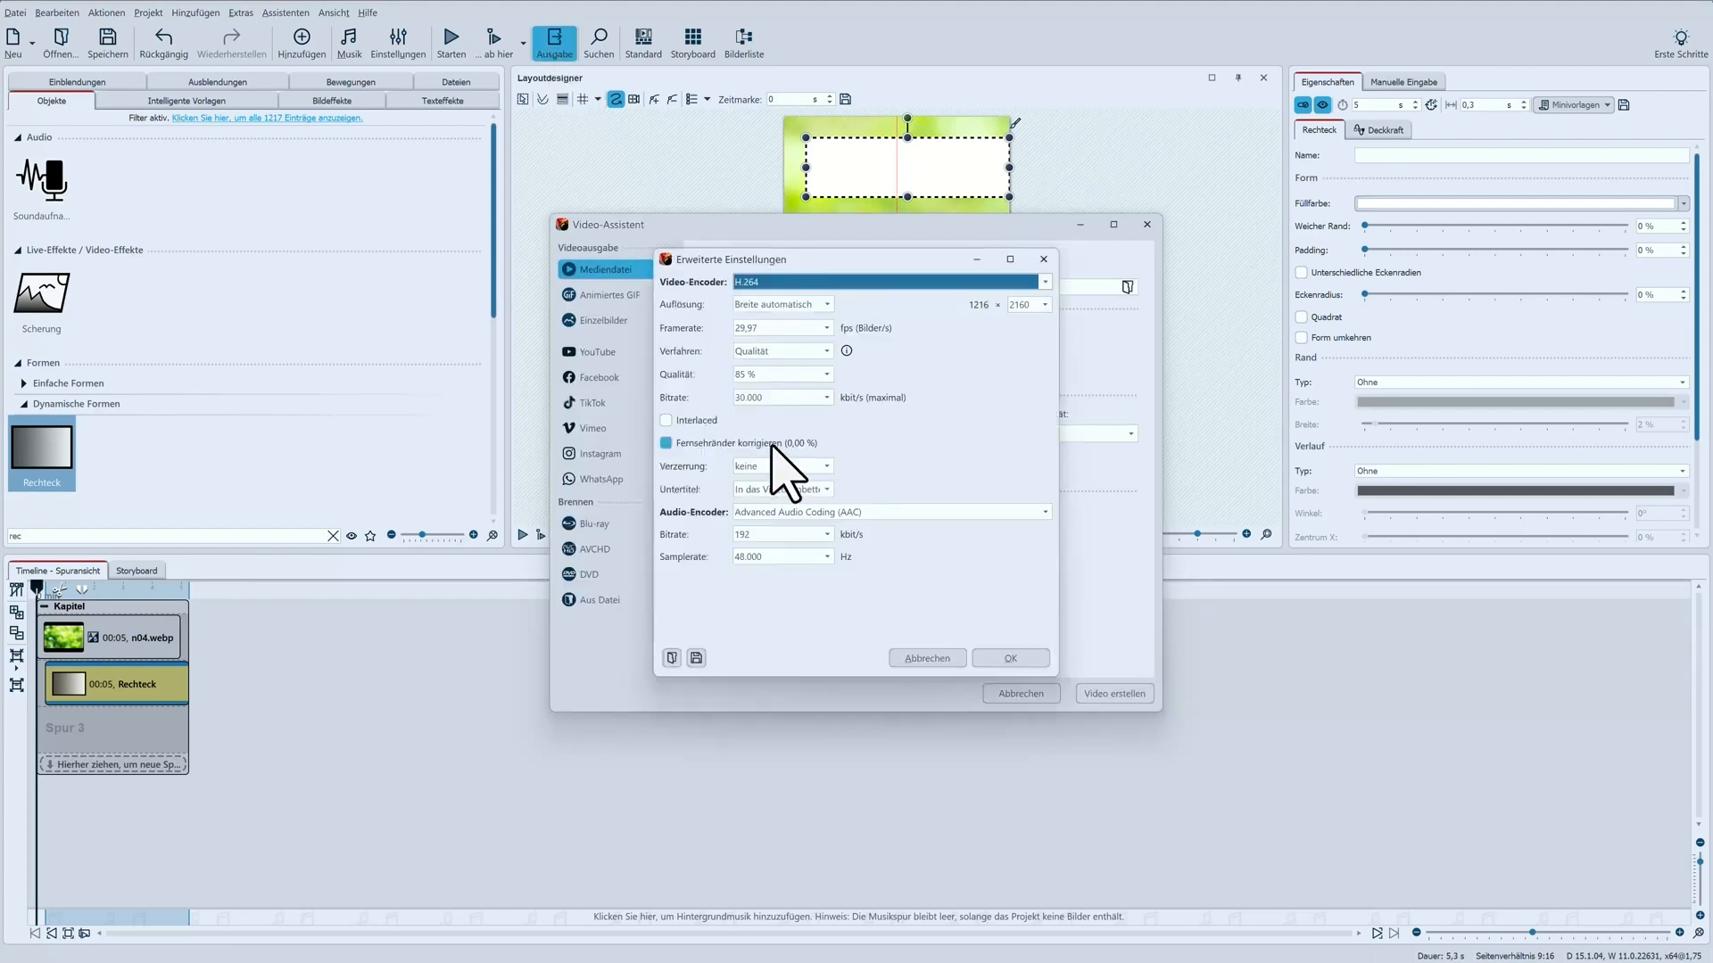
click(1045, 306)
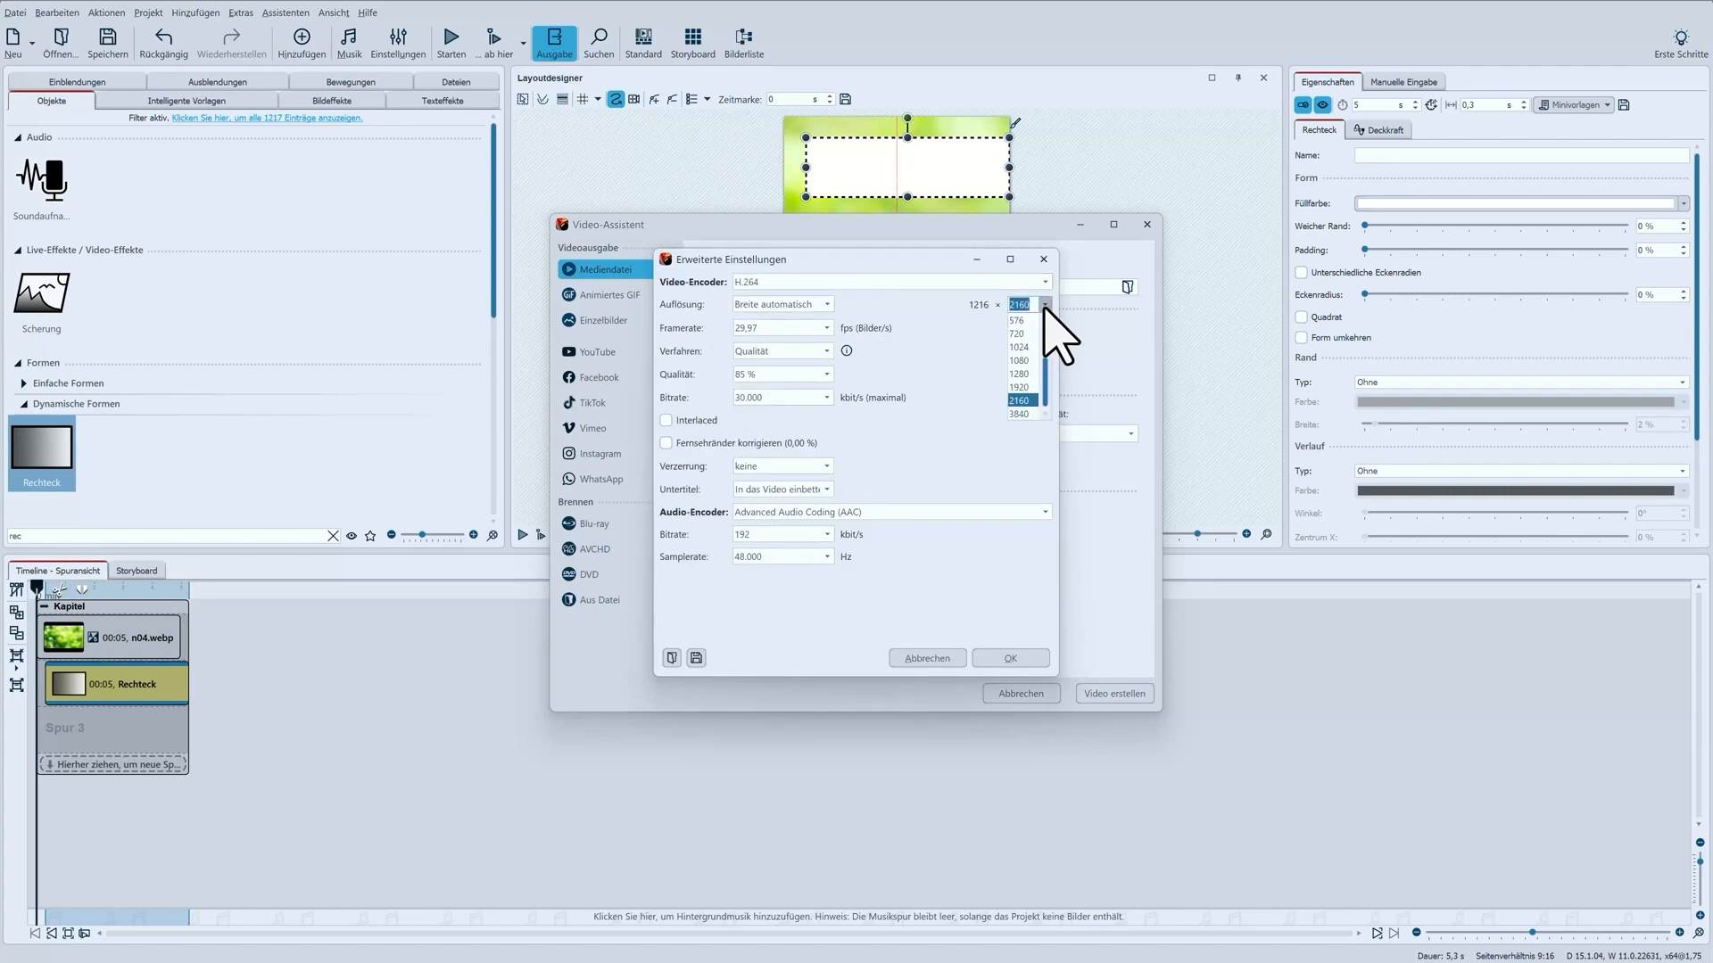
click(1019, 387)
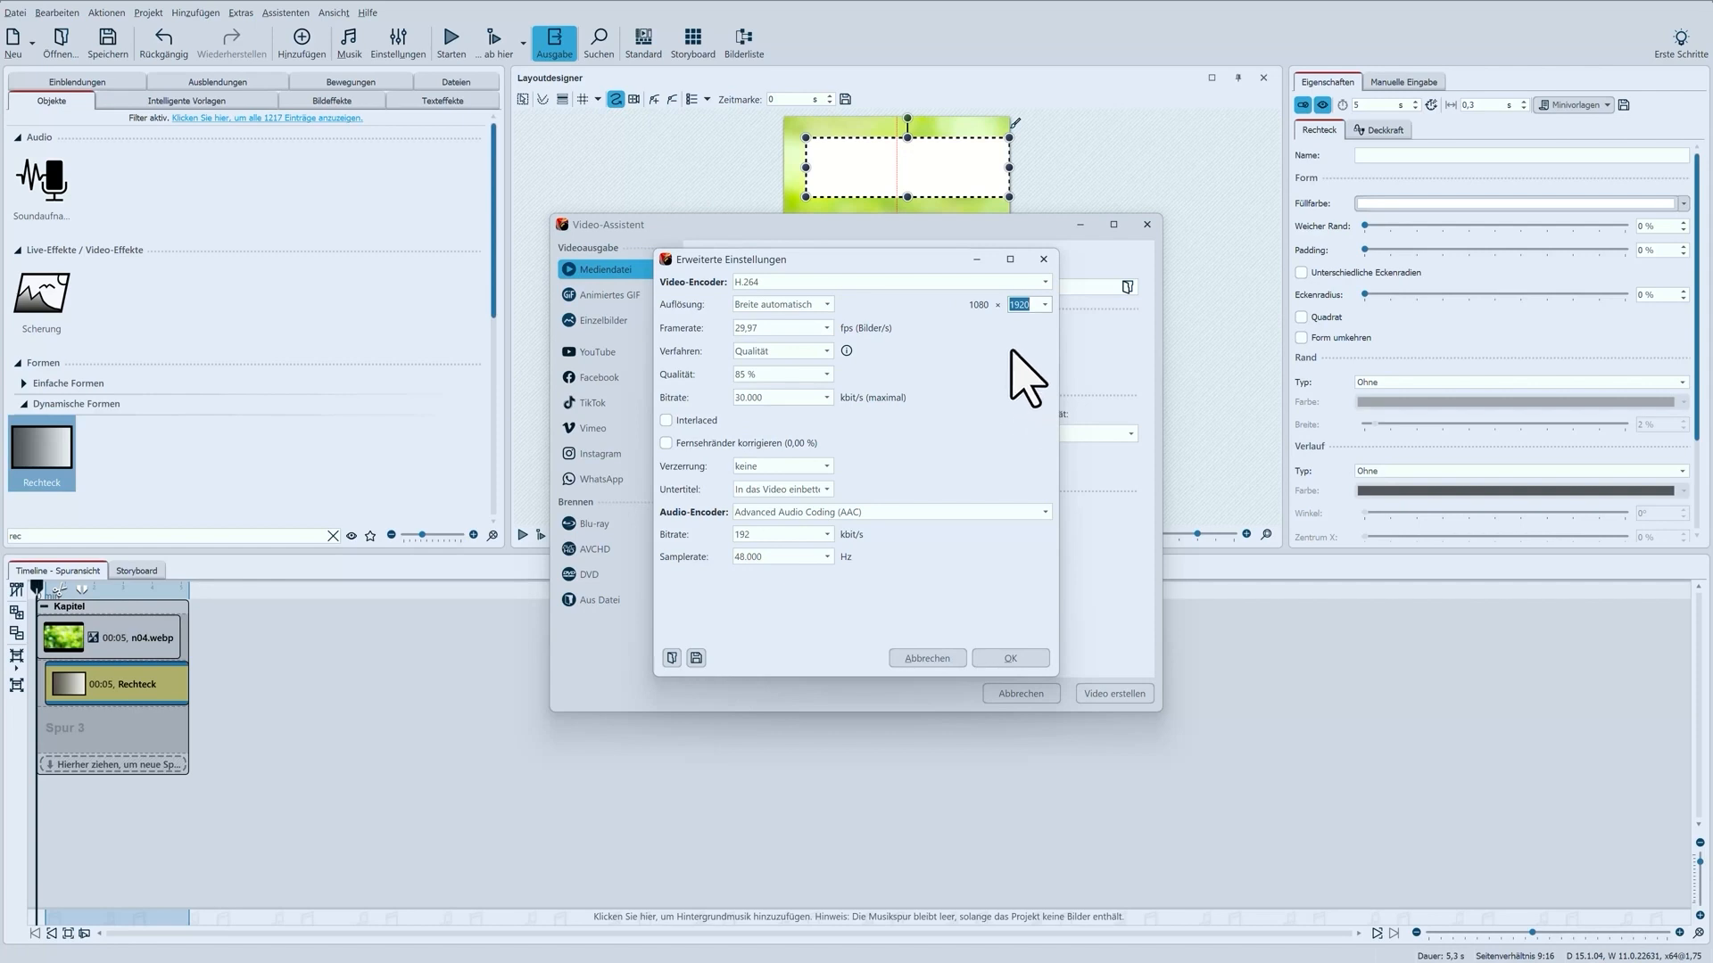